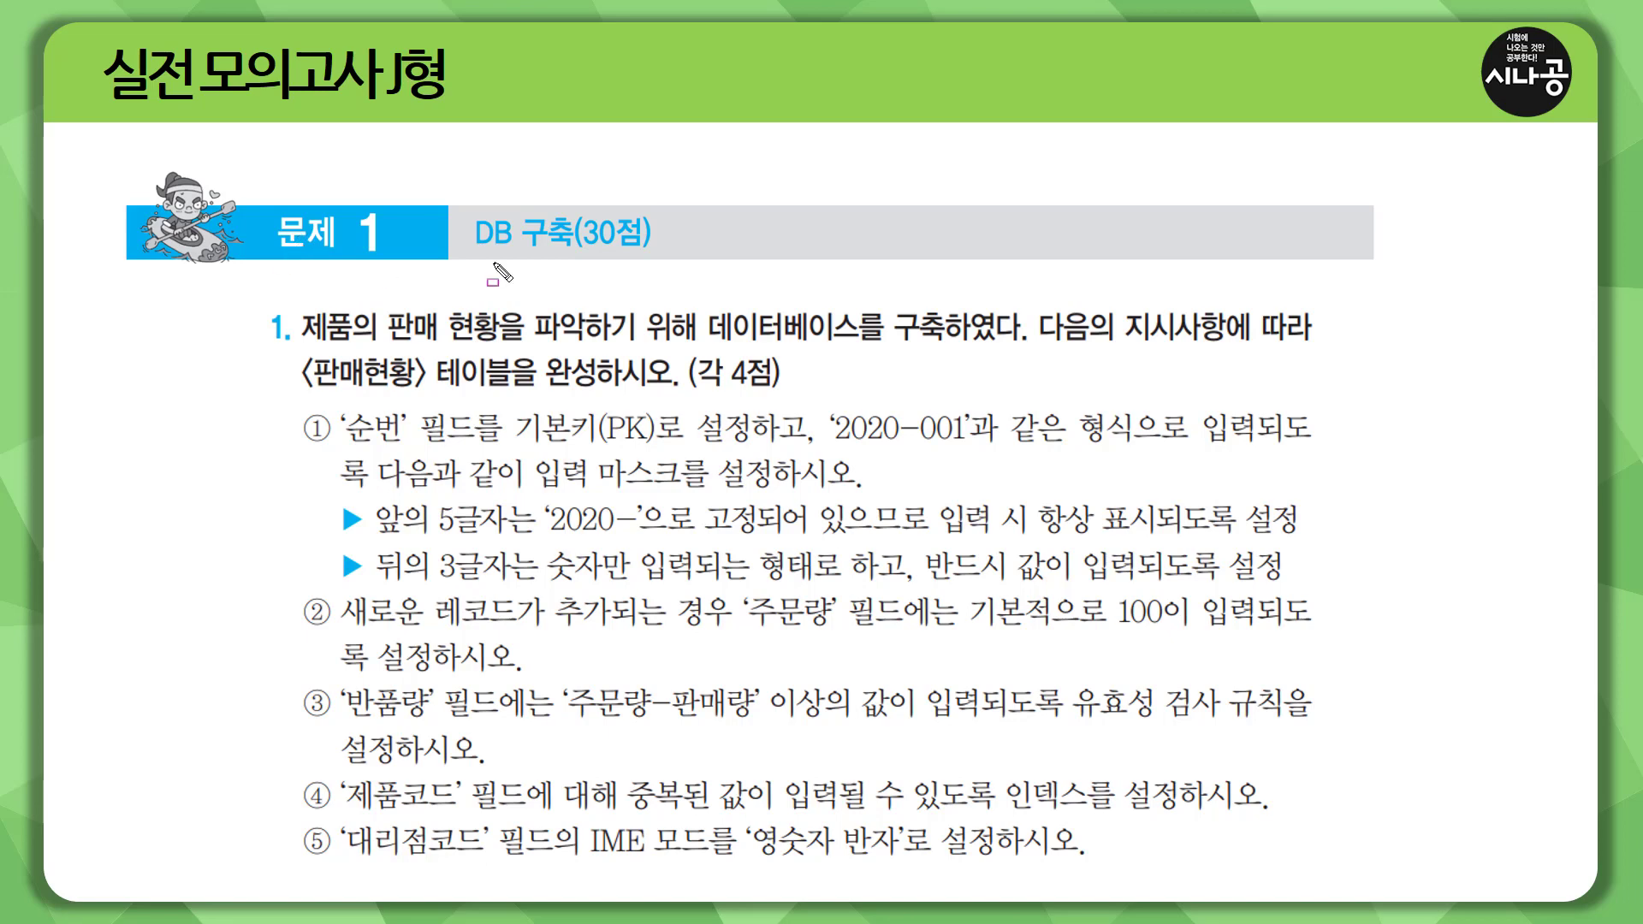
pyautogui.moveTo(464, 254)
pyautogui.mouseDown()
pyautogui.moveTo(561, 255)
pyautogui.moveTo(575, 224)
pyautogui.moveTo(668, 258)
pyautogui.mouseUp()
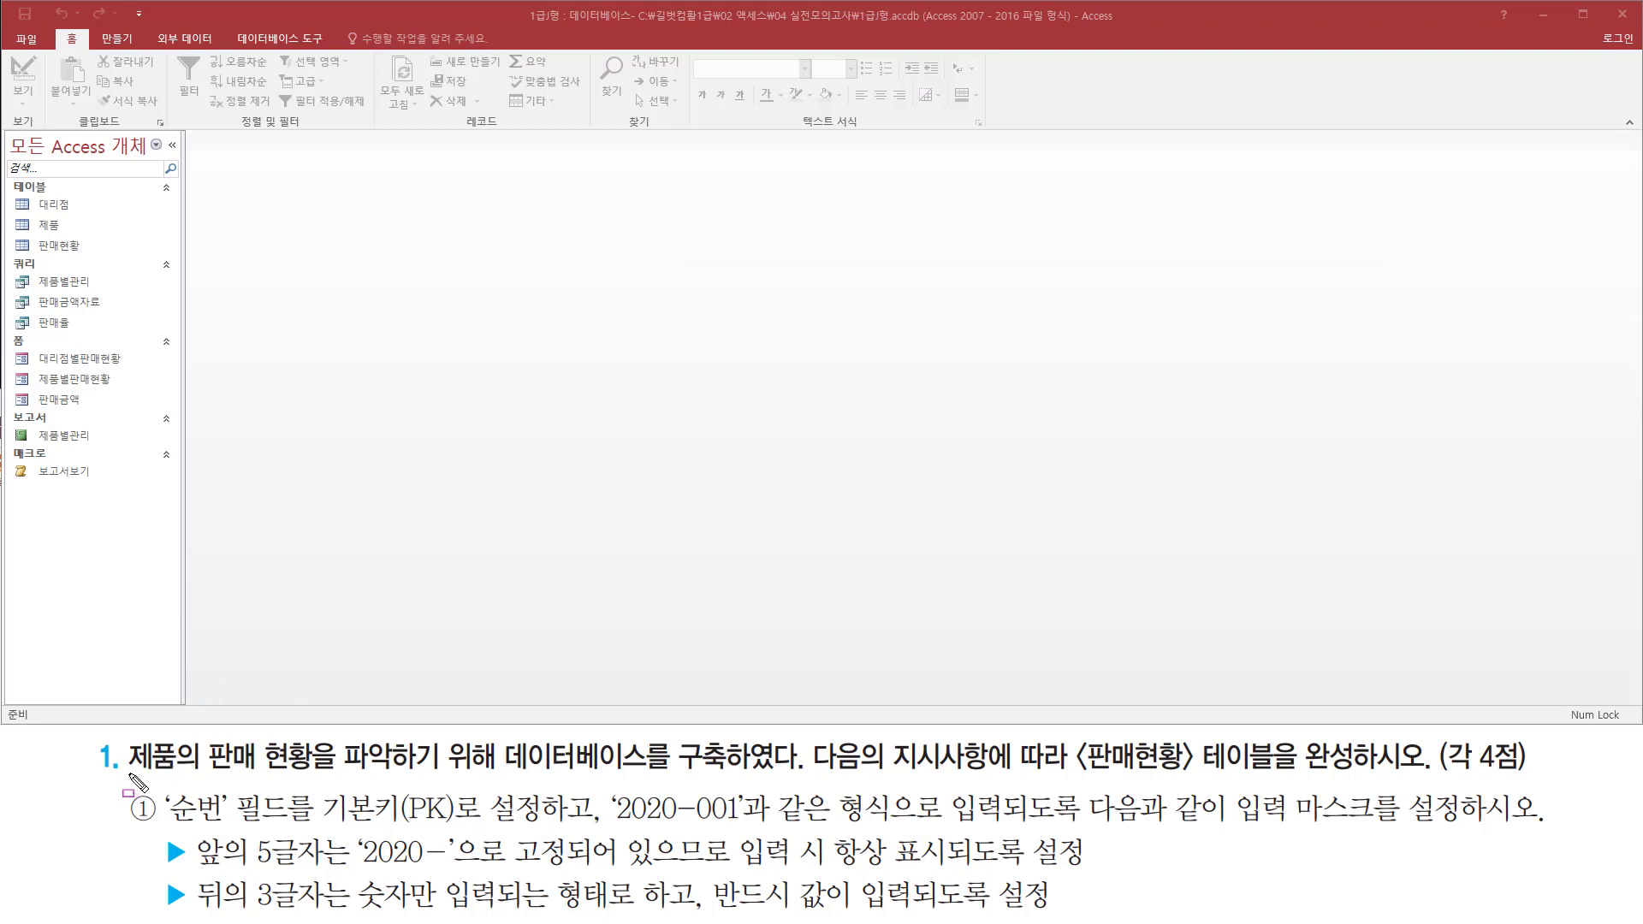
pyautogui.moveTo(128, 773); pyautogui.dragTo(793, 774)
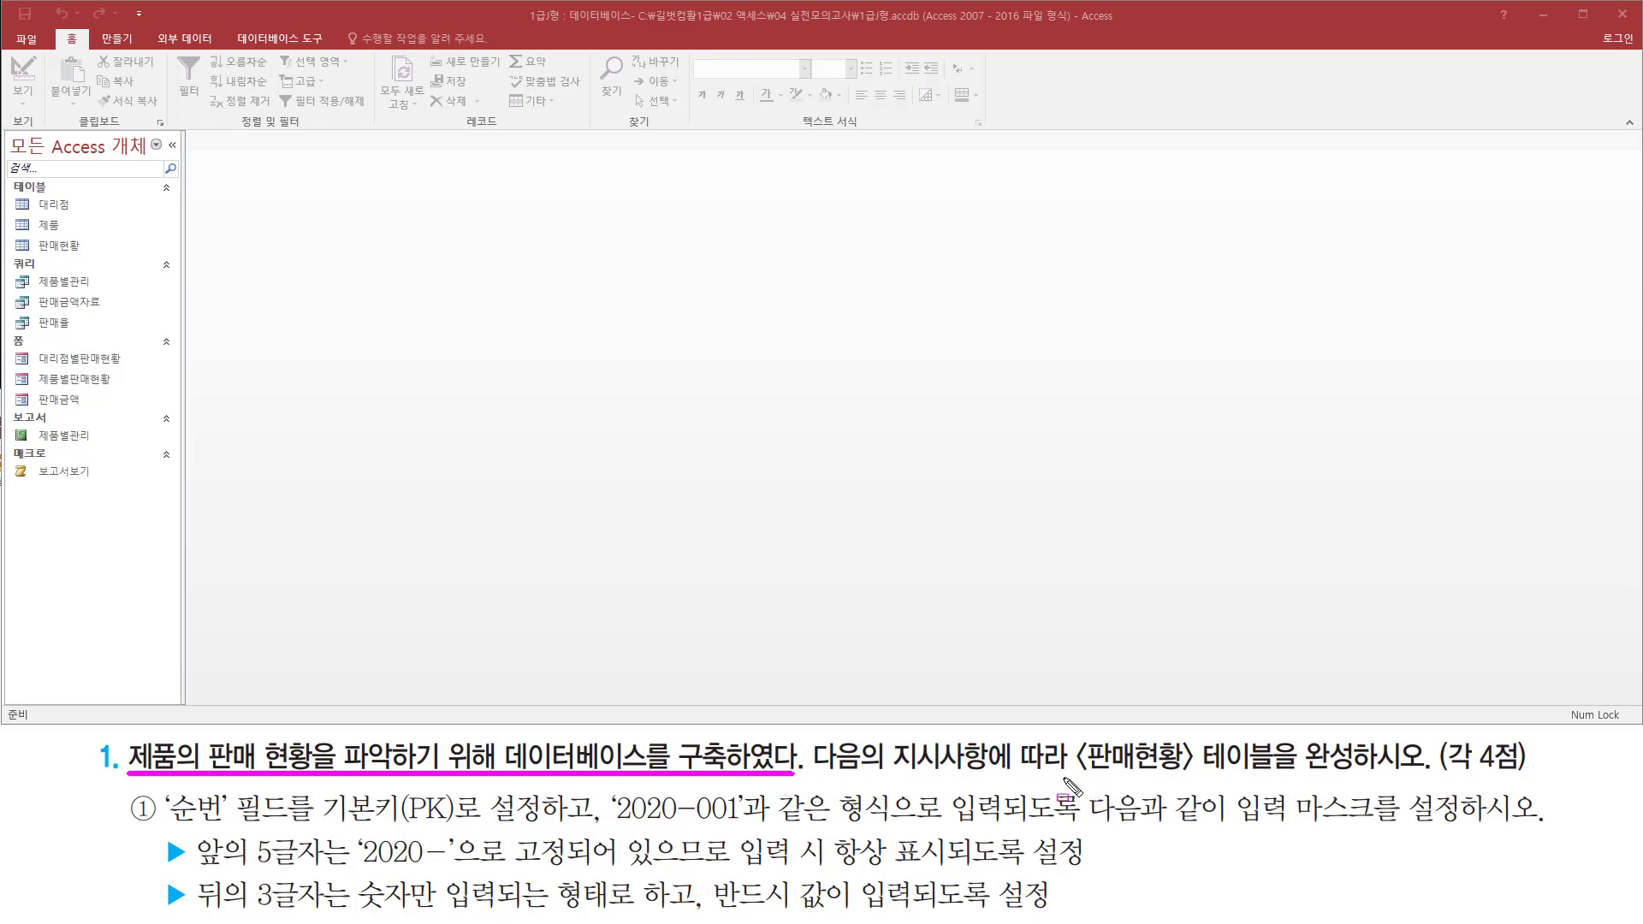
pyautogui.moveTo(1065, 779)
pyautogui.mouseDown()
pyautogui.moveTo(1248, 772)
pyautogui.moveTo(1302, 755)
pyautogui.moveTo(1288, 733)
pyautogui.mouseUp()
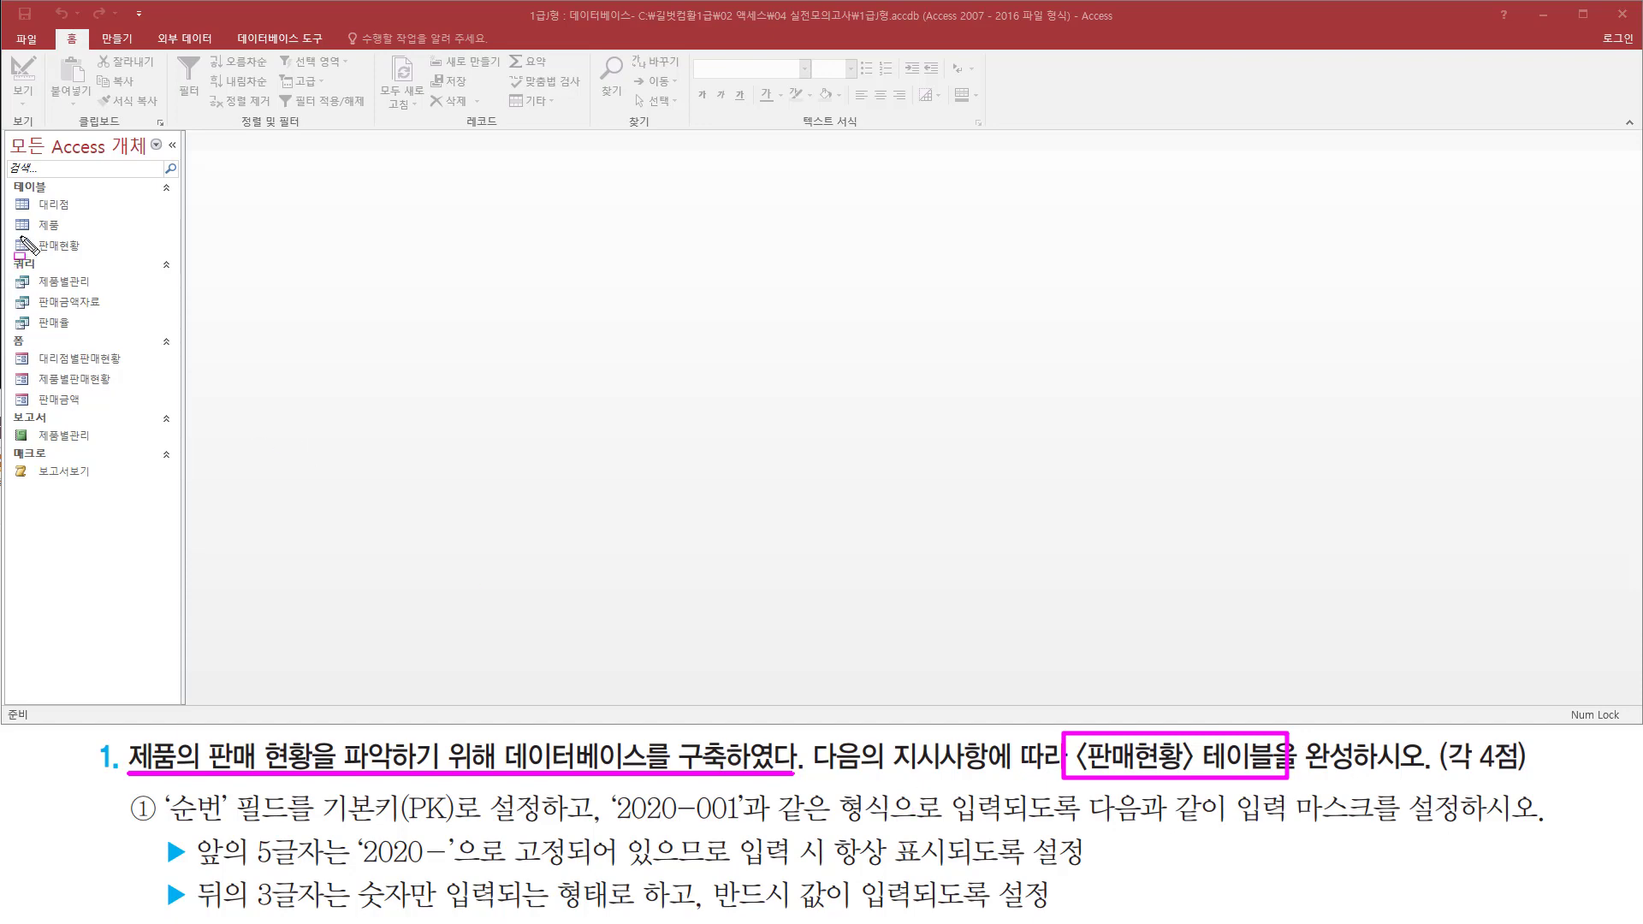
pyautogui.moveTo(12, 231); pyautogui.dragTo(178, 272)
pyautogui.press('Escape')
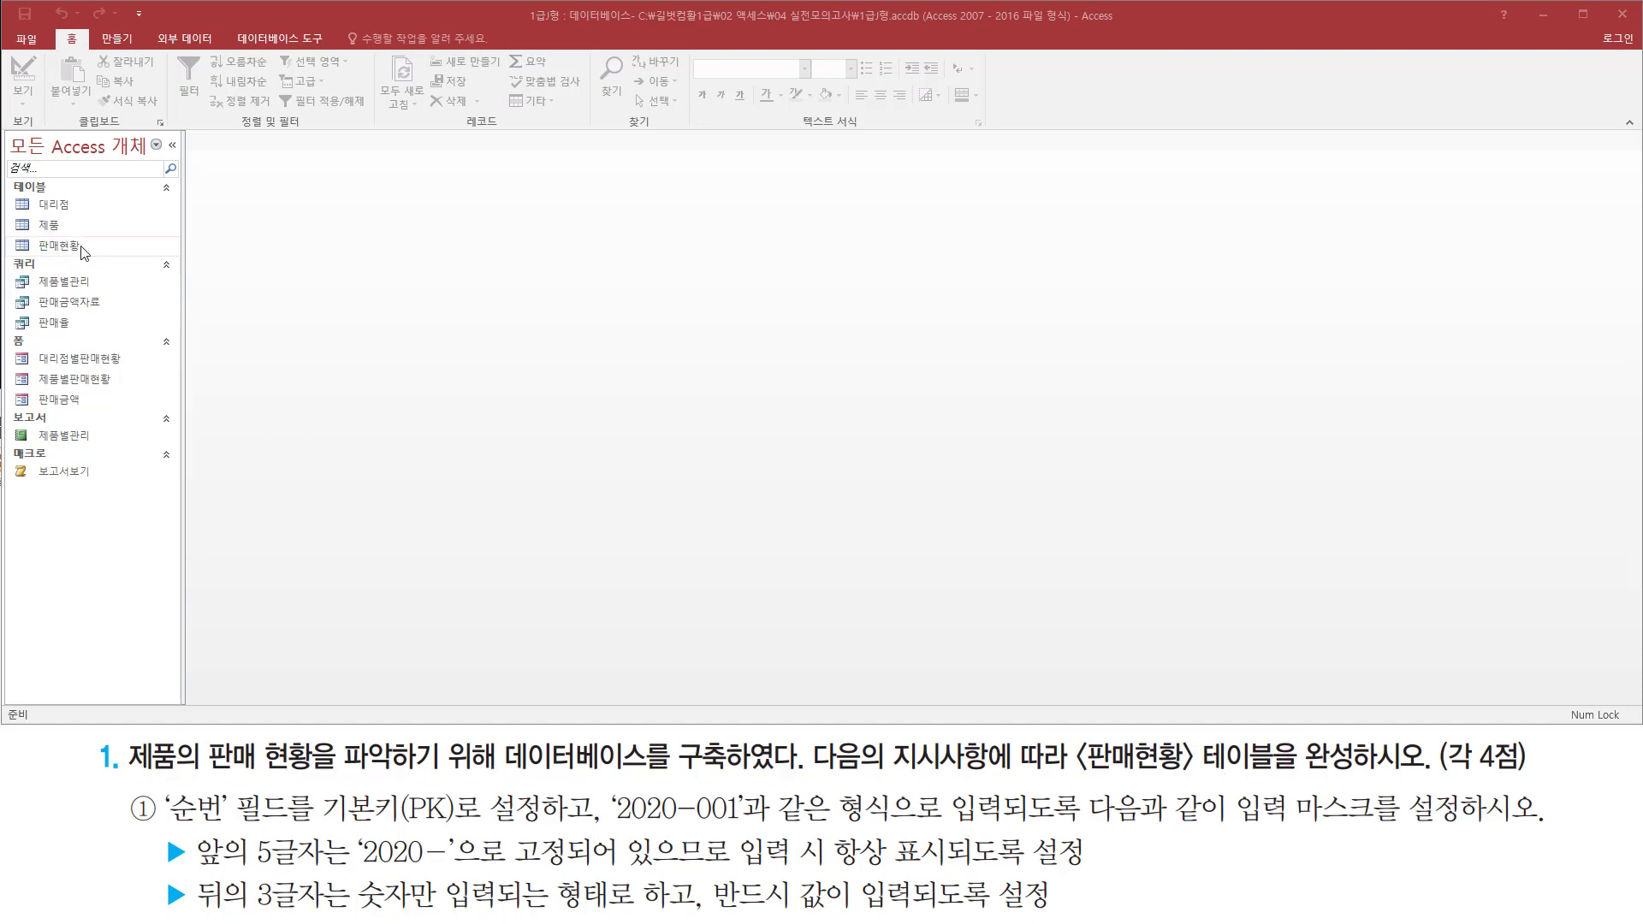
# Open the 판매현황 table in Design View
pyautogui.click(81, 246)
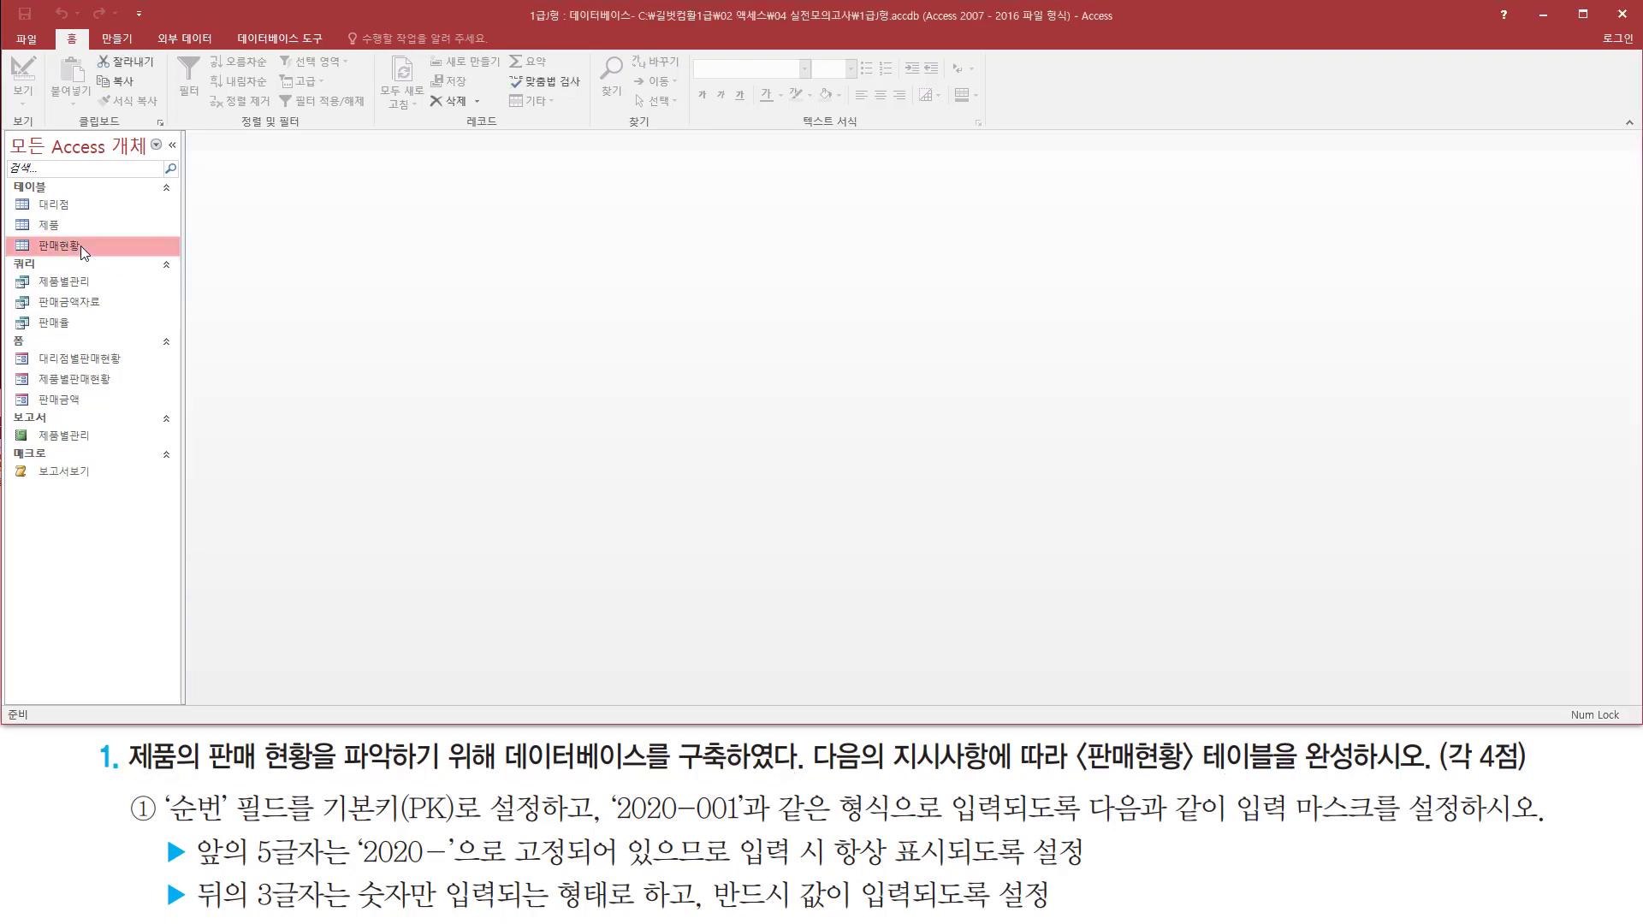
pyautogui.rightClick(81, 244)
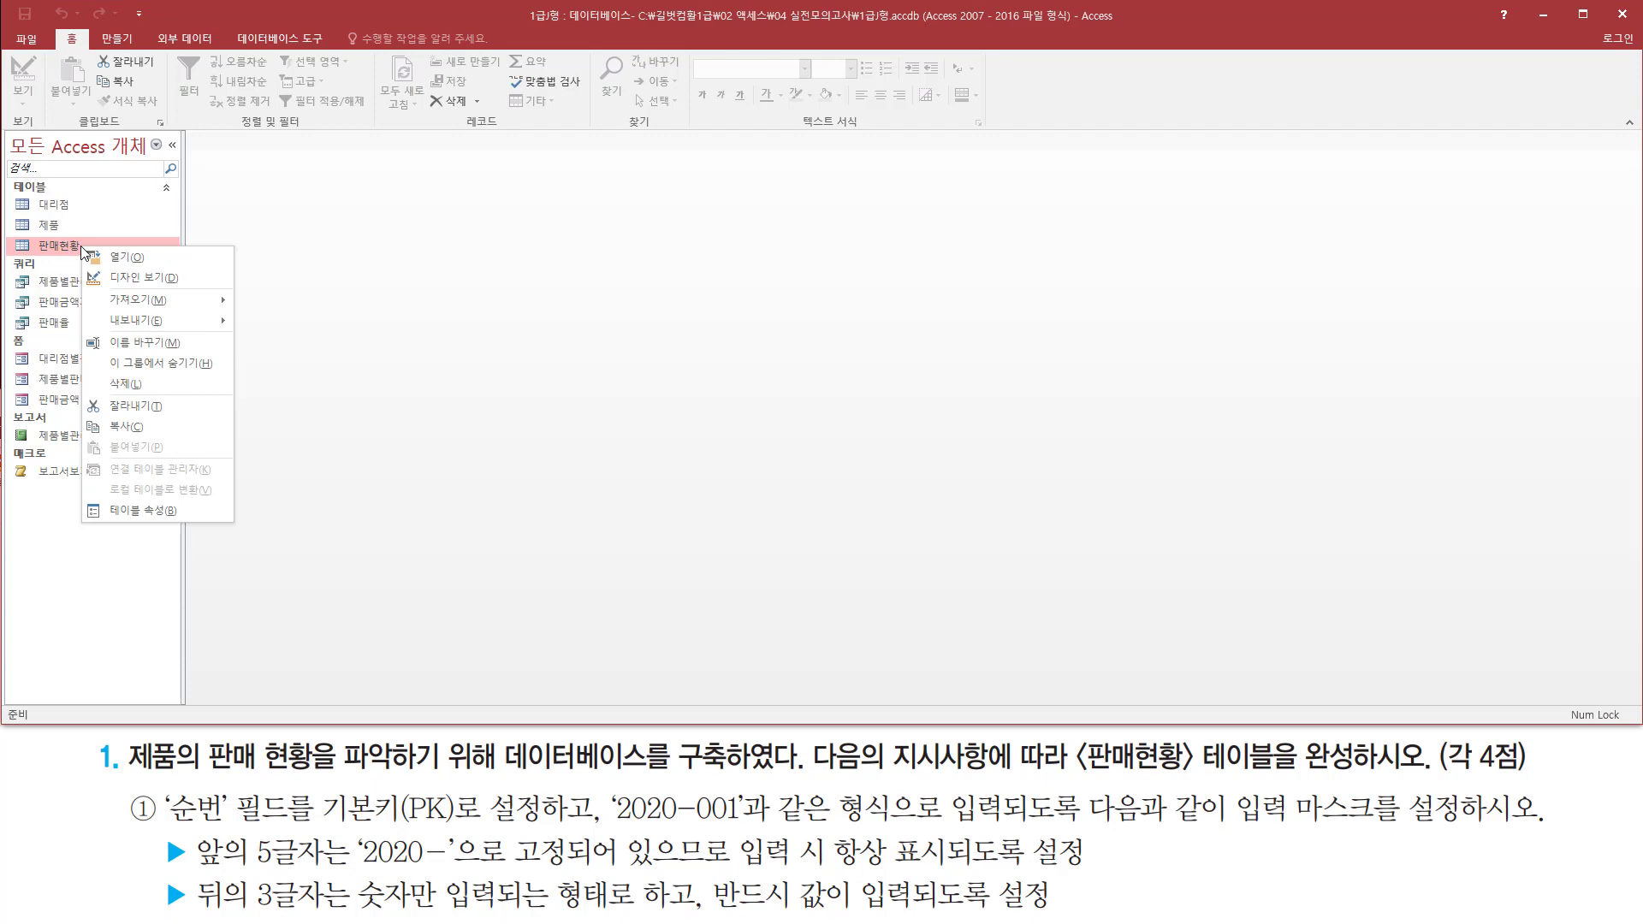
pyautogui.click(151, 279)
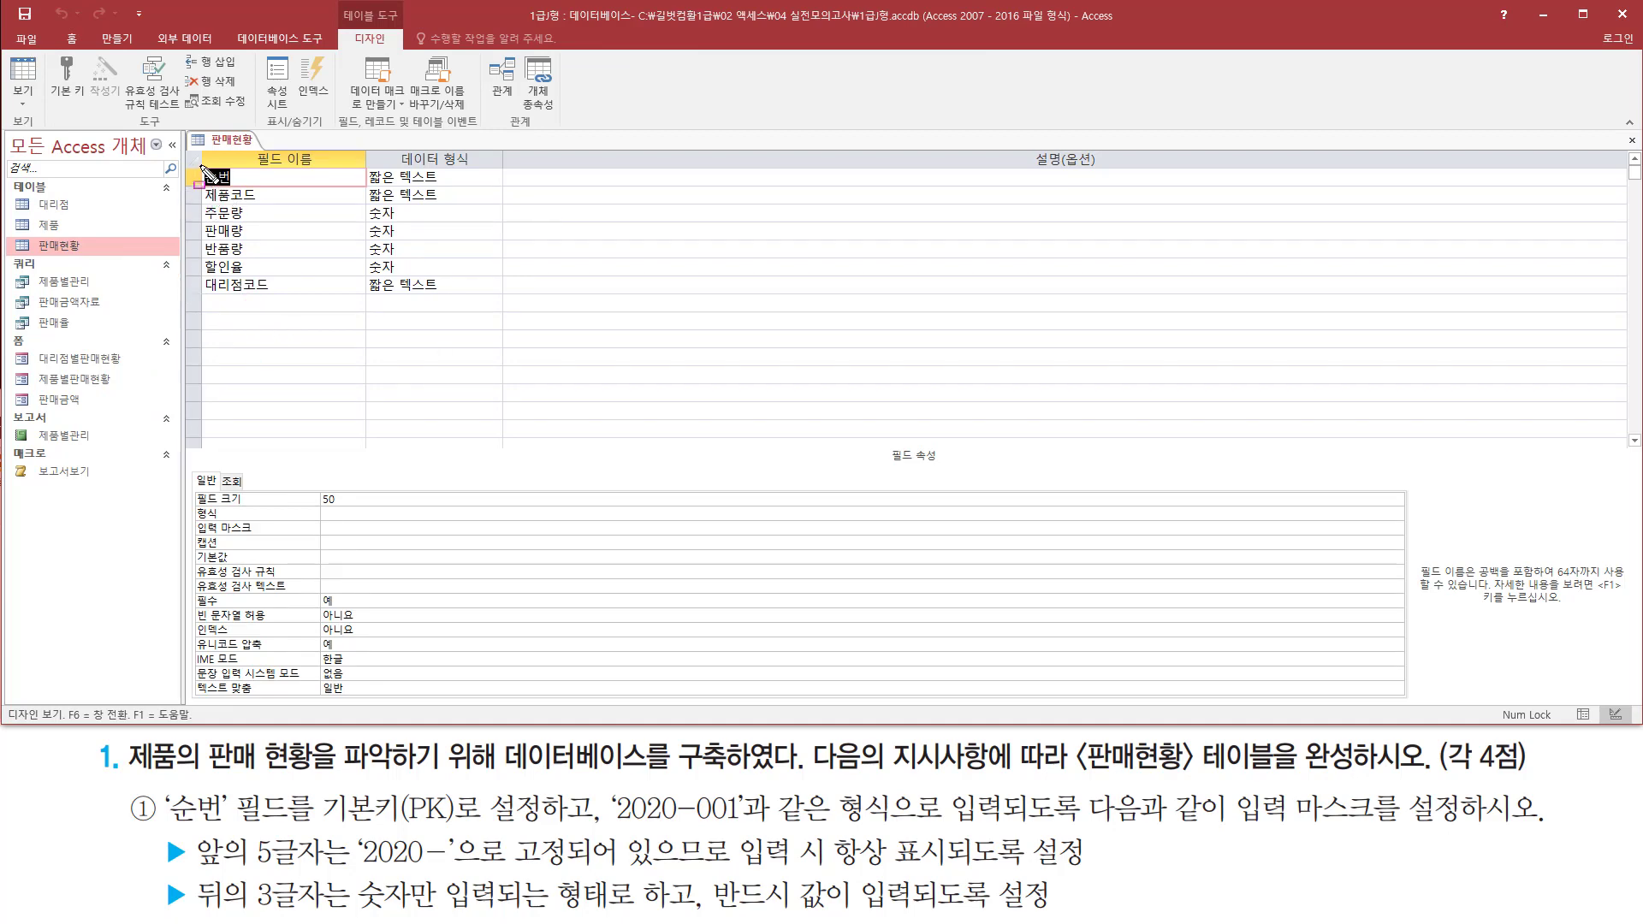
pyautogui.moveTo(201, 166)
pyautogui.mouseDown()
pyautogui.moveTo(203, 301)
pyautogui.moveTo(322, 304)
pyautogui.mouseUp()
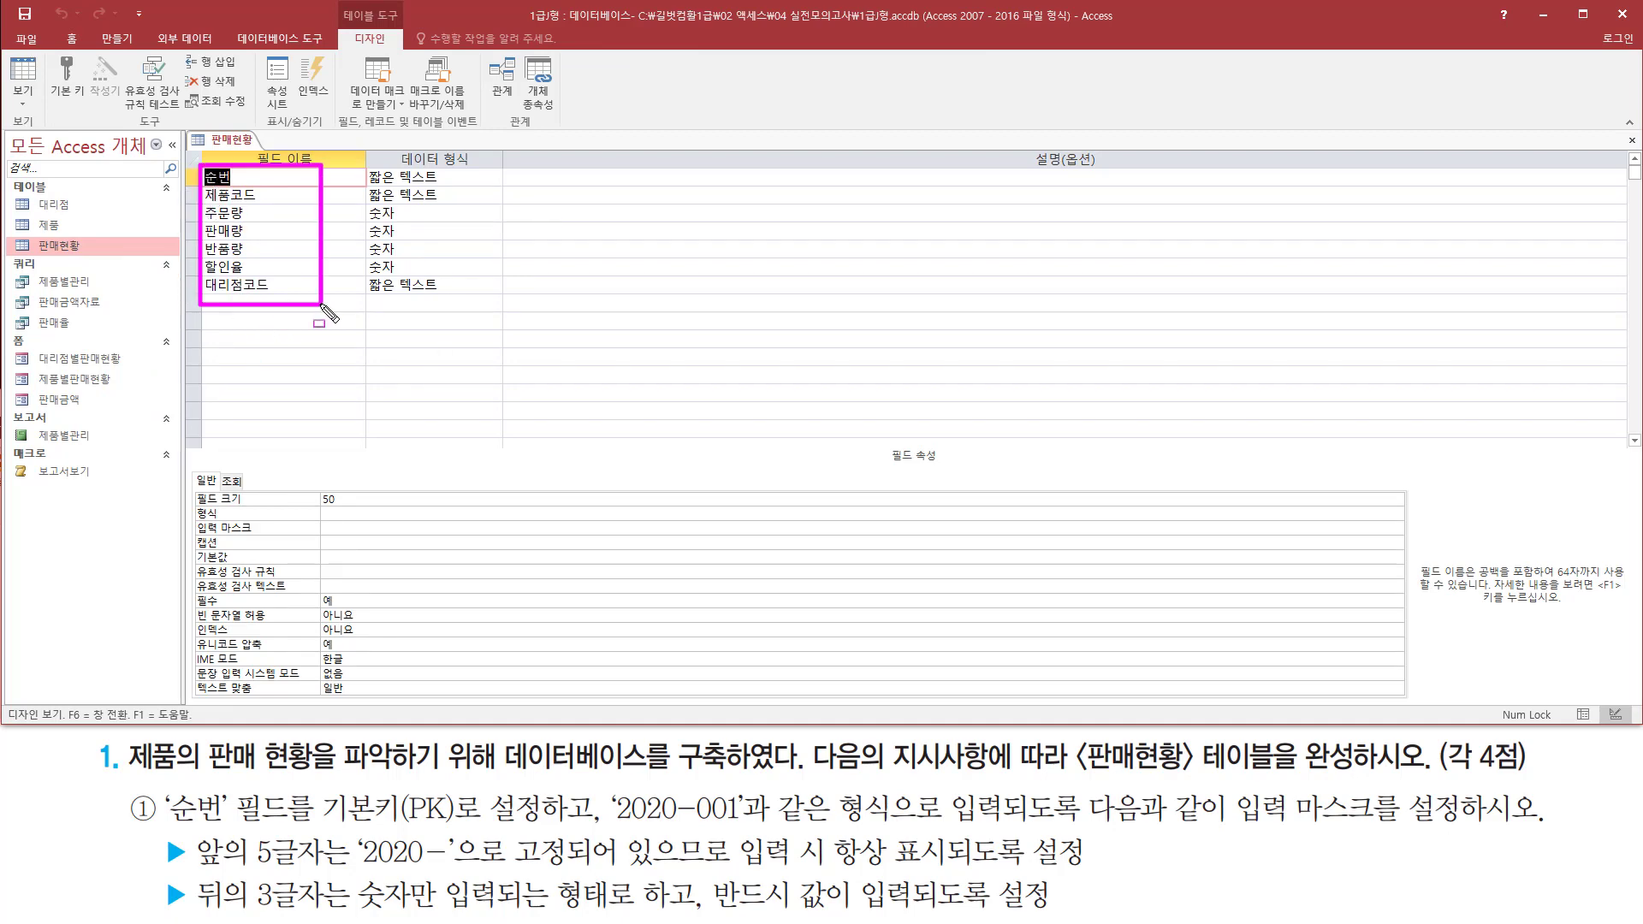
pyautogui.press('Escape')
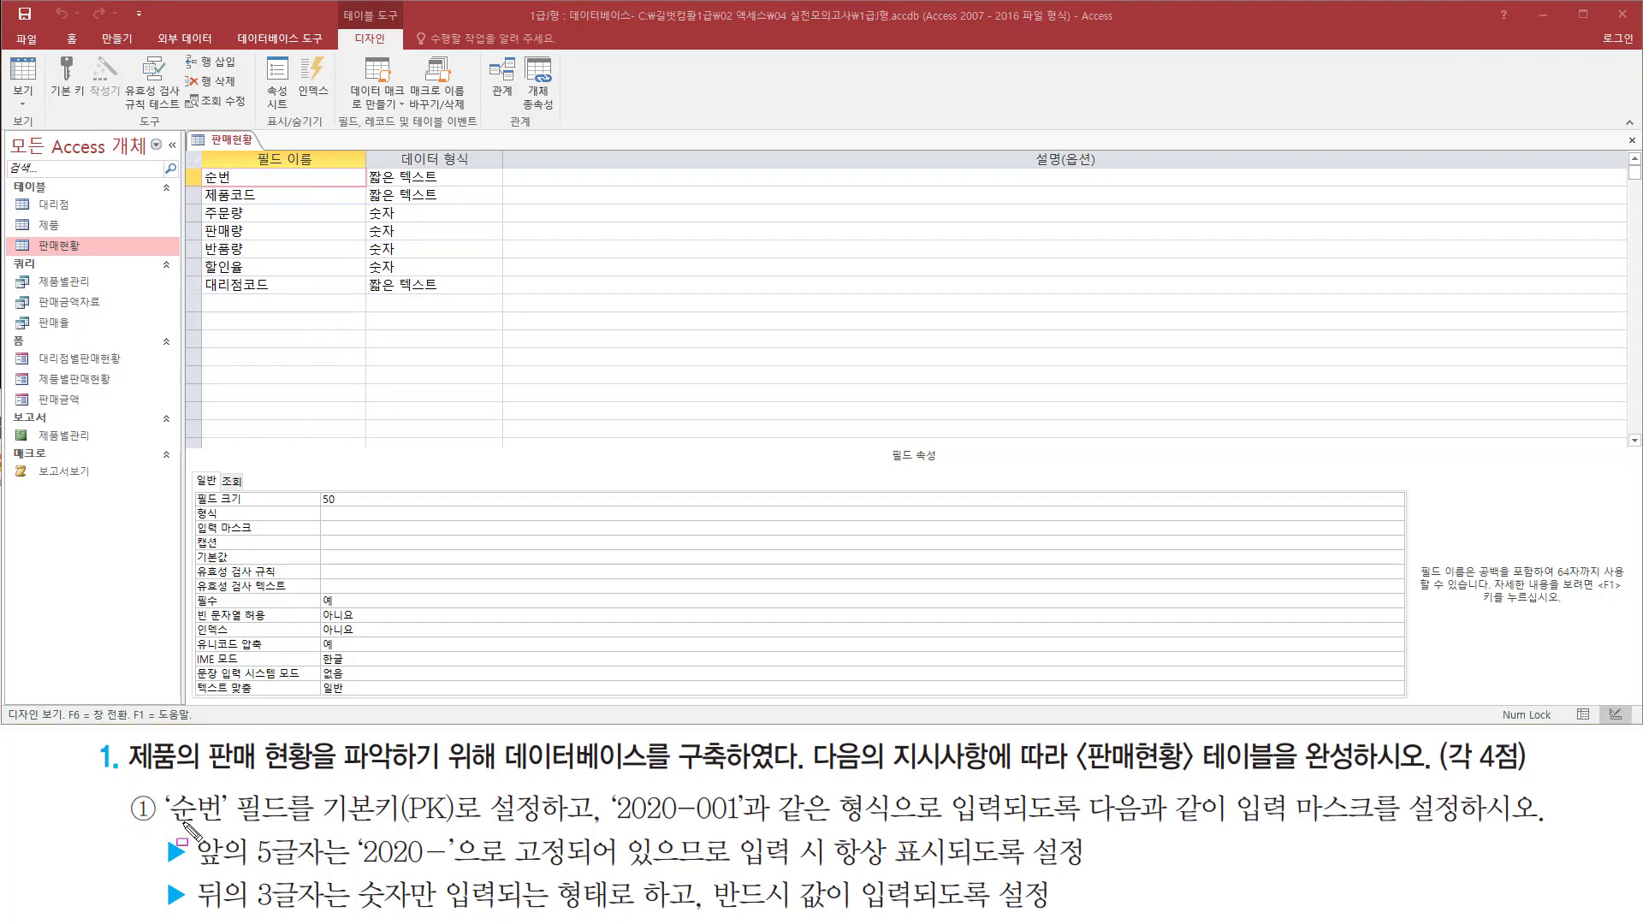
pyautogui.moveTo(164, 828)
pyautogui.mouseDown()
pyautogui.moveTo(323, 829)
pyautogui.moveTo(319, 785)
pyautogui.mouseUp()
pyautogui.moveTo(182, 162)
pyautogui.mouseDown()
pyautogui.moveTo(198, 188)
pyautogui.moveTo(375, 186)
pyautogui.mouseUp()
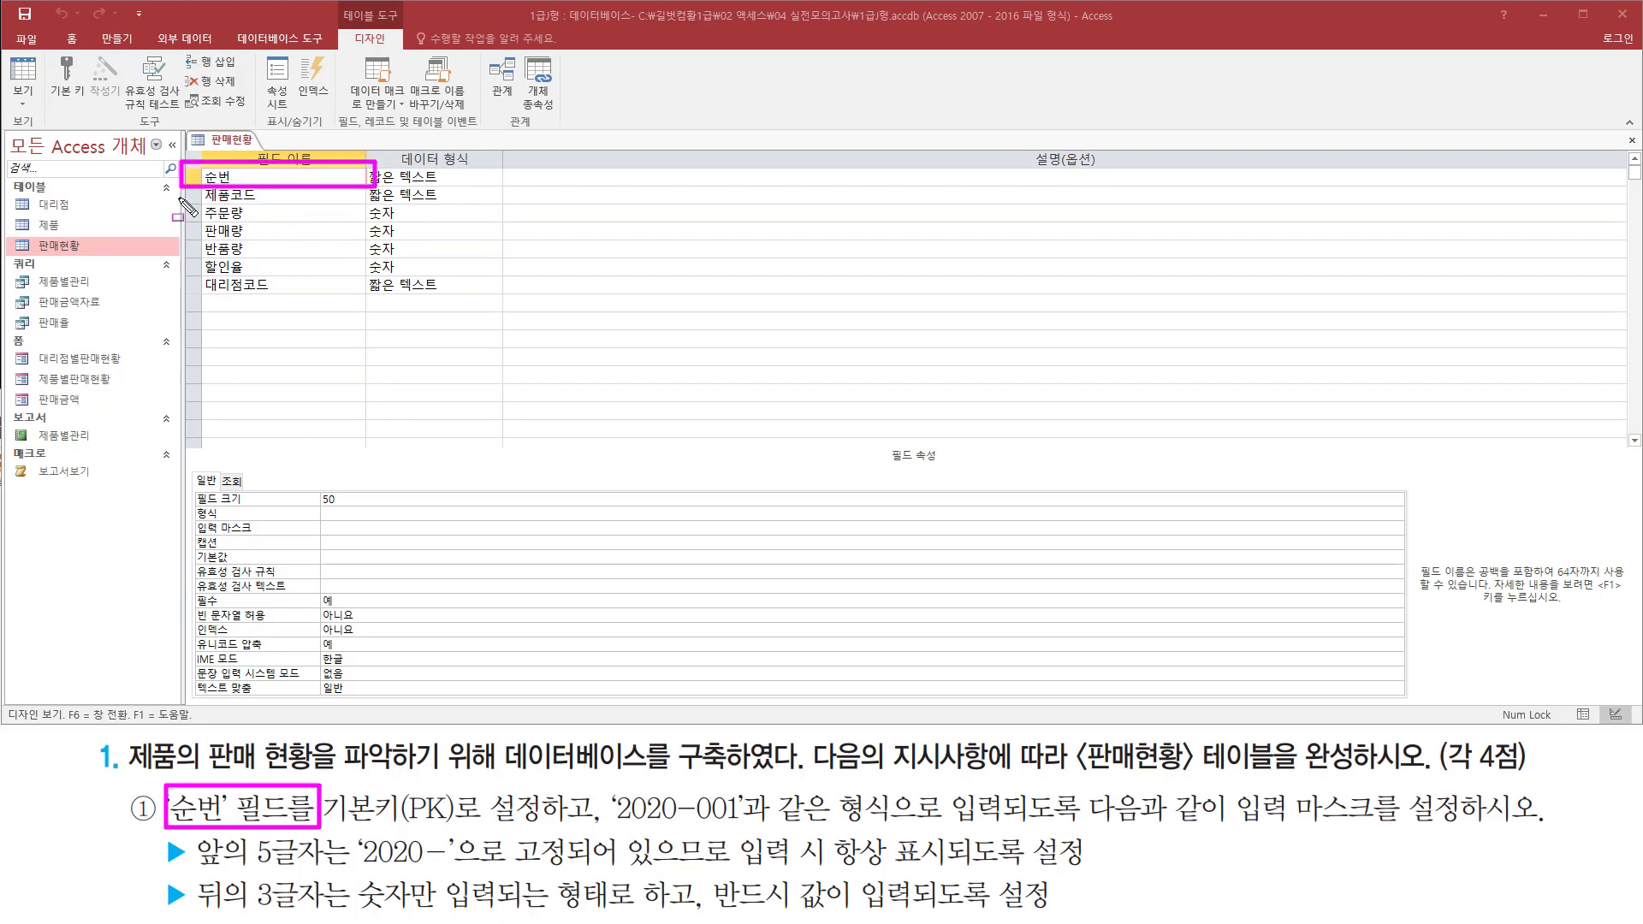
pyautogui.moveTo(333, 819); pyautogui.dragTo(548, 818)
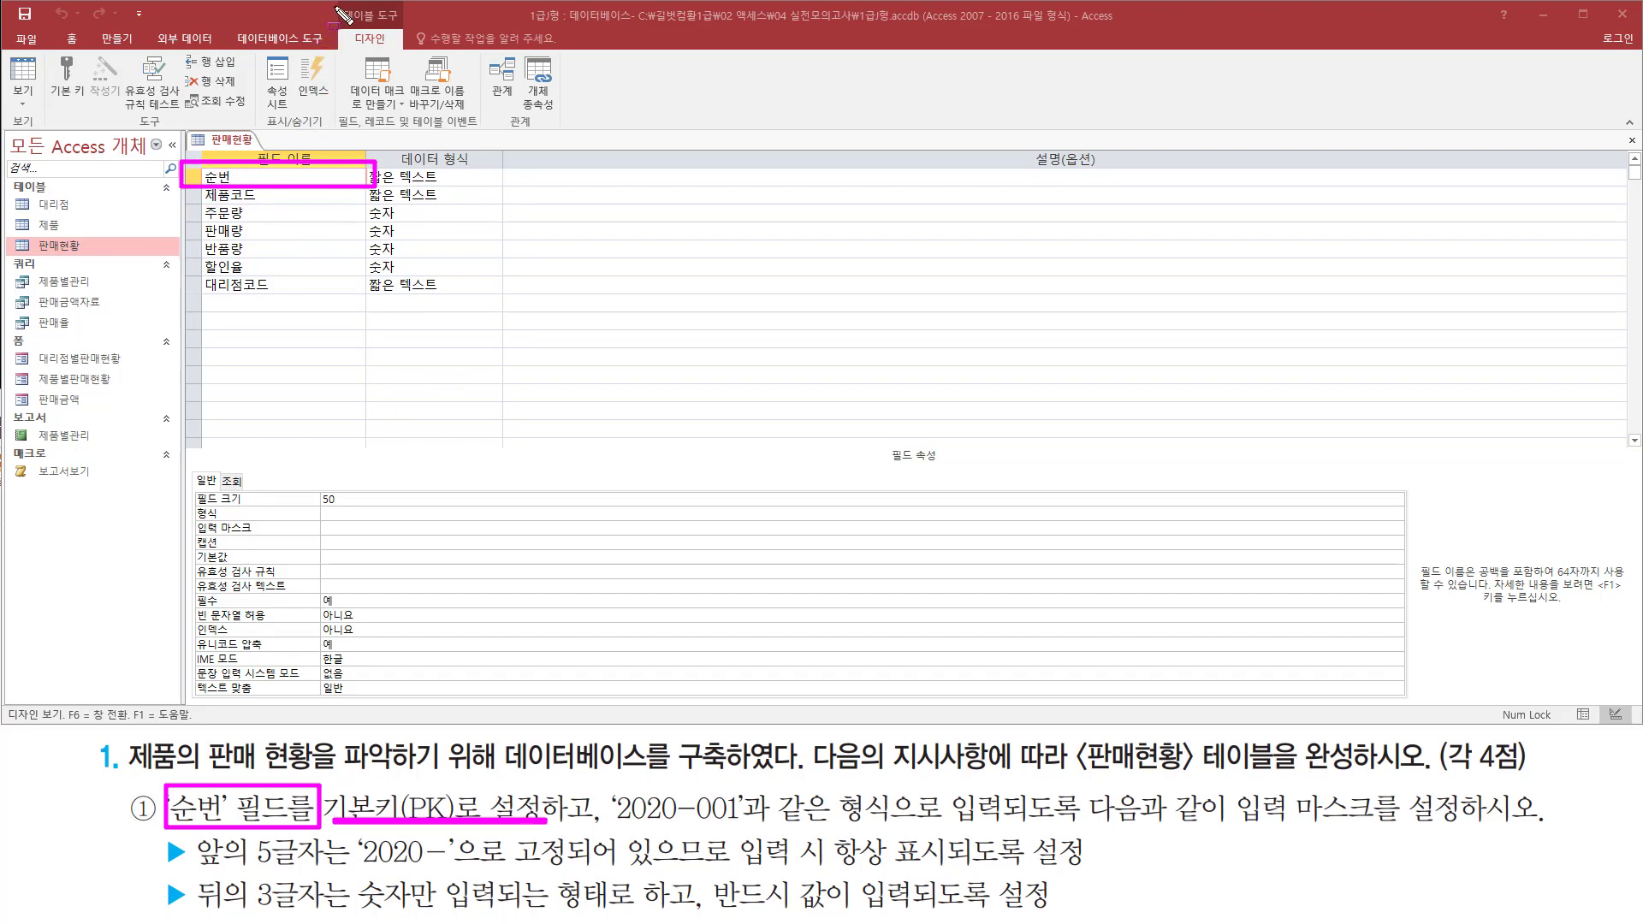
pyautogui.moveTo(335, 3)
pyautogui.mouseDown()
pyautogui.moveTo(420, 69)
pyautogui.moveTo(410, 54)
pyautogui.mouseUp()
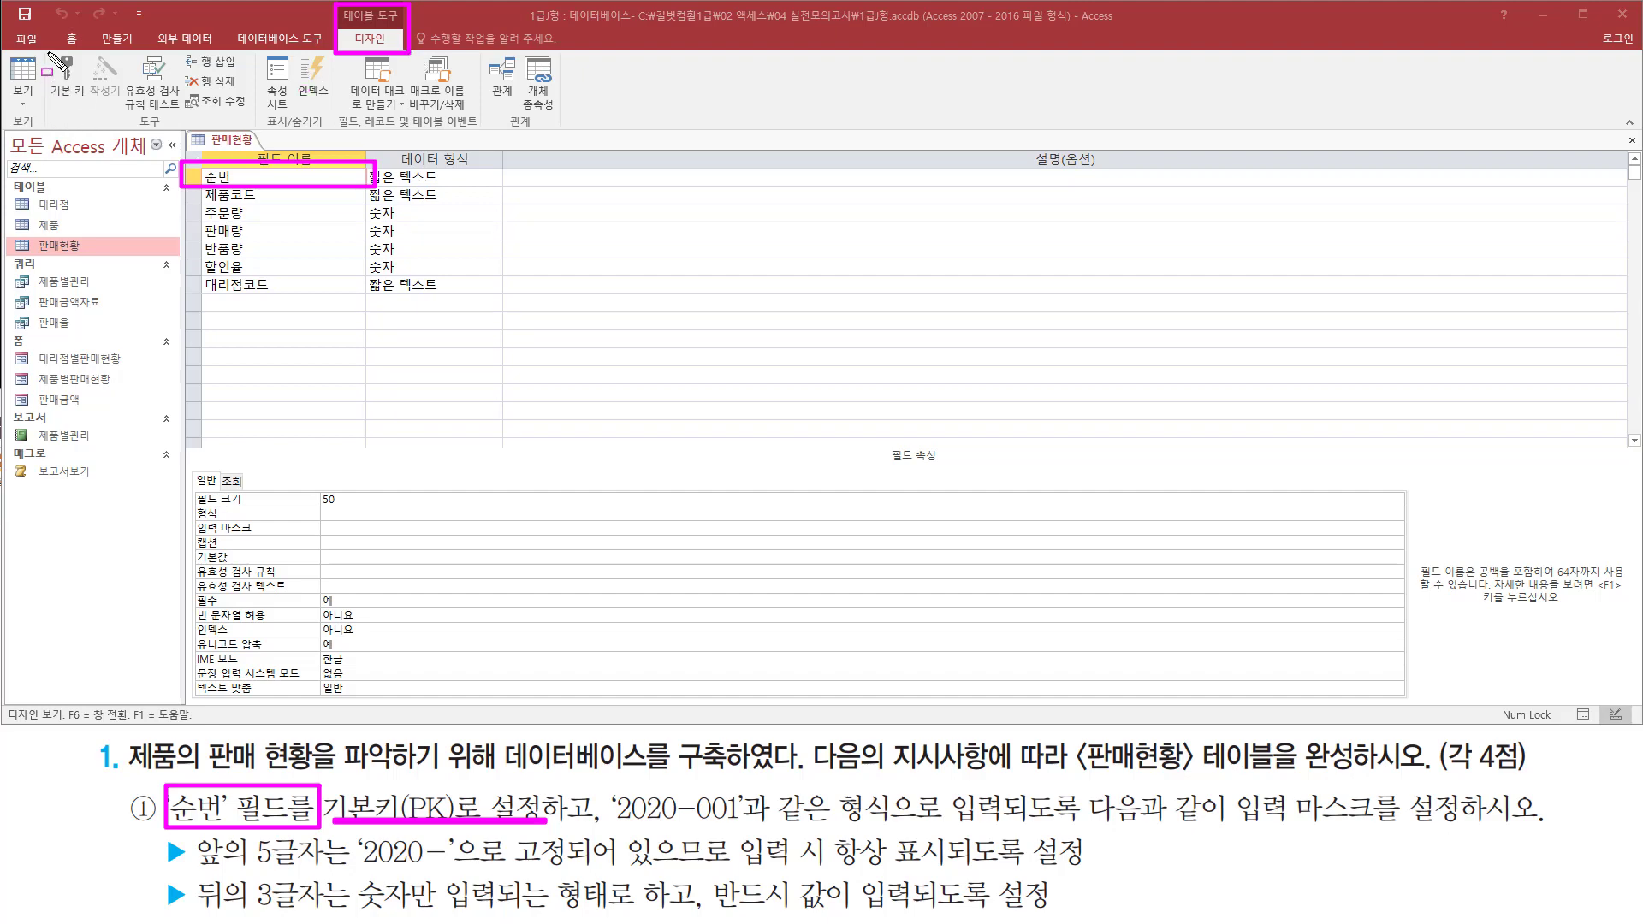
pyautogui.moveTo(48, 50)
pyautogui.mouseDown()
pyautogui.moveTo(49, 103)
pyautogui.moveTo(92, 106)
pyautogui.mouseUp()
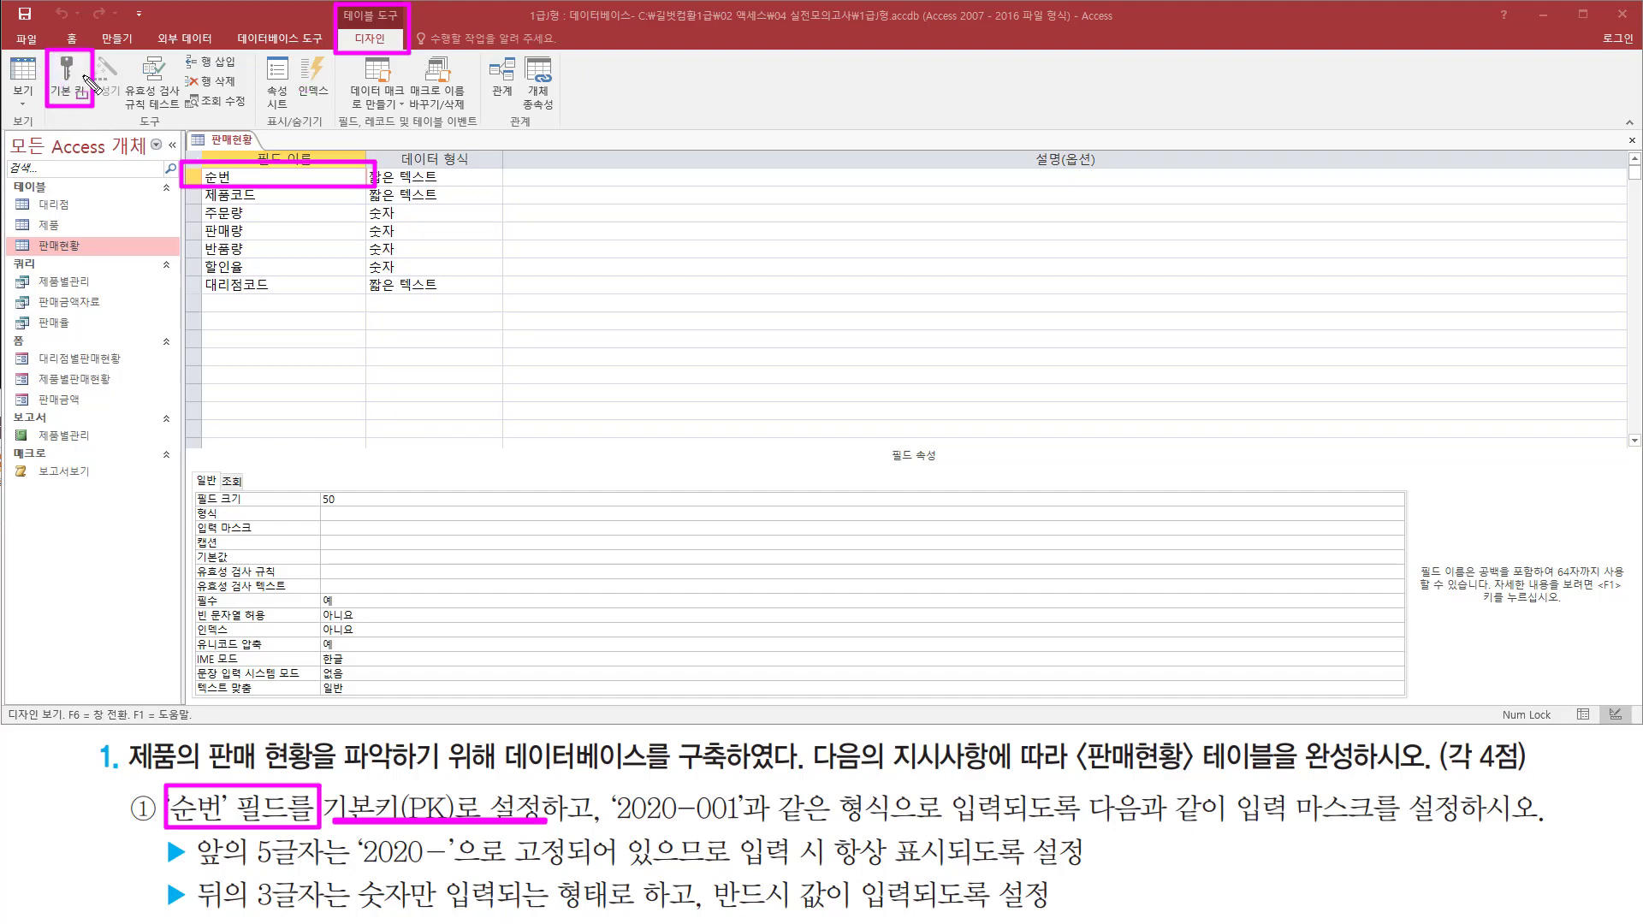
pyautogui.press('Escape')
# Make the 순번 field the primary key of the 판매현황 table
pyautogui.click(240, 178)
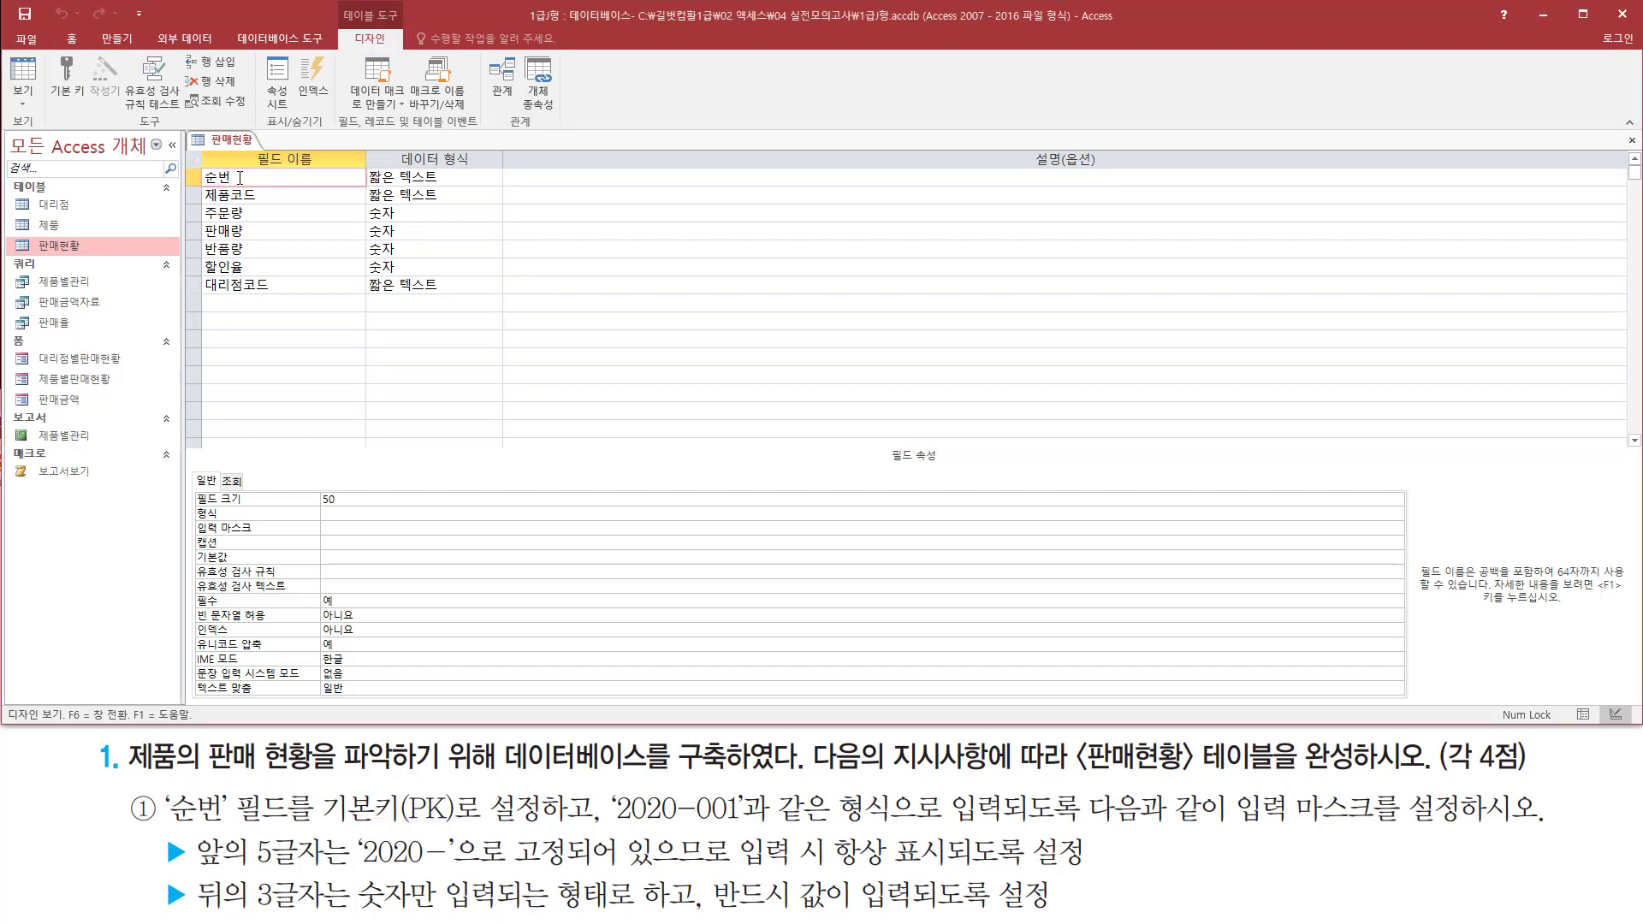
pyautogui.rightClick(240, 178)
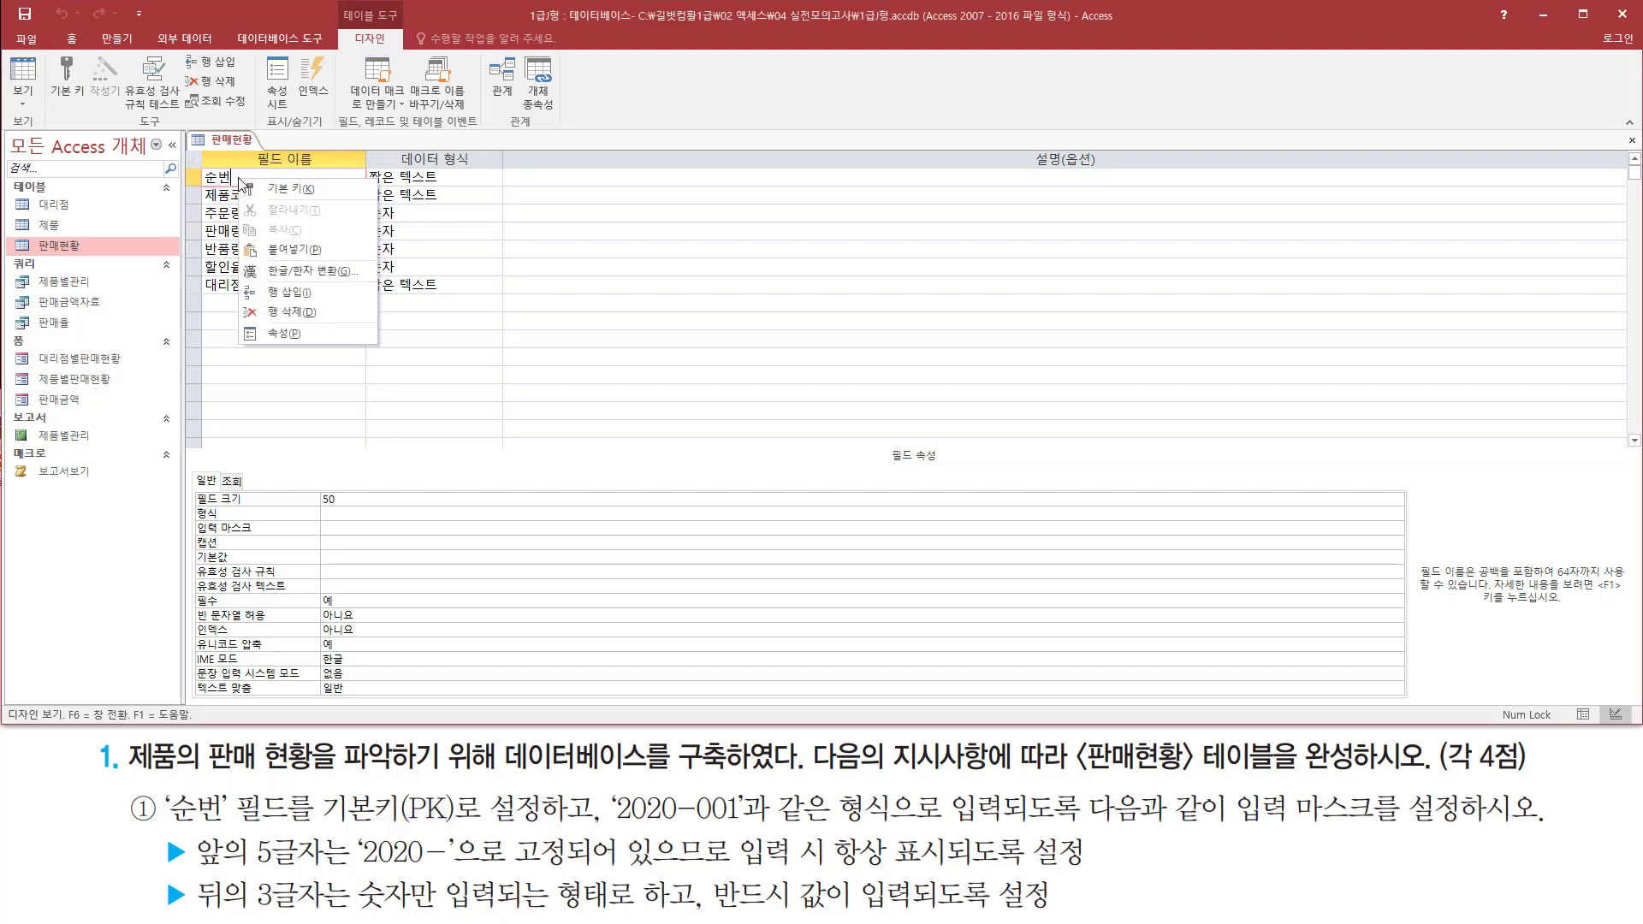
pyautogui.click(296, 190)
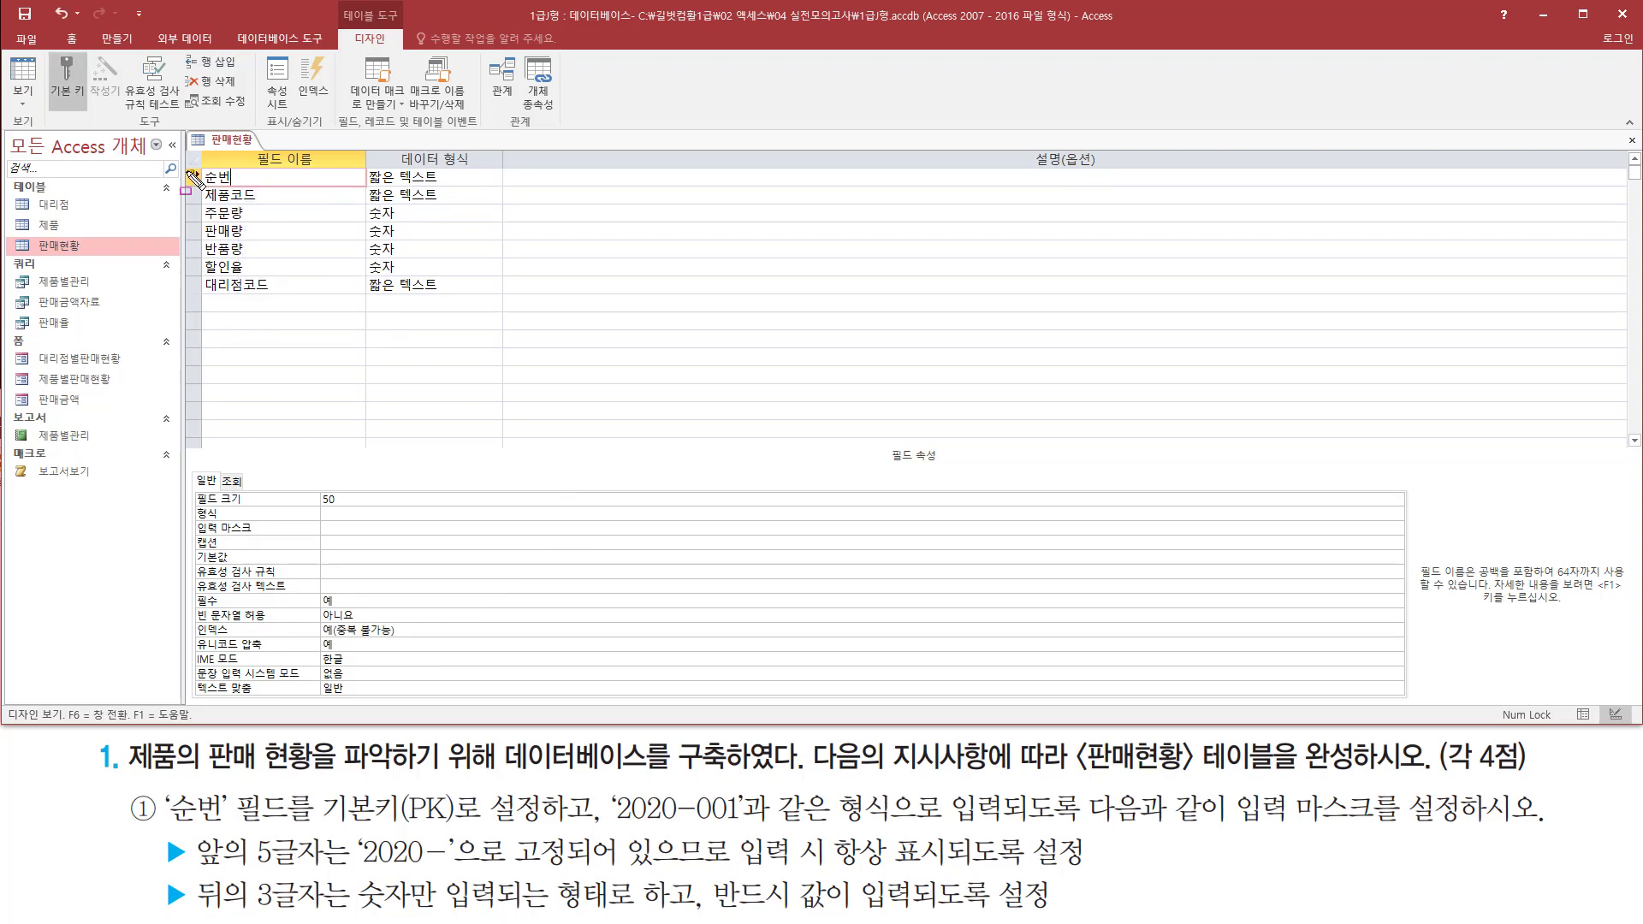
pyautogui.moveTo(182, 161)
pyautogui.mouseDown()
pyautogui.moveTo(202, 189)
pyautogui.moveTo(355, 189)
pyautogui.mouseUp()
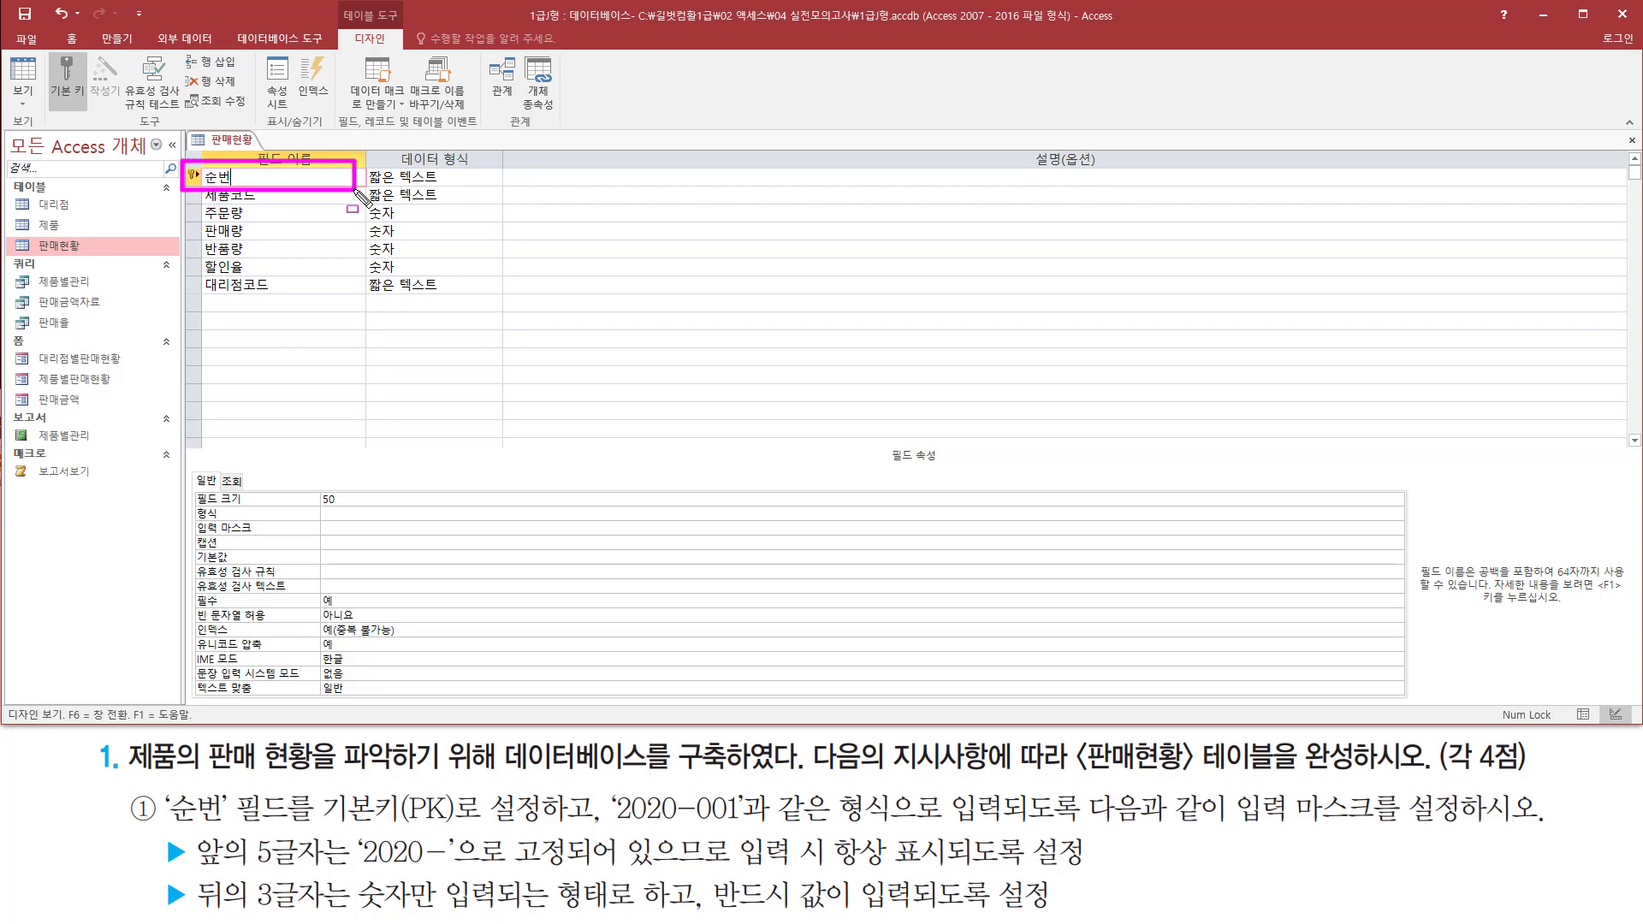
pyautogui.moveTo(154, 824); pyautogui.dragTo(602, 824)
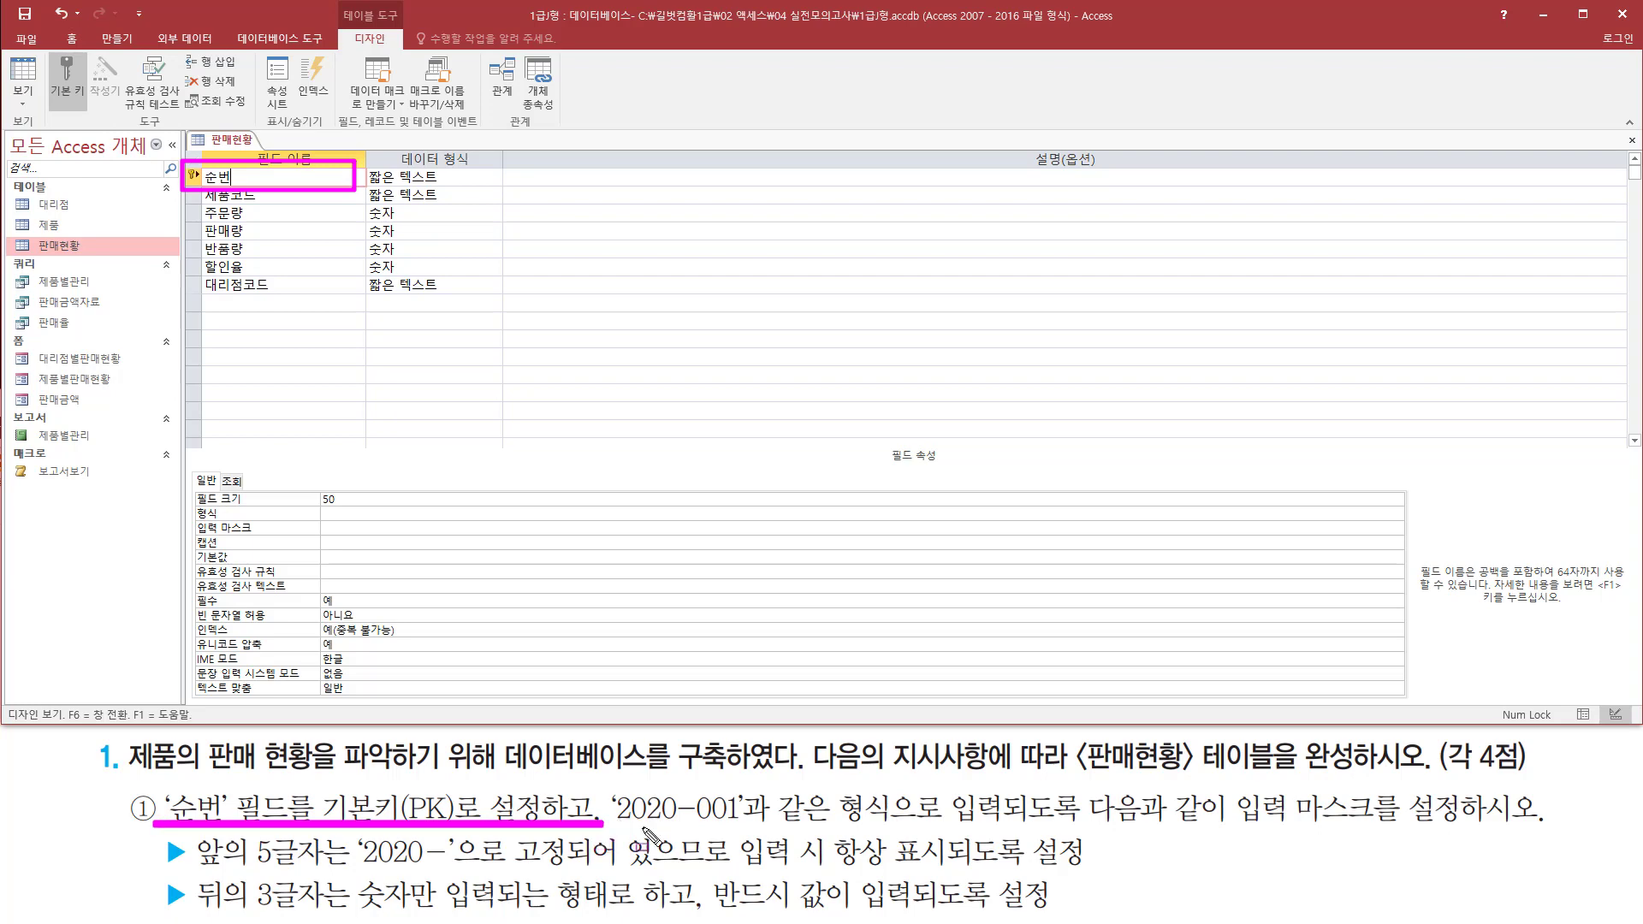
pyautogui.moveTo(607, 780)
pyautogui.mouseDown()
pyautogui.moveTo(612, 809)
pyautogui.moveTo(744, 832)
pyautogui.moveTo(1065, 828)
pyautogui.mouseUp()
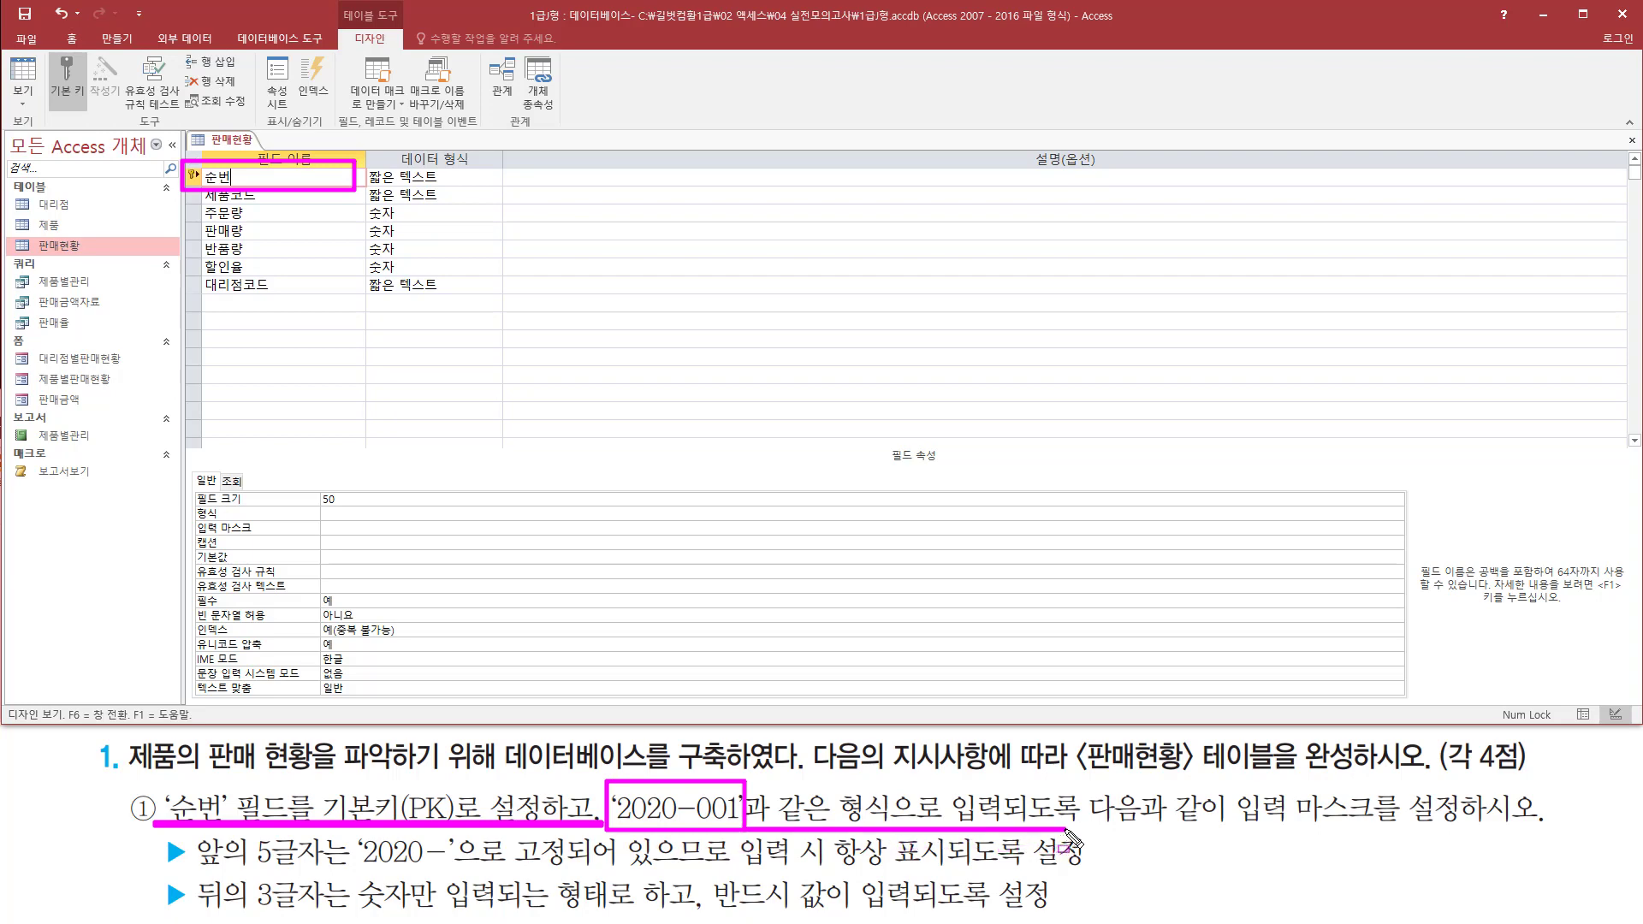
pyautogui.moveTo(1238, 780); pyautogui.dragTo(1549, 840)
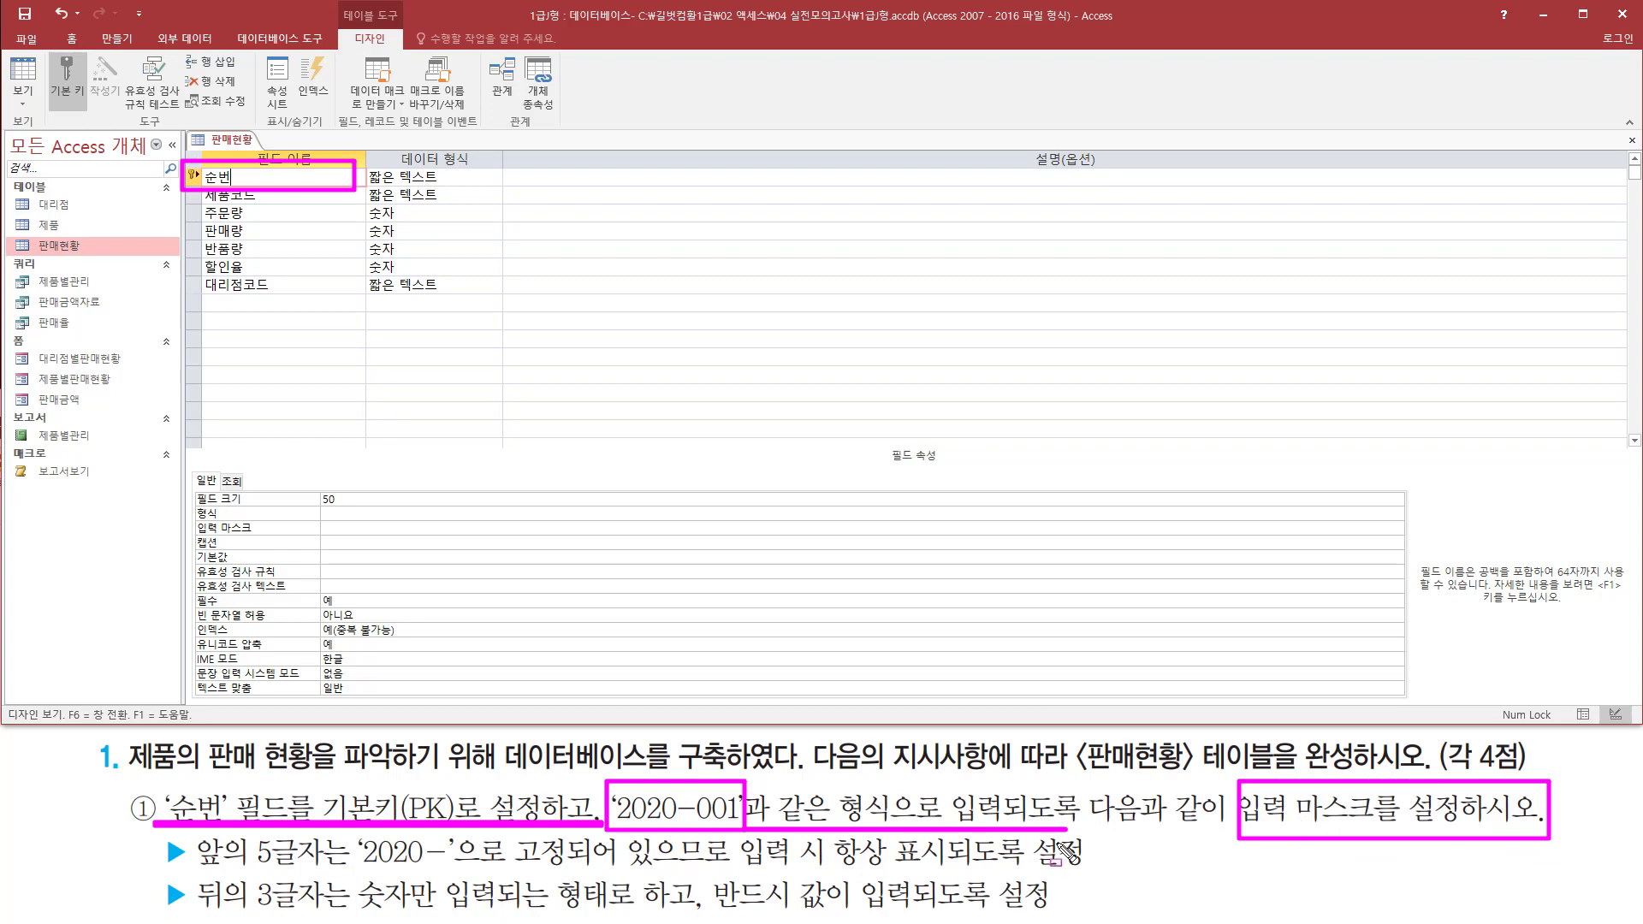
pyautogui.press('Escape')
pyautogui.moveTo(606, 830)
pyautogui.mouseDown()
pyautogui.moveTo(800, 831)
pyautogui.moveTo(753, 831)
pyautogui.mouseUp()
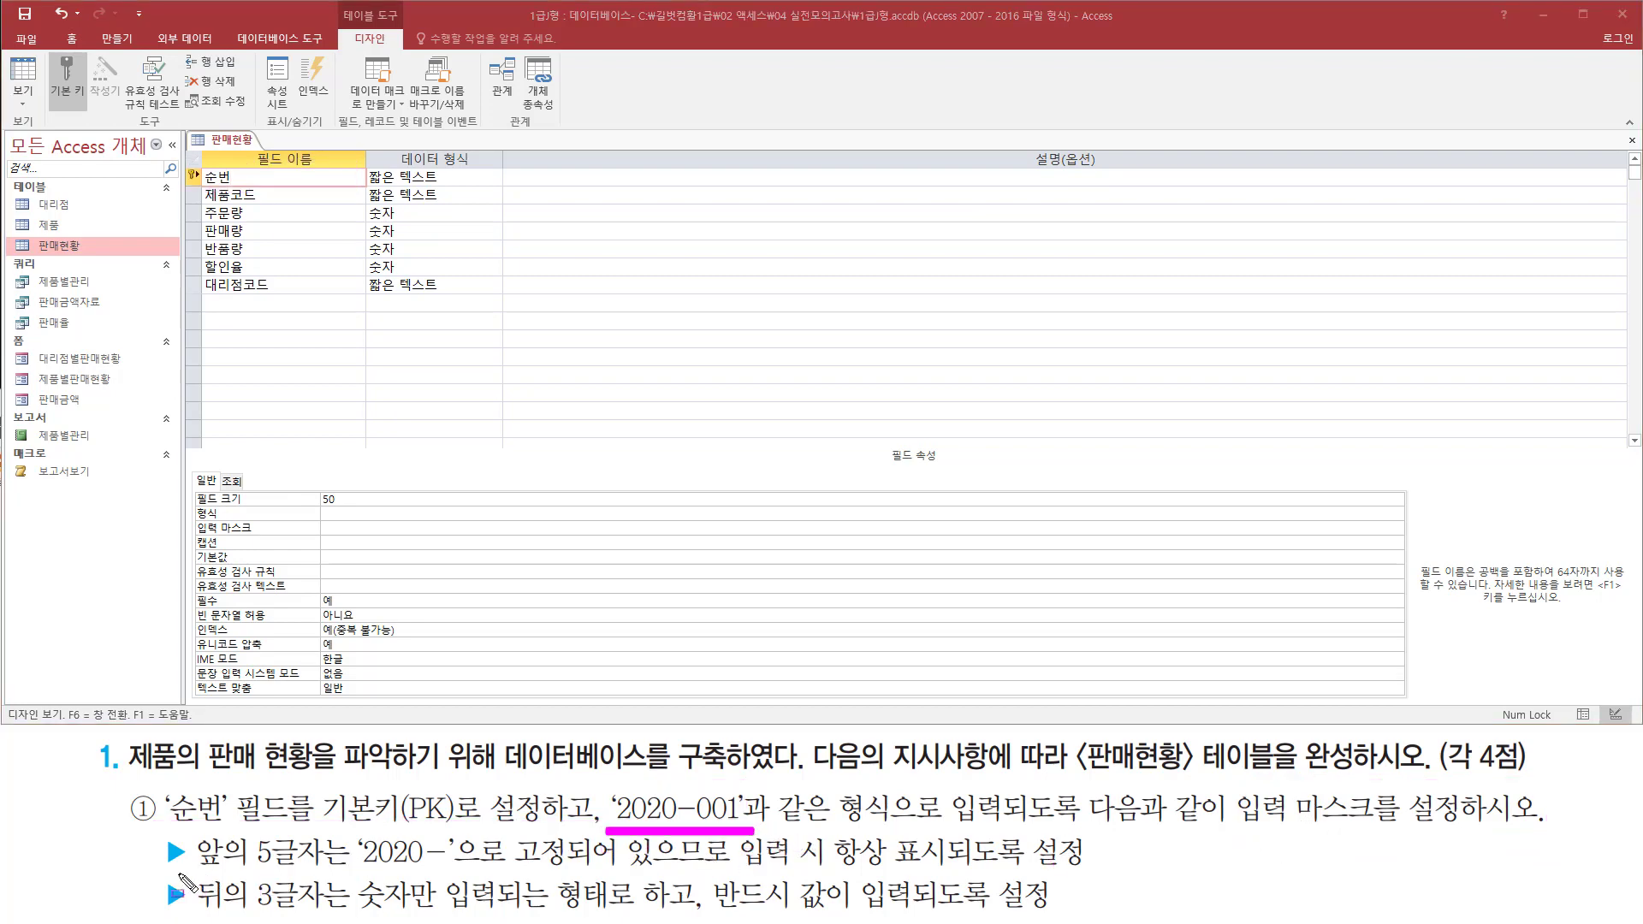
pyautogui.moveTo(184, 873); pyautogui.dragTo(955, 872)
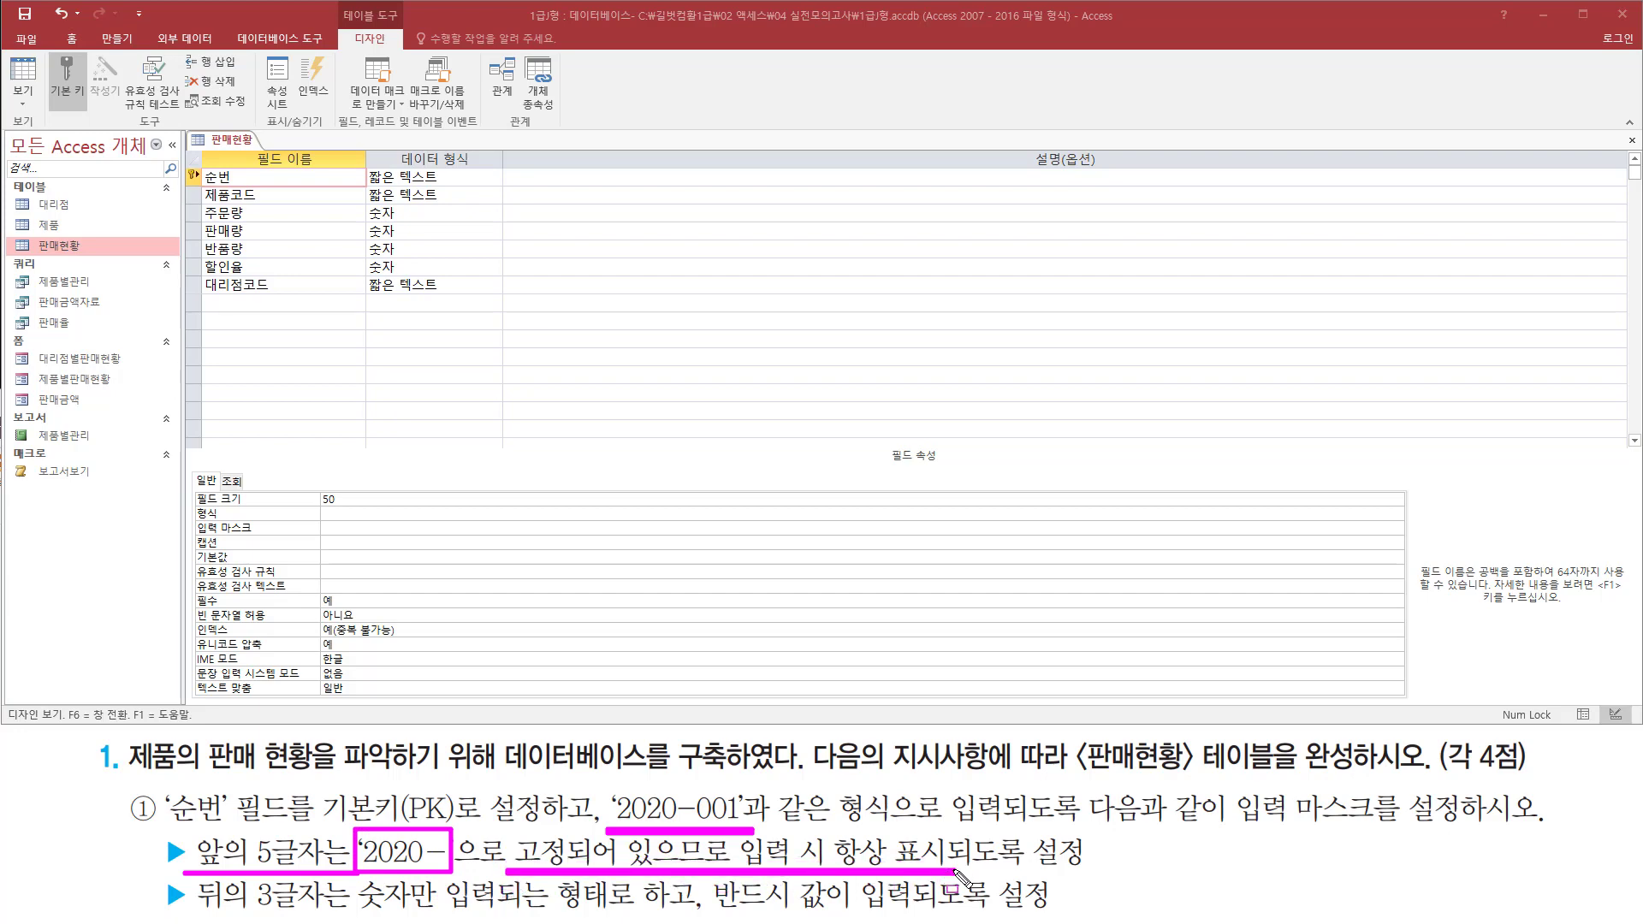
pyautogui.moveTo(192, 910)
pyautogui.mouseDown()
pyautogui.moveTo(625, 910)
pyautogui.moveTo(634, 877)
pyautogui.moveTo(616, 879)
pyautogui.mouseUp()
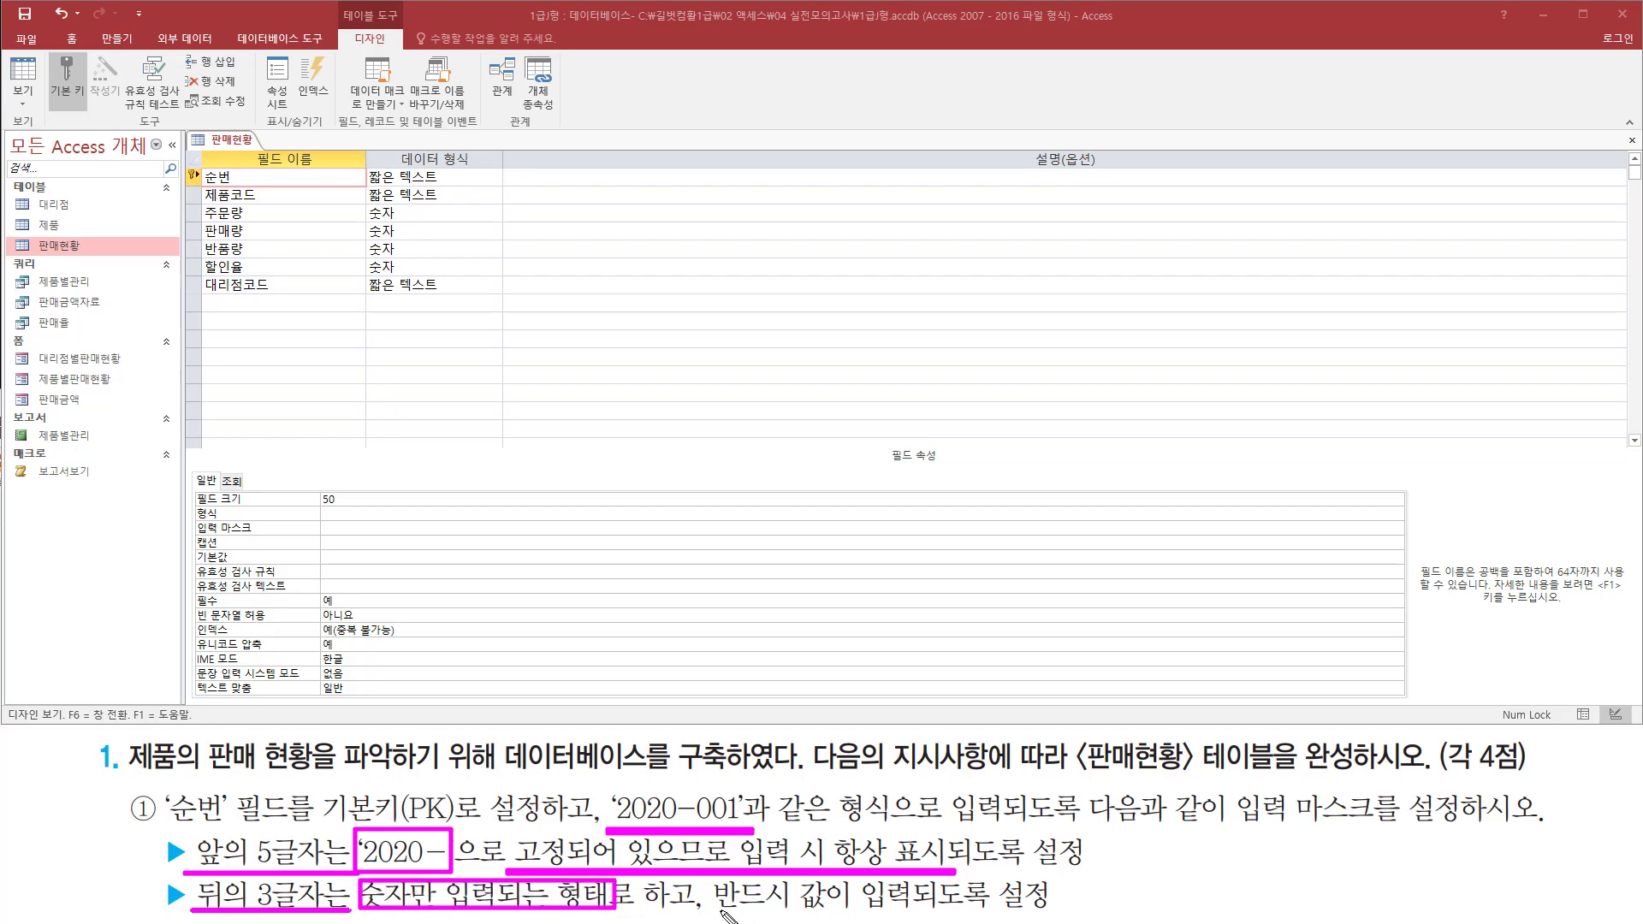
pyautogui.moveTo(693, 914); pyautogui.dragTo(1052, 917)
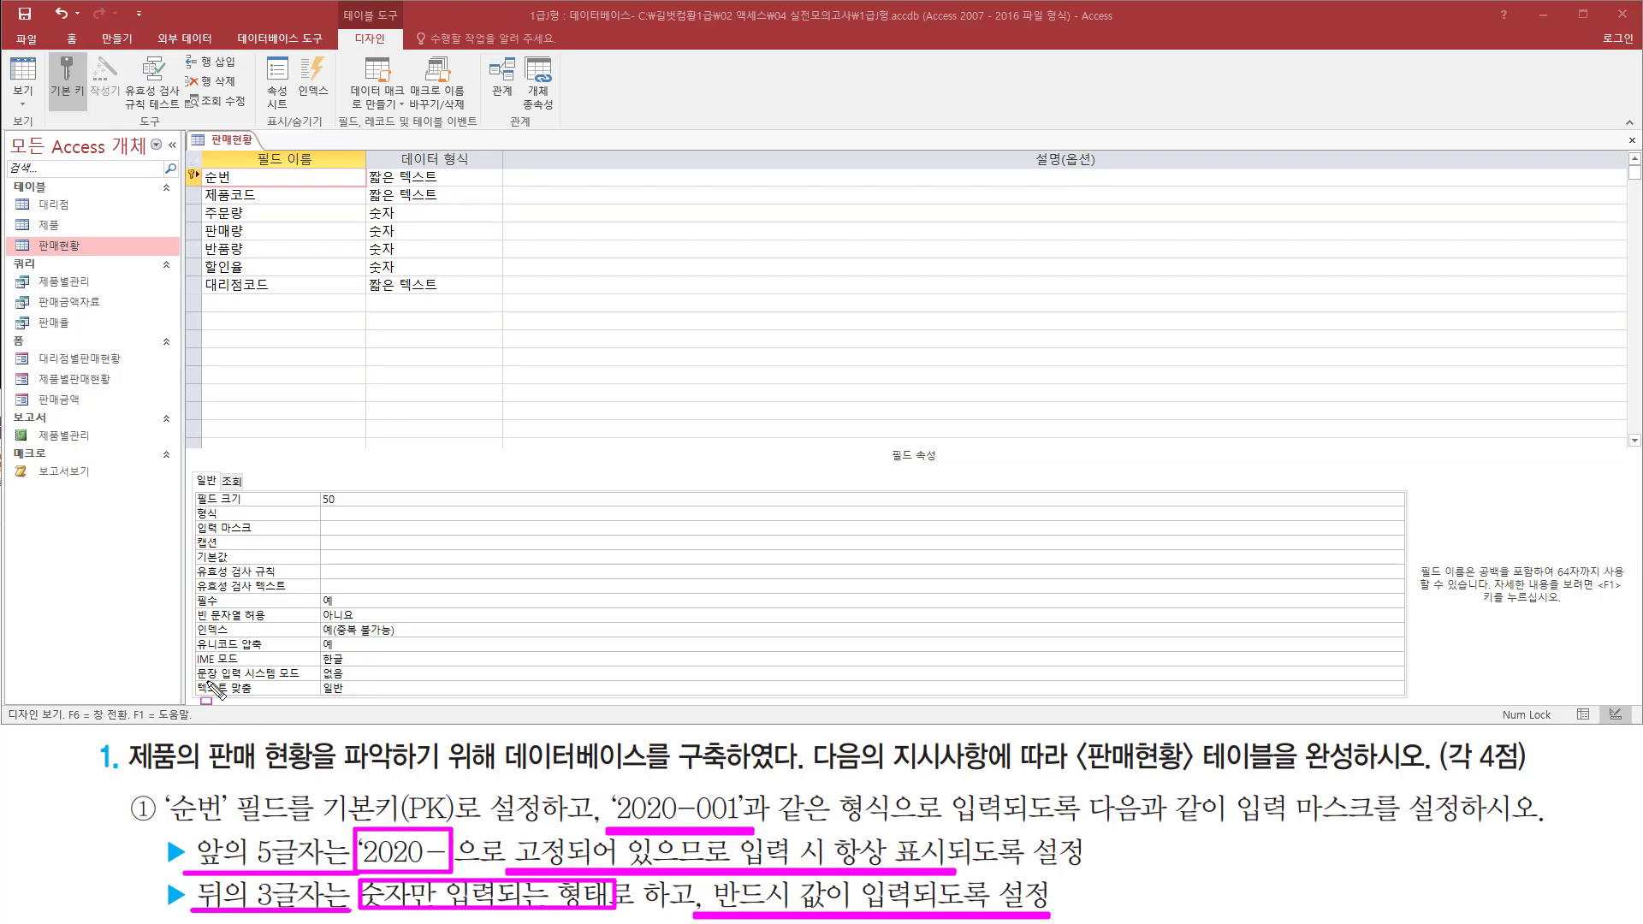
pyautogui.press('e')
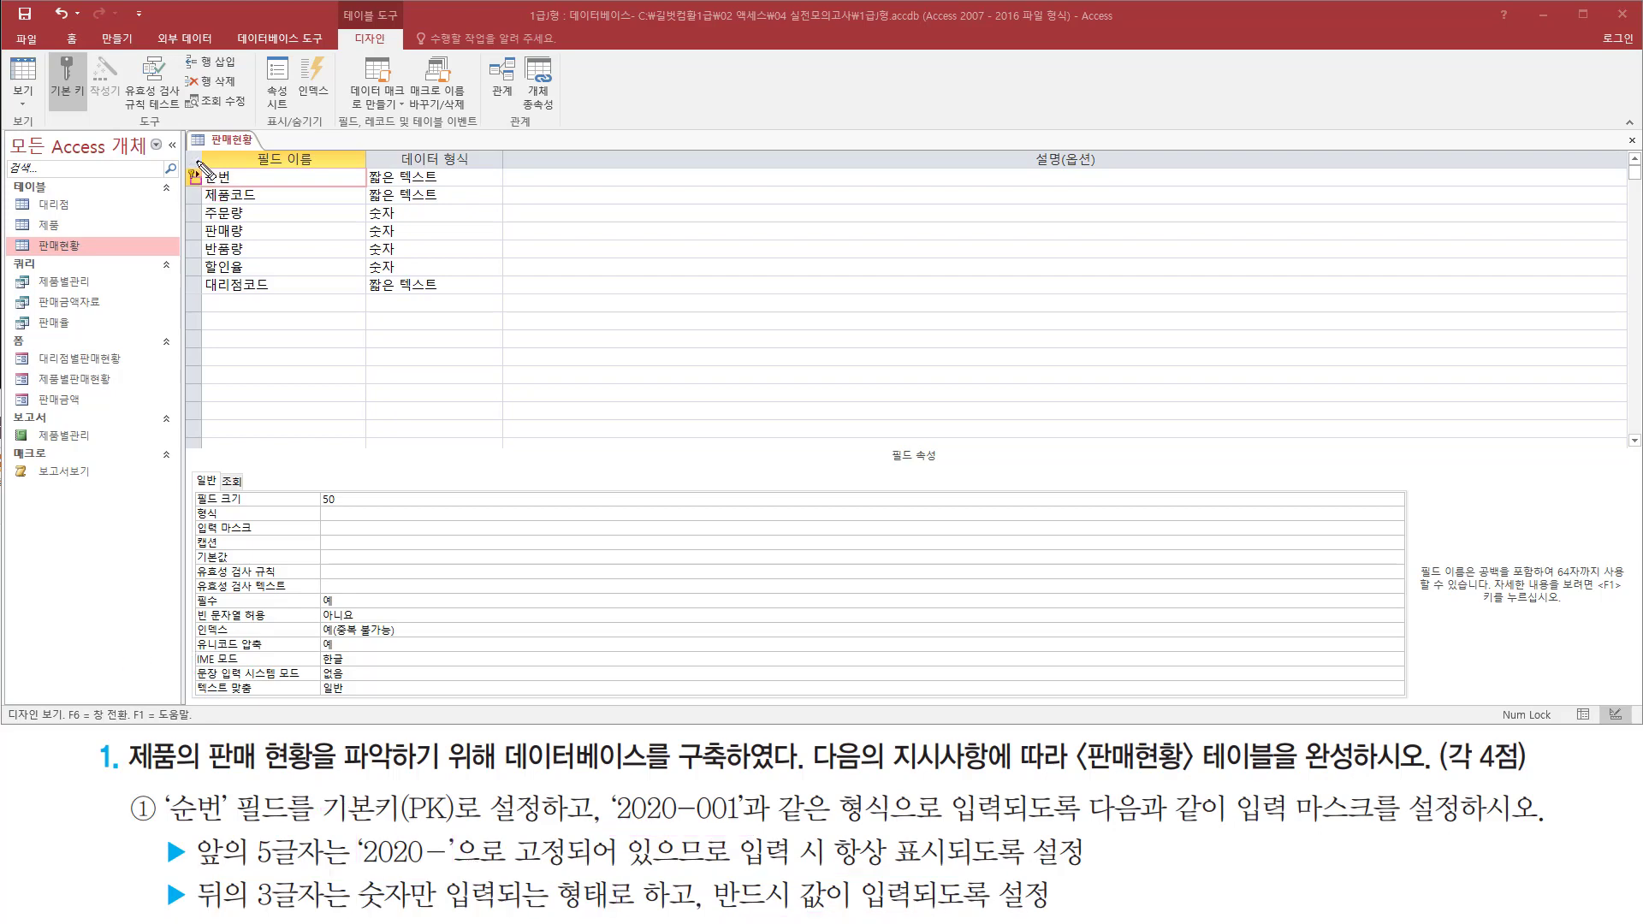
pyautogui.moveTo(190, 160); pyautogui.dragTo(285, 195)
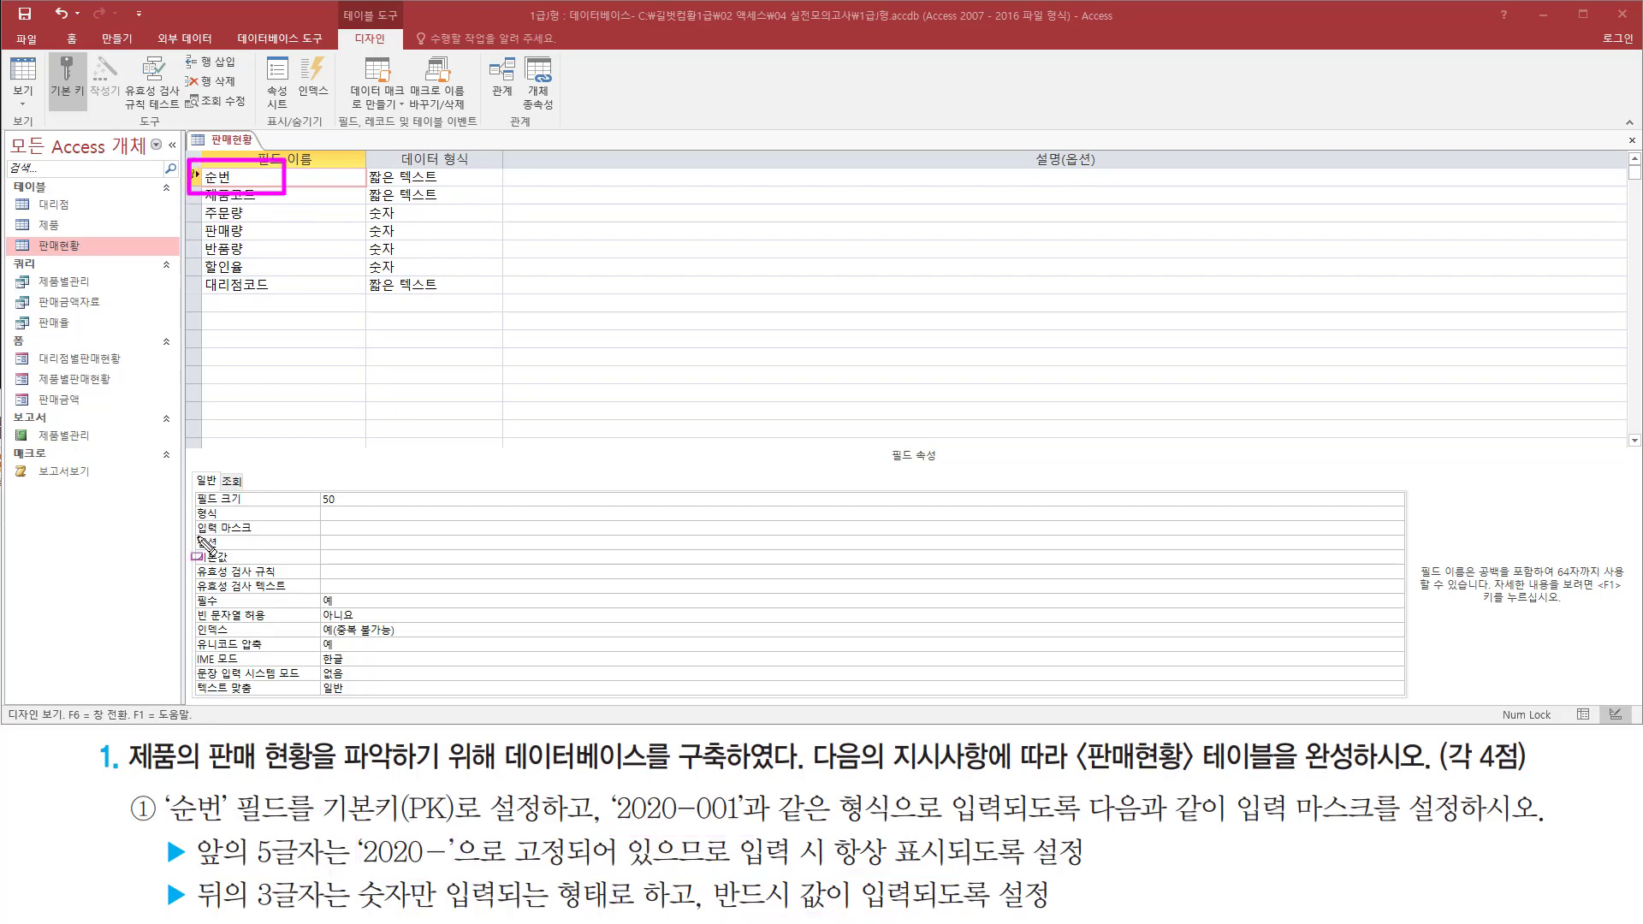
pyautogui.moveTo(190, 542)
pyautogui.mouseDown()
pyautogui.moveTo(475, 544)
pyautogui.moveTo(477, 514)
pyautogui.mouseUp()
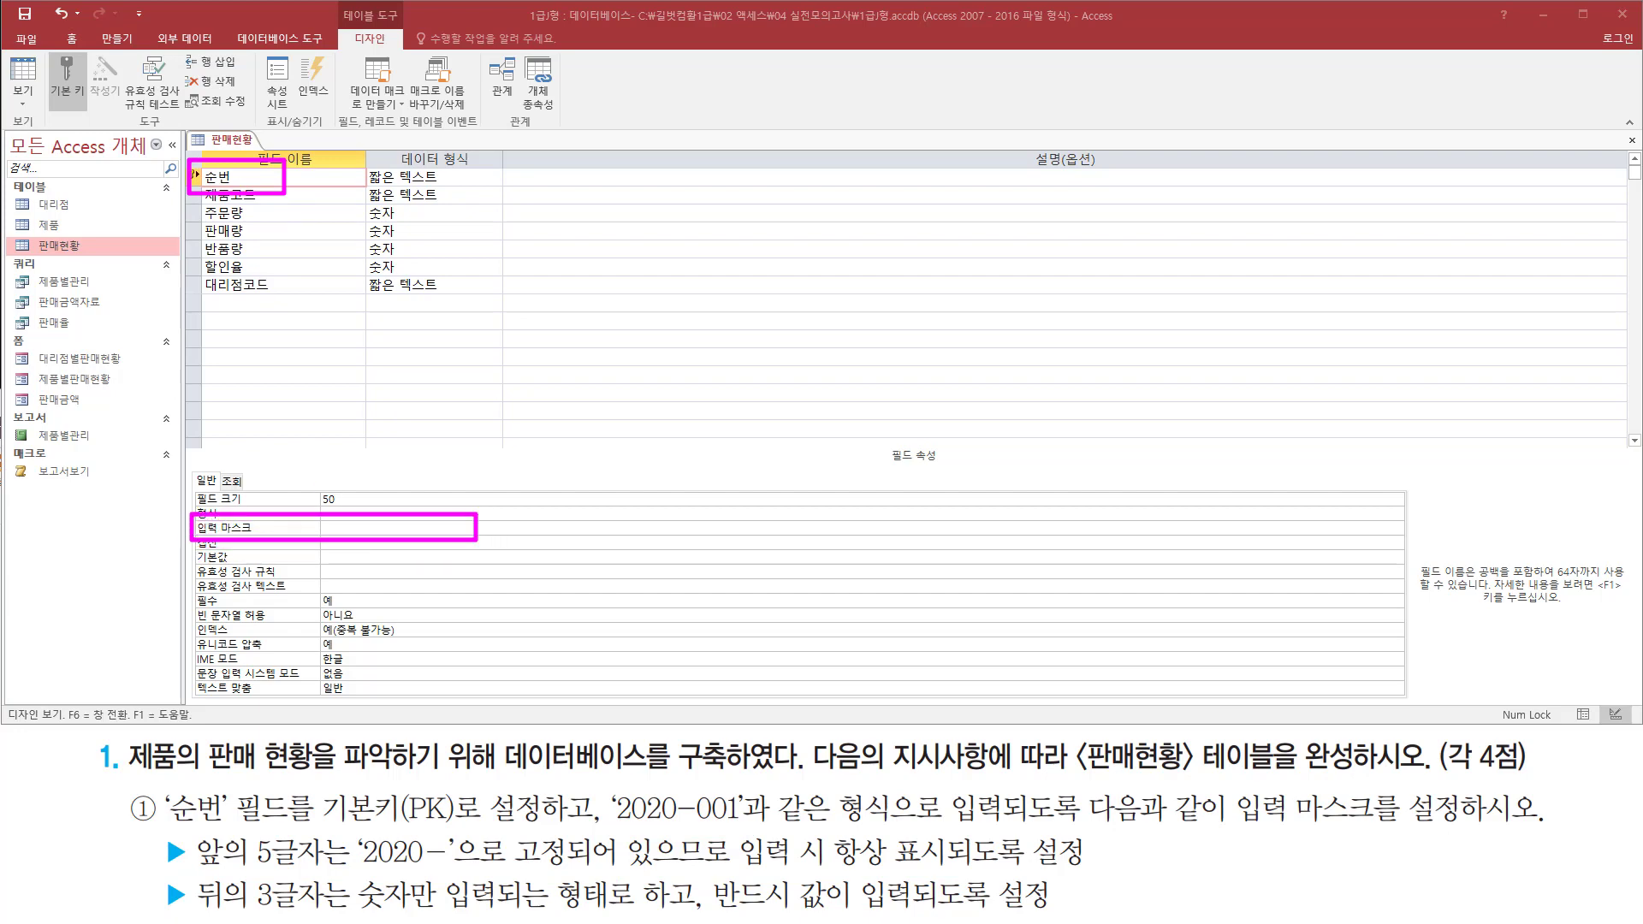
# Draft the mask "2020-"000 in a memo note and enter it as the input mask of the 순번 field
pyautogui.hotkey('ctrl', 'm')
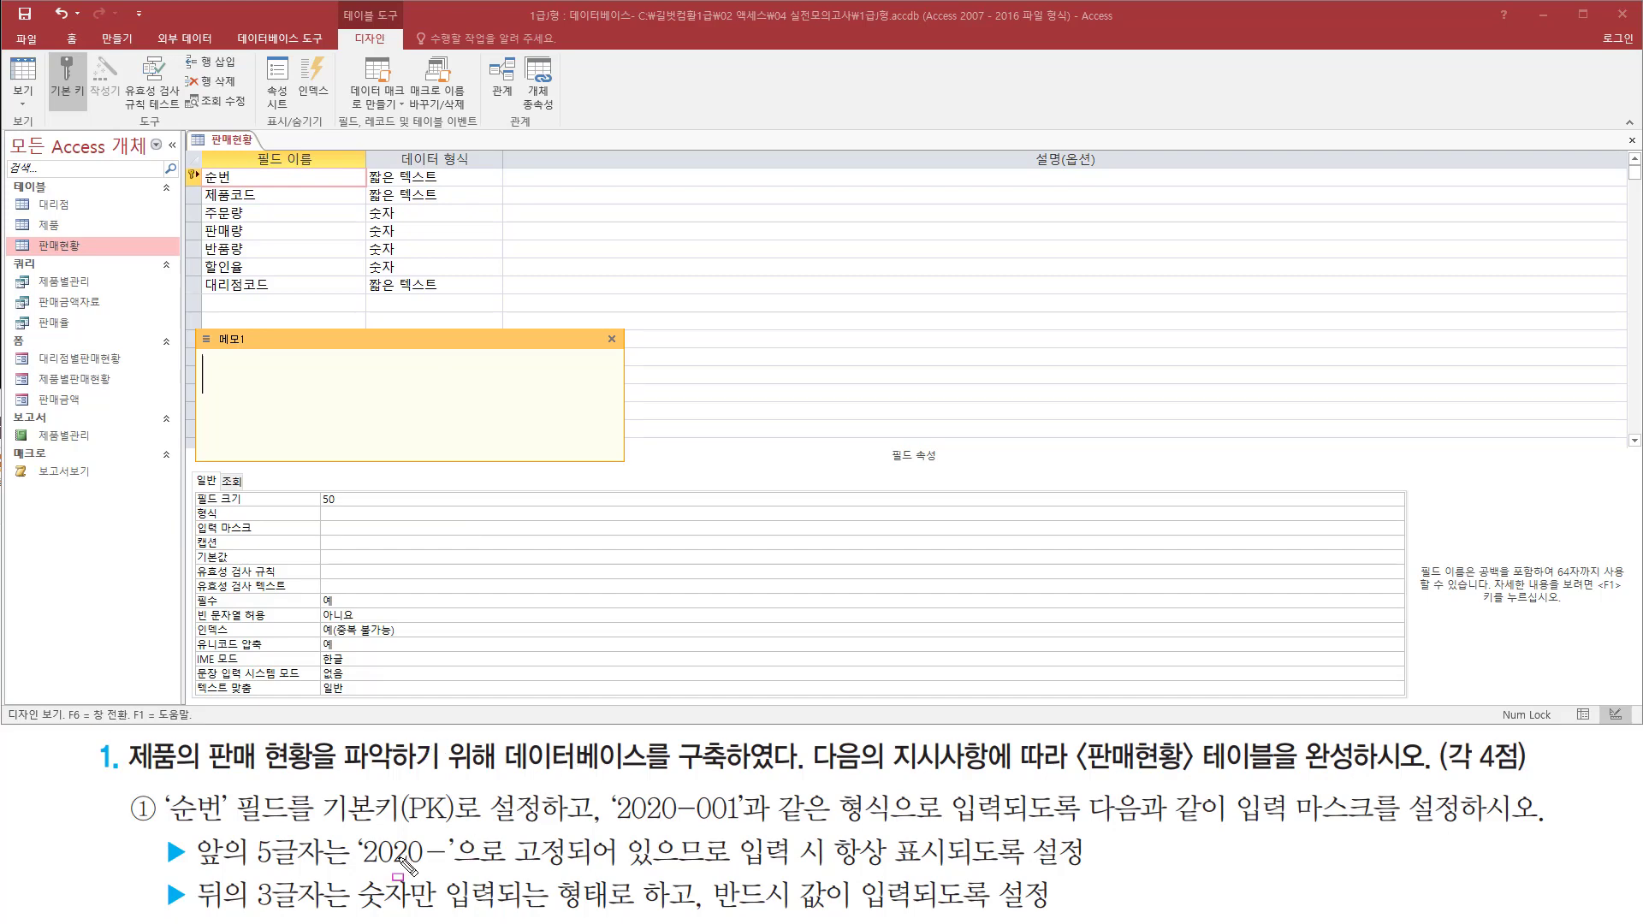
pyautogui.moveTo(360, 867); pyautogui.dragTo(596, 872)
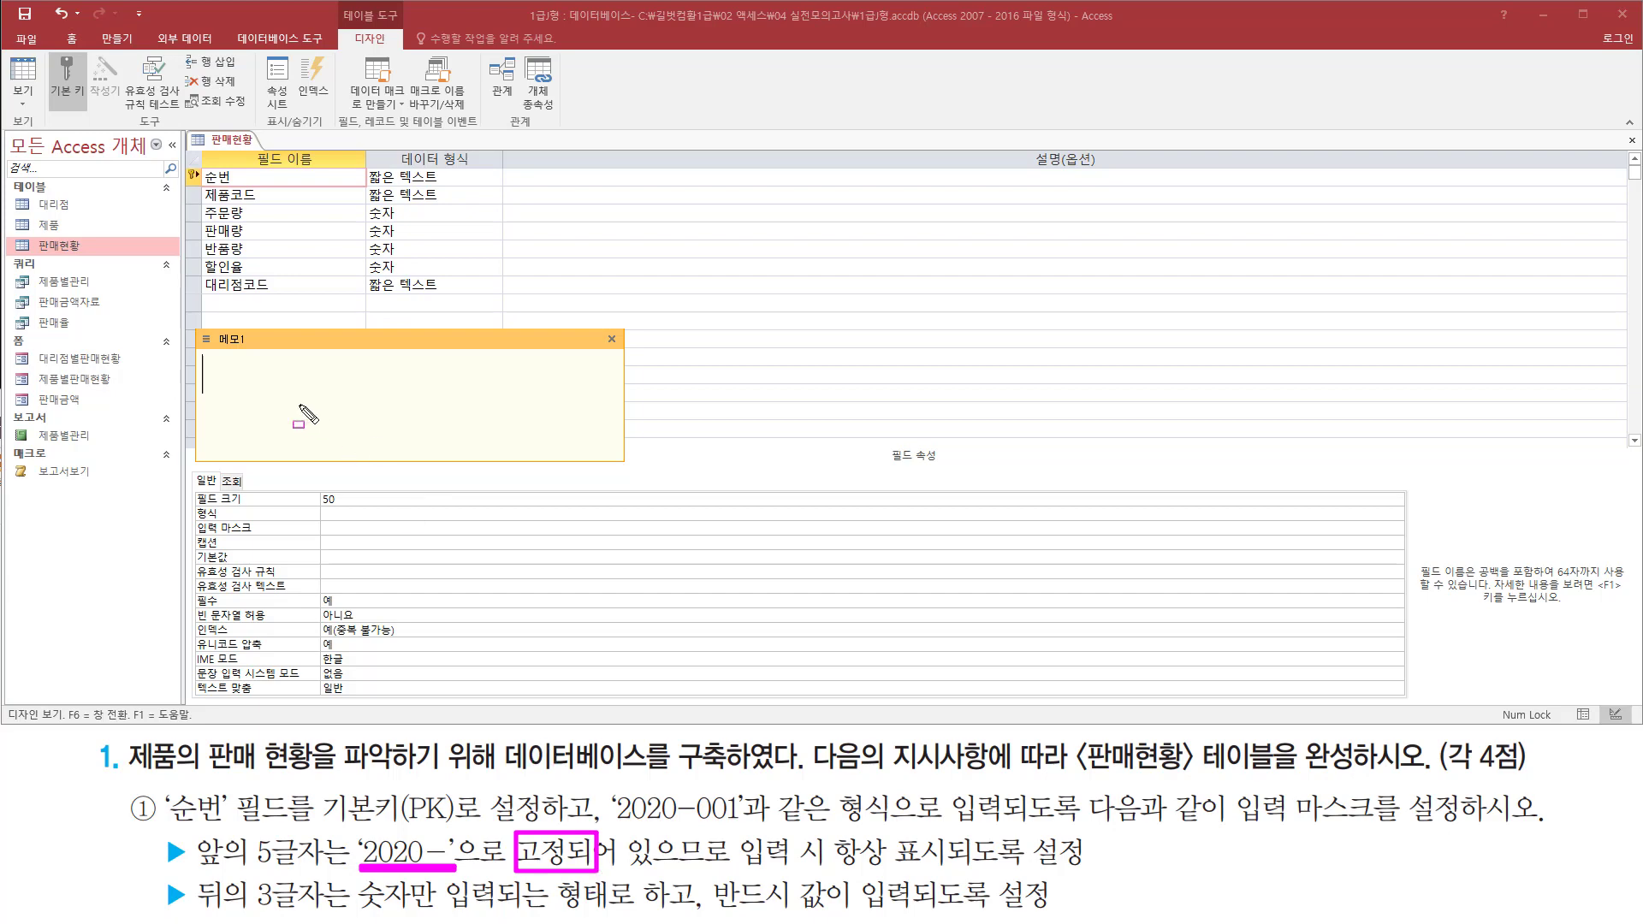
pyautogui.press('Escape')
pyautogui.click(287, 384)
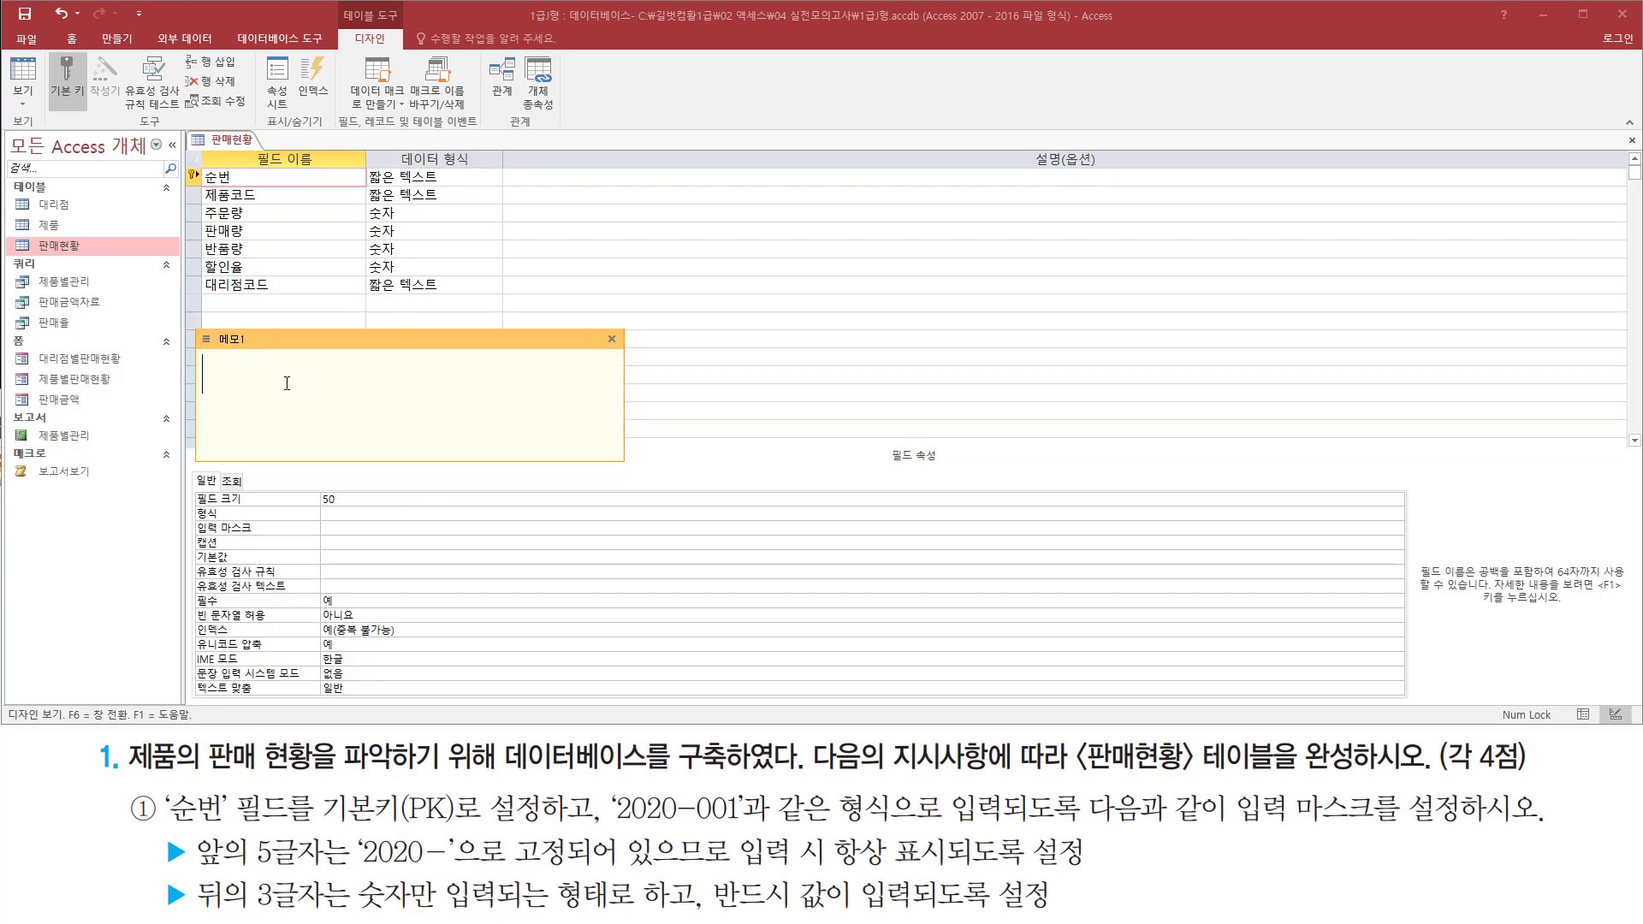
pyautogui.write('"2020-"')
pyautogui.write('000')
pyautogui.click(346, 528)
pyautogui.write('"2020-"000')
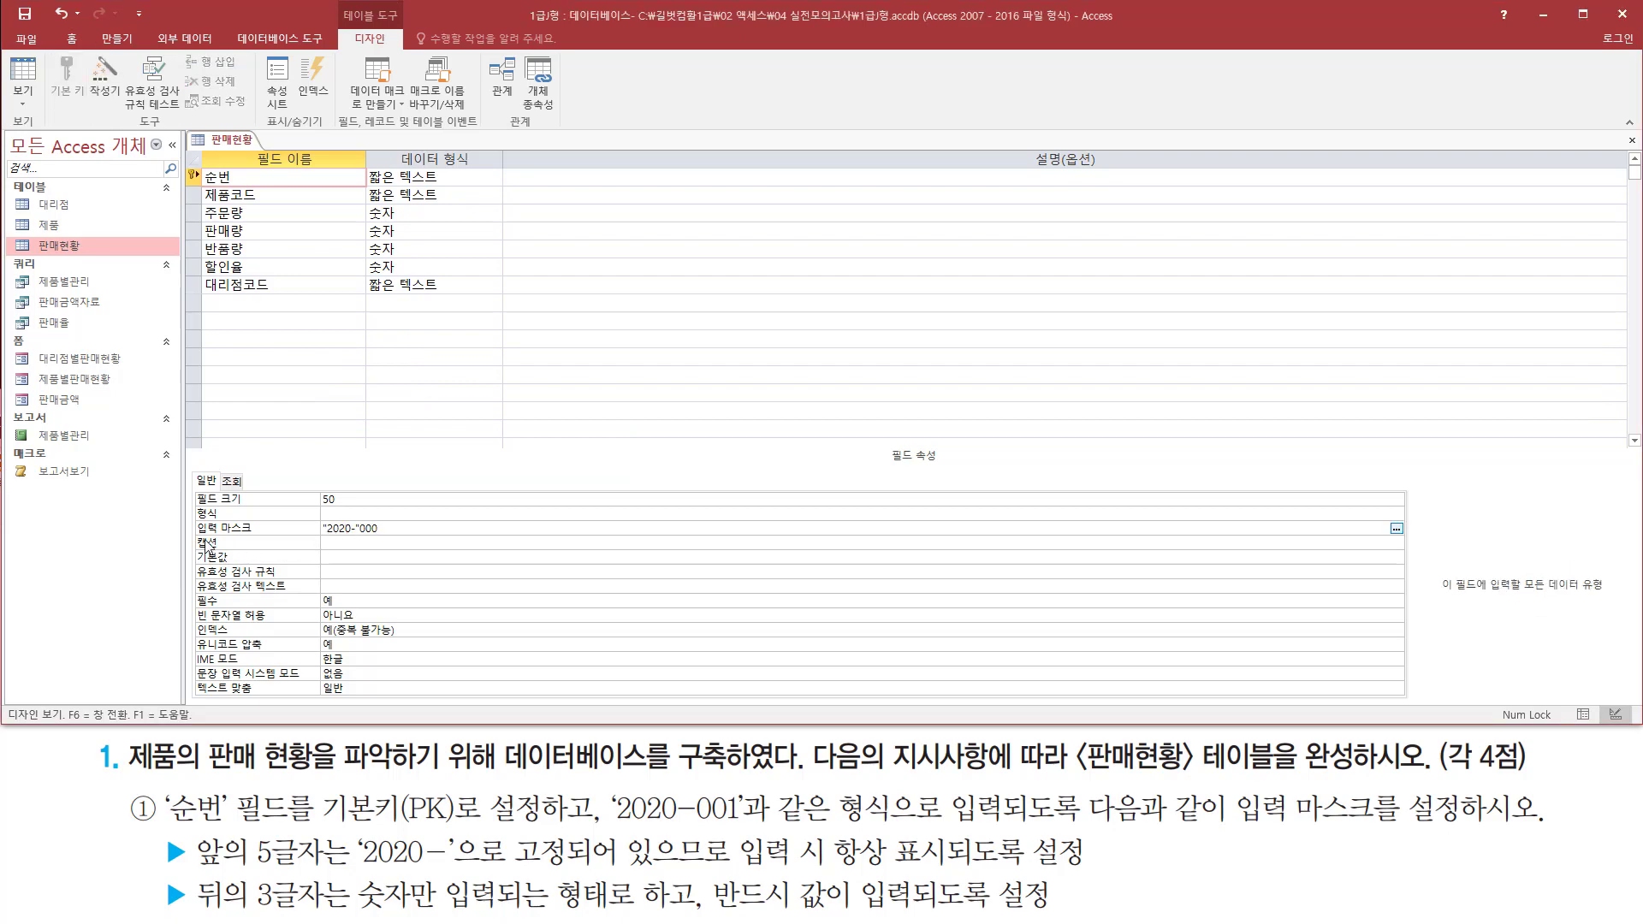
pyautogui.moveTo(190, 539); pyautogui.dragTo(424, 517)
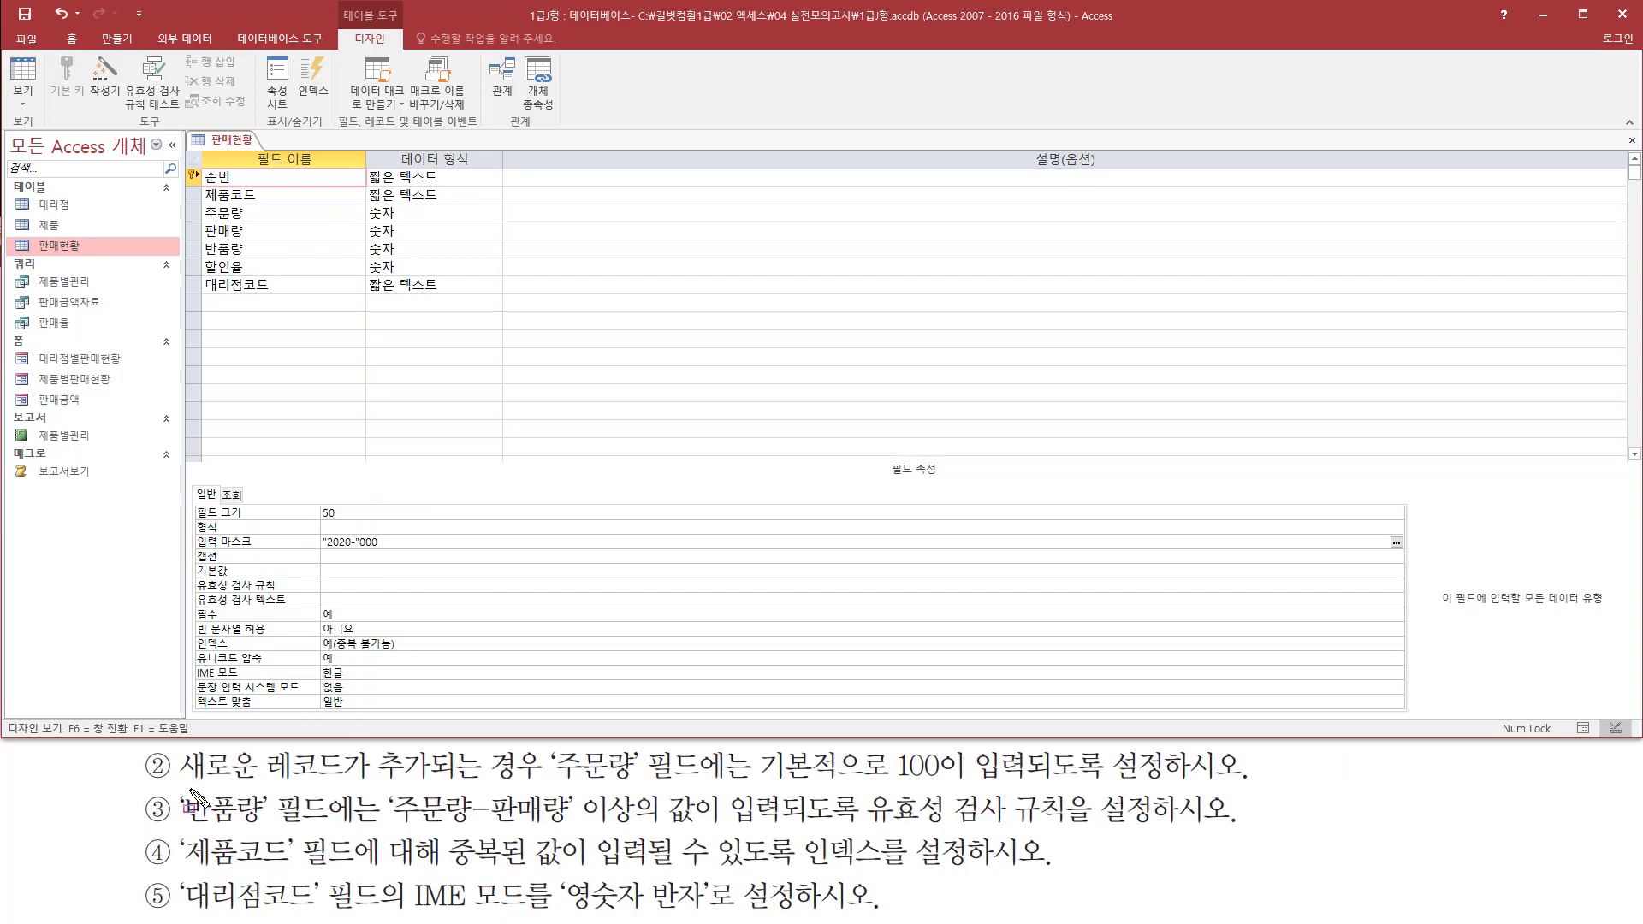
pyautogui.moveTo(182, 783); pyautogui.dragTo(633, 783)
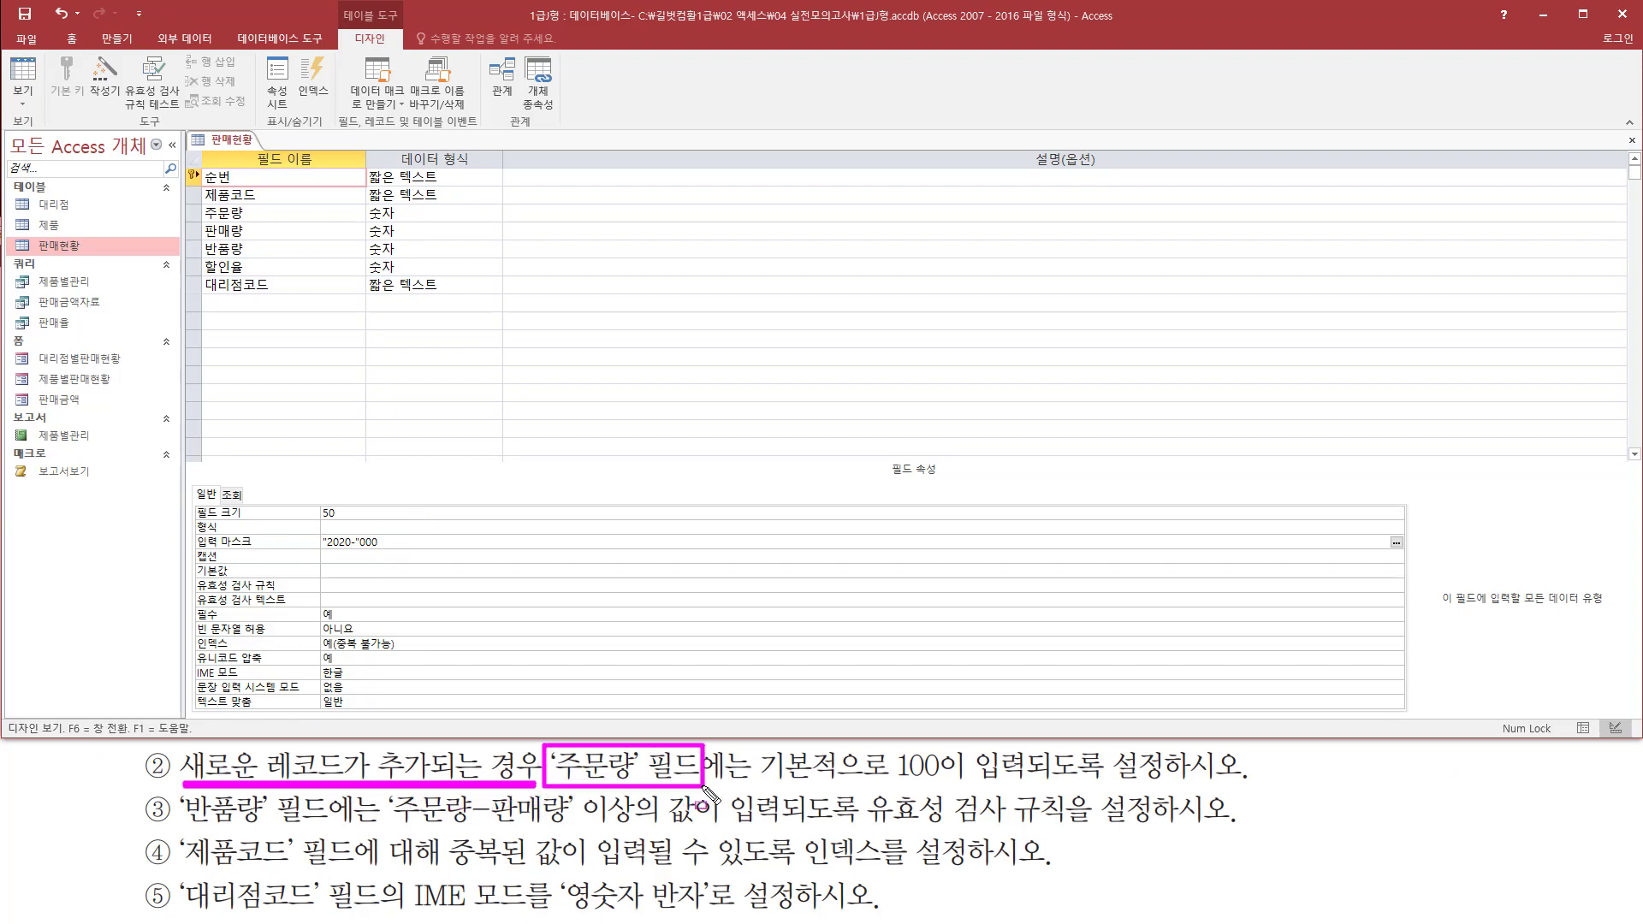
pyautogui.moveTo(757, 781); pyautogui.dragTo(1031, 785)
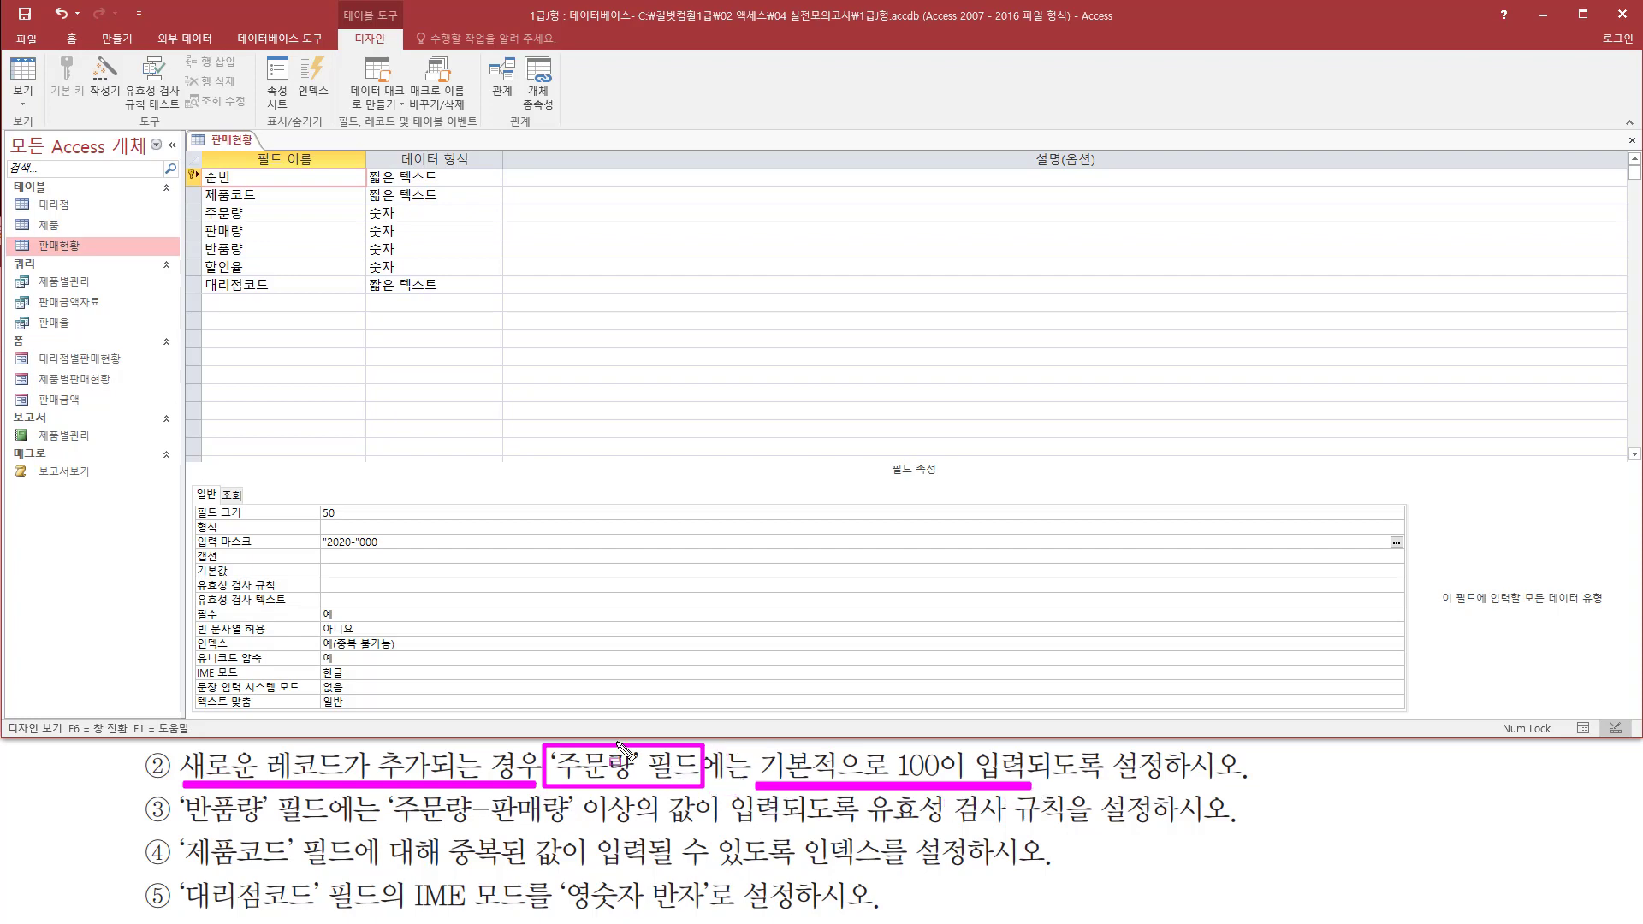
pyautogui.press('Escape')
# Set the default value of the 주문량 field to 100
pyautogui.click(285, 213)
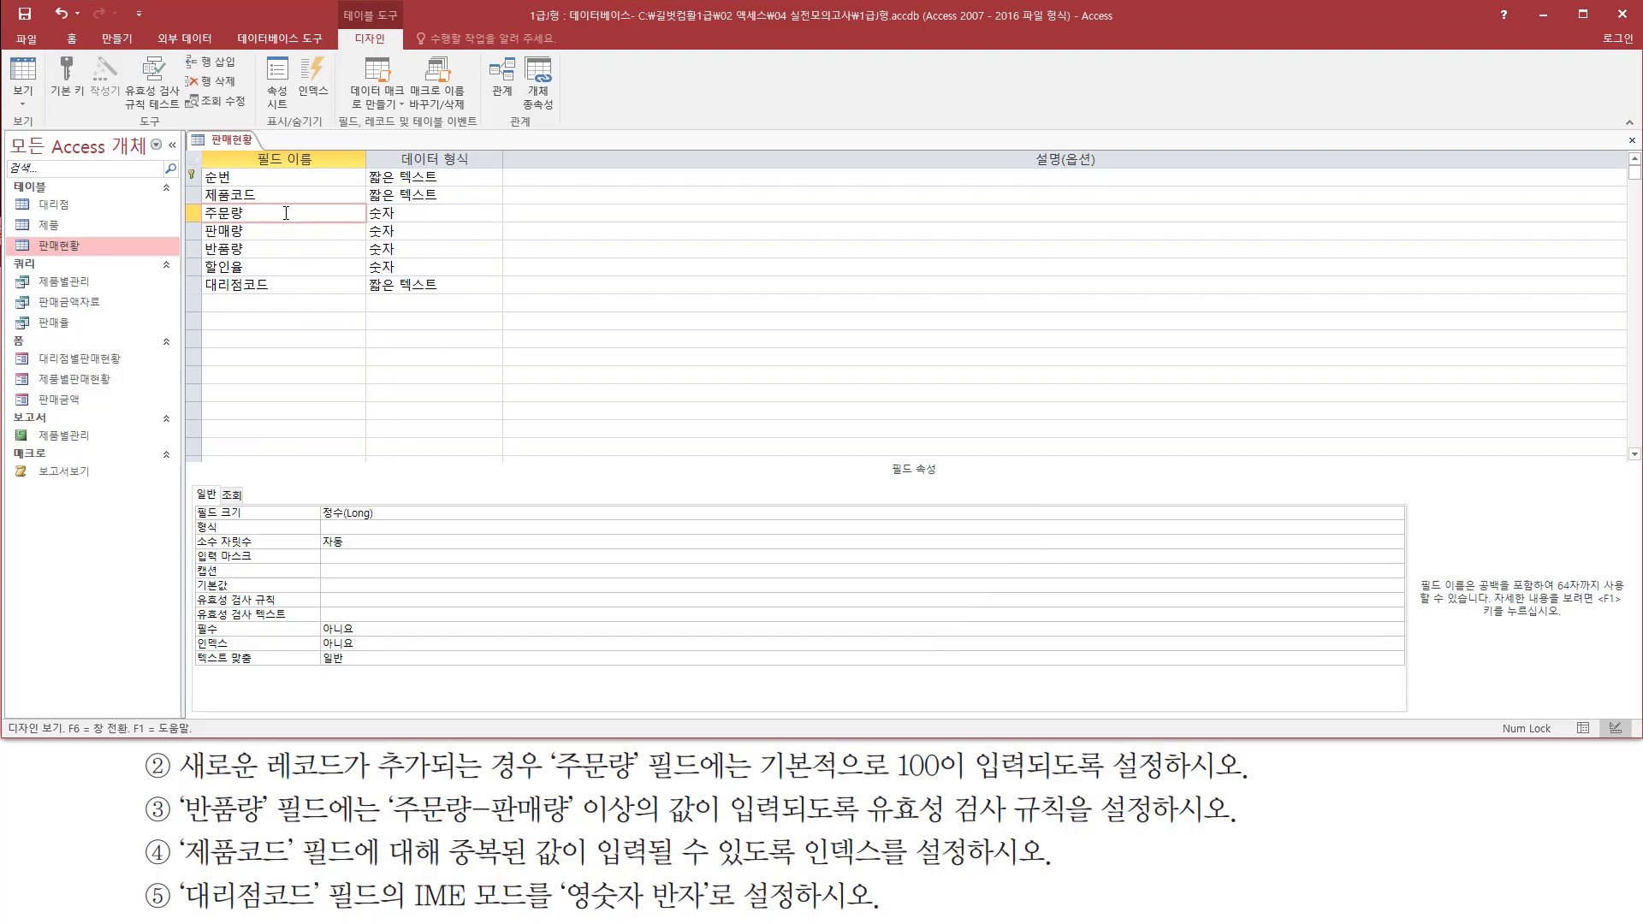
pyautogui.moveTo(182, 199); pyautogui.dragTo(369, 231)
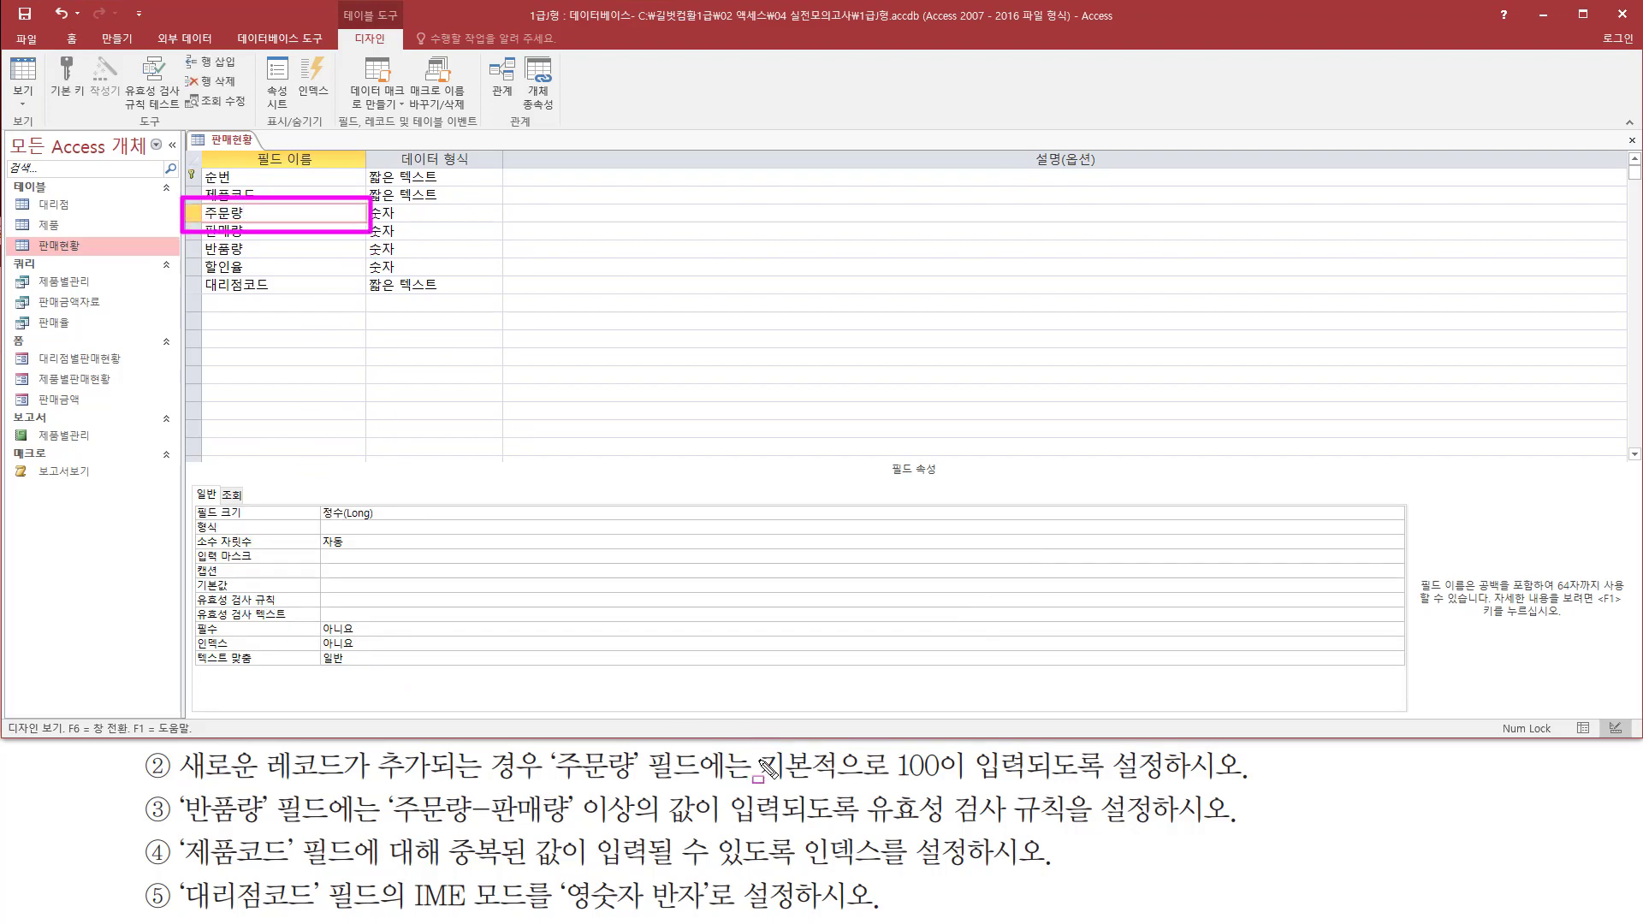
pyautogui.moveTo(757, 781); pyautogui.dragTo(1030, 781)
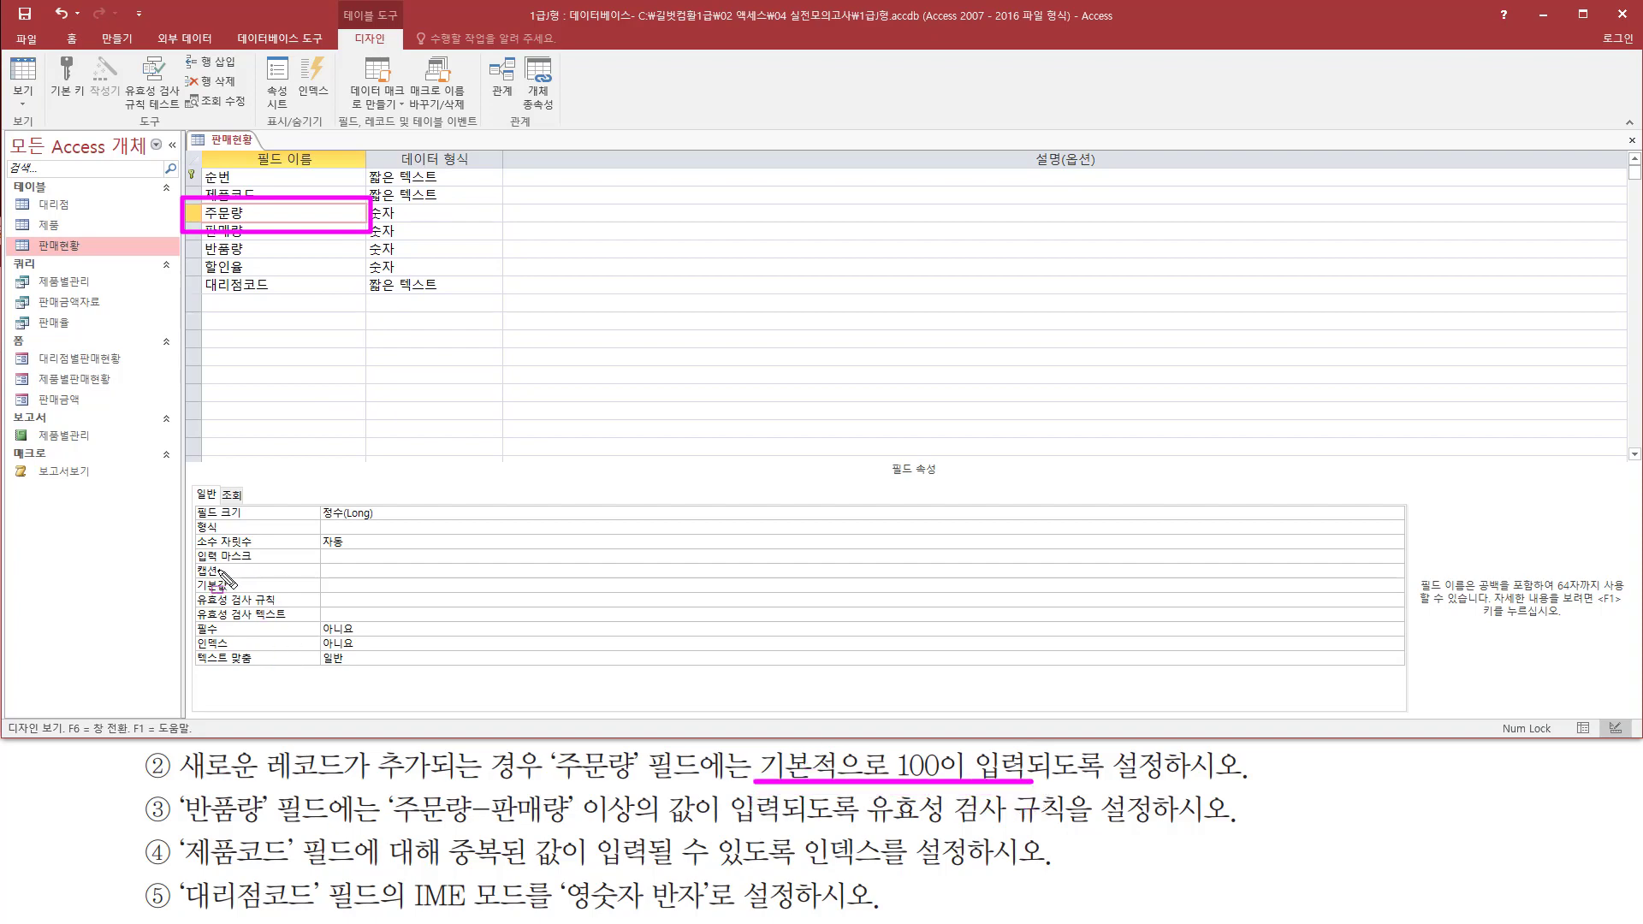
pyautogui.moveTo(195, 573)
pyautogui.mouseDown()
pyautogui.moveTo(246, 593)
pyautogui.moveTo(419, 596)
pyautogui.mouseUp()
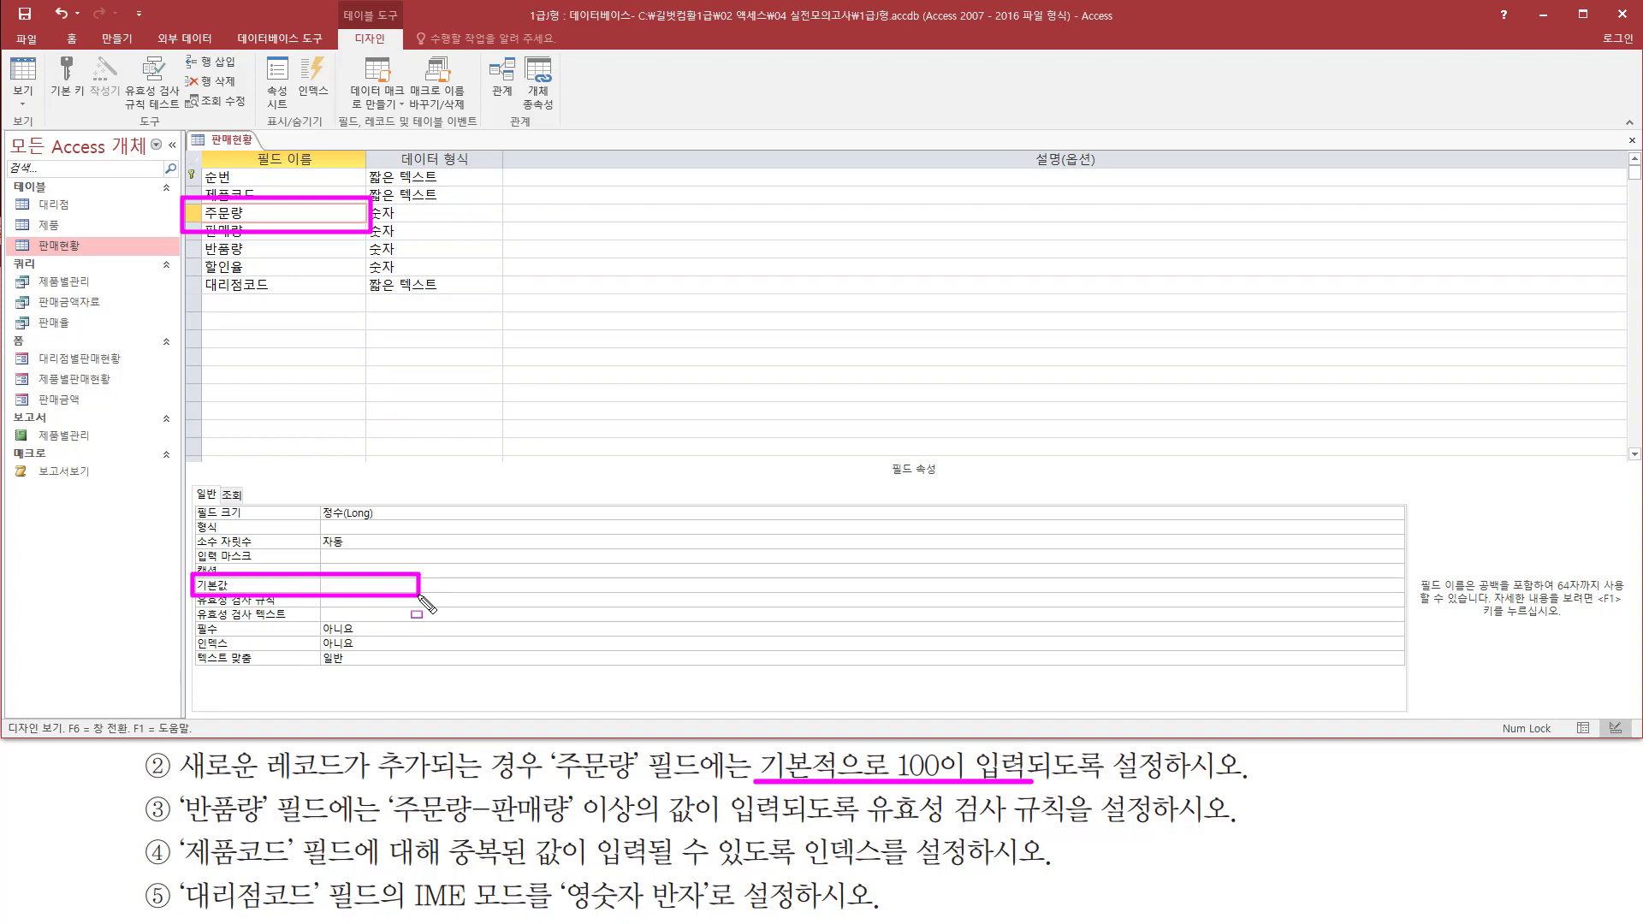
pyautogui.press('Escape')
pyautogui.click(344, 583)
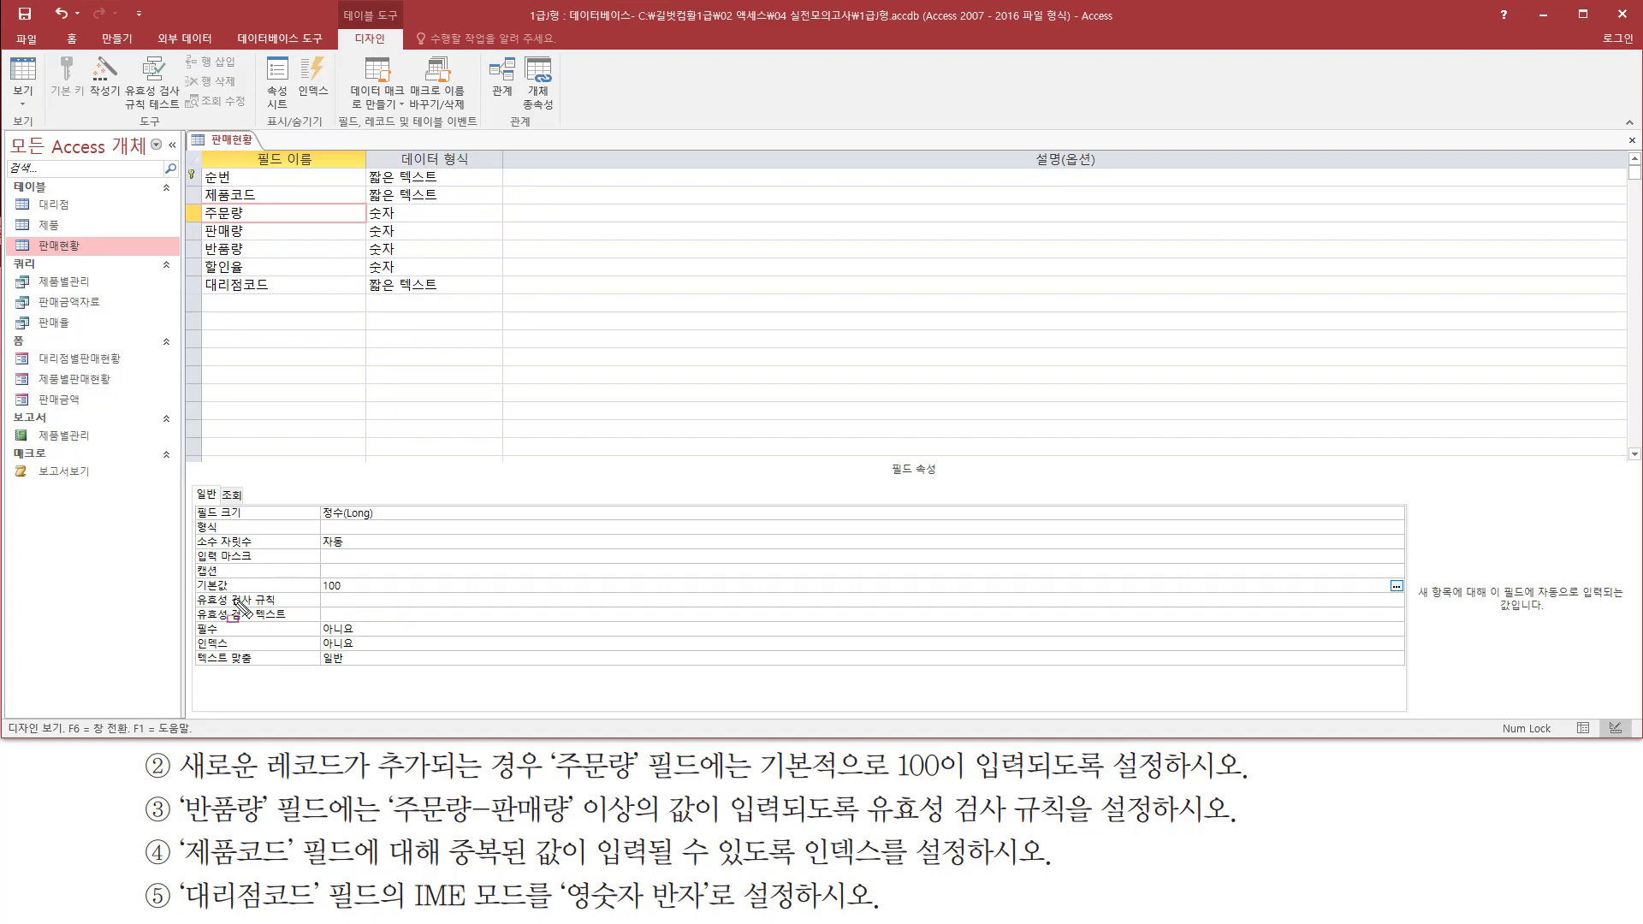
pyautogui.moveTo(188, 590)
pyautogui.mouseDown()
pyautogui.moveTo(366, 595)
pyautogui.moveTo(369, 571)
pyautogui.mouseUp()
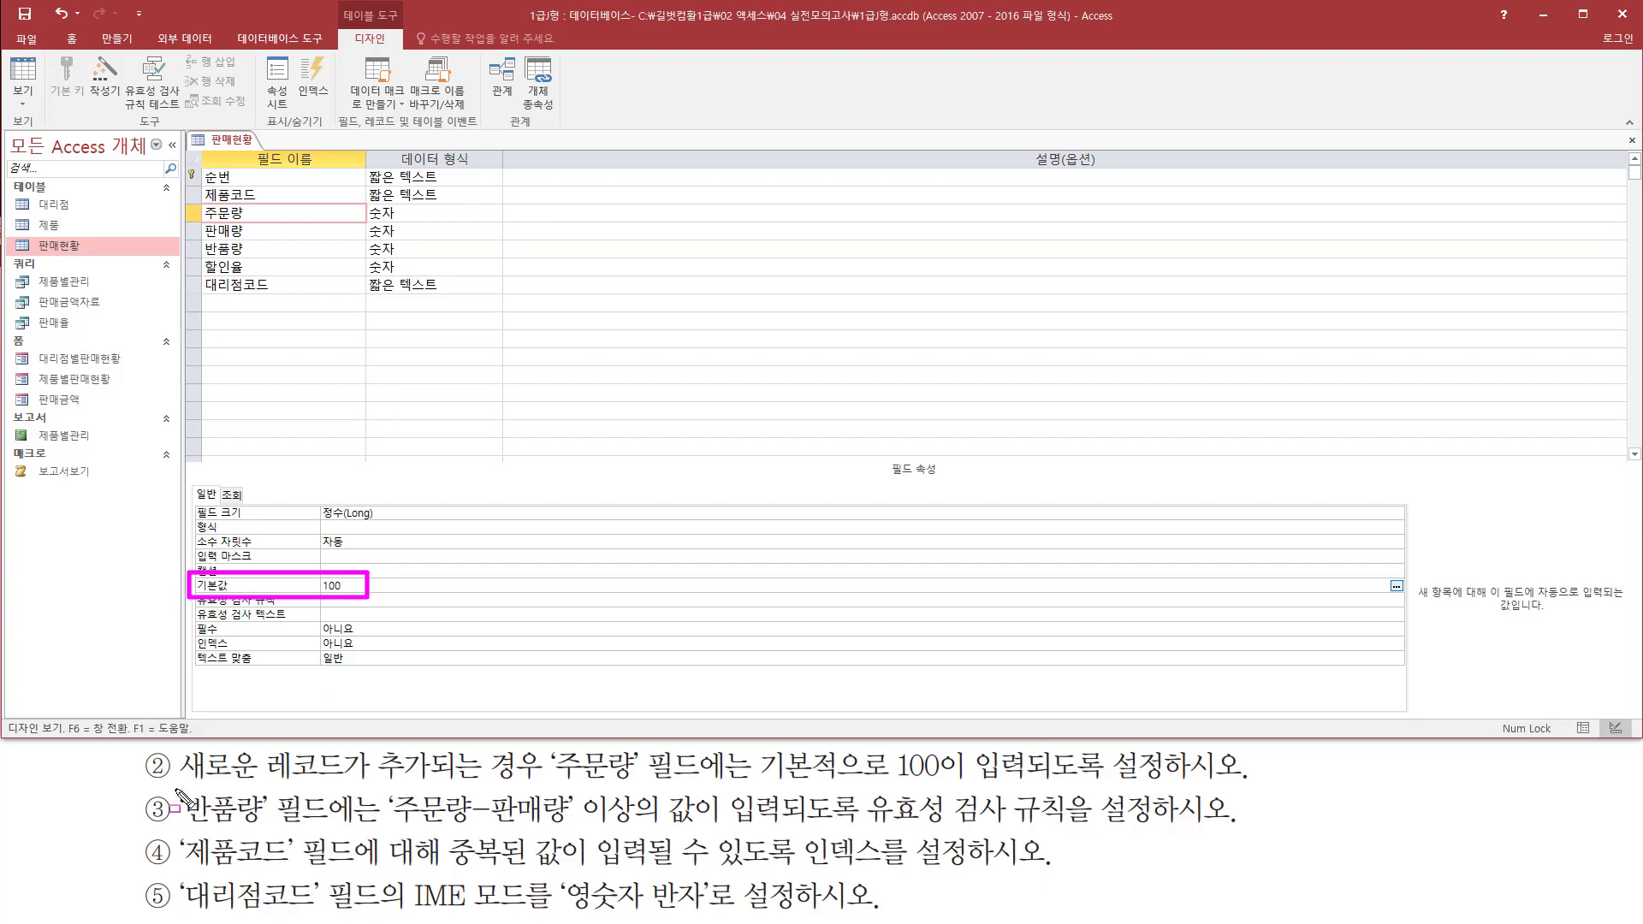
# Select the 반품량 field and examine its validation rule property
pyautogui.moveTo(176, 786)
pyautogui.mouseDown()
pyautogui.moveTo(196, 824)
pyautogui.moveTo(343, 830)
pyautogui.mouseUp()
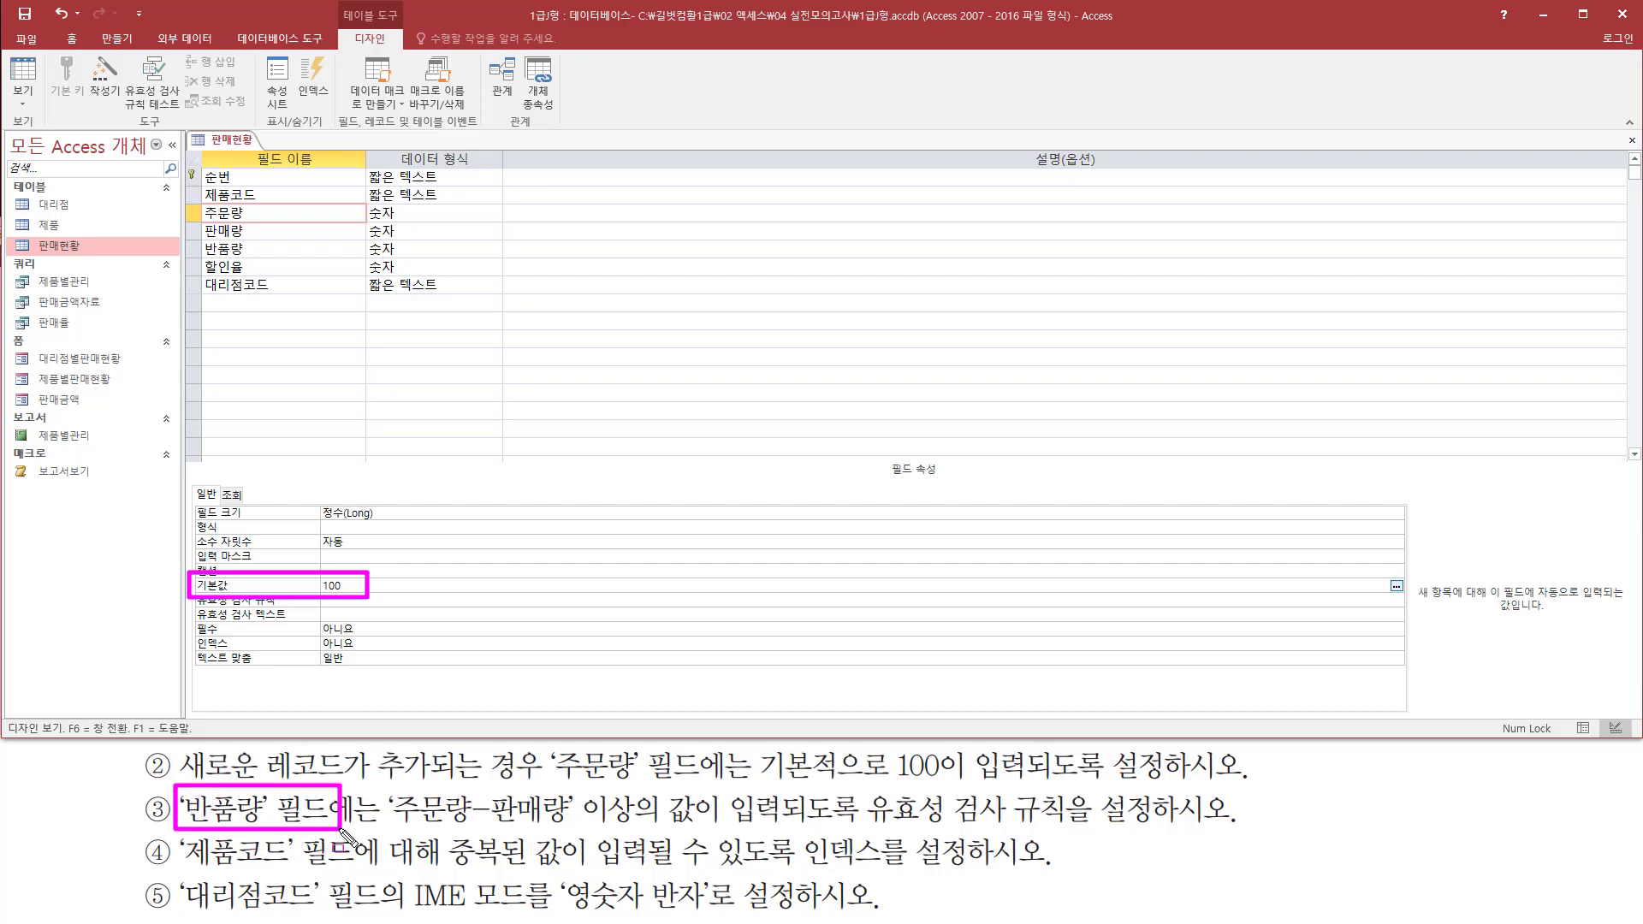
pyautogui.moveTo(186, 256); pyautogui.dragTo(295, 262)
pyautogui.press('Escape')
pyautogui.click(271, 245)
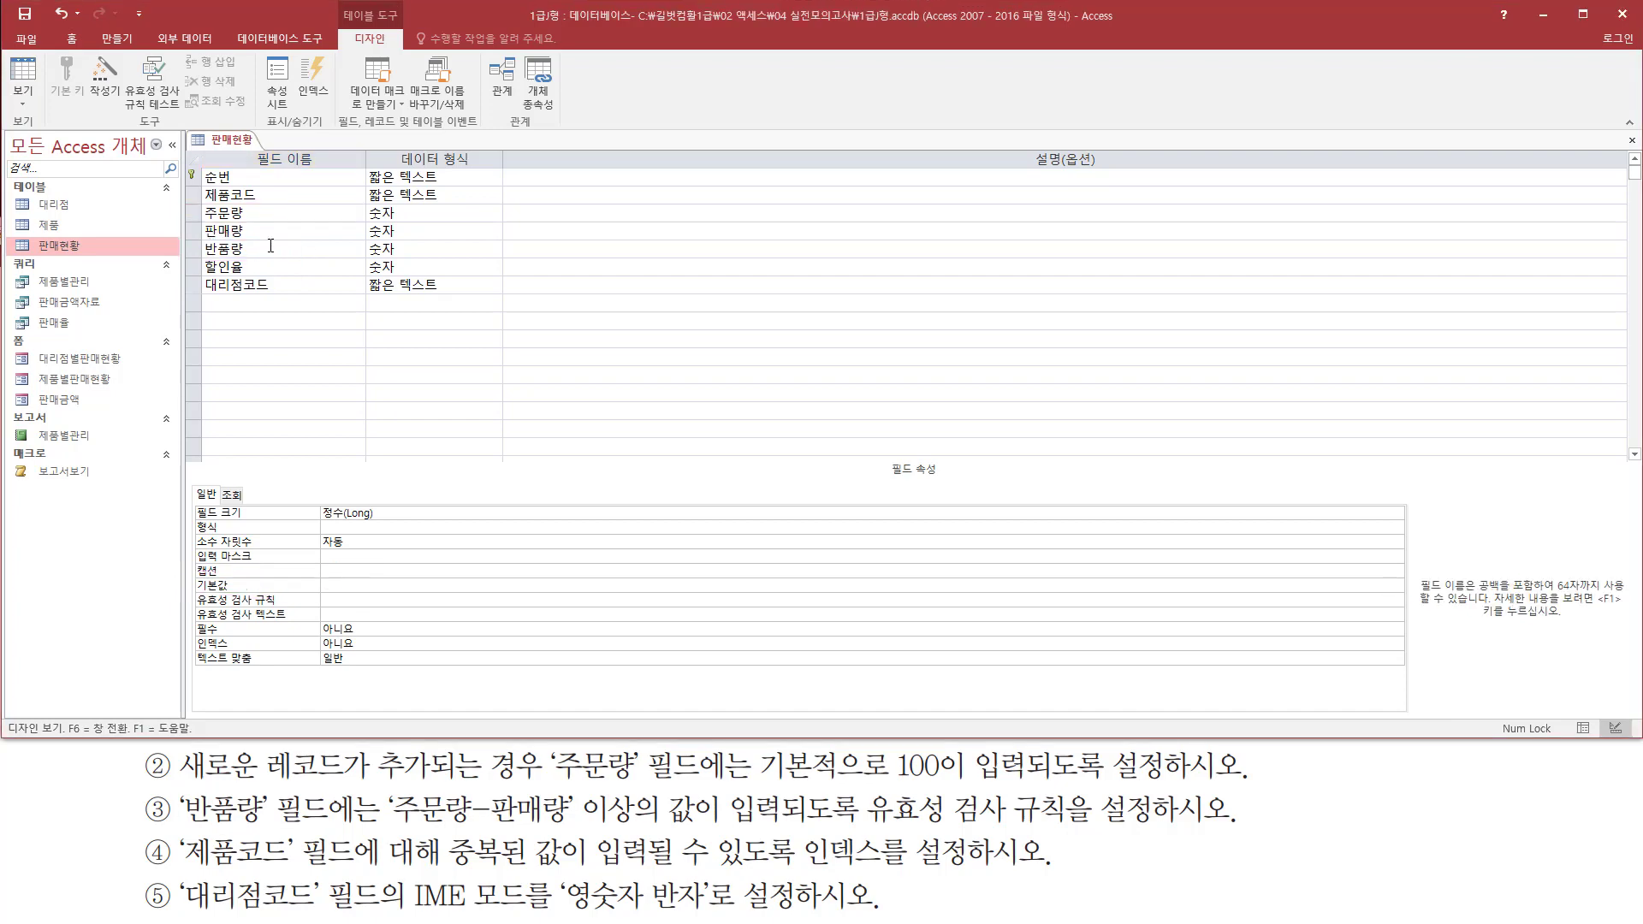
pyautogui.click(270, 246)
pyautogui.moveTo(177, 227)
pyautogui.mouseDown()
pyautogui.moveTo(442, 299)
pyautogui.moveTo(379, 271)
pyautogui.mouseUp()
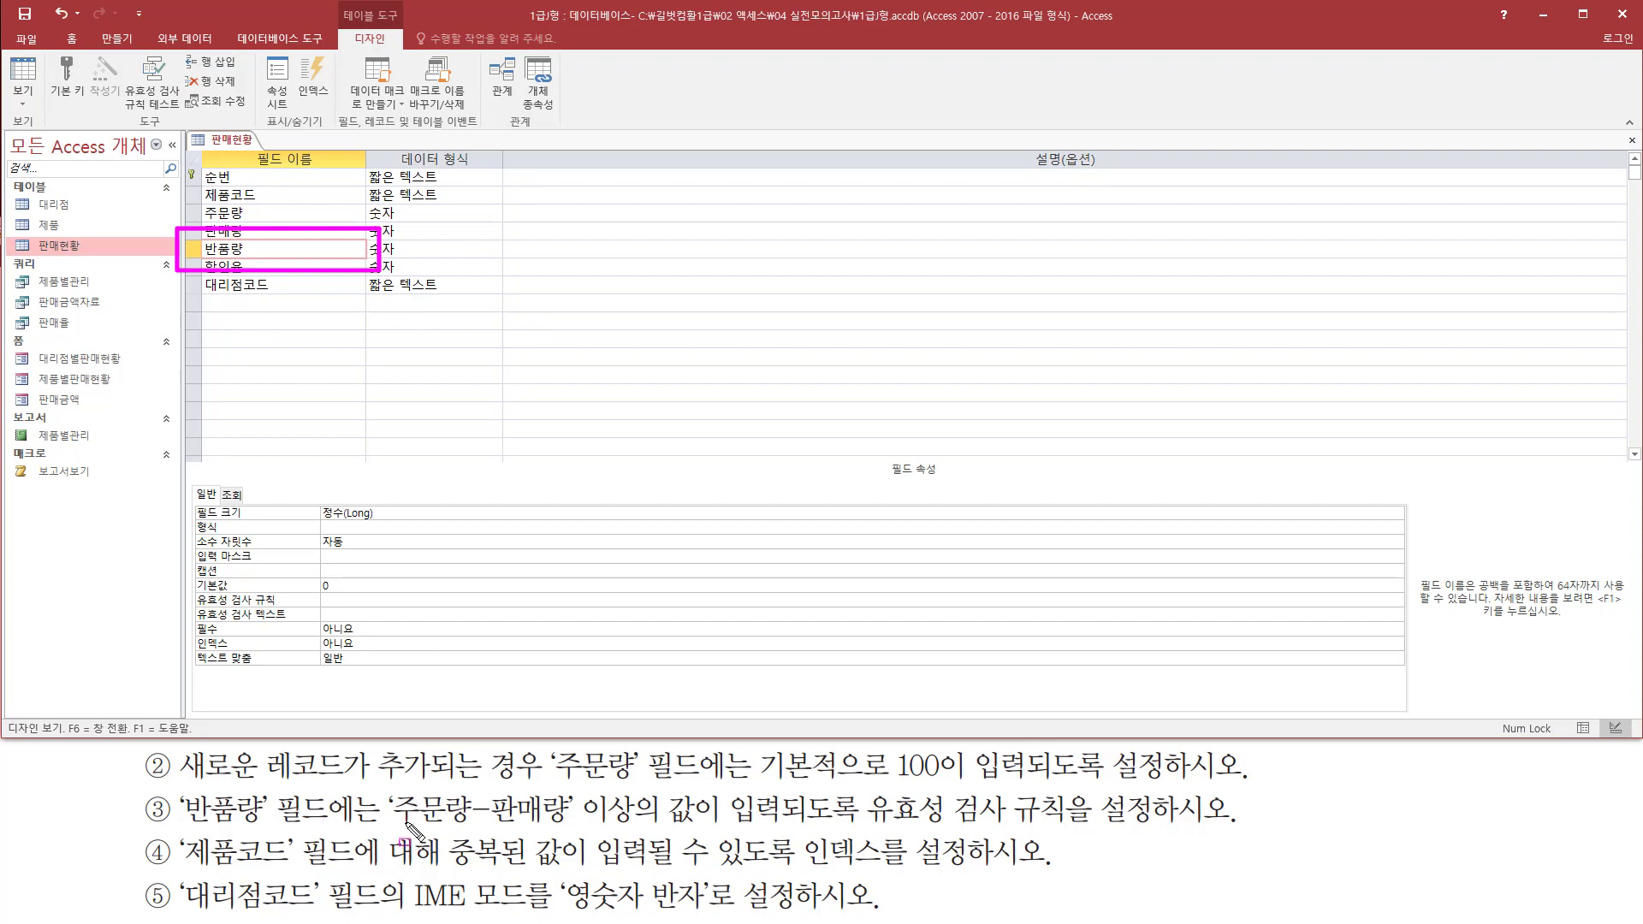
pyautogui.moveTo(388, 827)
pyautogui.mouseDown()
pyautogui.moveTo(570, 827)
pyautogui.moveTo(576, 789)
pyautogui.moveTo(723, 829)
pyautogui.mouseUp()
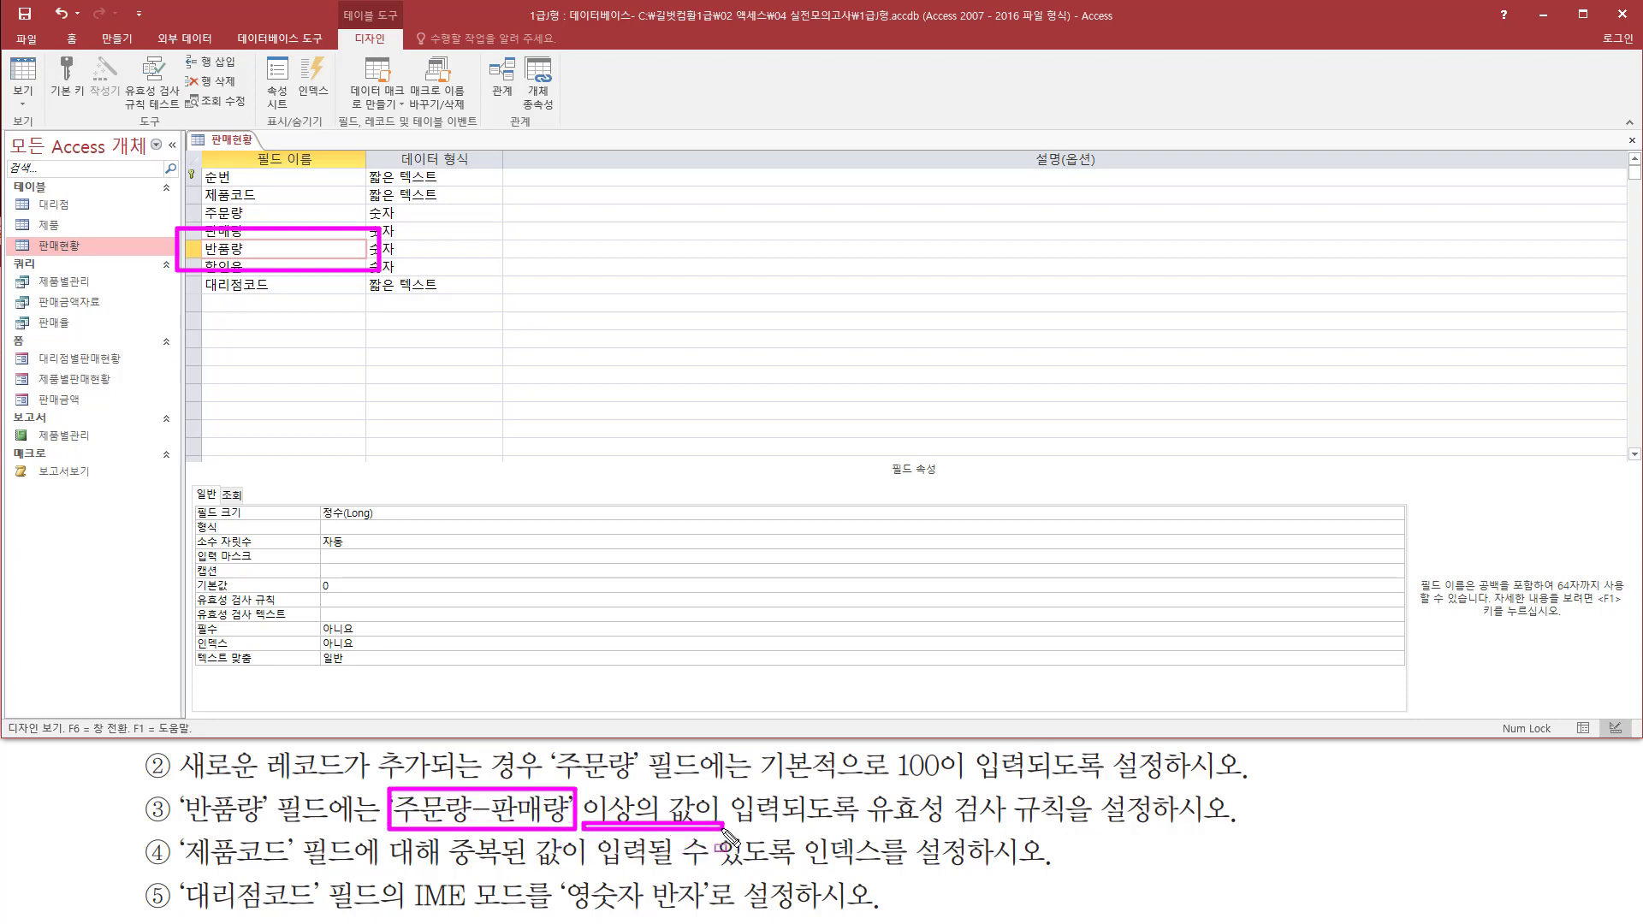
pyautogui.moveTo(864, 787)
pyautogui.mouseDown()
pyautogui.moveTo(868, 808)
pyautogui.moveTo(1161, 832)
pyautogui.mouseUp()
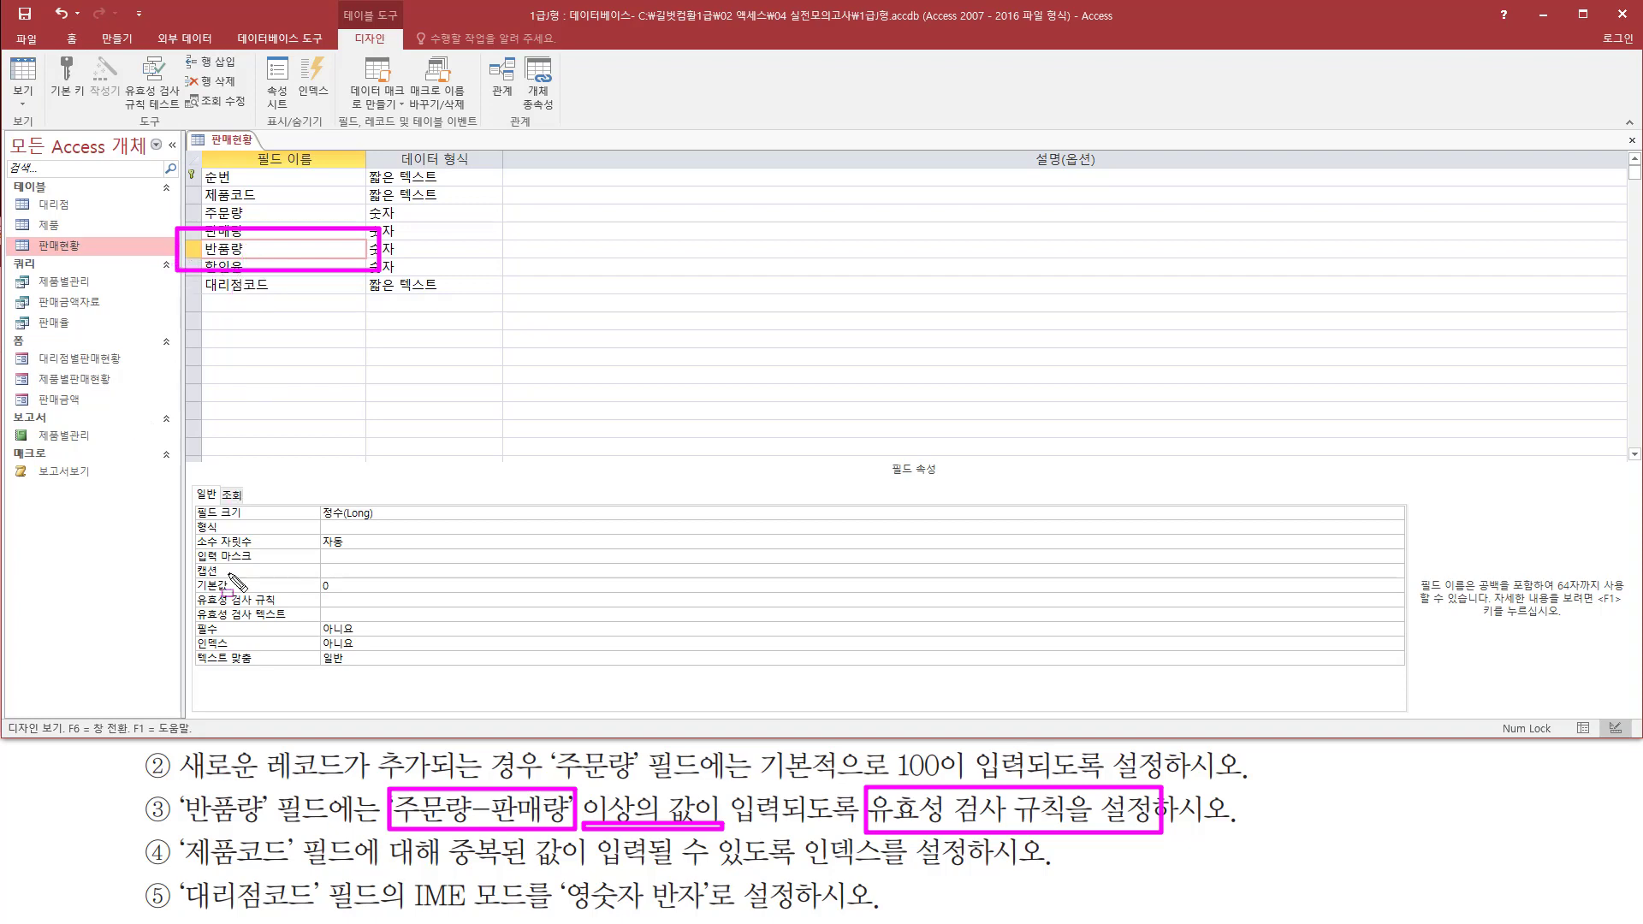
pyautogui.moveTo(194, 610)
pyautogui.mouseDown()
pyautogui.moveTo(439, 612)
pyautogui.moveTo(431, 591)
pyautogui.mouseUp()
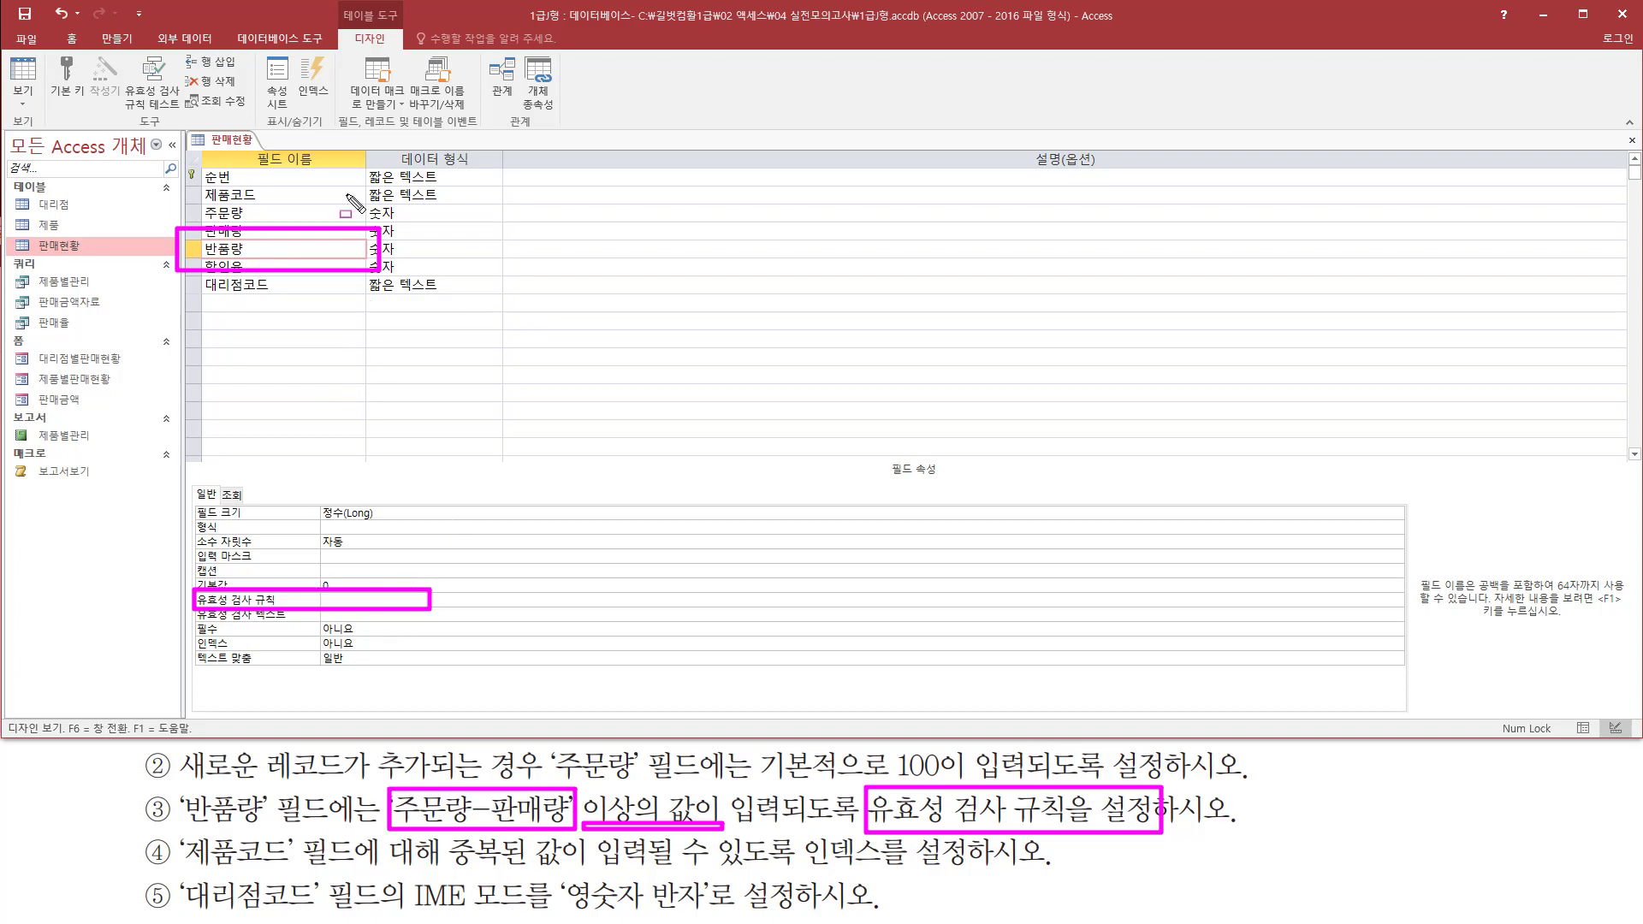
# Open the property sheet of the 판매현황 table to reach its table-level validation rule
pyautogui.moveTo(333, 2); pyautogui.dragTo(410, 54)
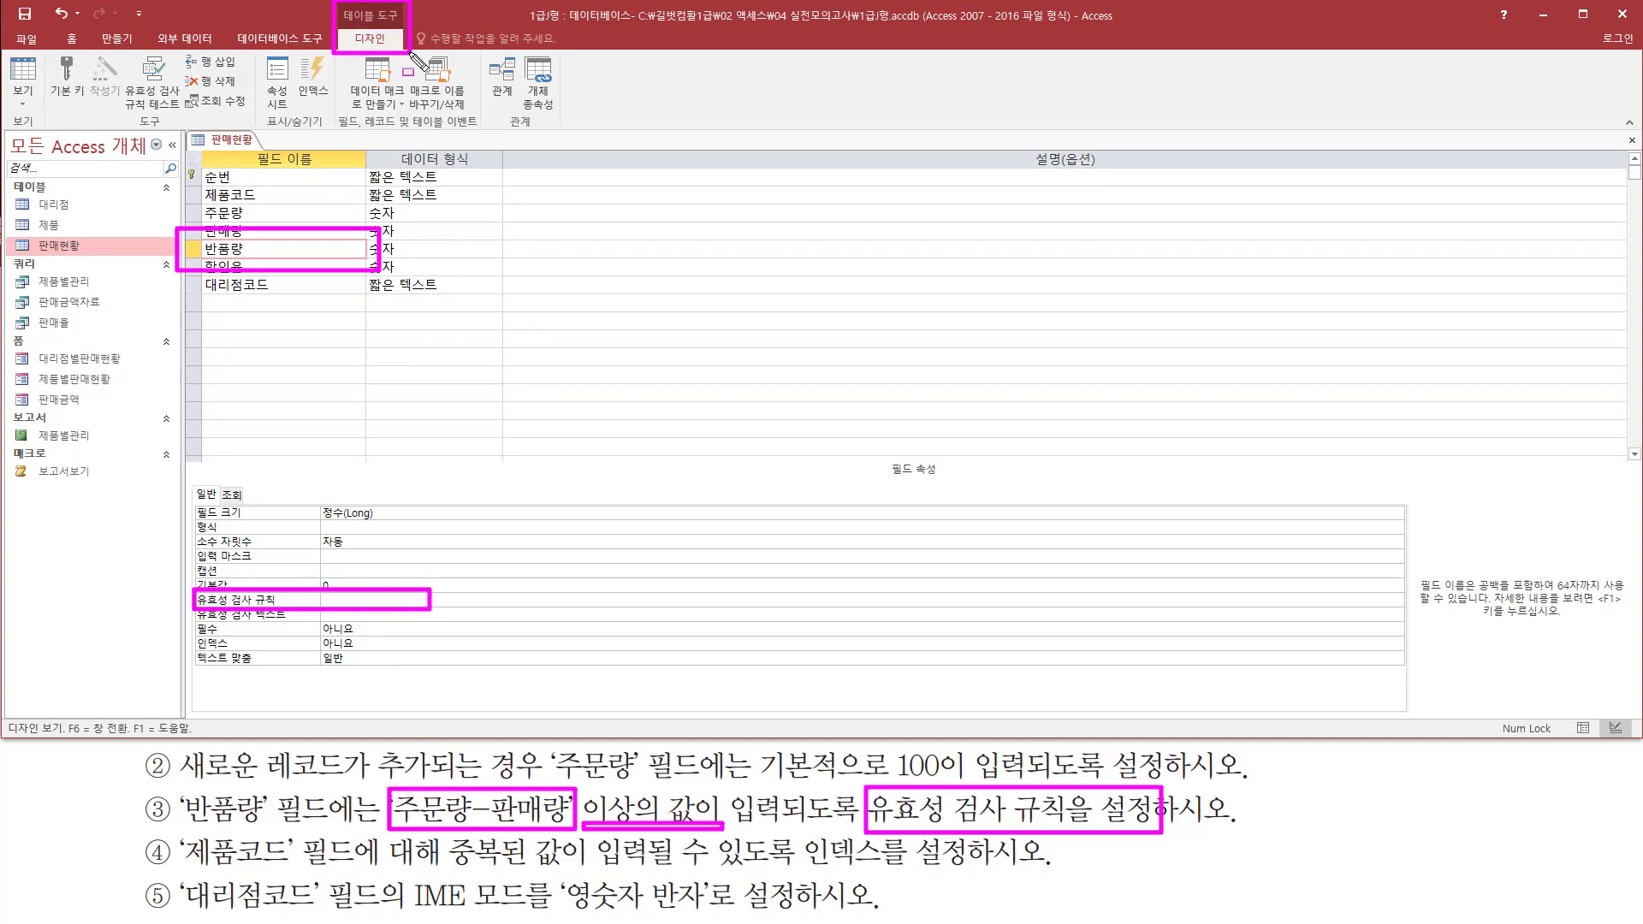
pyautogui.moveTo(255, 49); pyautogui.dragTo(295, 119)
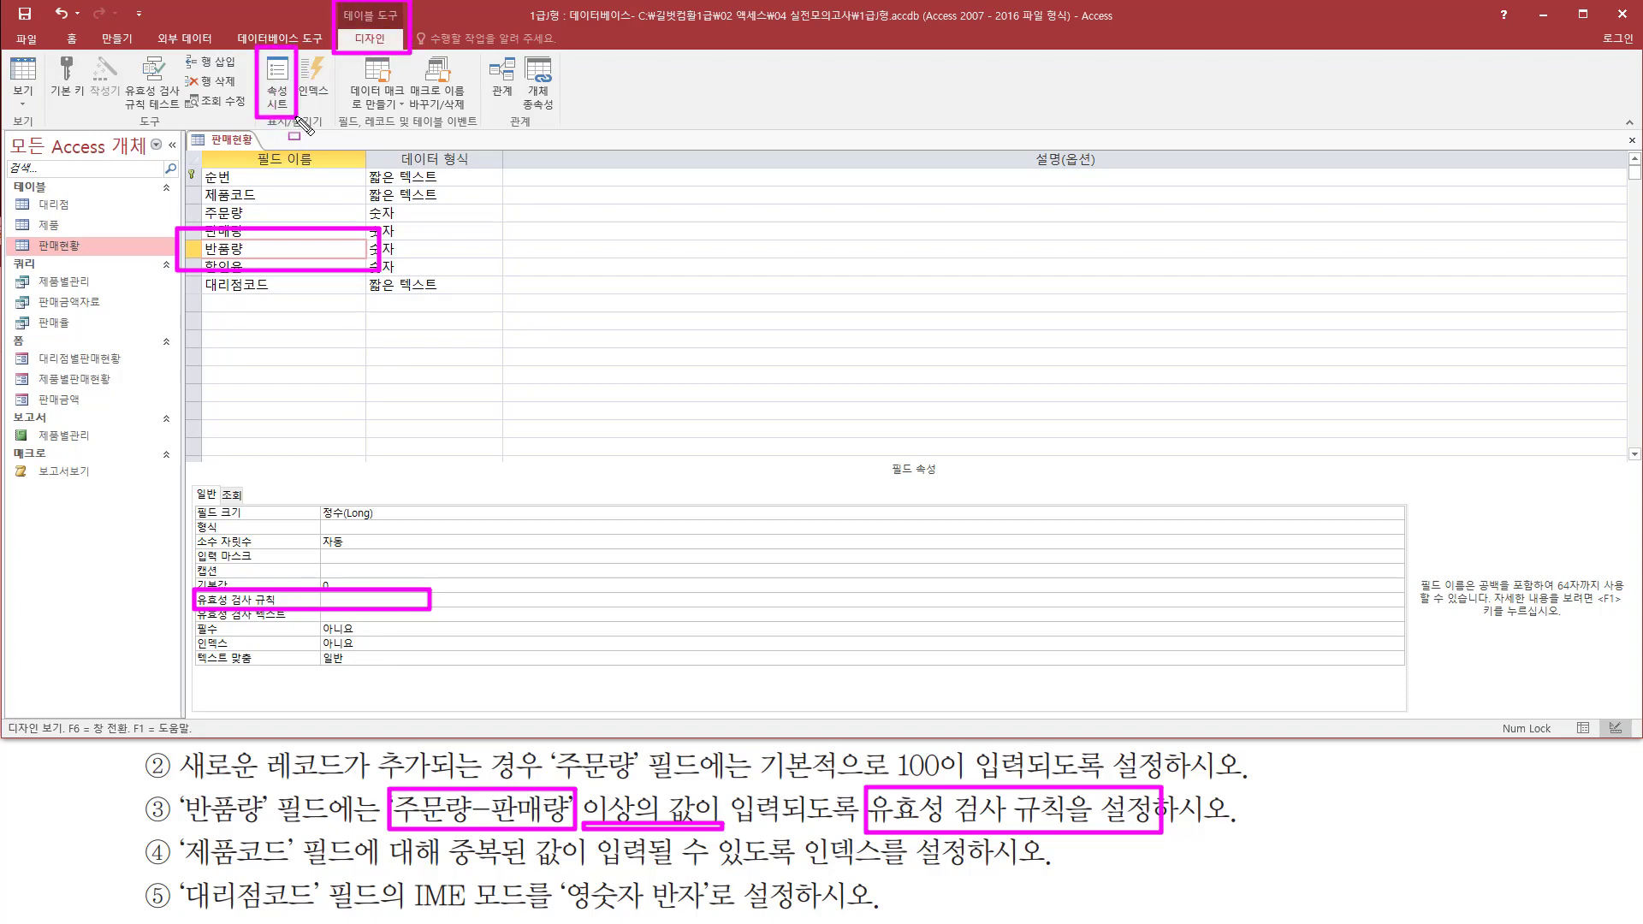
pyautogui.press('Escape')
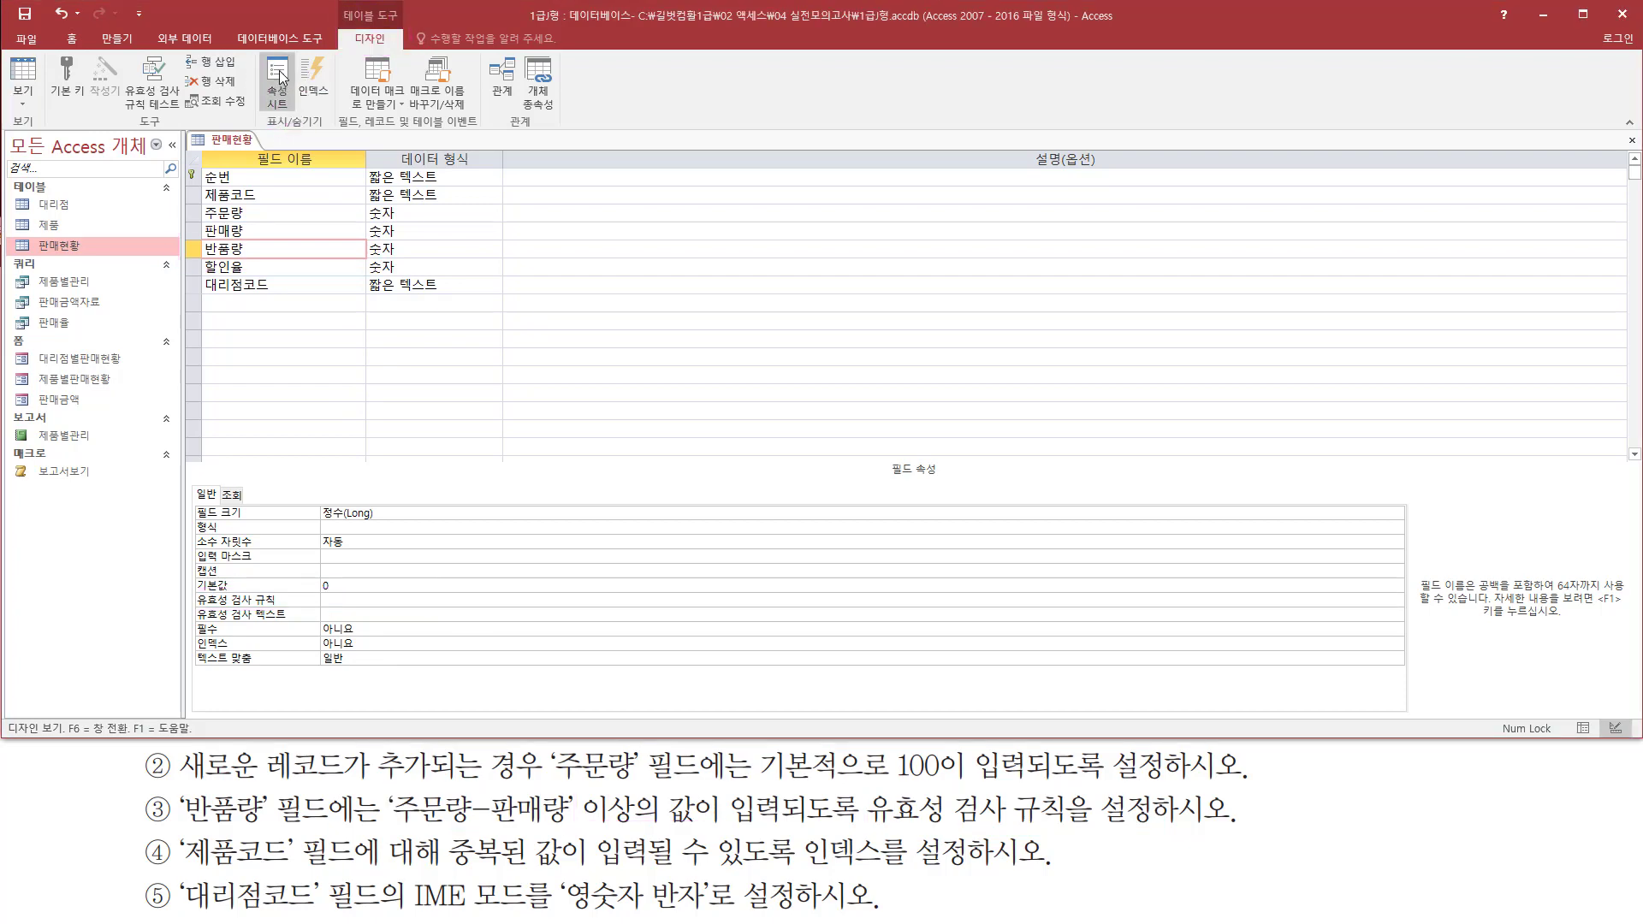
pyautogui.click(279, 79)
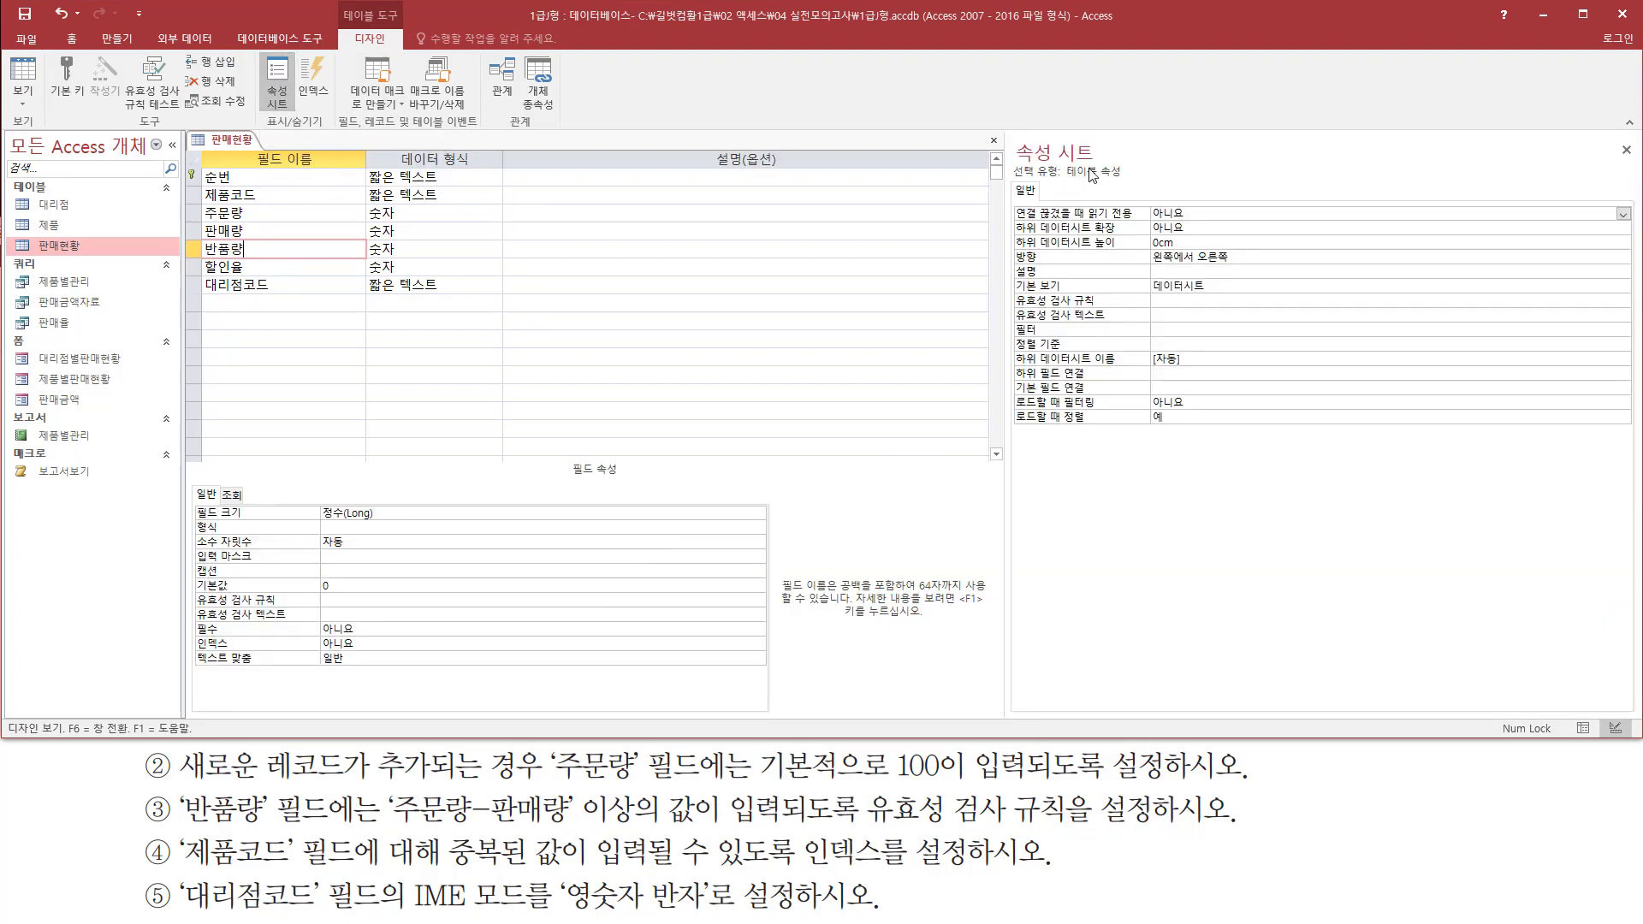
pyautogui.moveTo(1010, 132); pyautogui.dragTo(1138, 178)
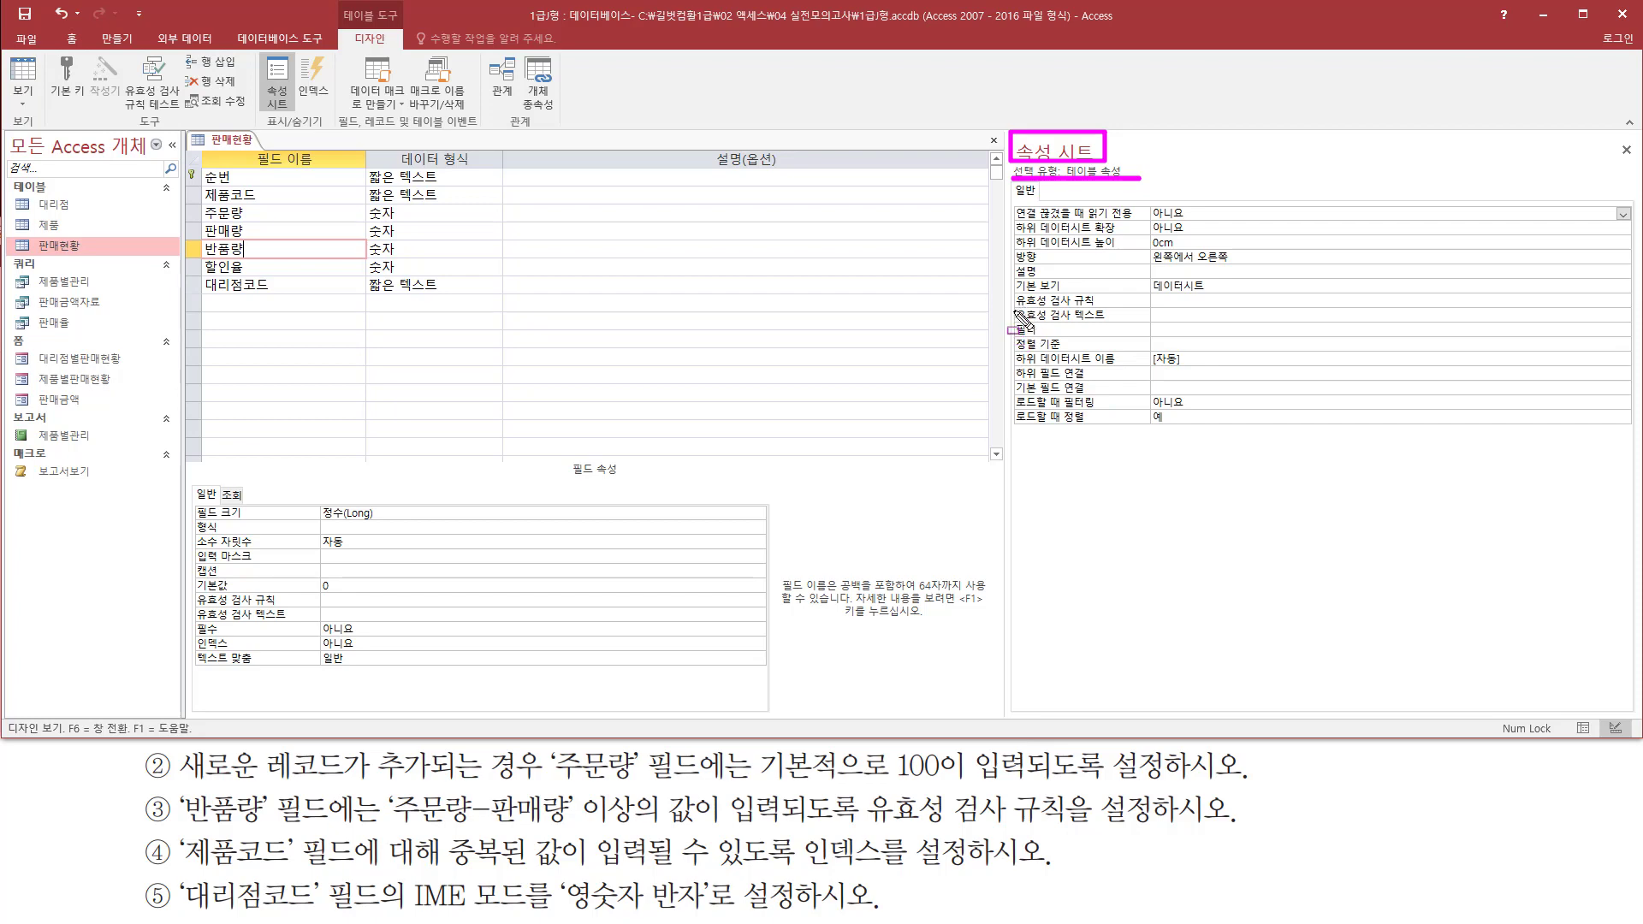
pyautogui.moveTo(1015, 312)
pyautogui.mouseDown()
pyautogui.moveTo(1249, 313)
pyautogui.moveTo(1354, 292)
pyautogui.mouseUp()
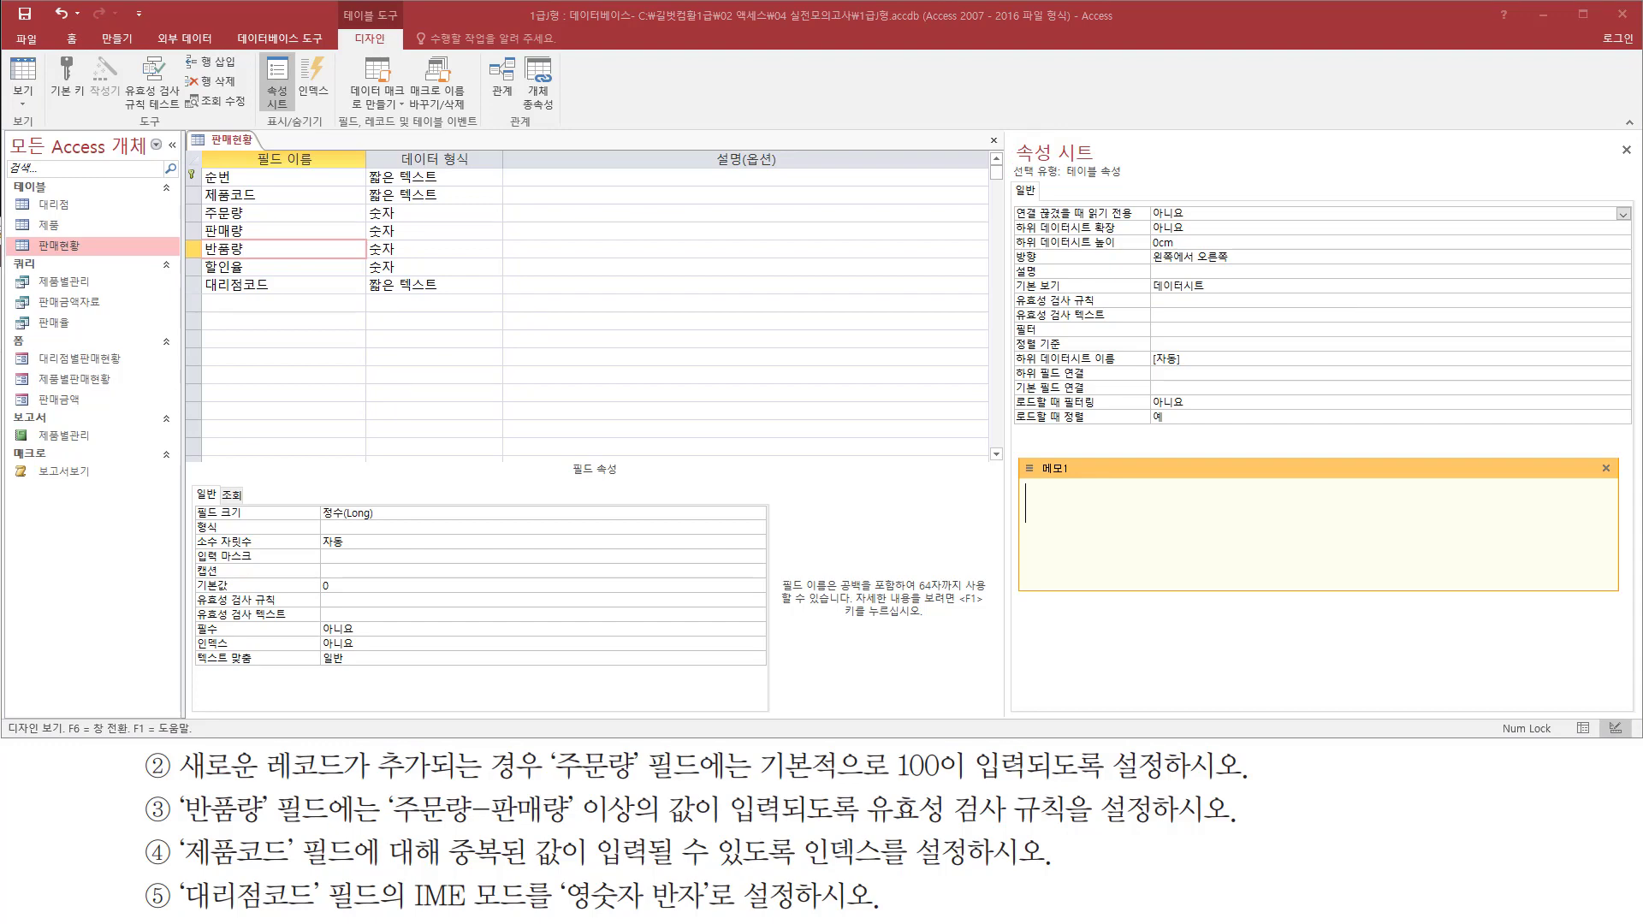
# Write [반품량] directly followed by [주문량]-[판매량] in a memo note
pyautogui.write('[')
pyautogui.write('밮')
pyautogui.write('품량')
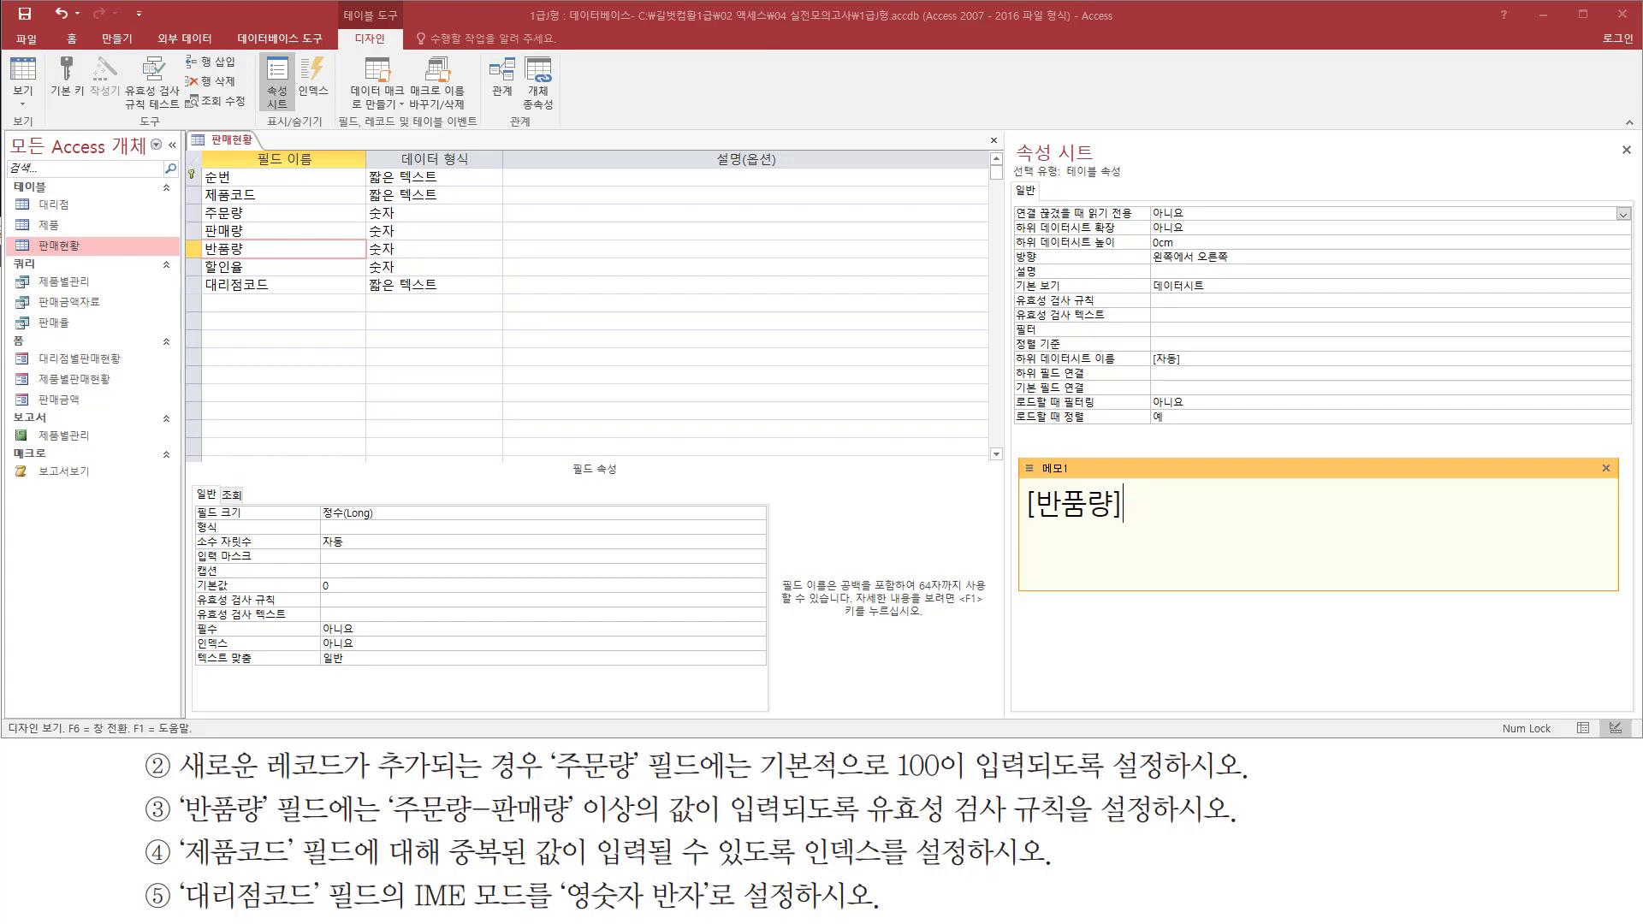
pyautogui.write('][주문량]-')
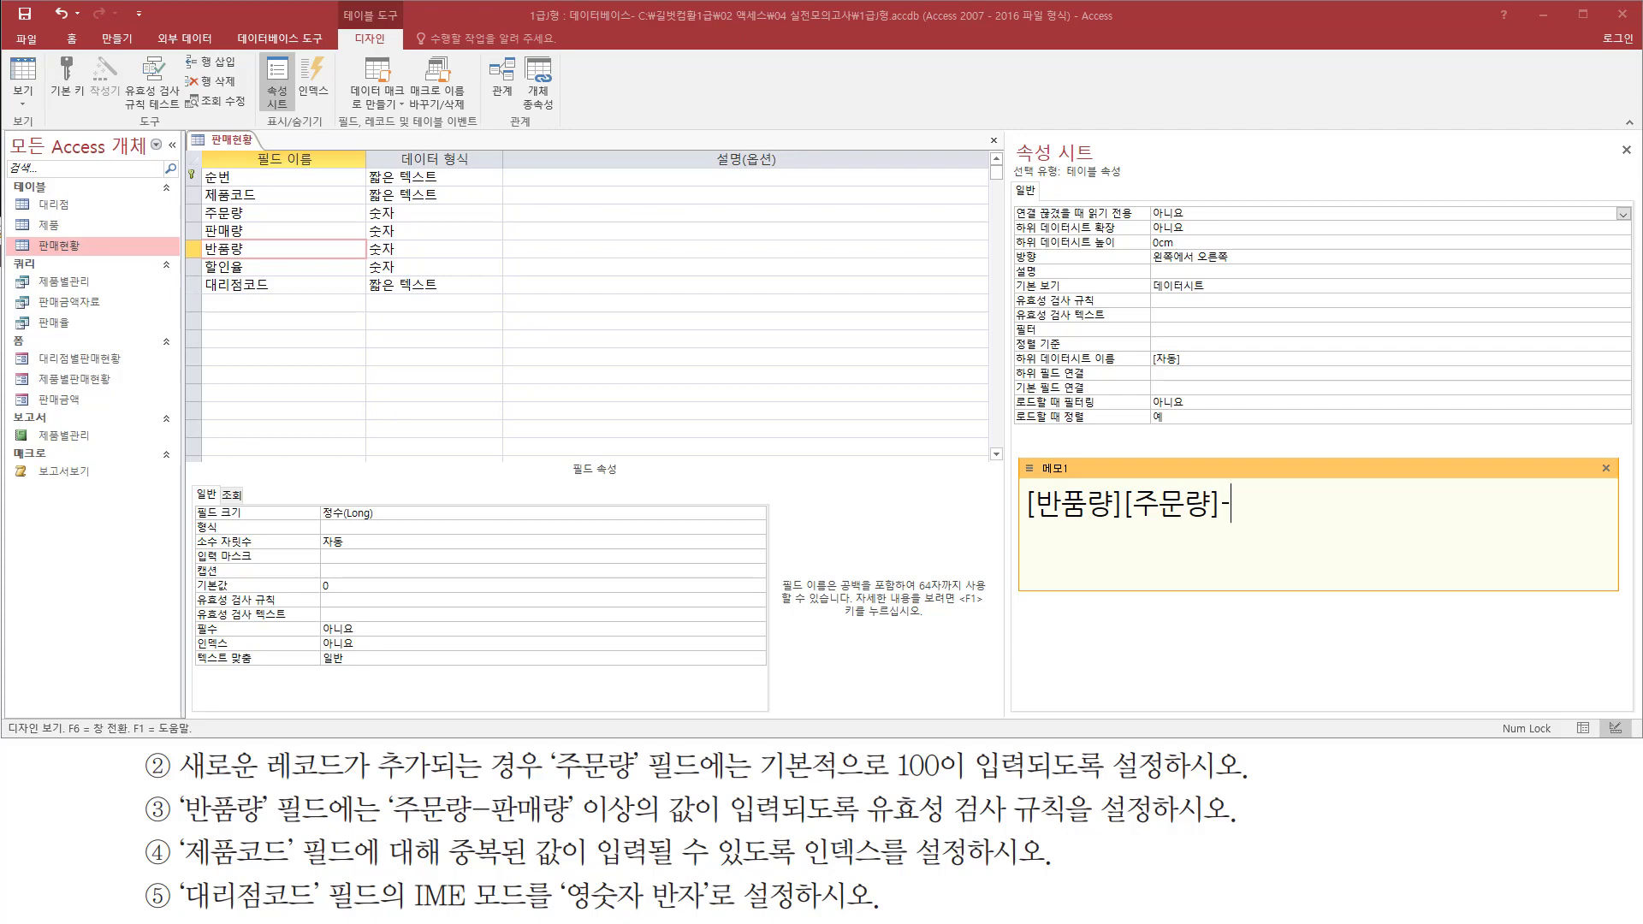
pyautogui.write('[판매')
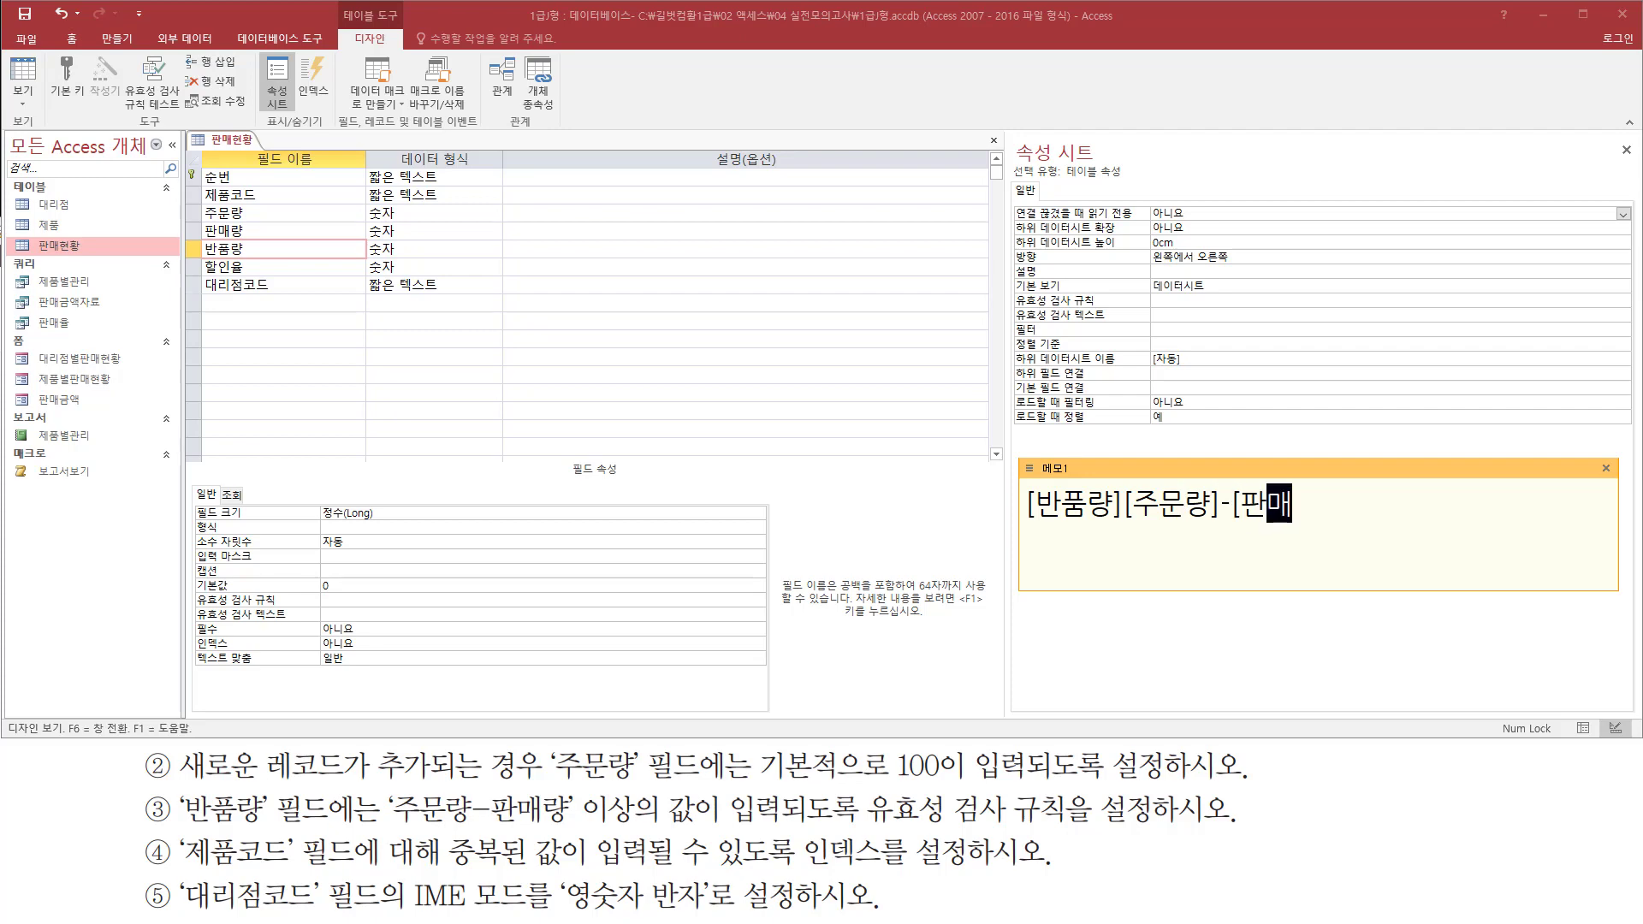
pyautogui.write('라량]')
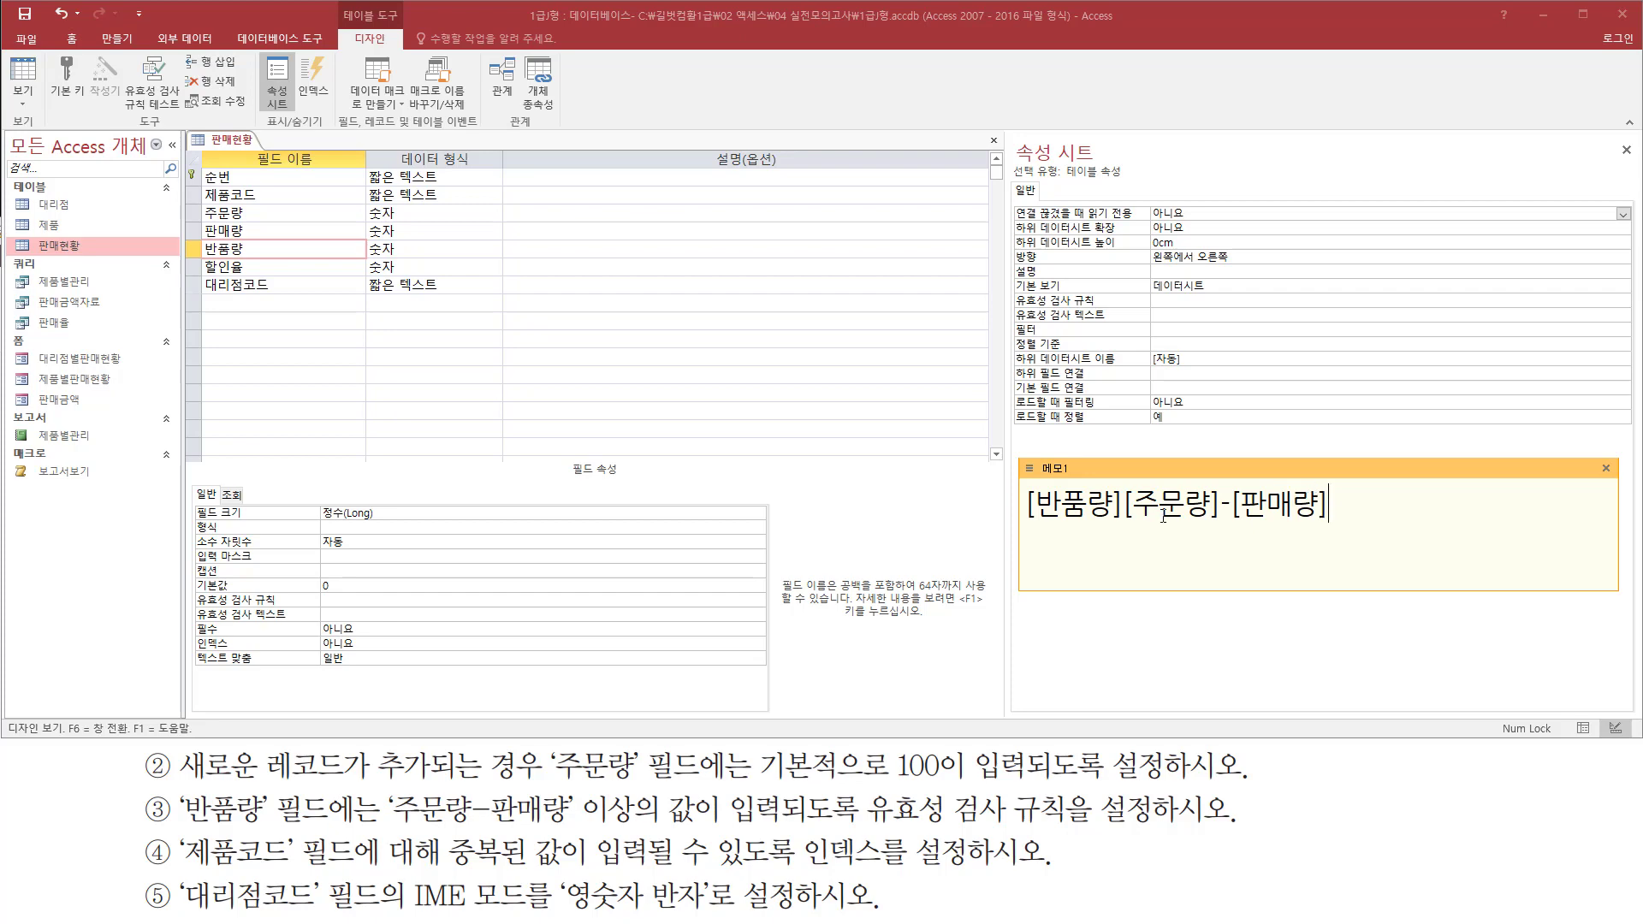
# Insert the >= operator between [반품량] and [주문량]-[판매량] in the memo note
pyautogui.moveTo(1114, 503); pyautogui.dragTo(1148, 514)
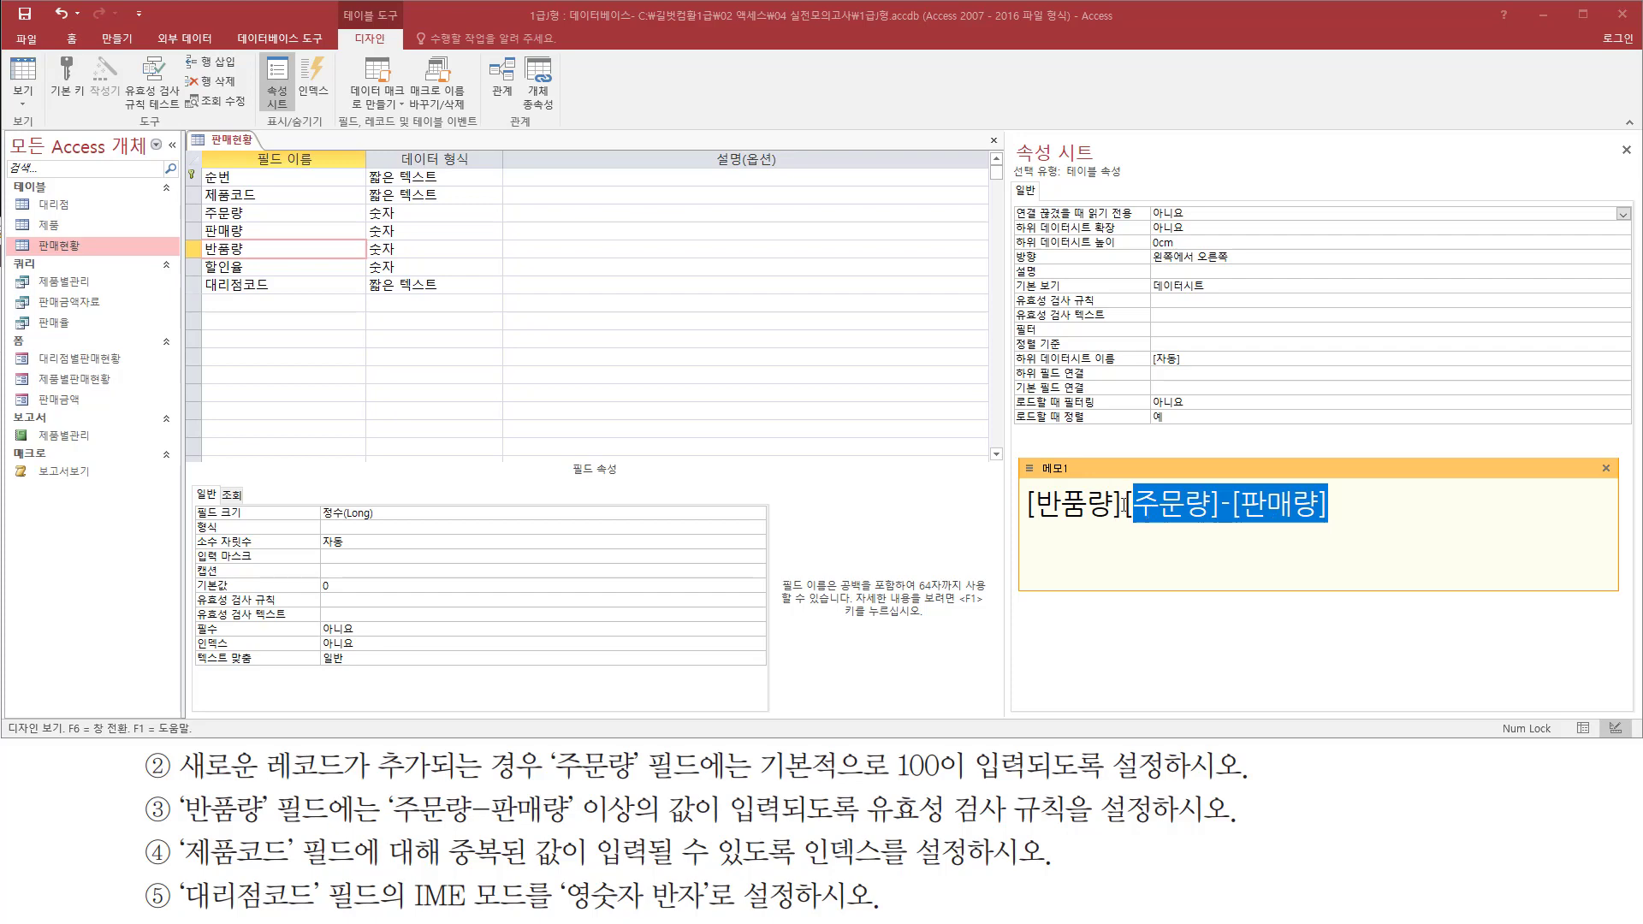
pyautogui.click(1124, 504)
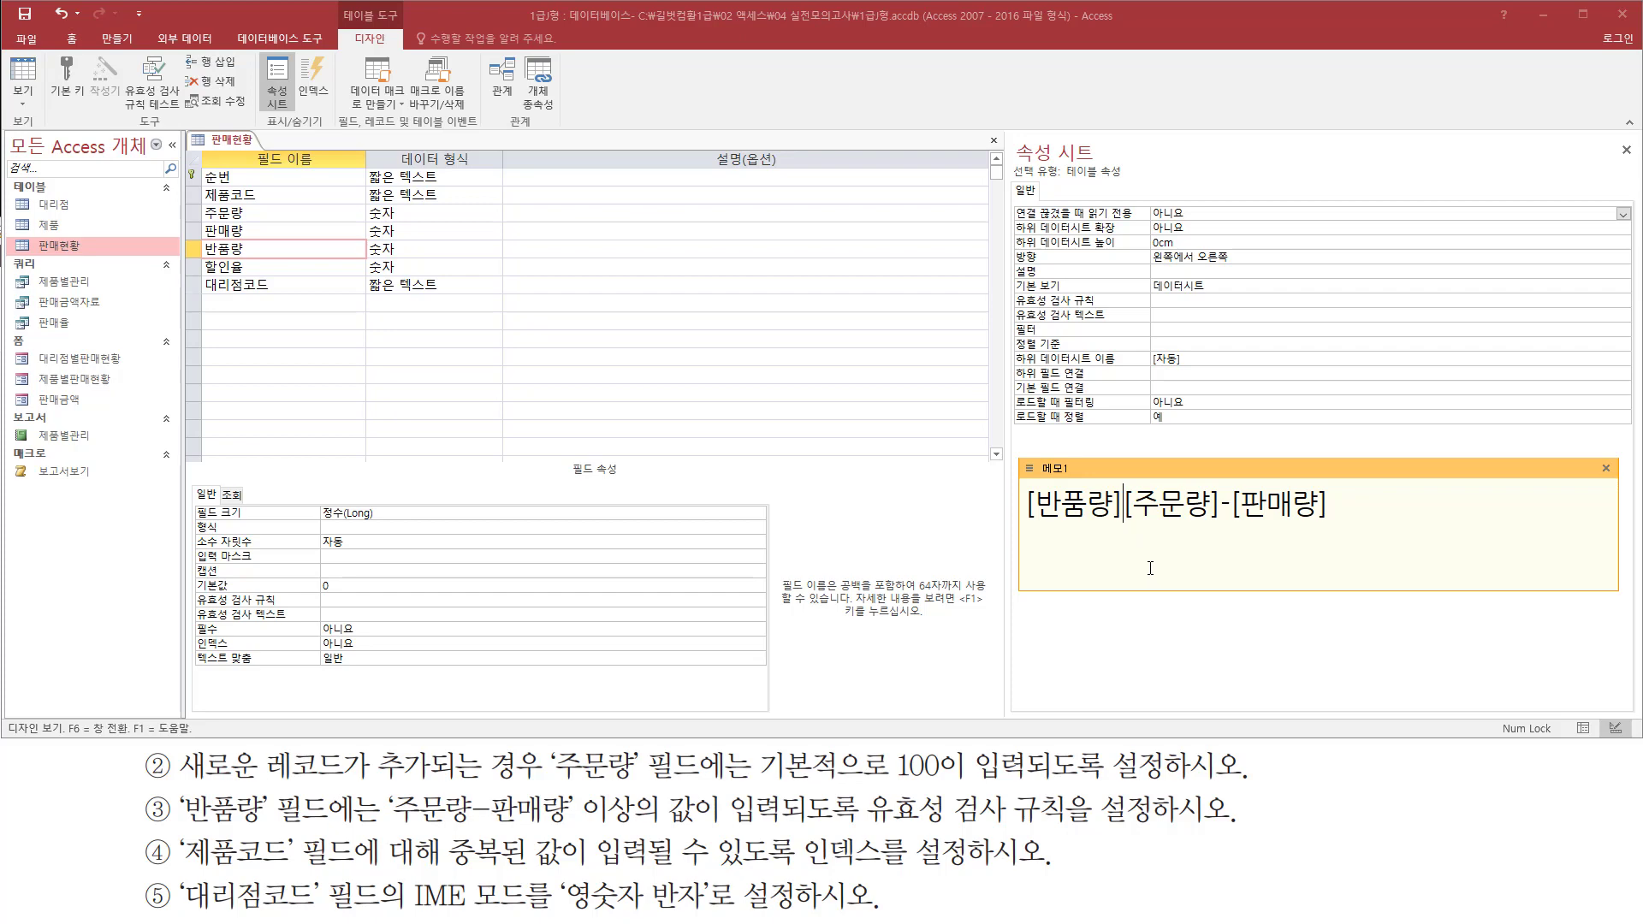
pyautogui.hotkey('shift', 'End')
pyautogui.press('Left')
pyautogui.write('>=')
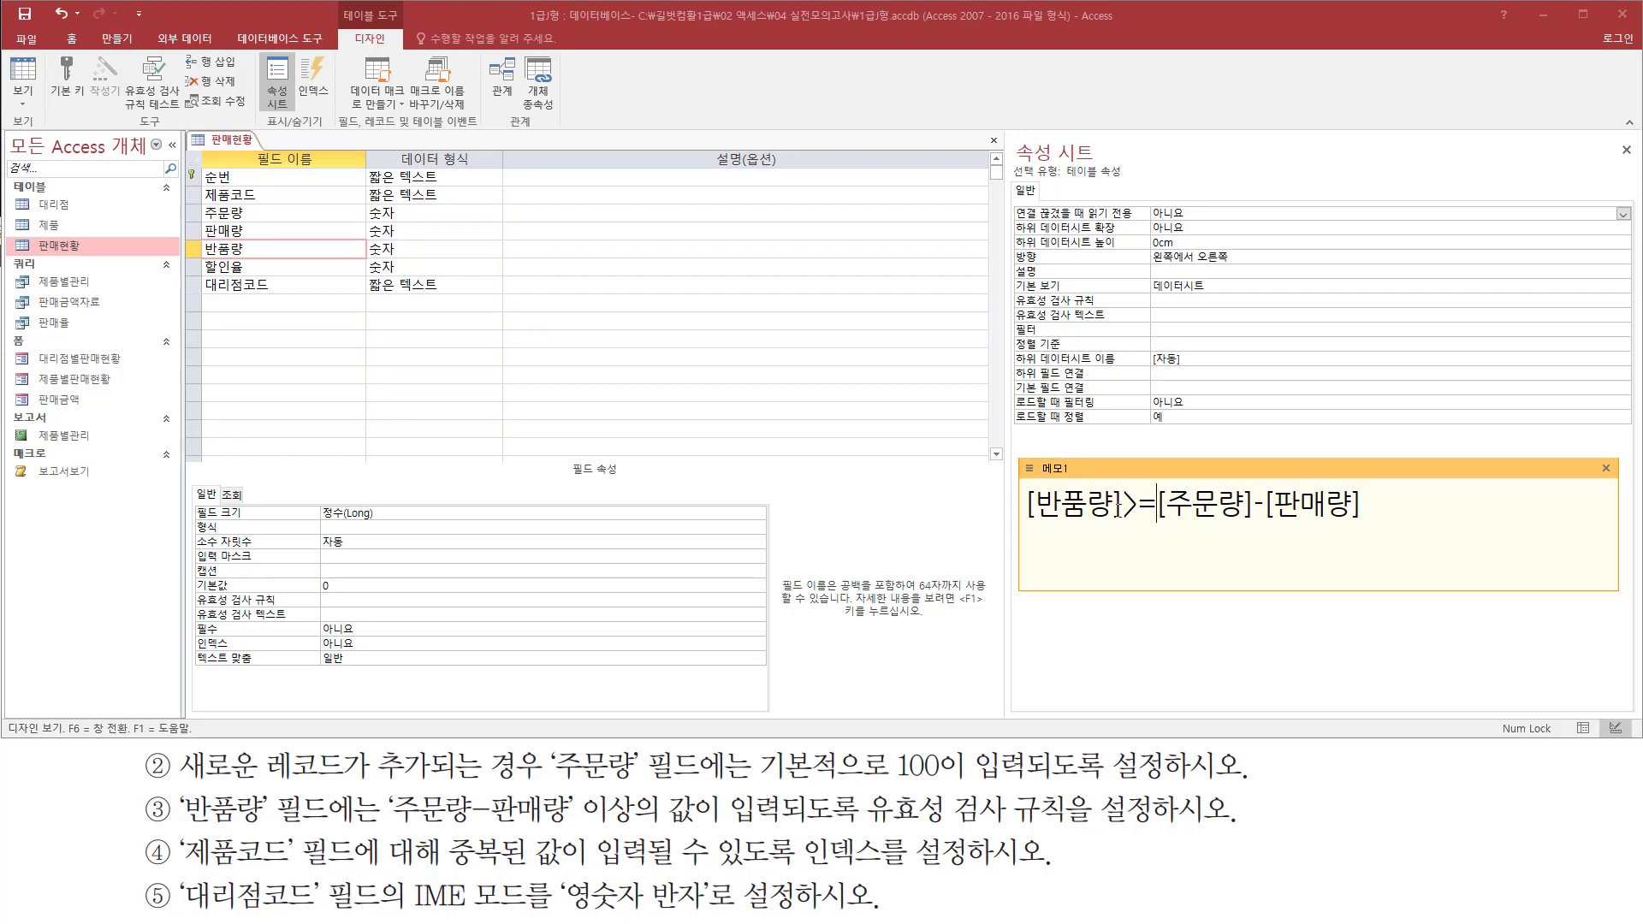
pyautogui.moveTo(1020, 519); pyautogui.dragTo(1370, 527)
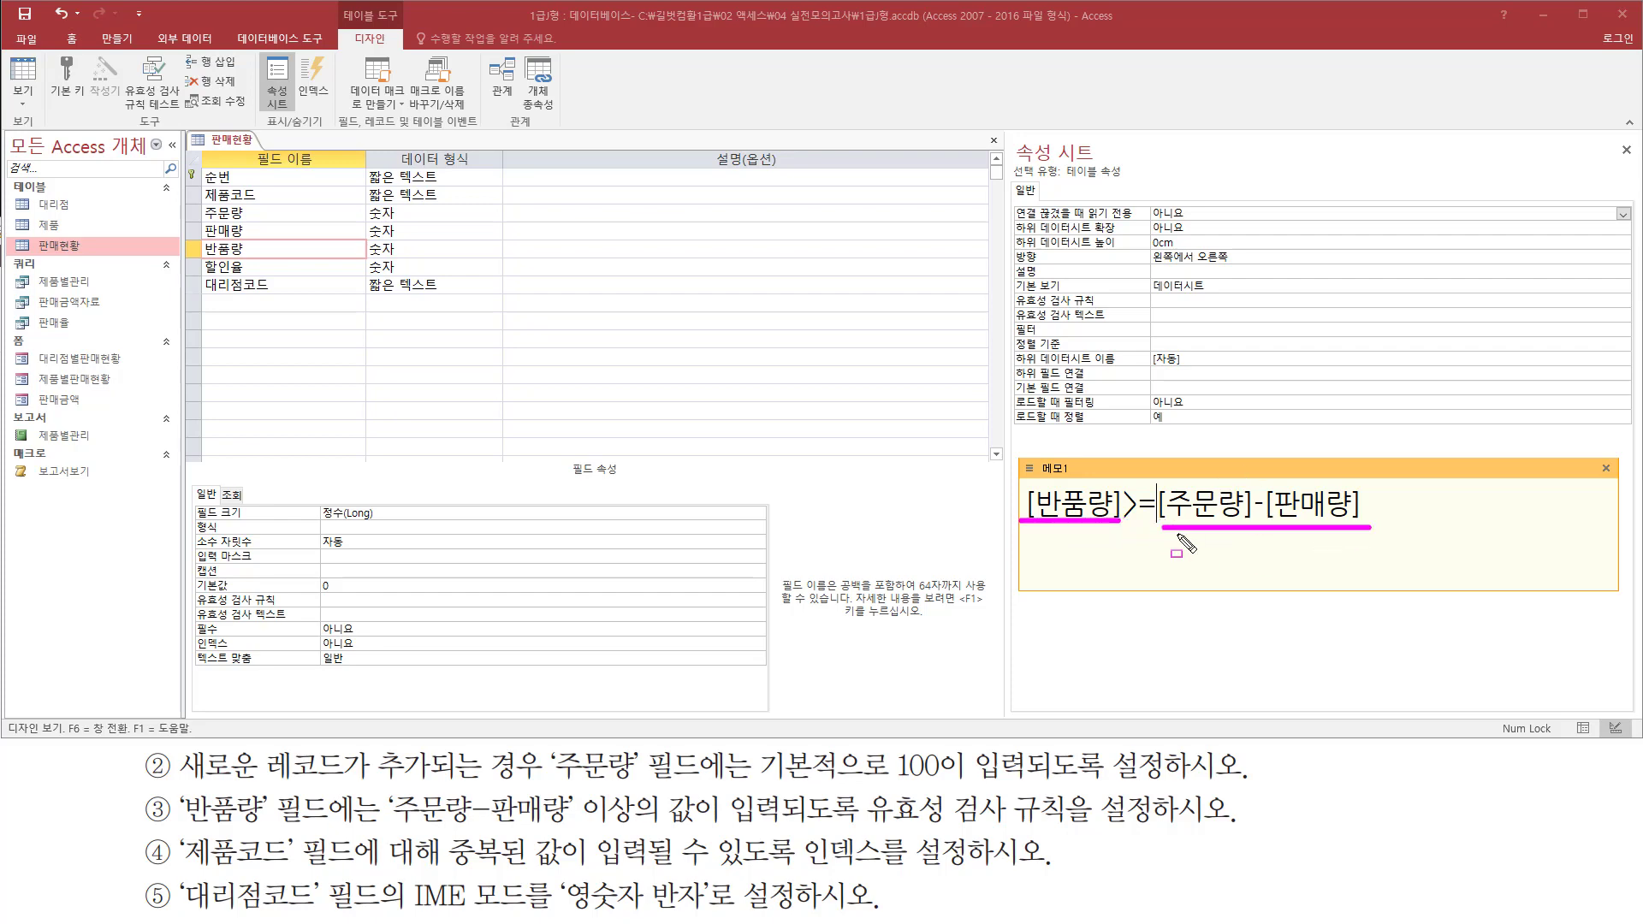
pyautogui.moveTo(1121, 477); pyautogui.dragTo(1156, 554)
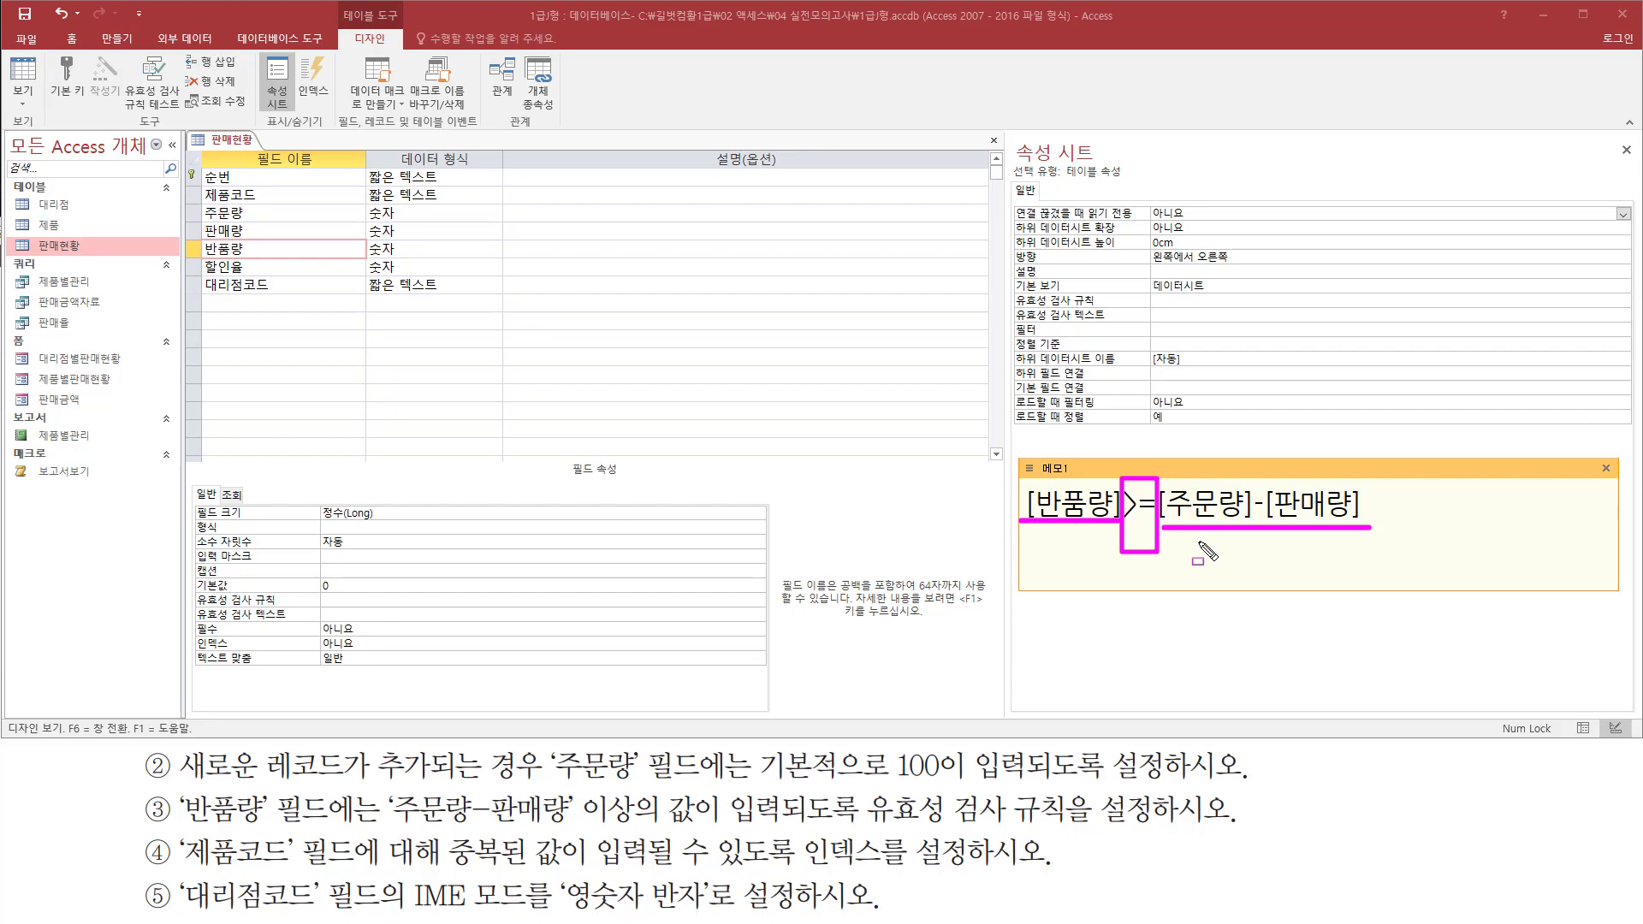
# Set the table's validation rule to [반품량]>=[주문량]-[판매량] and close the property sheet
pyautogui.click(1176, 300)
pyautogui.write('[반품량]>=[주문량]-[판매량]')
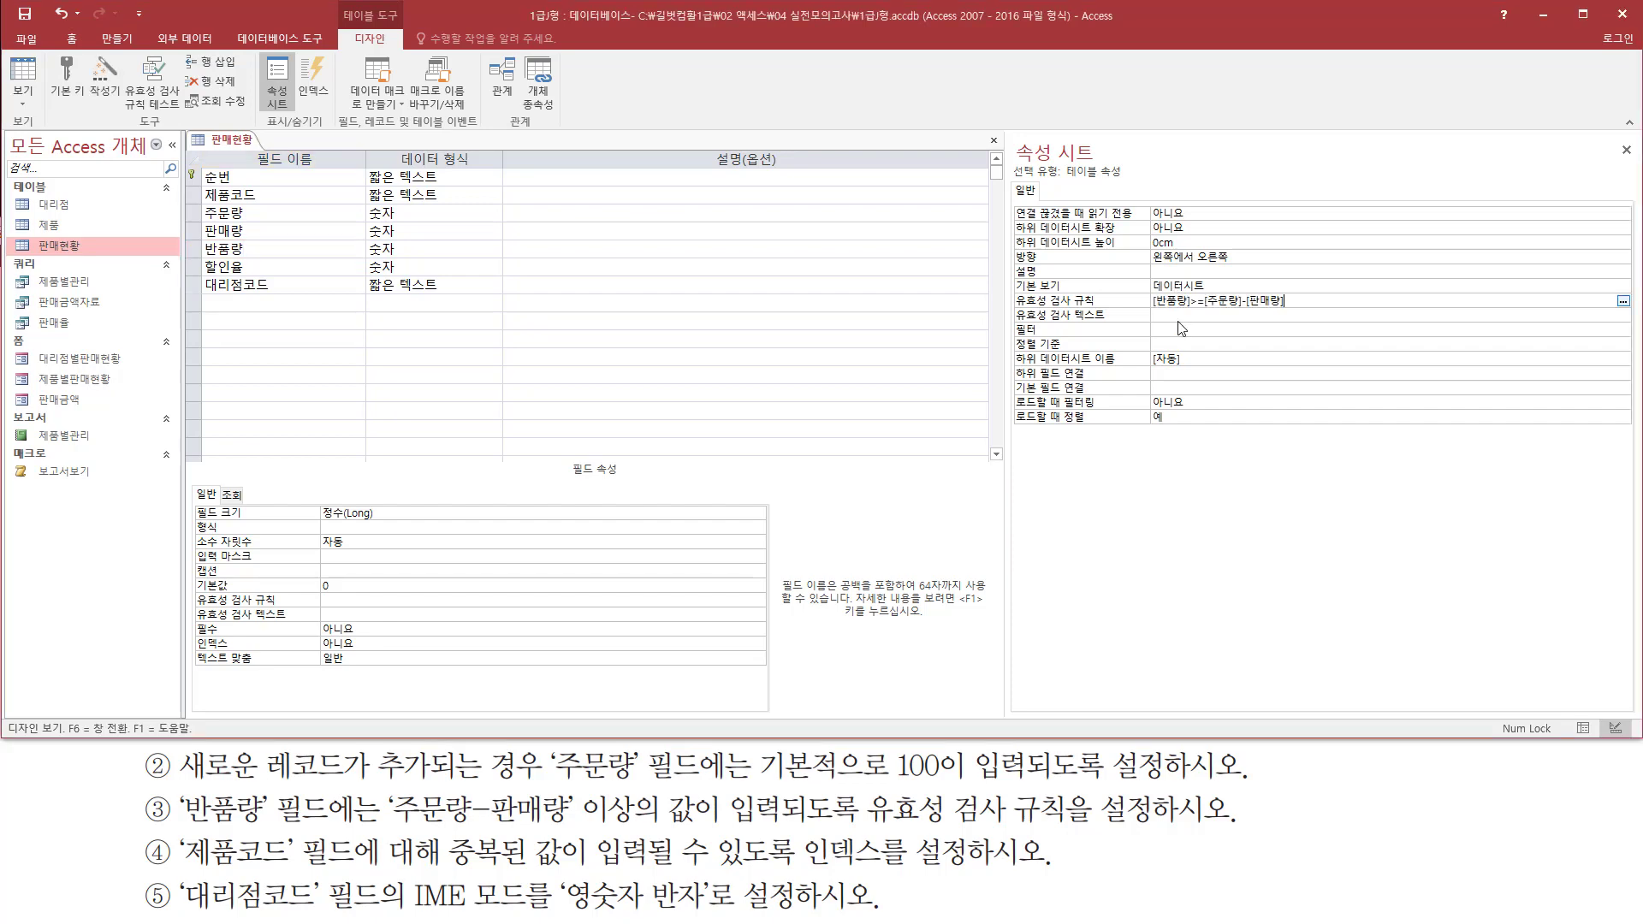
pyautogui.moveTo(1003, 311)
pyautogui.mouseDown()
pyautogui.moveTo(1297, 323)
pyautogui.moveTo(1323, 293)
pyautogui.mouseUp()
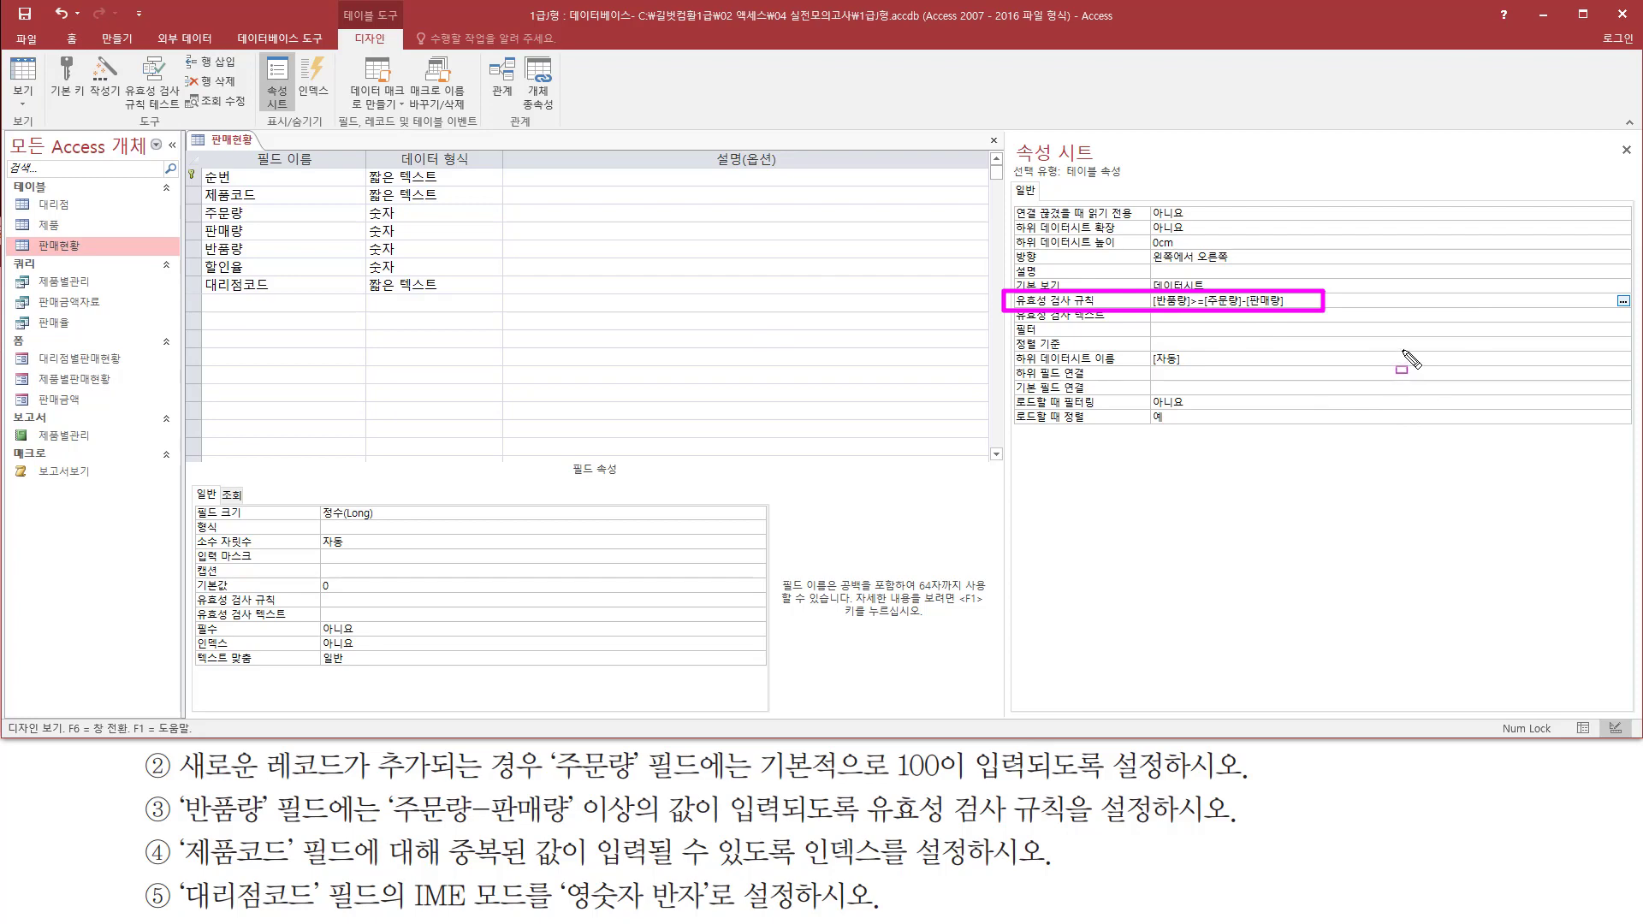
pyautogui.moveTo(1061, 180)
pyautogui.mouseDown()
pyautogui.moveTo(1136, 180)
pyautogui.moveTo(1141, 164)
pyautogui.mouseUp()
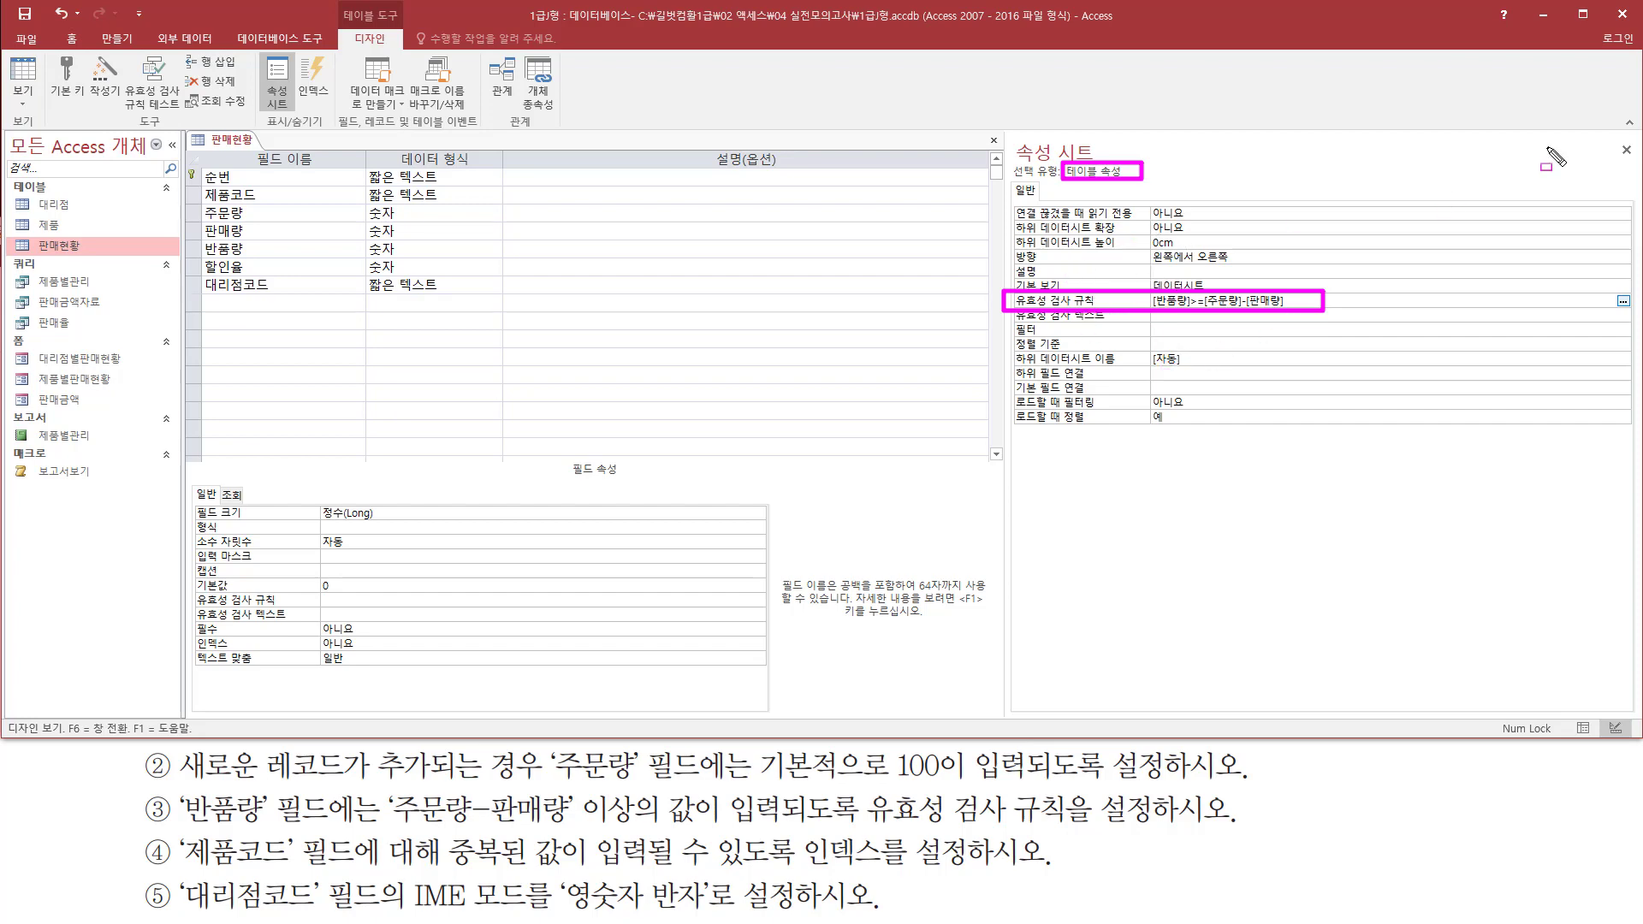
pyautogui.moveTo(1605, 138); pyautogui.dragTo(1640, 178)
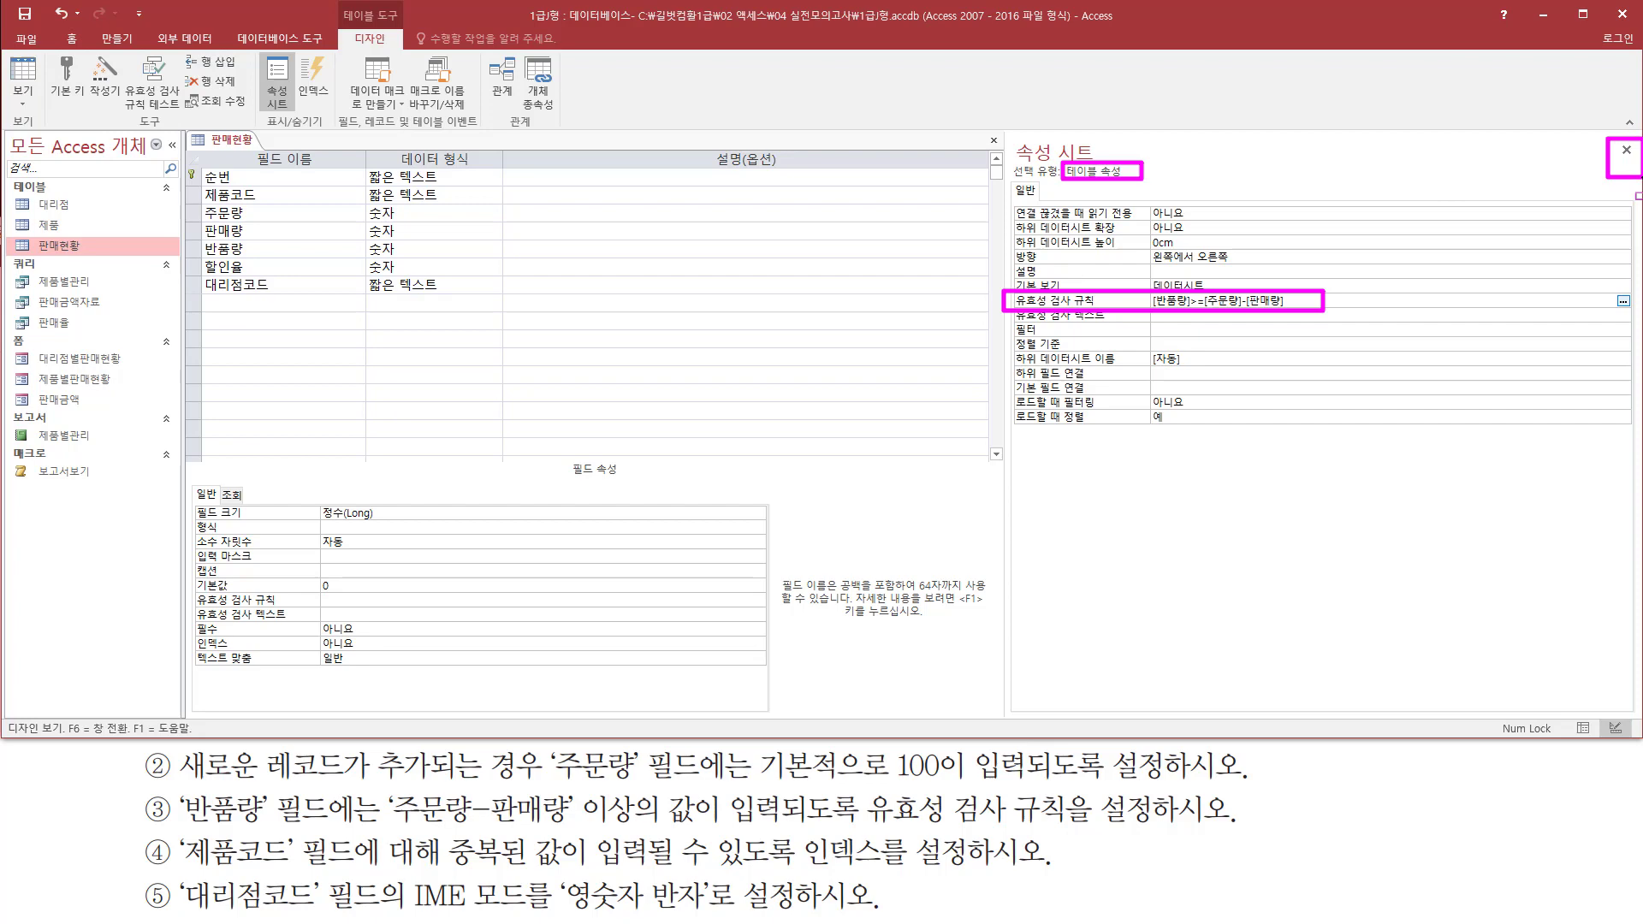
pyautogui.press('Escape')
pyautogui.click(1626, 150)
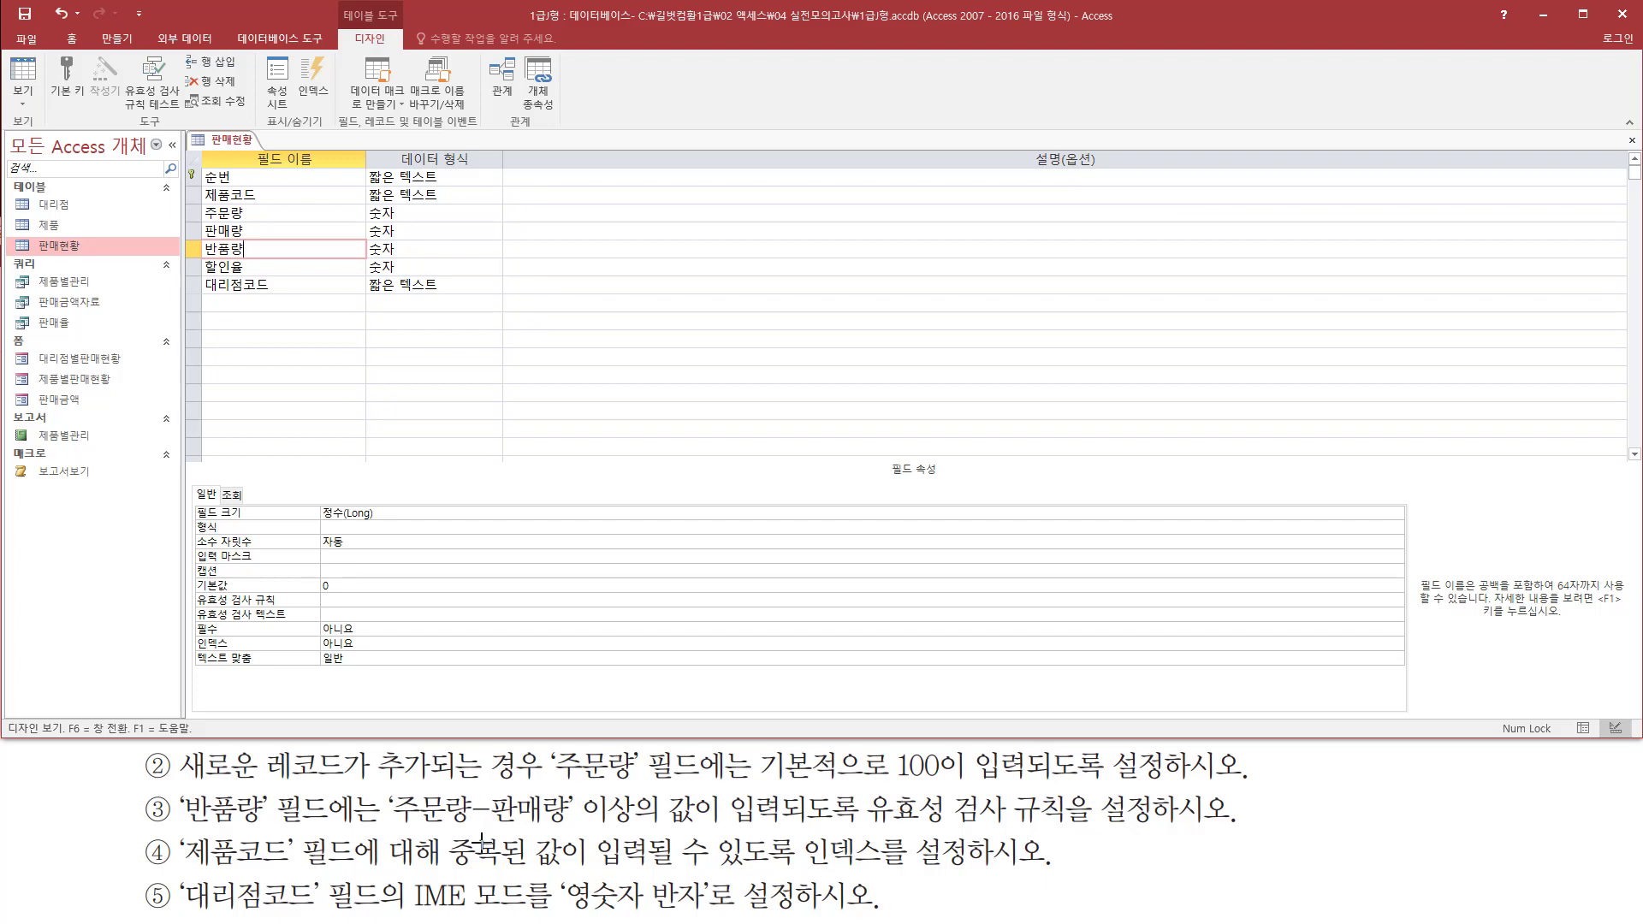
# Set the index property of the 제품코드 field to 예(중복 가능)
pyautogui.moveTo(181, 867)
pyautogui.mouseDown()
pyautogui.moveTo(368, 874)
pyautogui.moveTo(378, 828)
pyautogui.mouseUp()
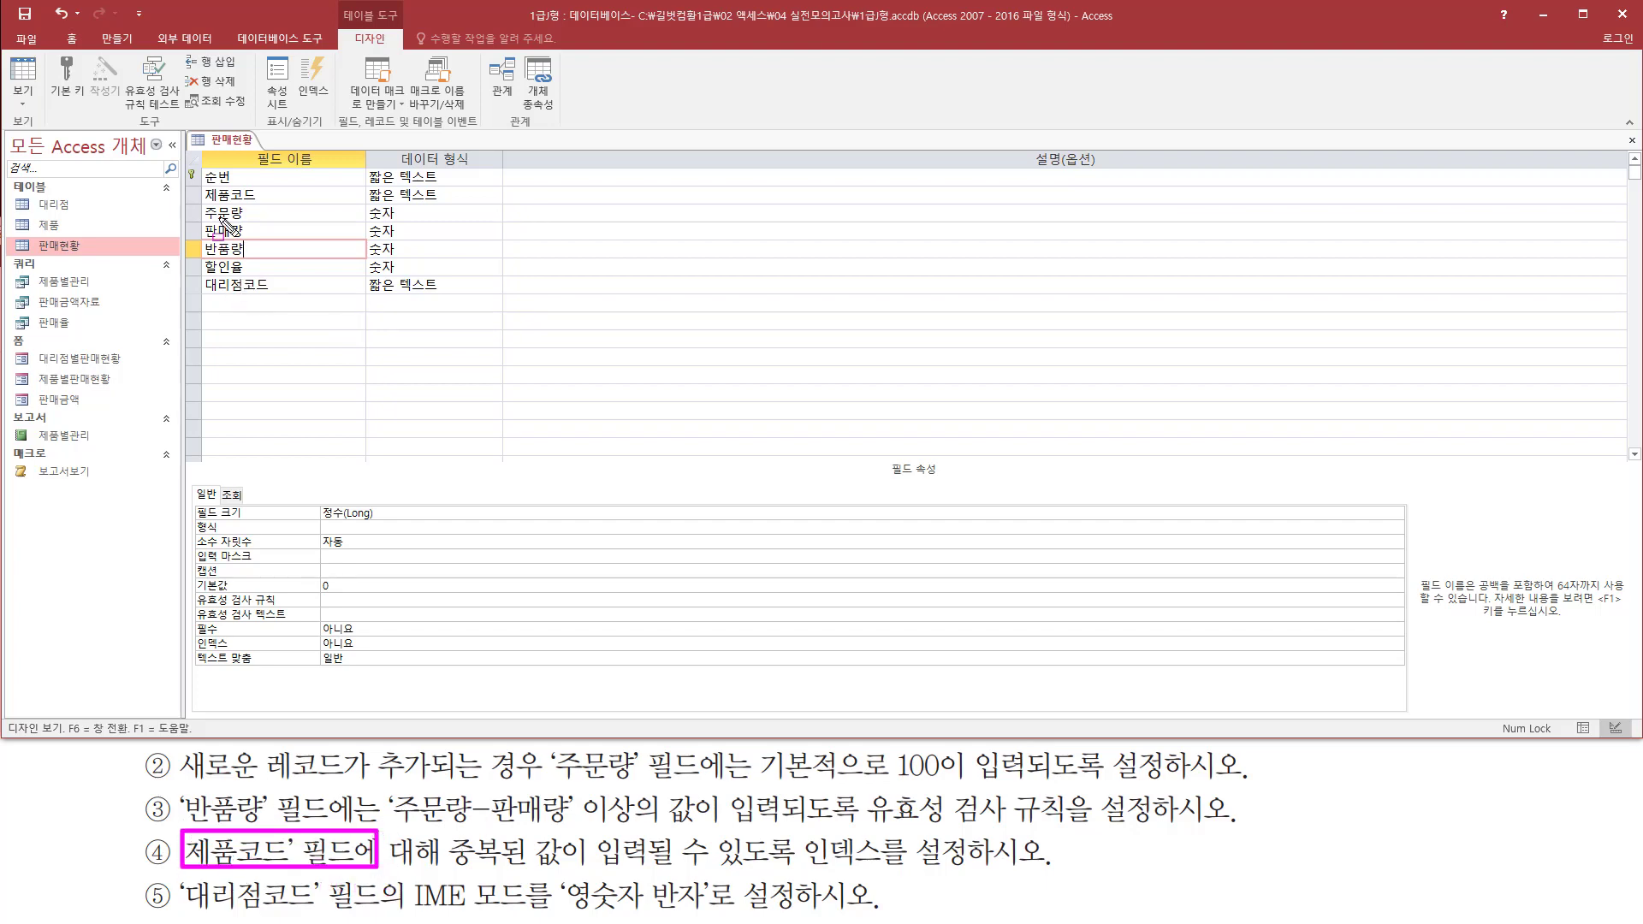
pyautogui.moveTo(189, 203); pyautogui.dragTo(295, 180)
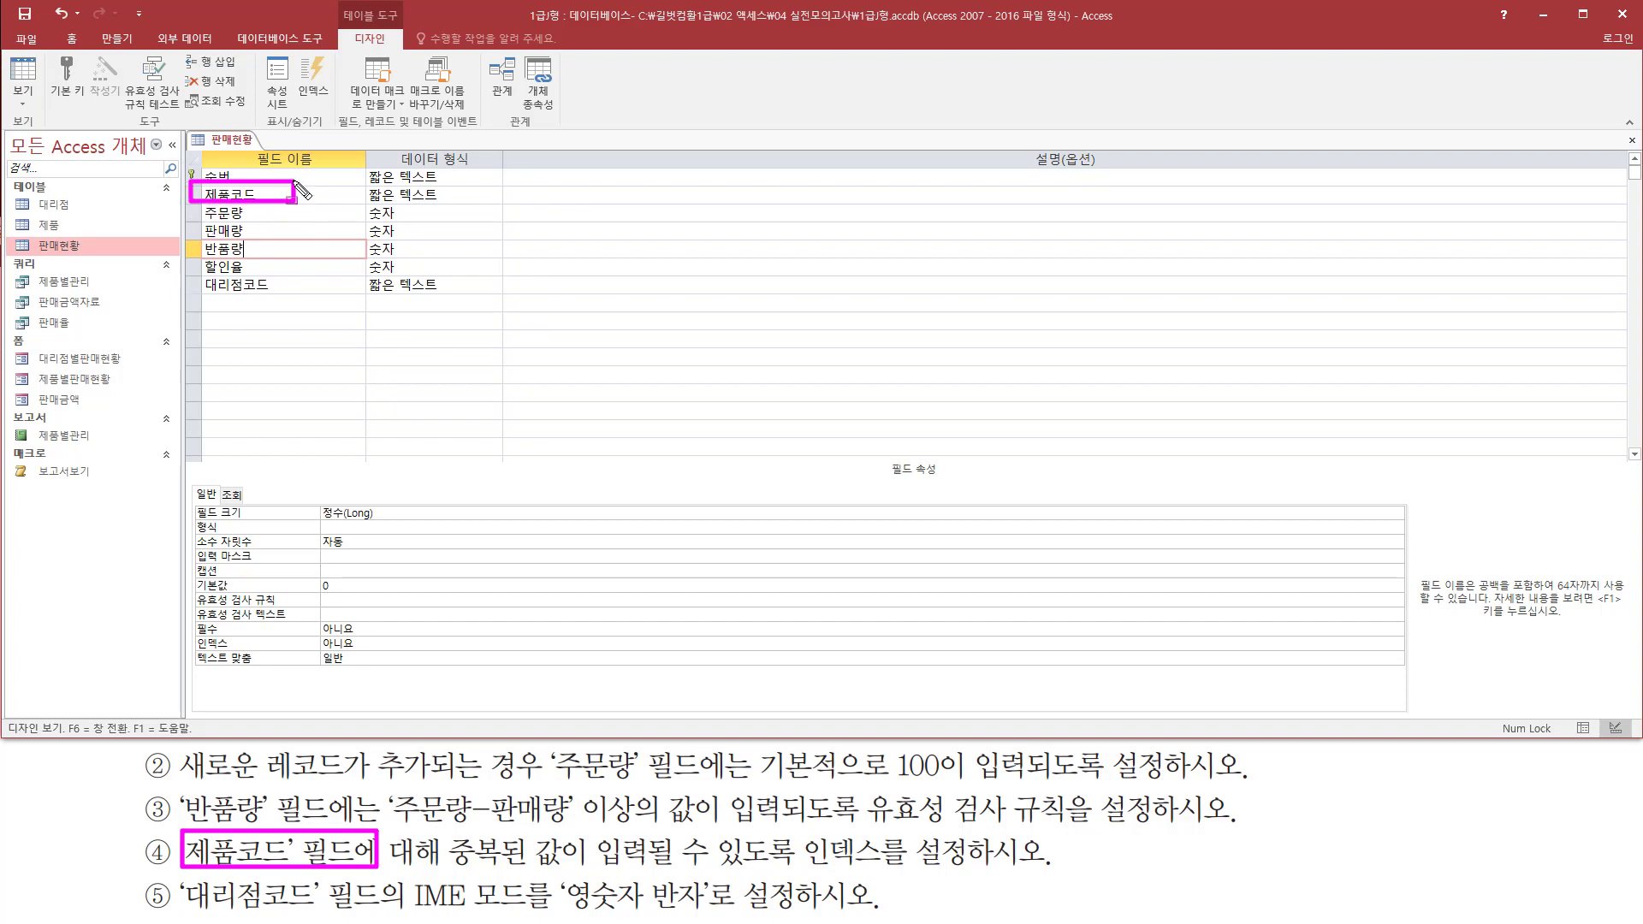
pyautogui.click(283, 198)
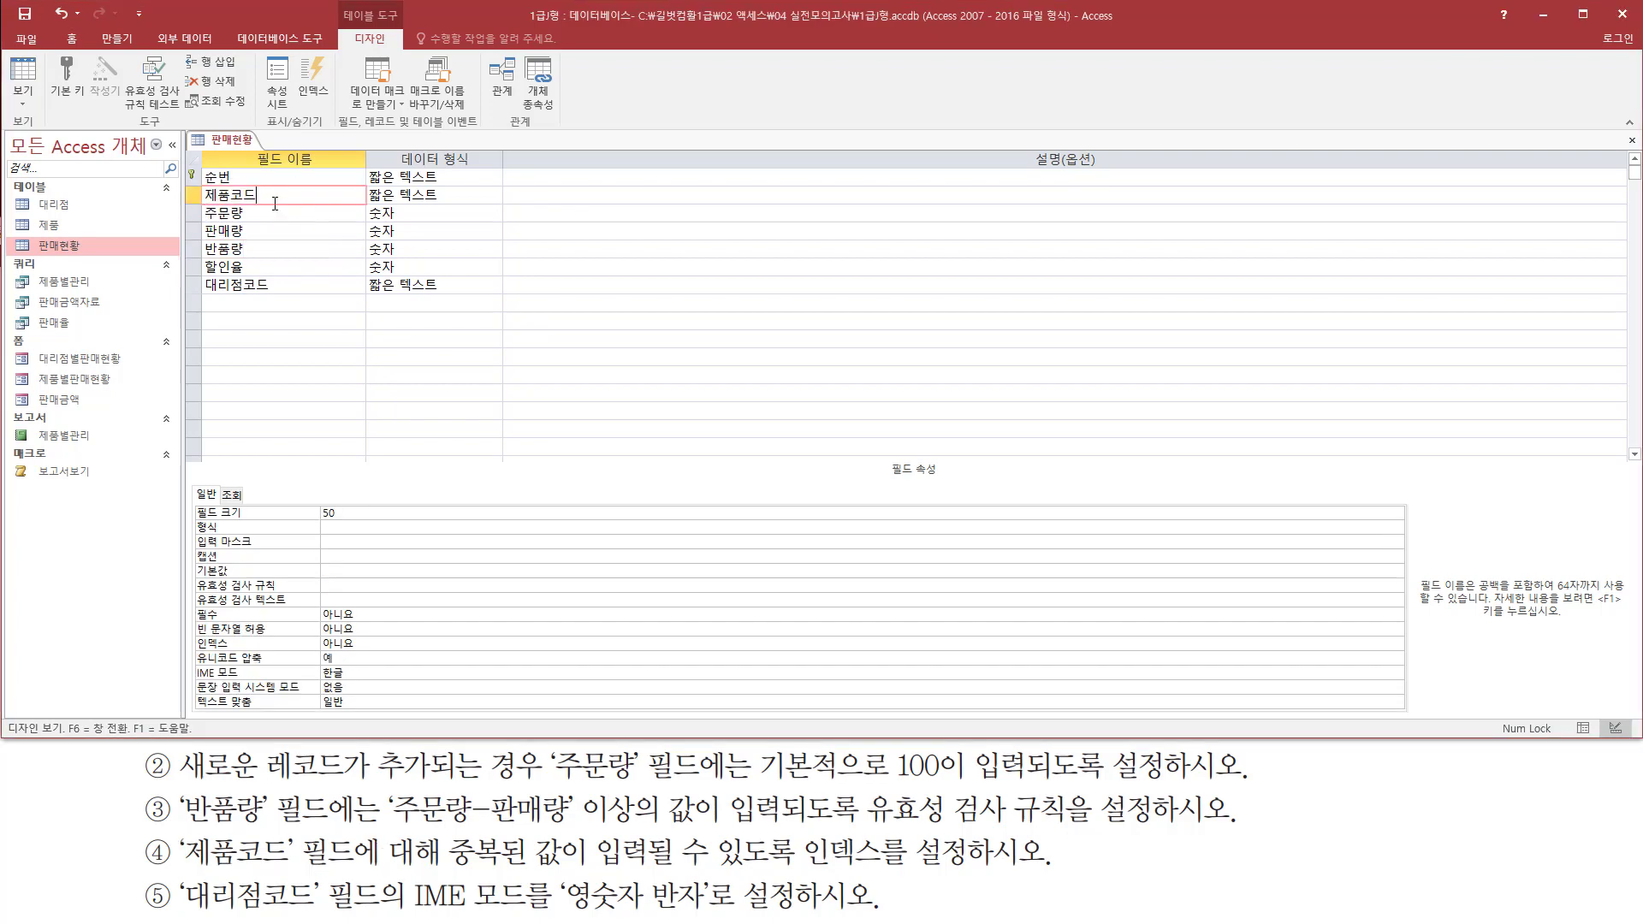
pyautogui.hotkey('ctrl', 'shift', 'd')
pyautogui.moveTo(446, 864)
pyautogui.mouseDown()
pyautogui.moveTo(811, 865)
pyautogui.moveTo(801, 831)
pyautogui.moveTo(967, 869)
pyautogui.mouseUp()
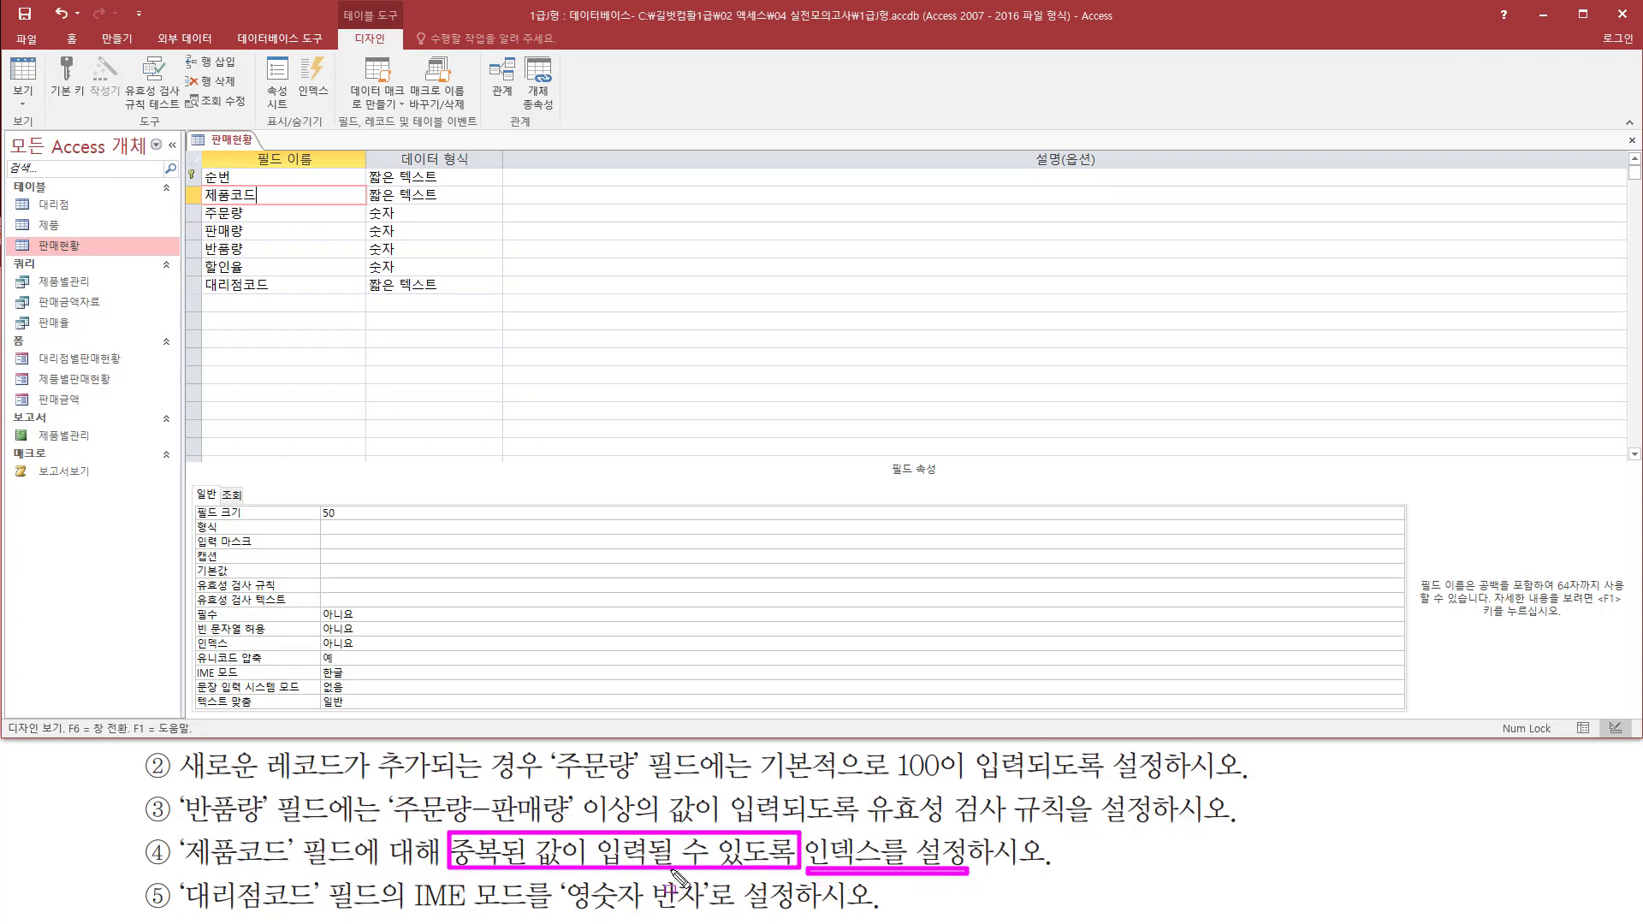
pyautogui.moveTo(184, 175); pyautogui.dragTo(296, 210)
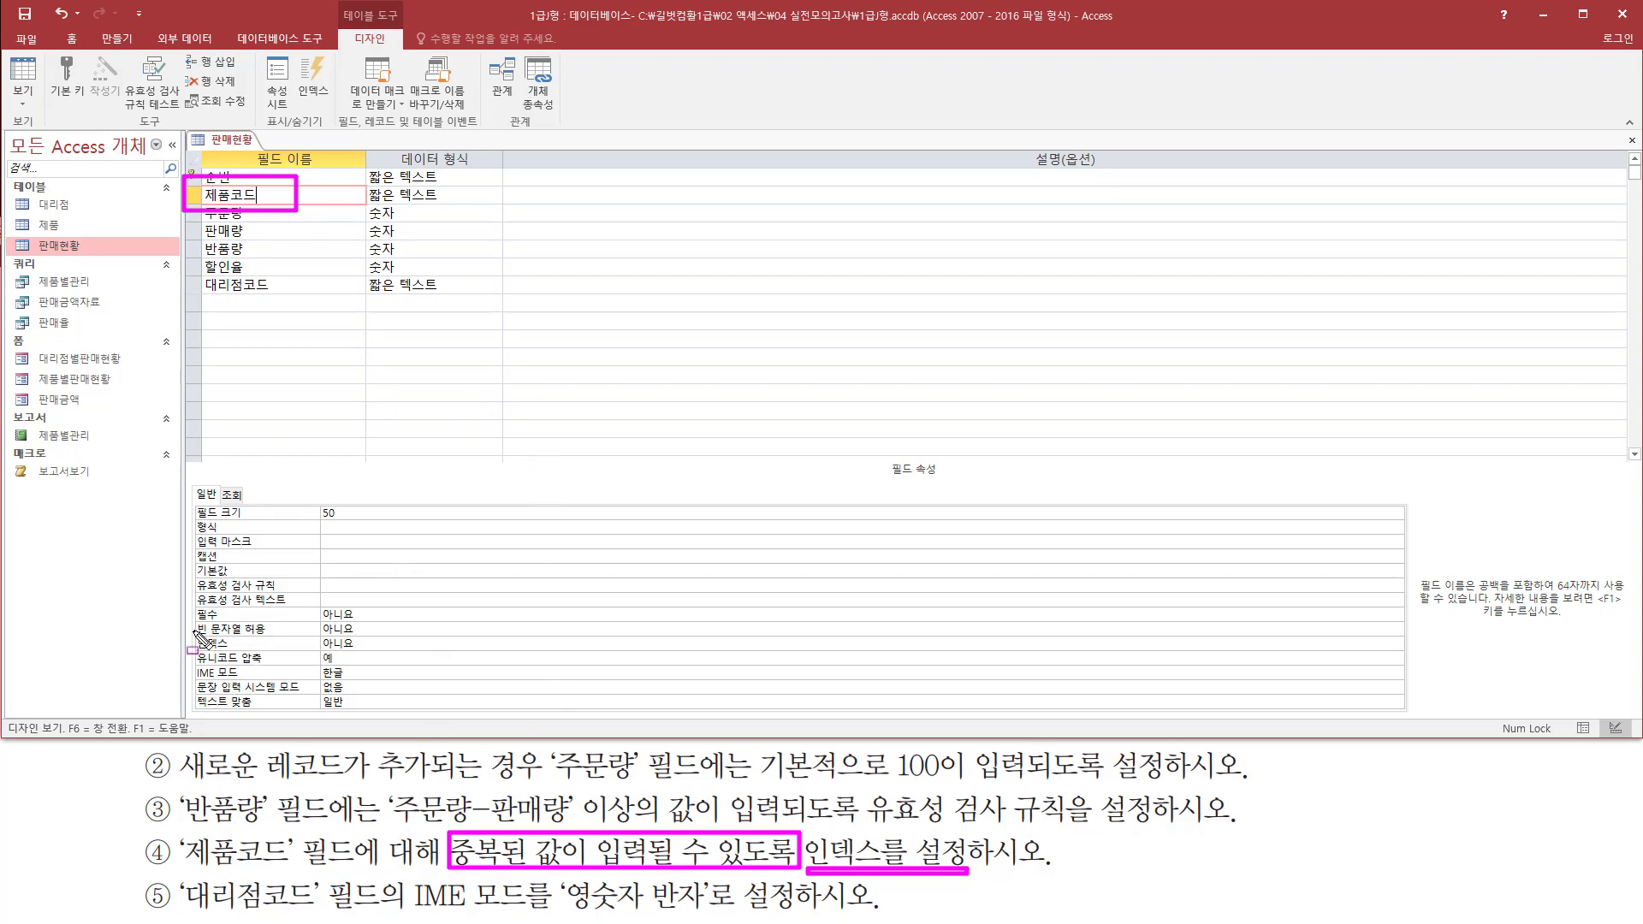
pyautogui.moveTo(194, 631); pyautogui.dragTo(418, 654)
pyautogui.press('Escape')
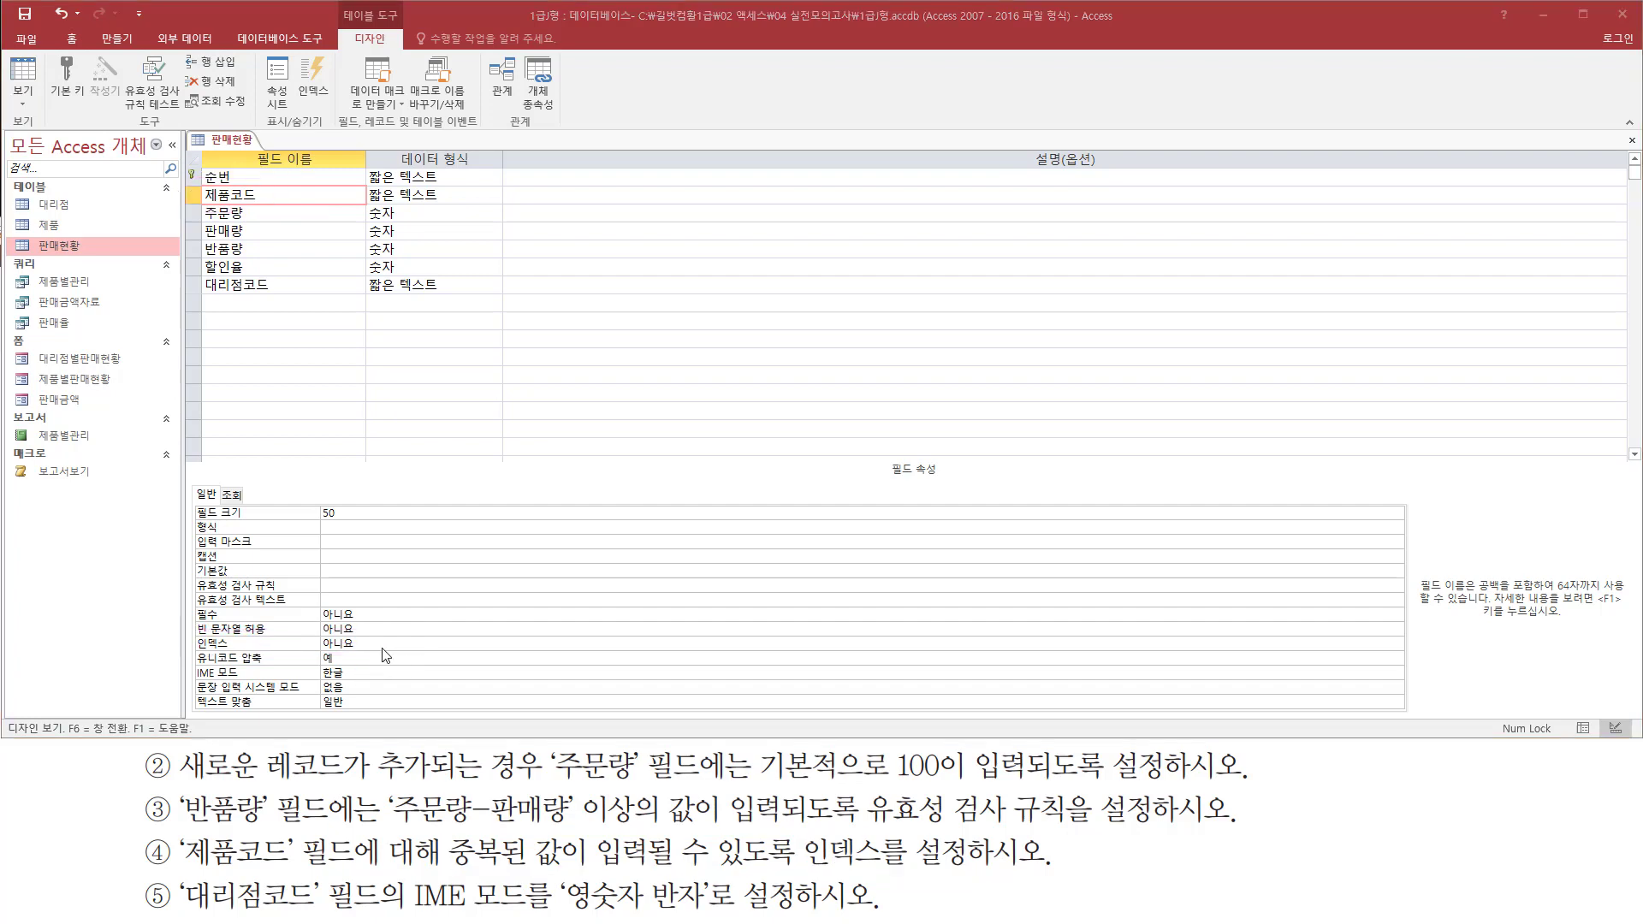
pyautogui.click(448, 642)
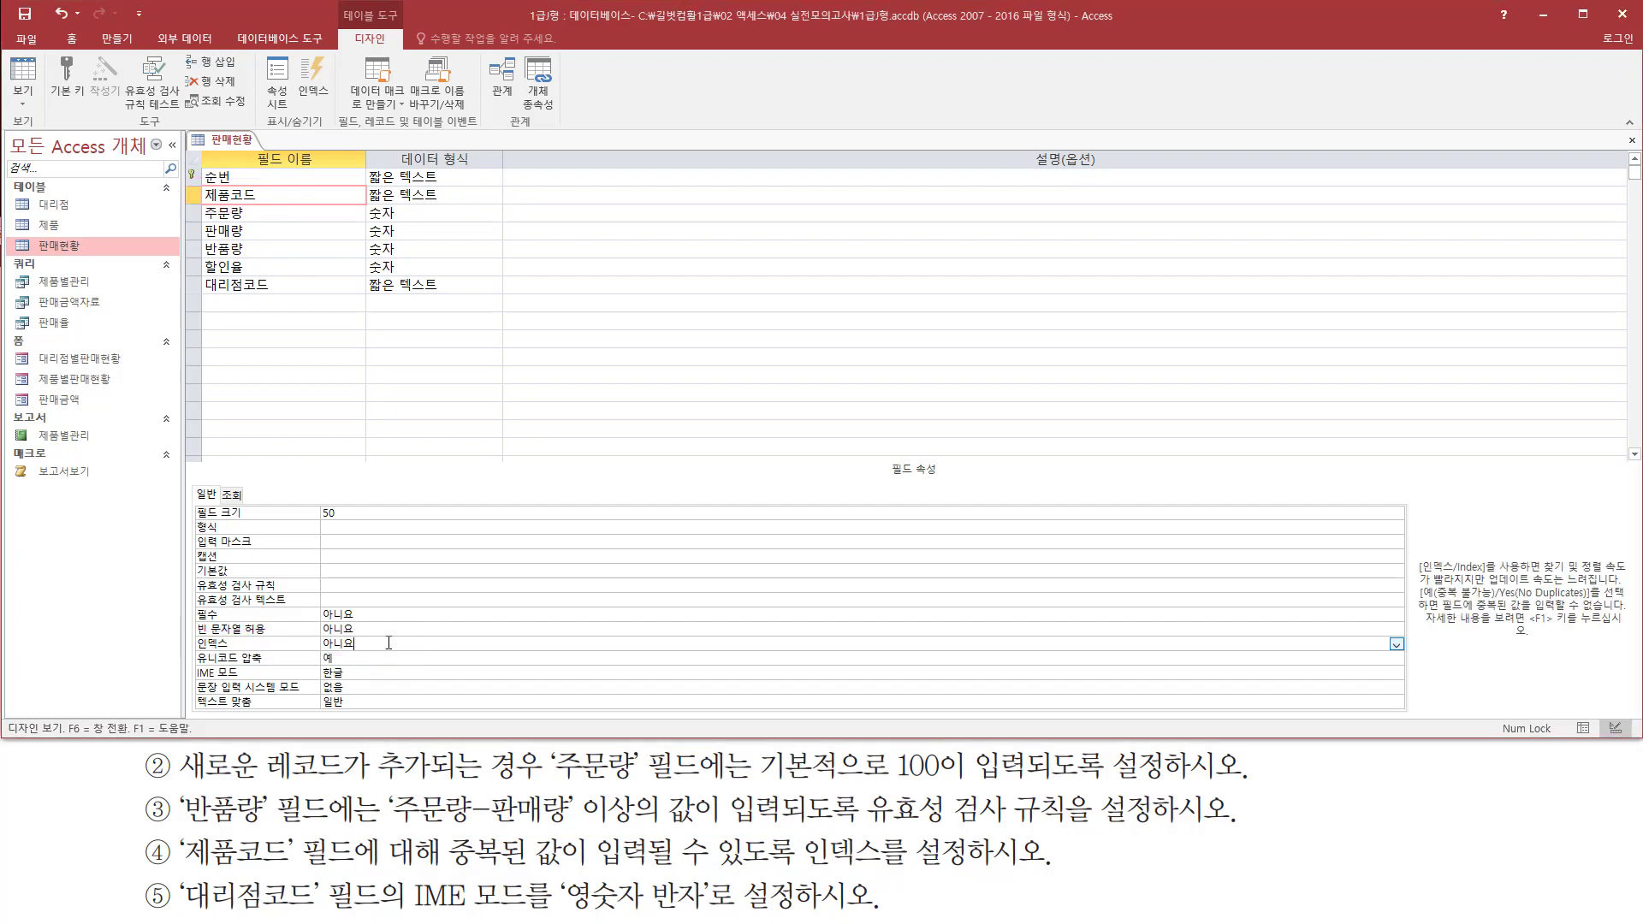
pyautogui.click(1394, 644)
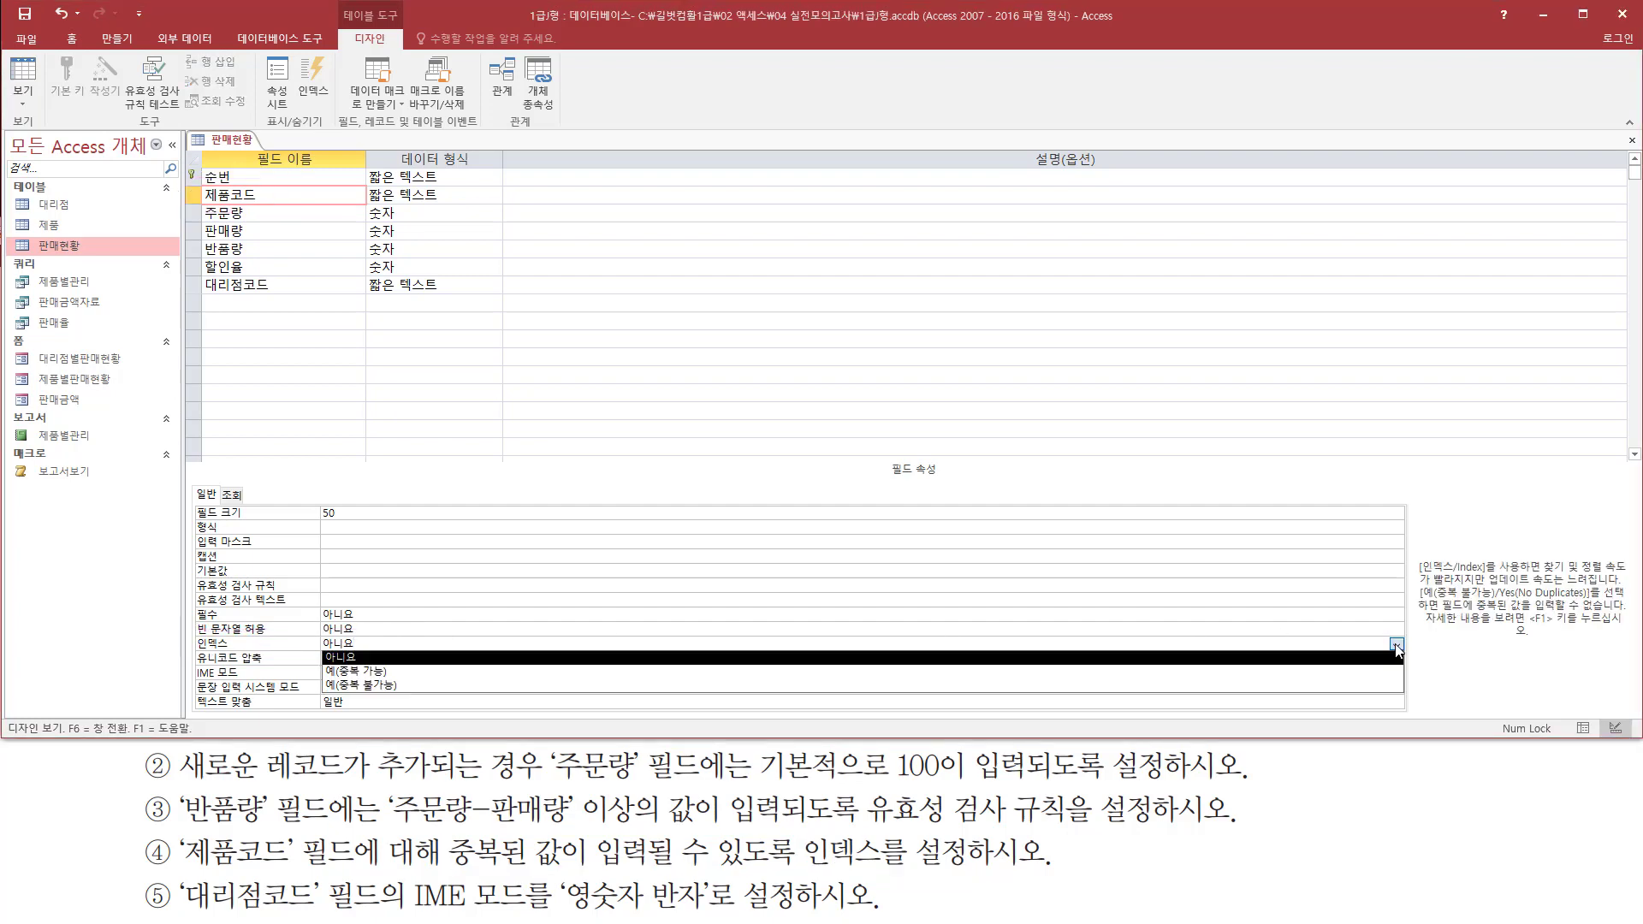
pyautogui.click(431, 672)
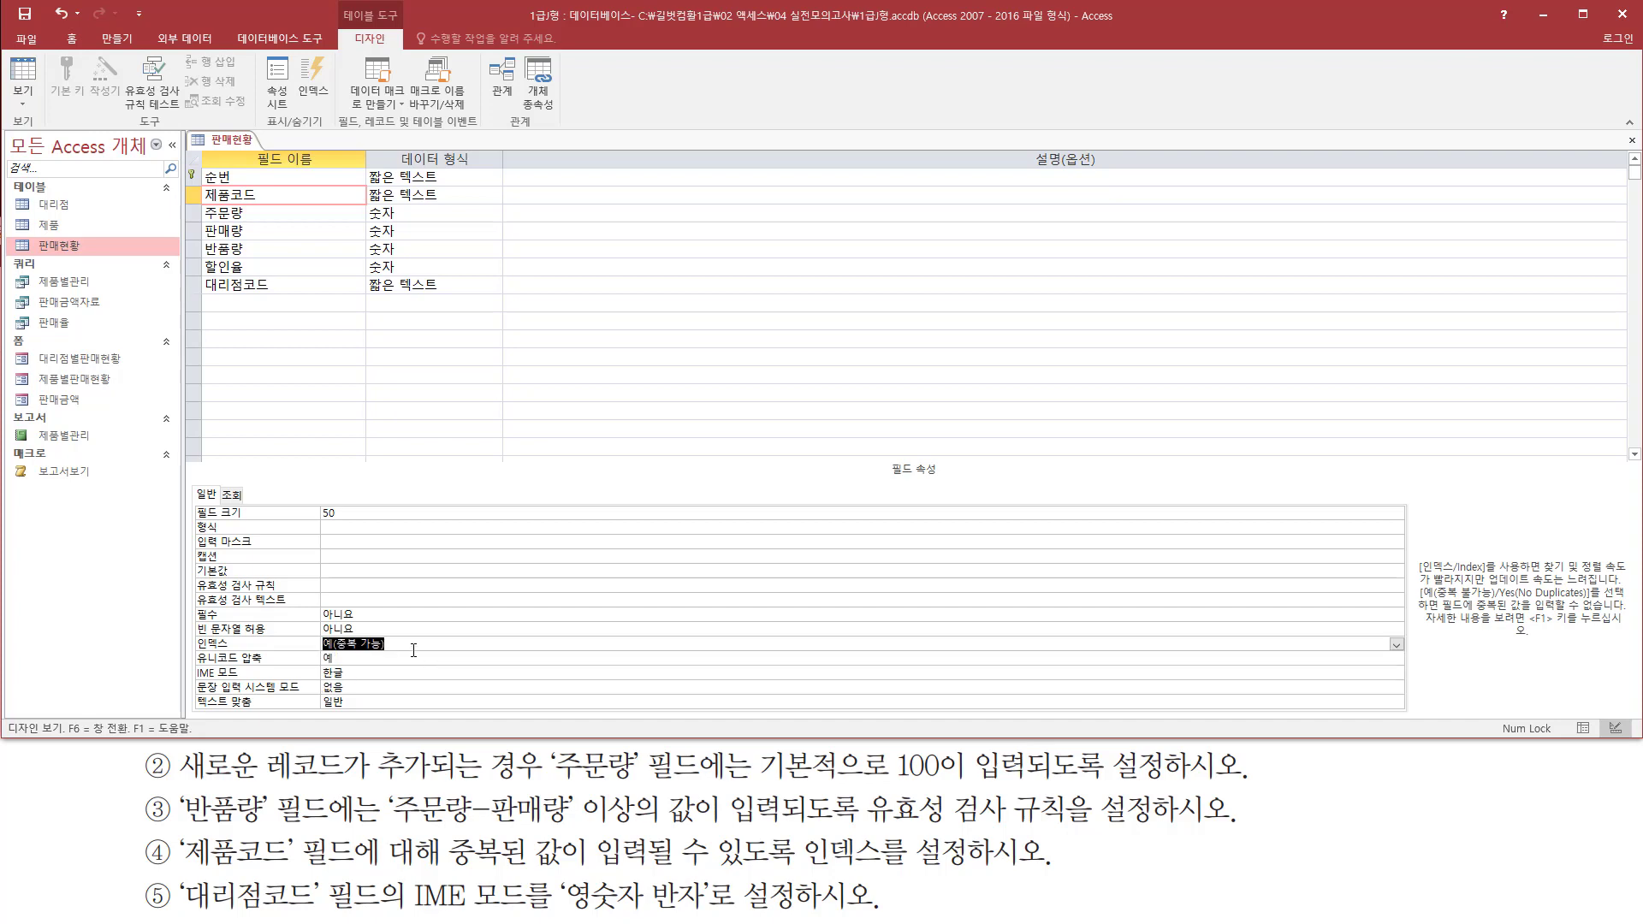
pyautogui.click(414, 646)
pyautogui.hotkey('ctrl', 'shift', 'd')
pyautogui.moveTo(196, 653)
pyautogui.mouseDown()
pyautogui.moveTo(454, 684)
pyautogui.moveTo(426, 635)
pyautogui.mouseUp()
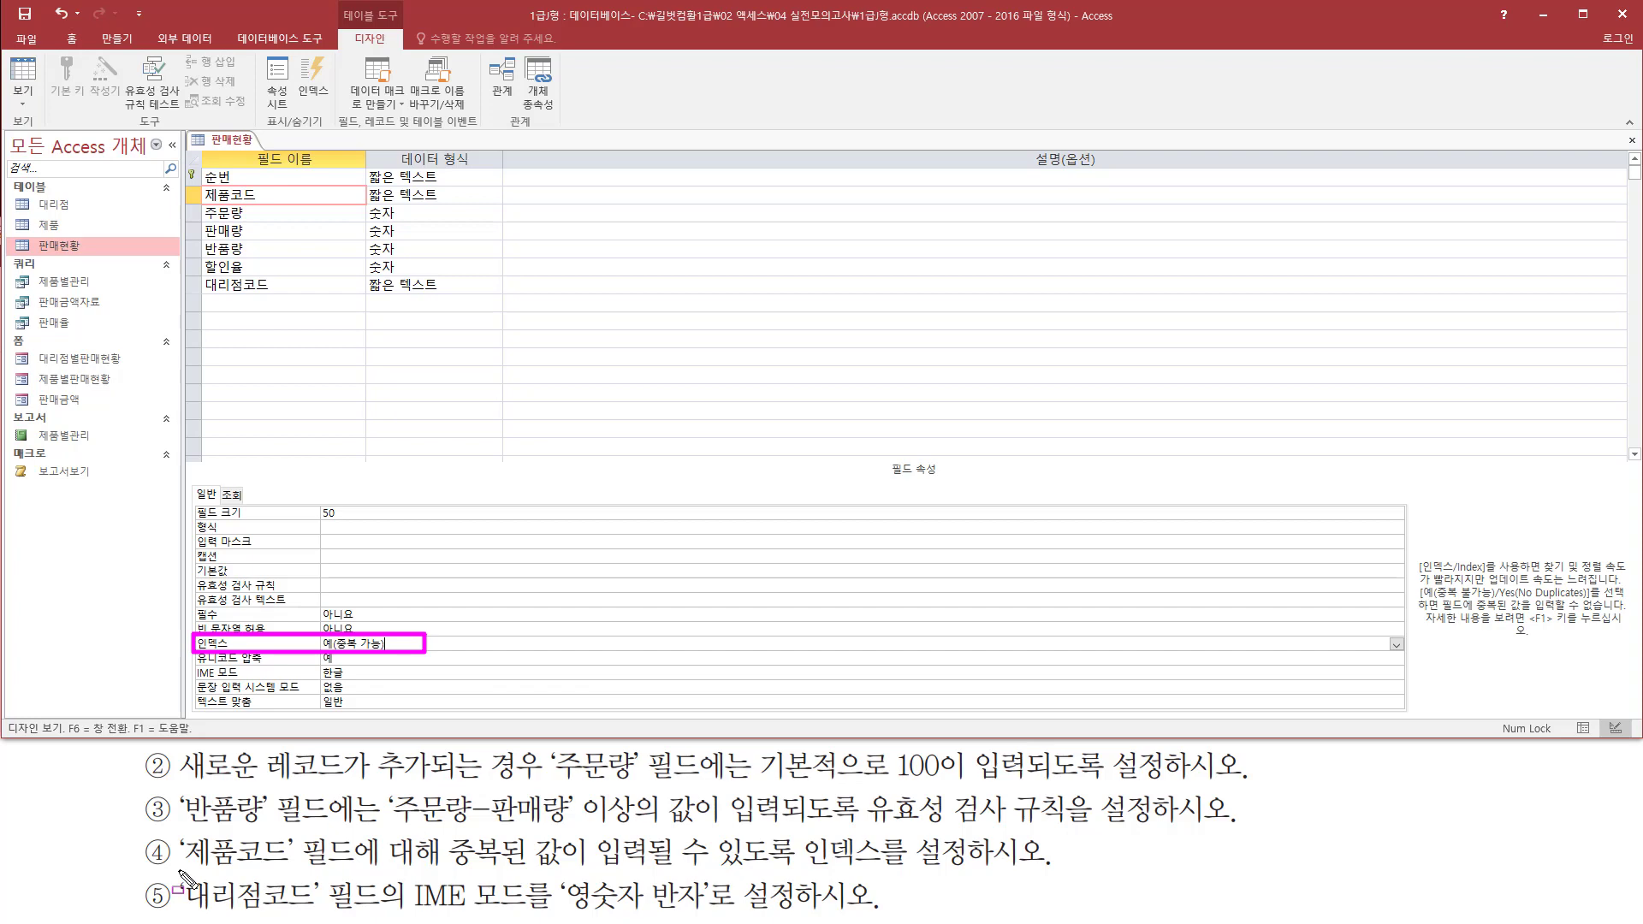
# Set the IME mode of the 대리점코드 field to 영숫자 반자
pyautogui.moveTo(178, 870)
pyautogui.mouseDown()
pyautogui.moveTo(248, 914)
pyautogui.moveTo(396, 912)
pyautogui.mouseUp()
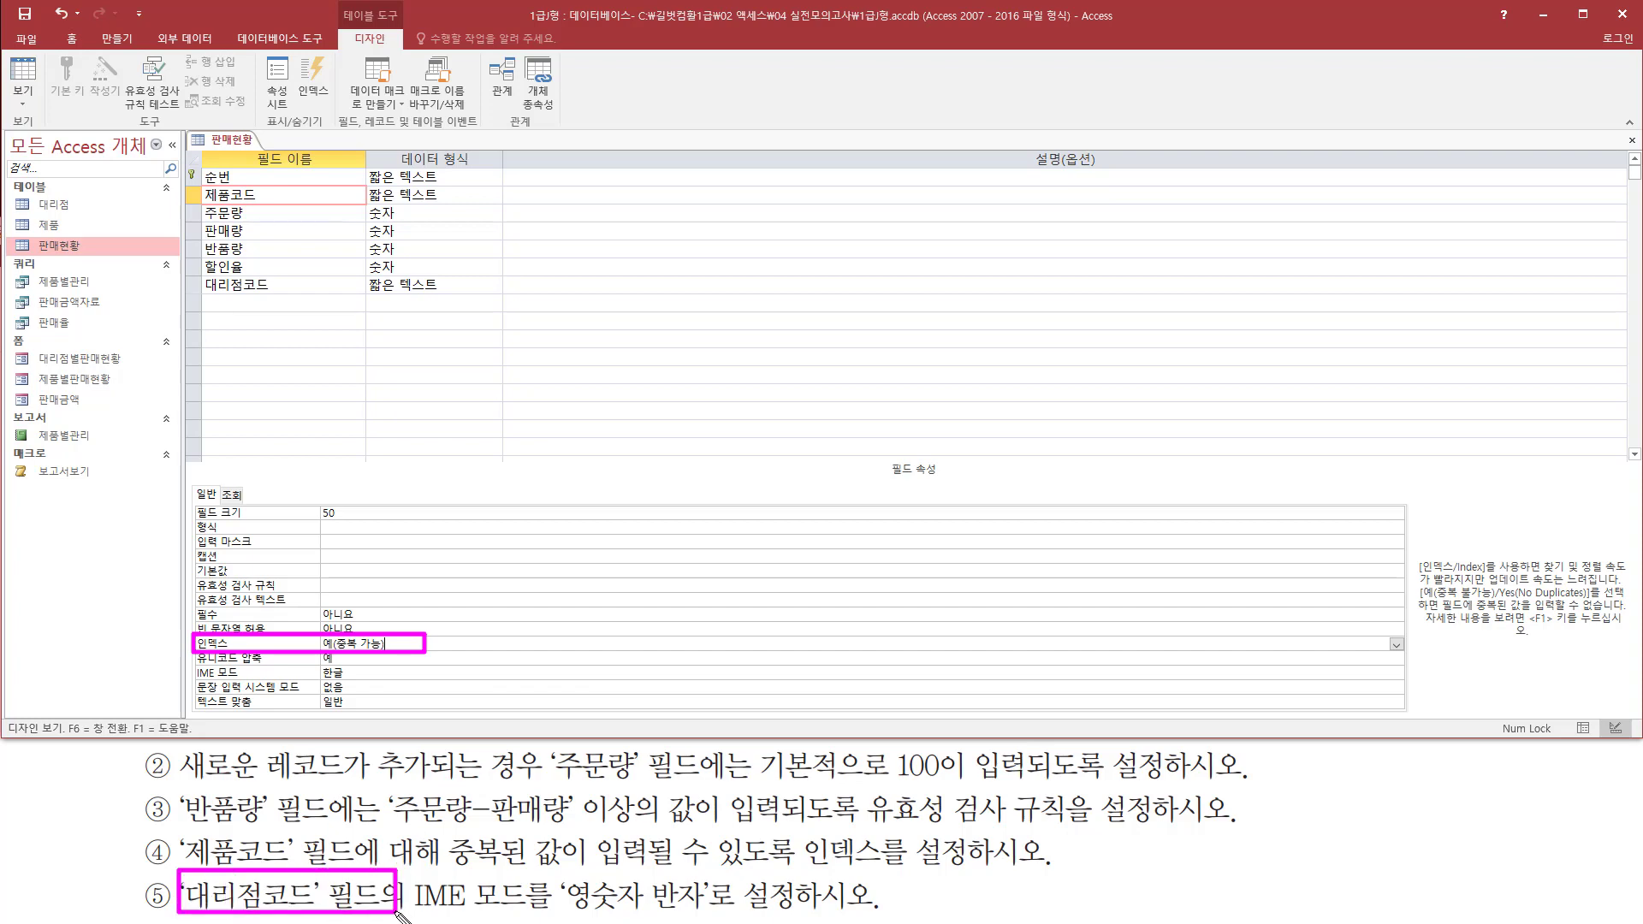
pyautogui.moveTo(193, 297)
pyautogui.mouseDown()
pyautogui.moveTo(344, 297)
pyautogui.moveTo(368, 274)
pyautogui.mouseUp()
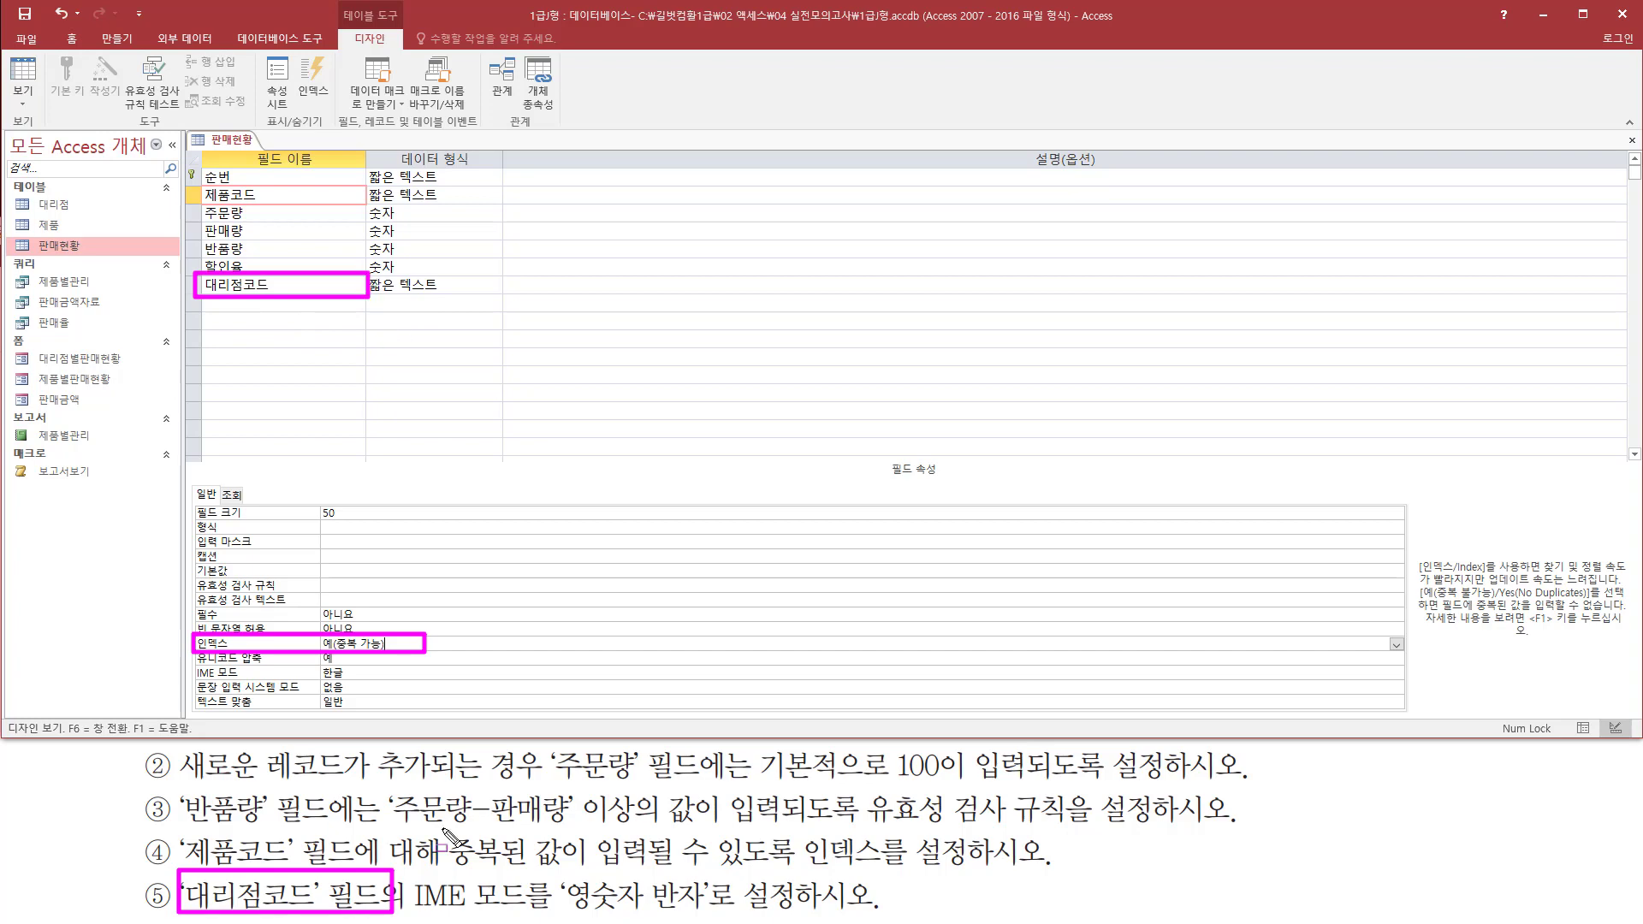
pyautogui.moveTo(398, 912)
pyautogui.mouseDown()
pyautogui.moveTo(580, 900)
pyautogui.moveTo(722, 916)
pyautogui.mouseUp()
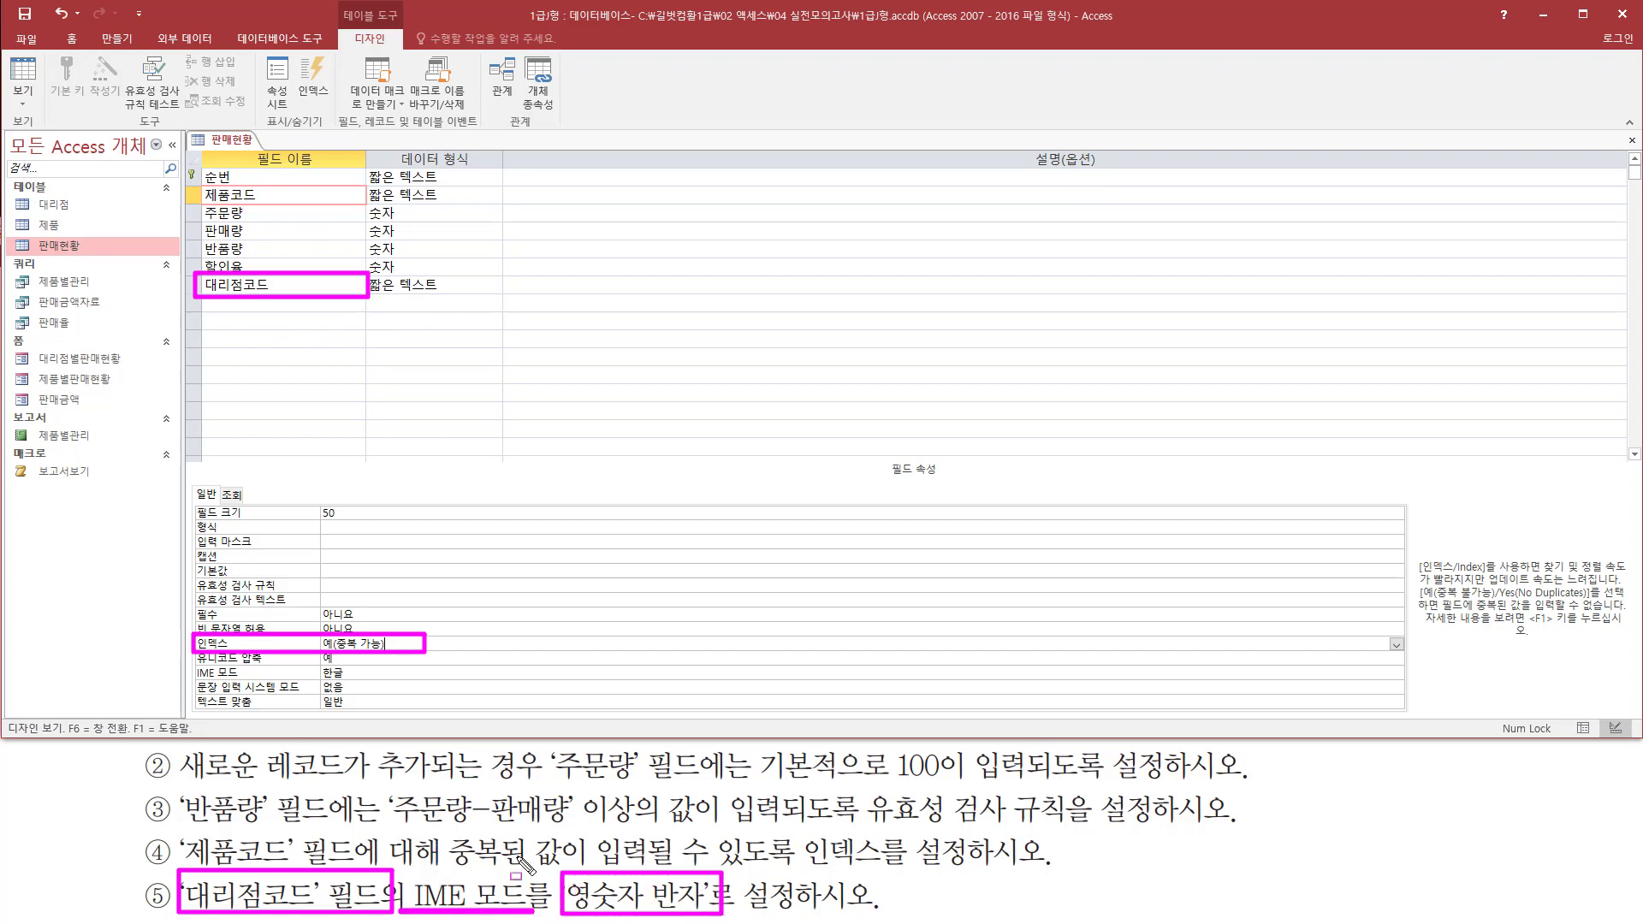
pyautogui.press('Escape')
pyautogui.click(277, 283)
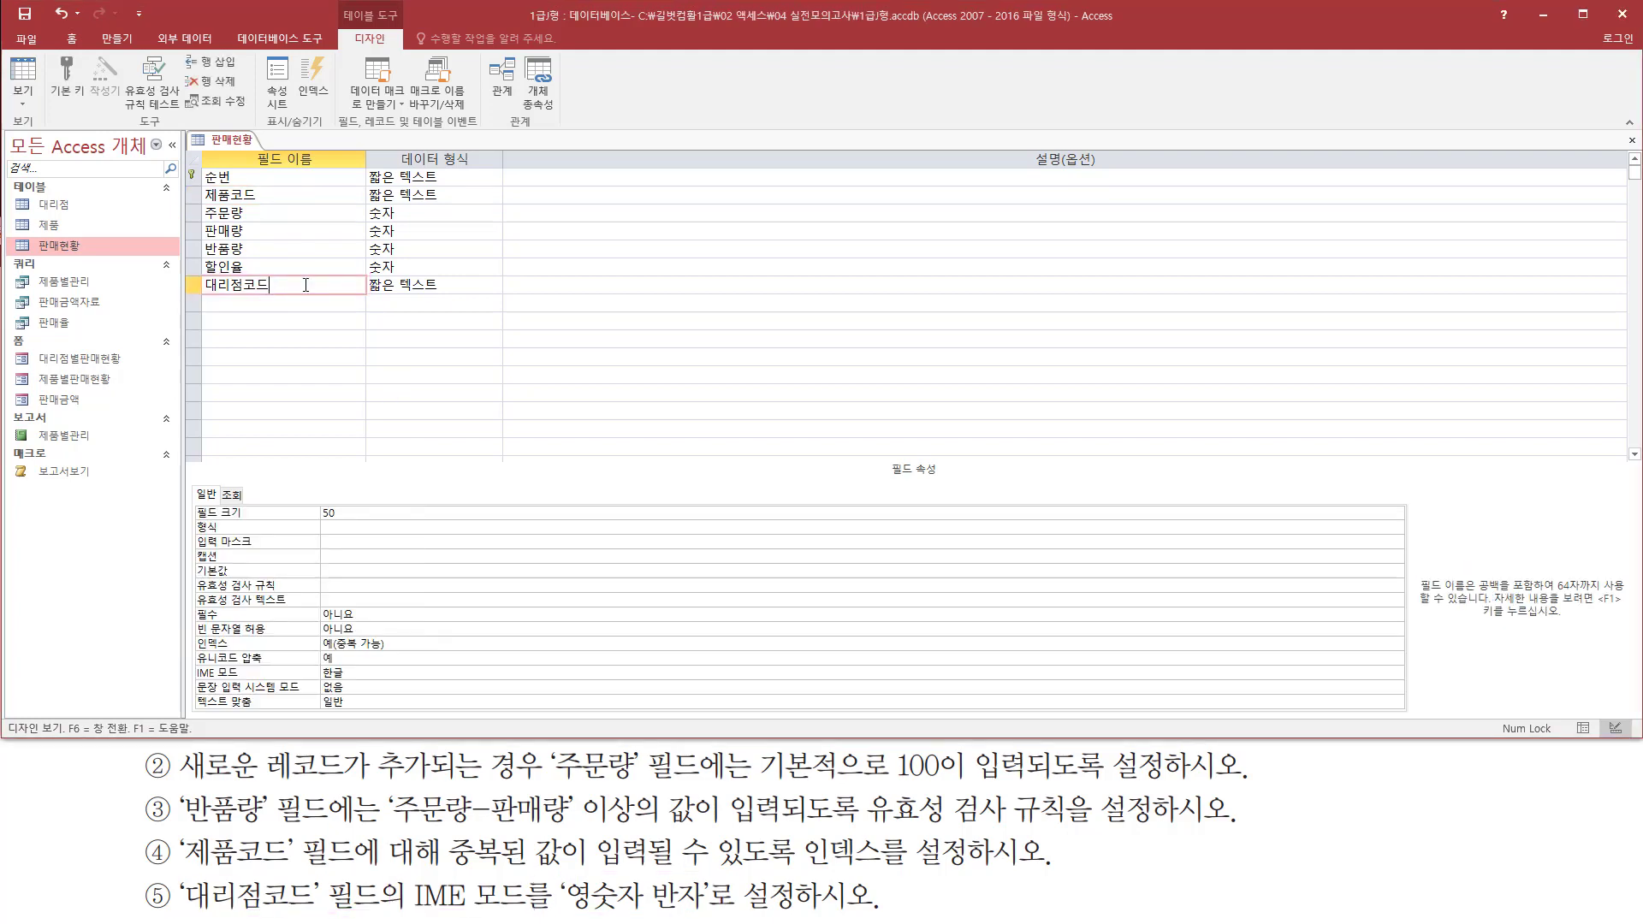
pyautogui.moveTo(177, 272); pyautogui.dragTo(371, 298)
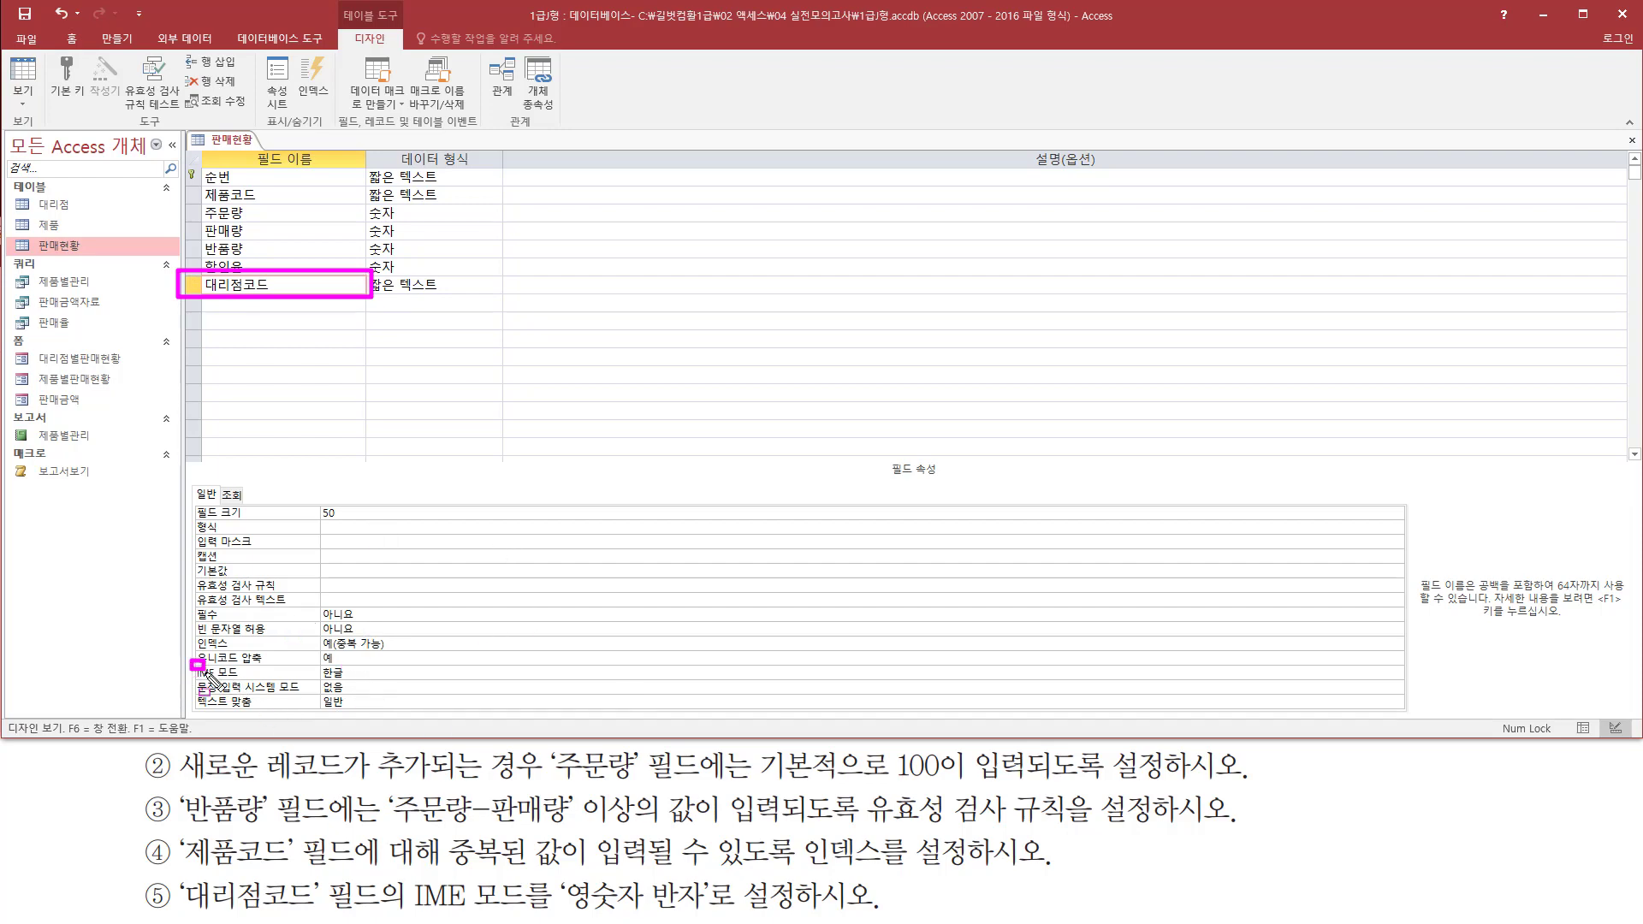
pyautogui.moveTo(190, 658); pyautogui.dragTo(390, 683)
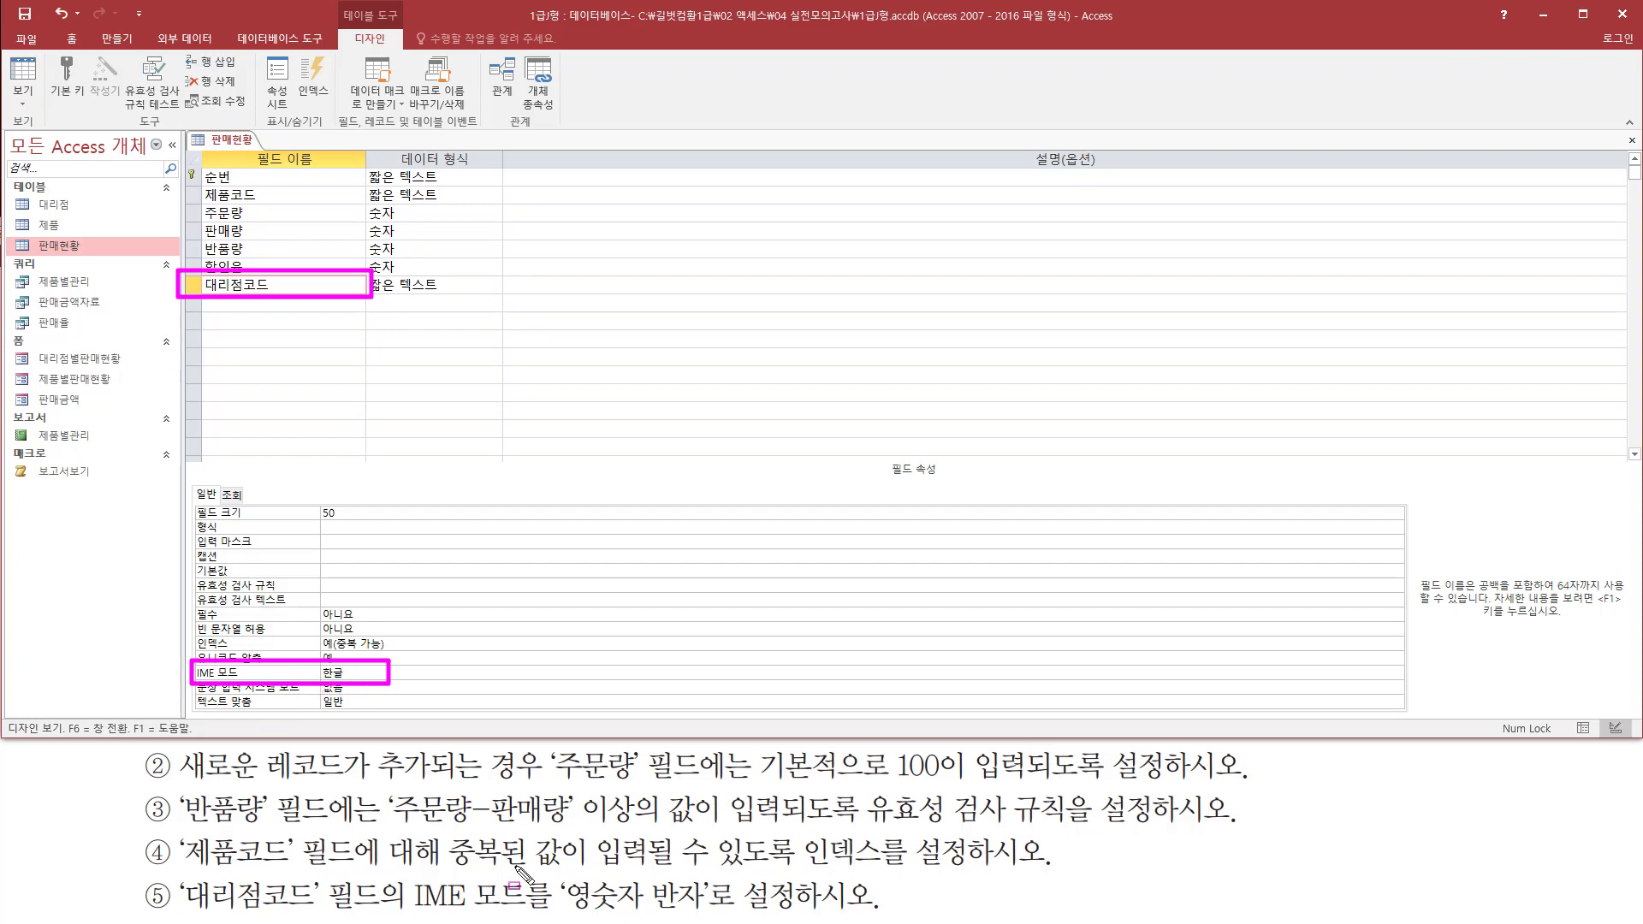
pyautogui.moveTo(556, 913); pyautogui.dragTo(714, 915)
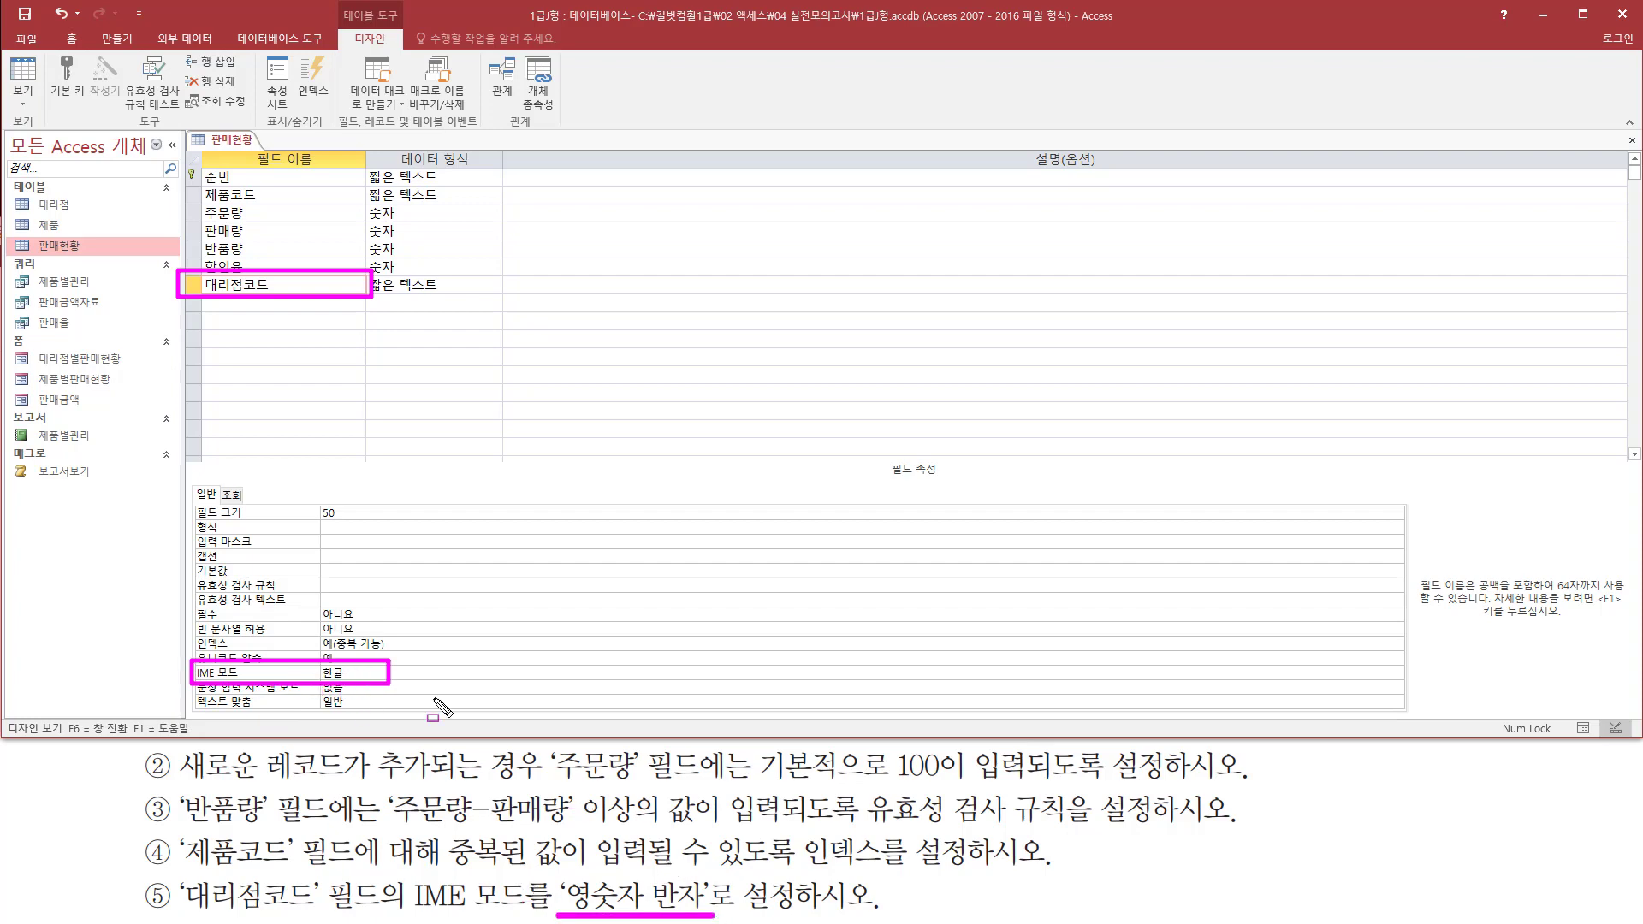
pyautogui.click(366, 673)
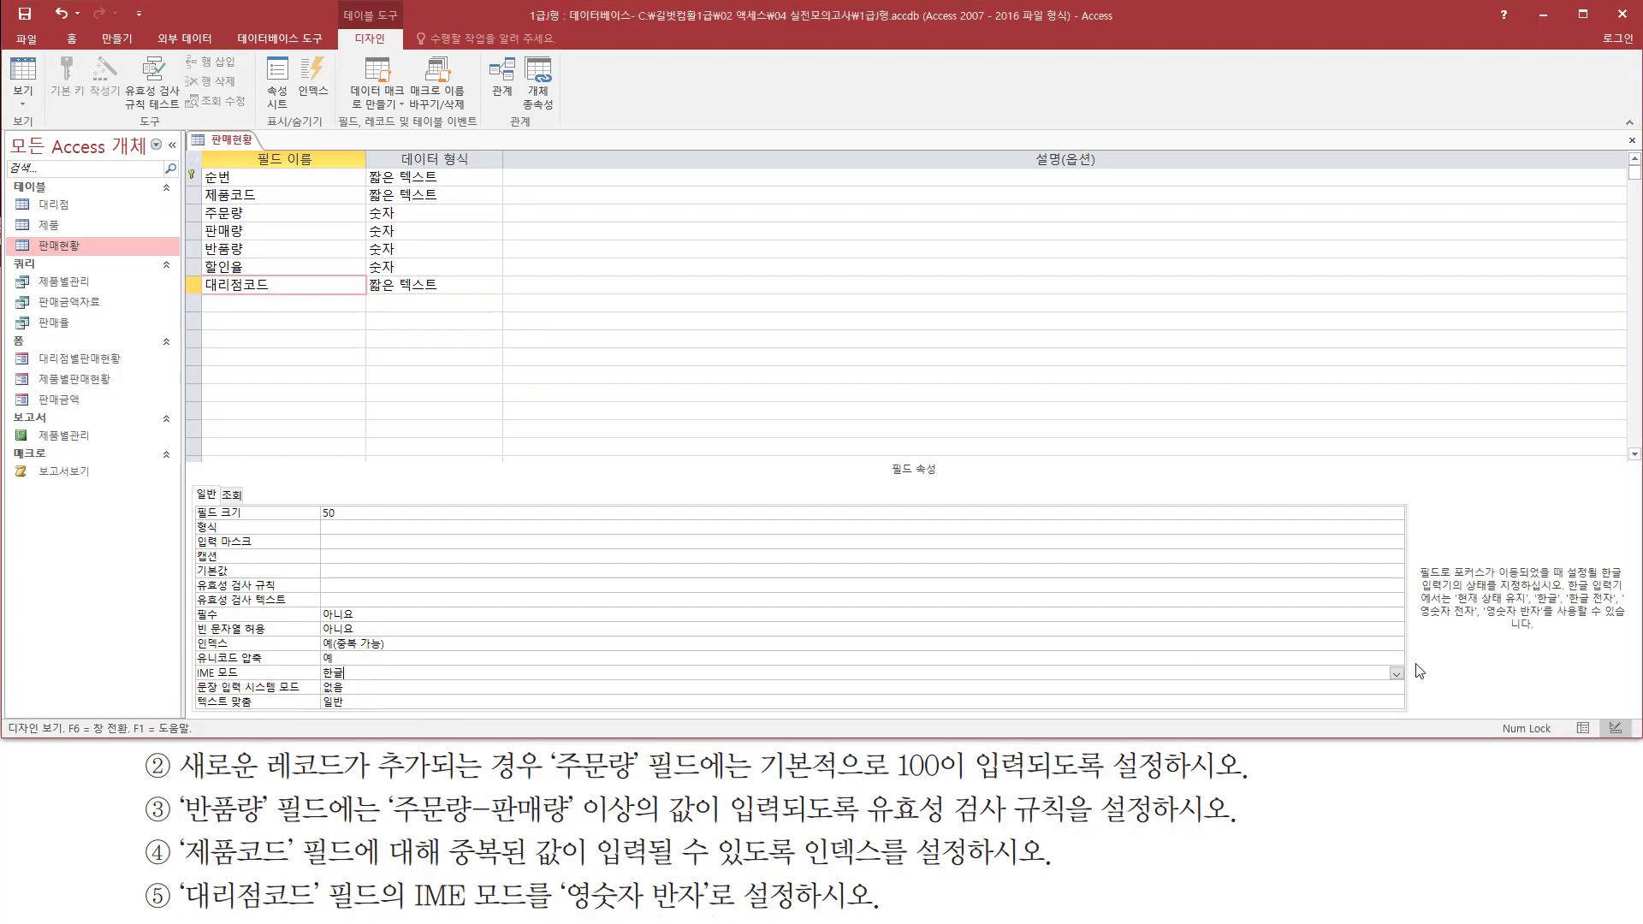
pyautogui.click(1396, 673)
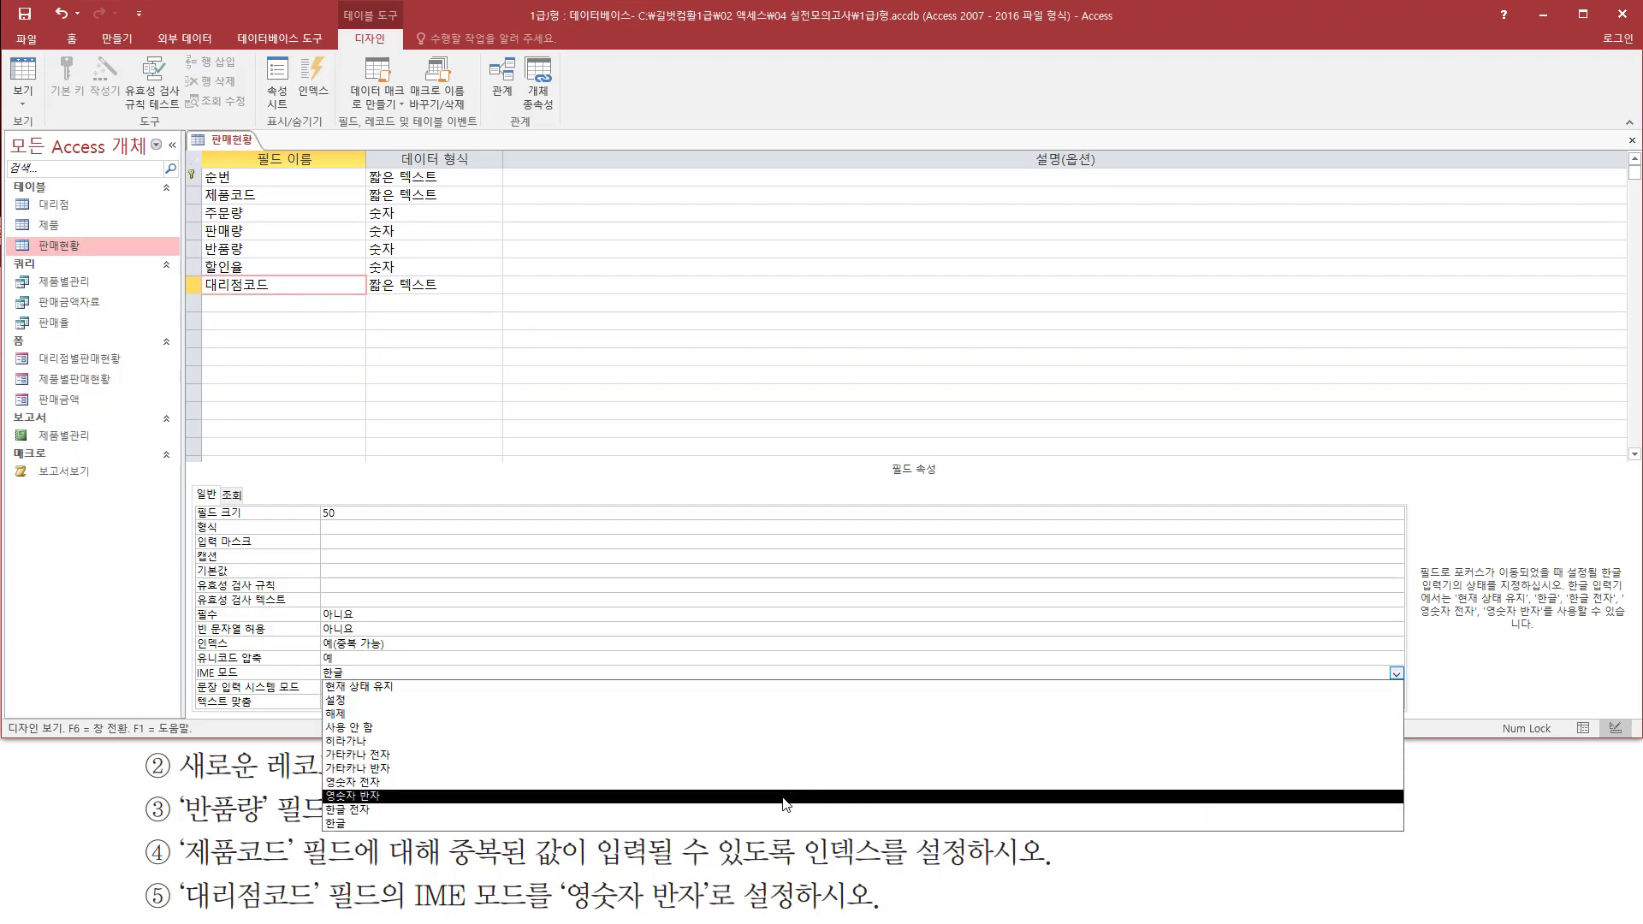
pyautogui.click(786, 804)
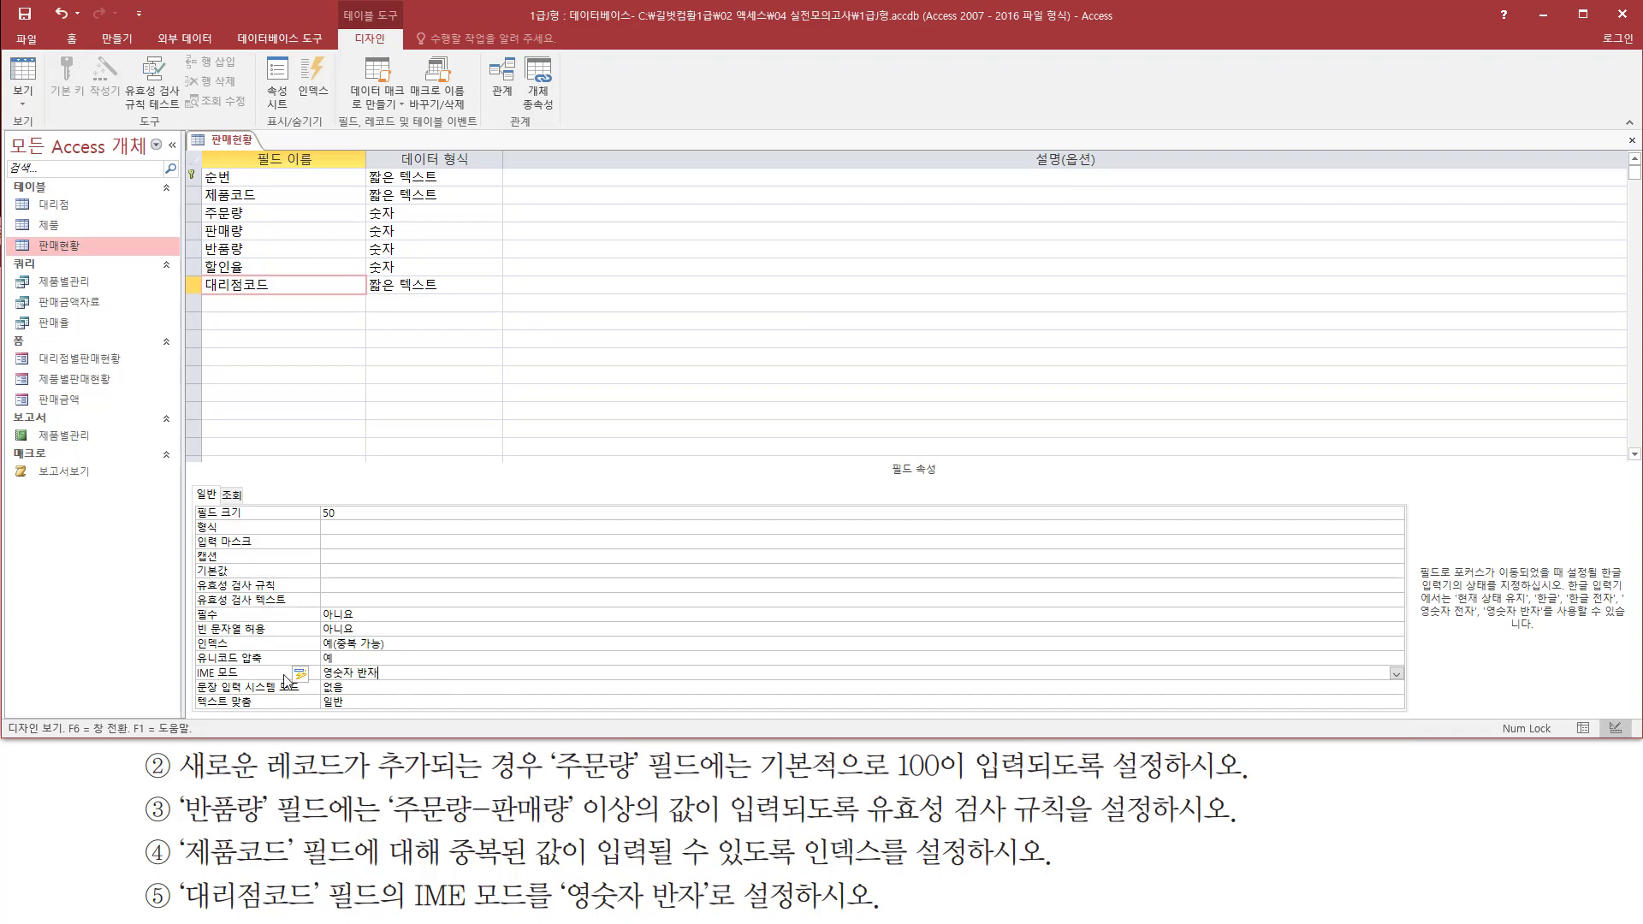
pyautogui.moveTo(193, 684)
pyautogui.mouseDown()
pyautogui.moveTo(337, 694)
pyautogui.moveTo(418, 667)
pyautogui.mouseUp()
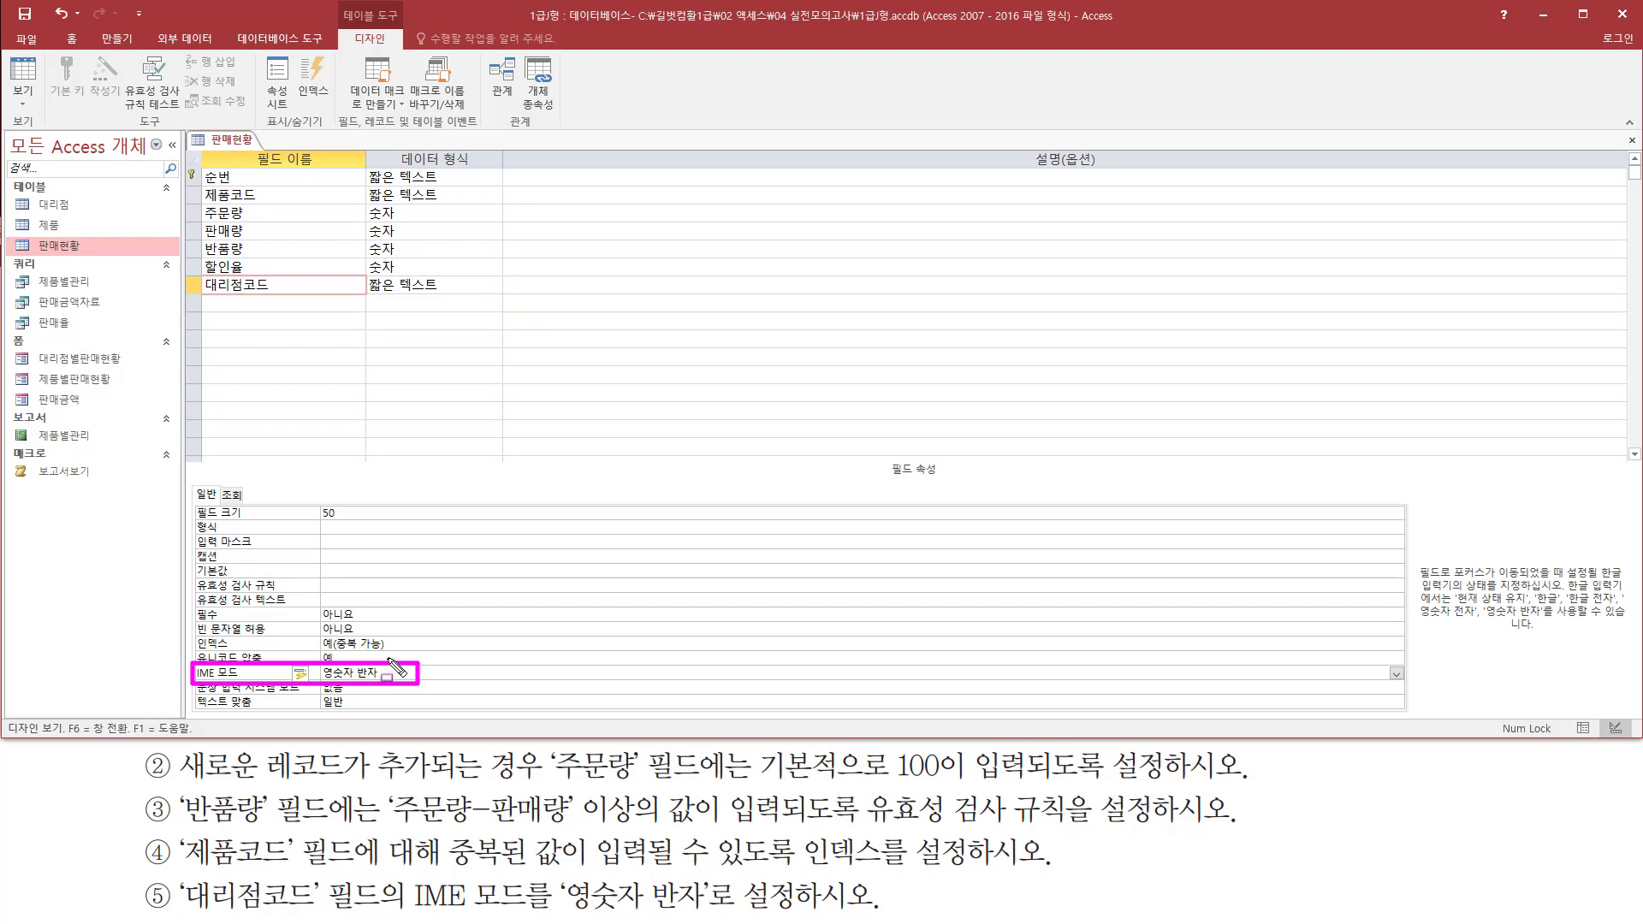
pyautogui.press('Escape')
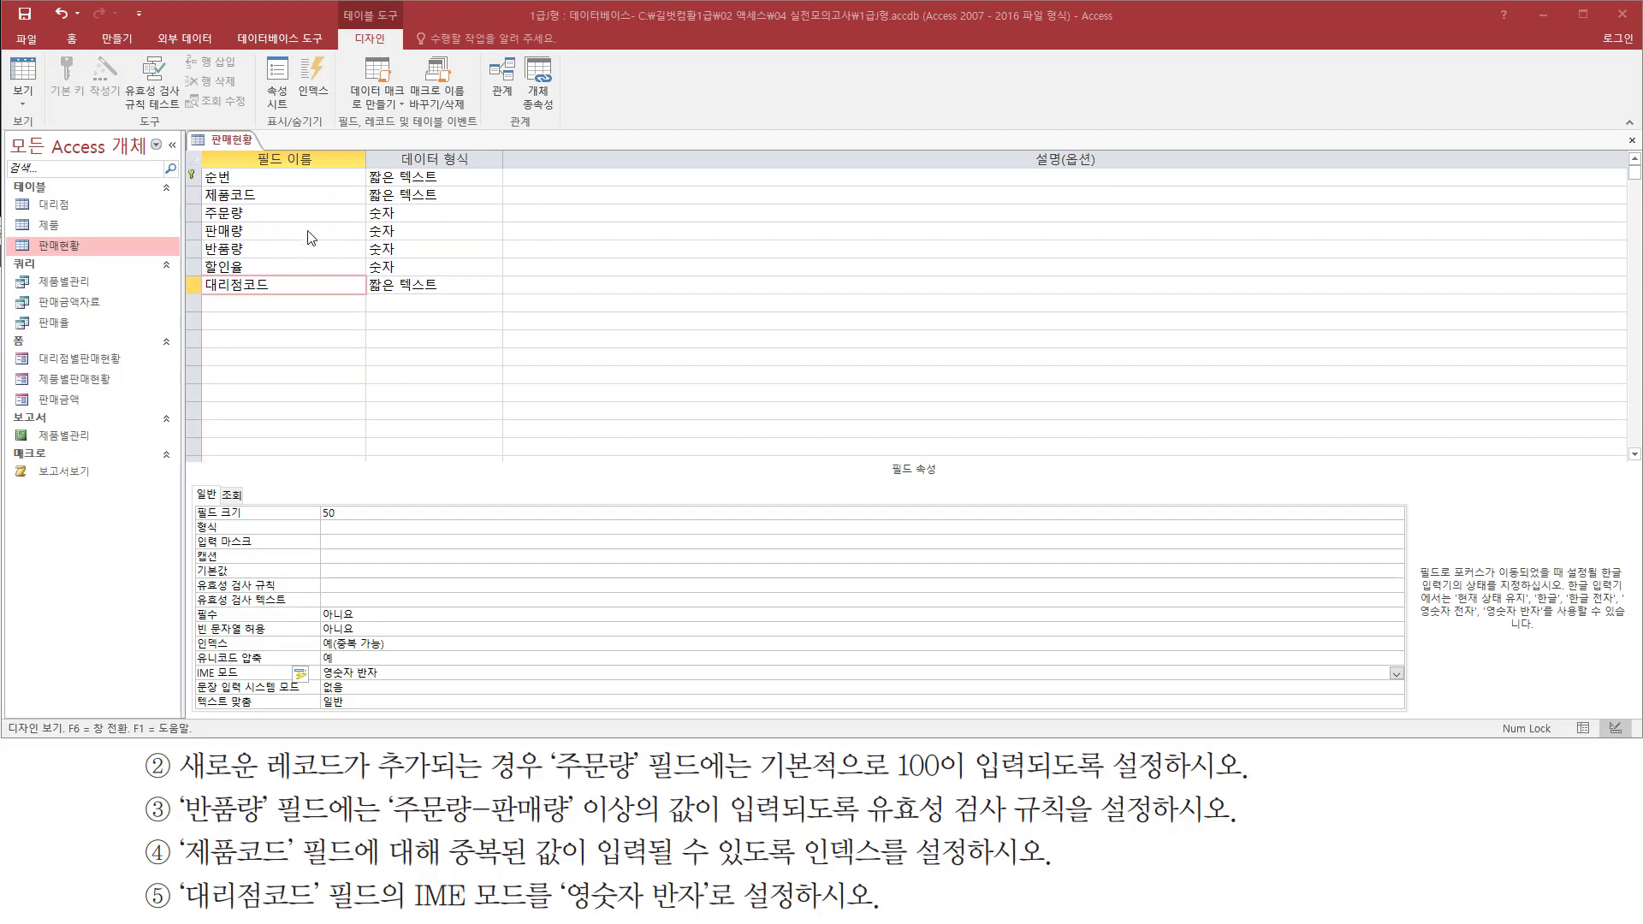
# Switch the 판매현황 table to datasheet view, saving the design and agreeing to test existing data against the new rules
pyautogui.moveTo(181, 160)
pyautogui.mouseDown()
pyautogui.moveTo(212, 187)
pyautogui.moveTo(278, 188)
pyautogui.mouseUp()
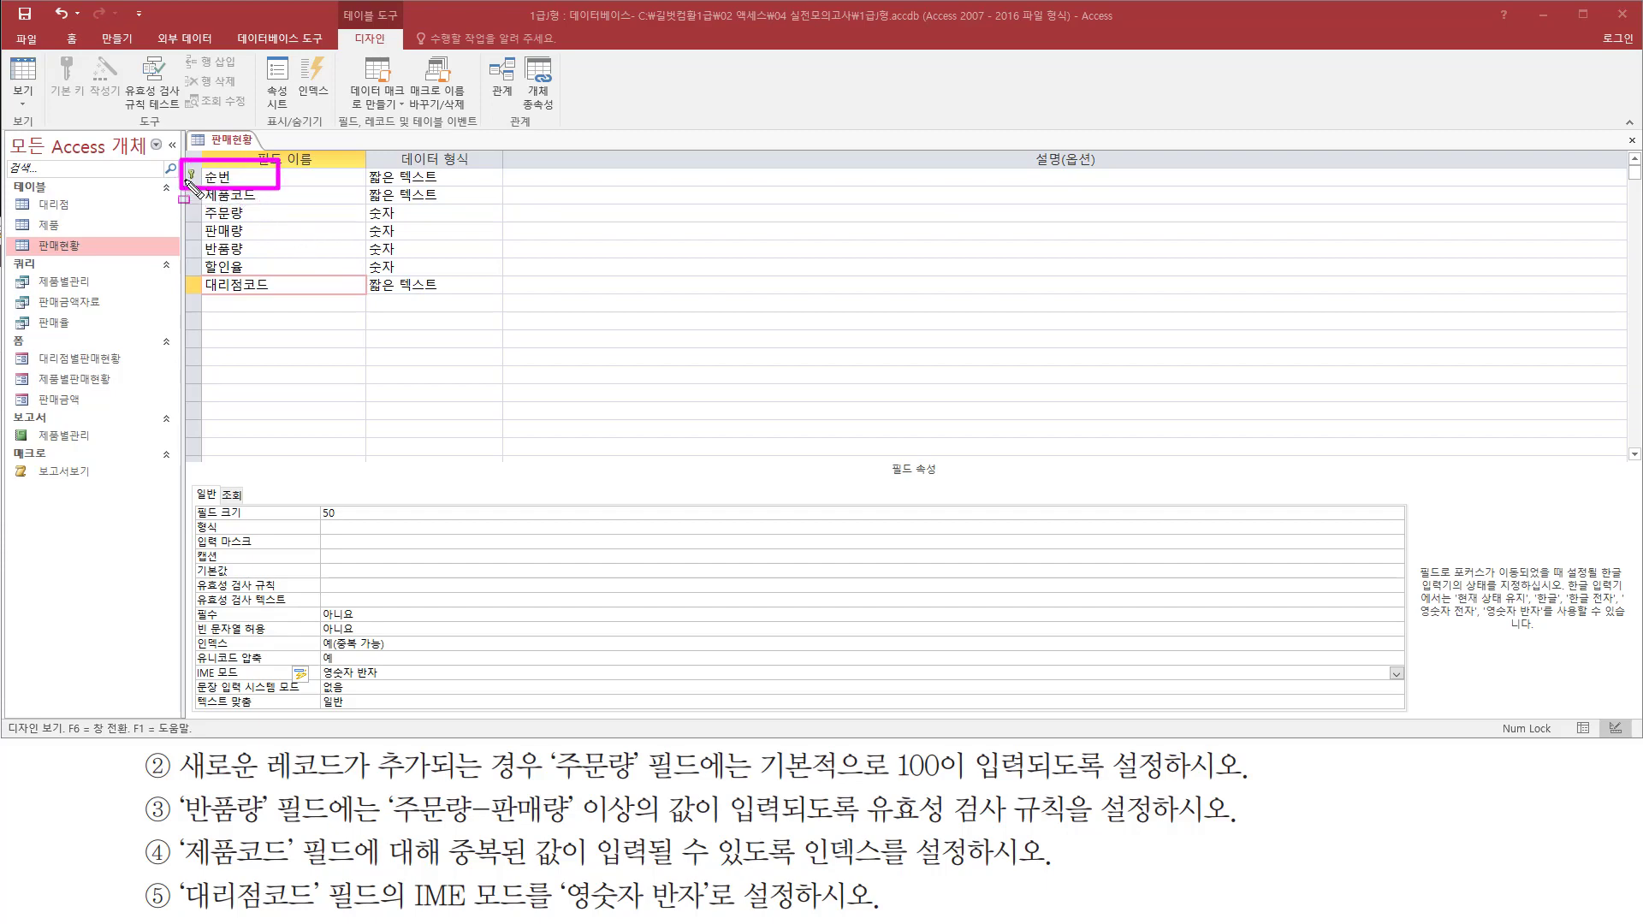
pyautogui.press('Escape')
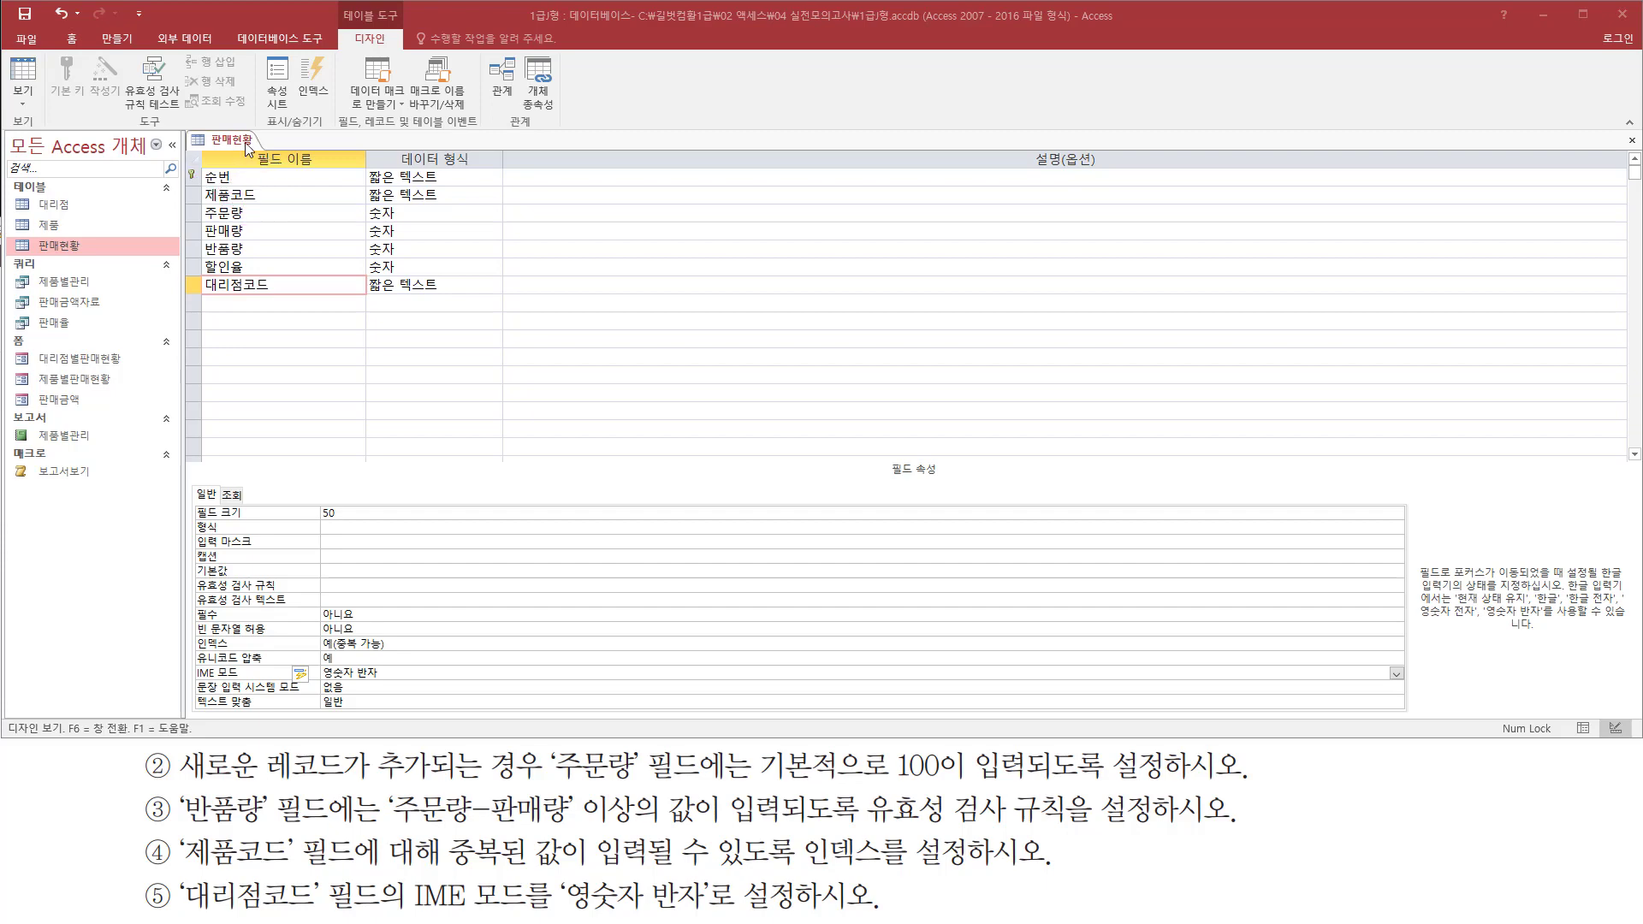
pyautogui.rightClick(248, 147)
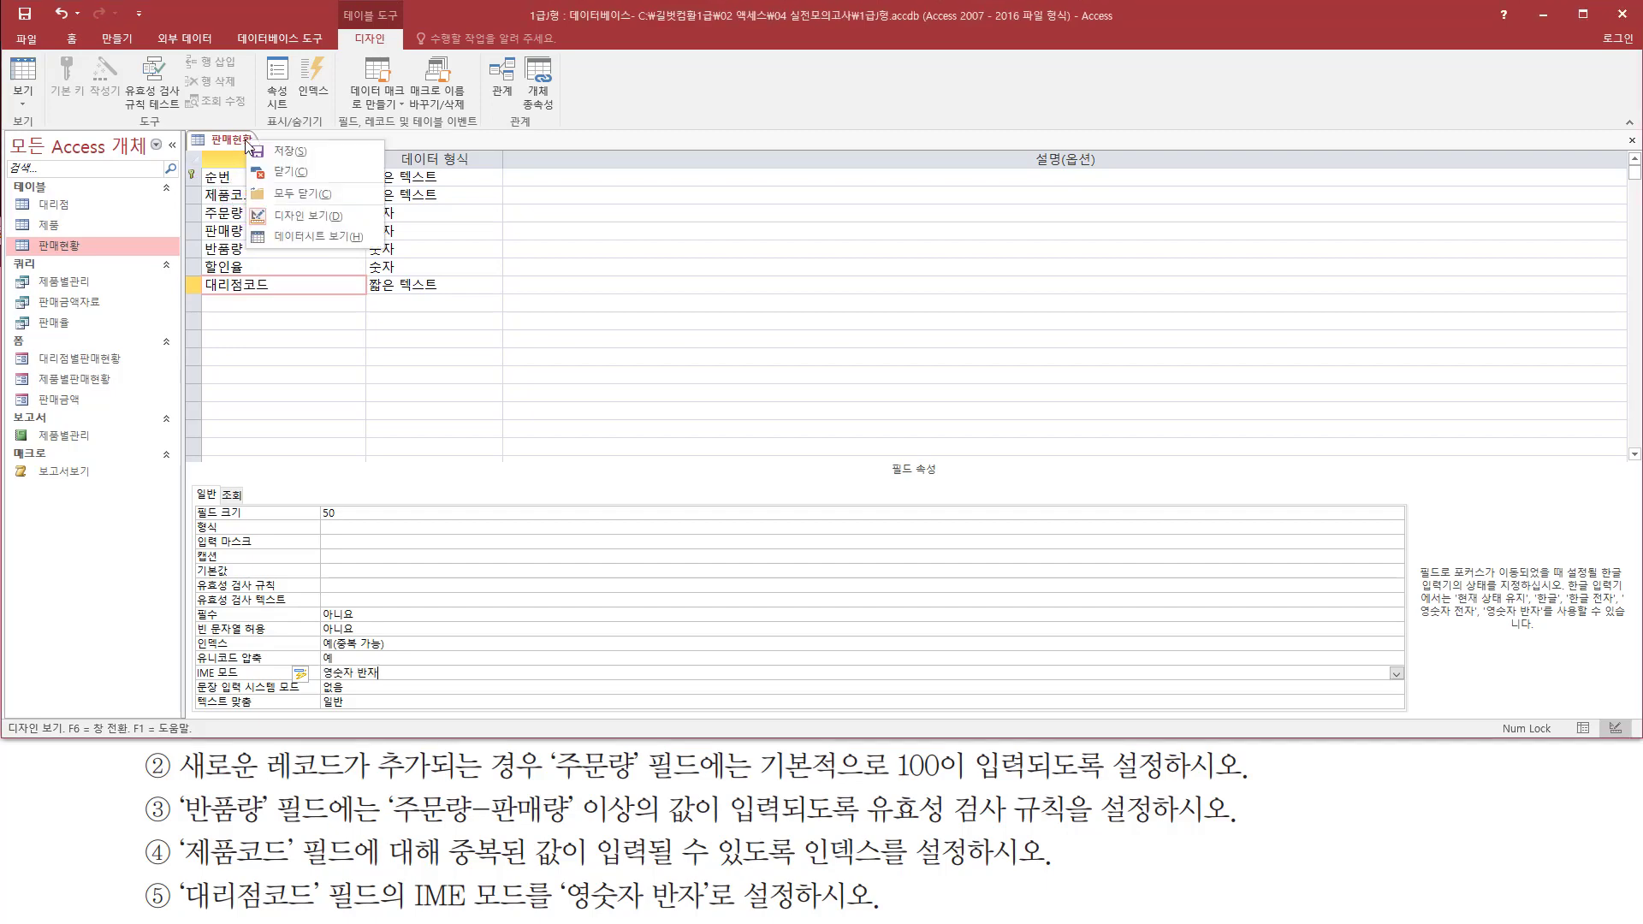
pyautogui.click(305, 236)
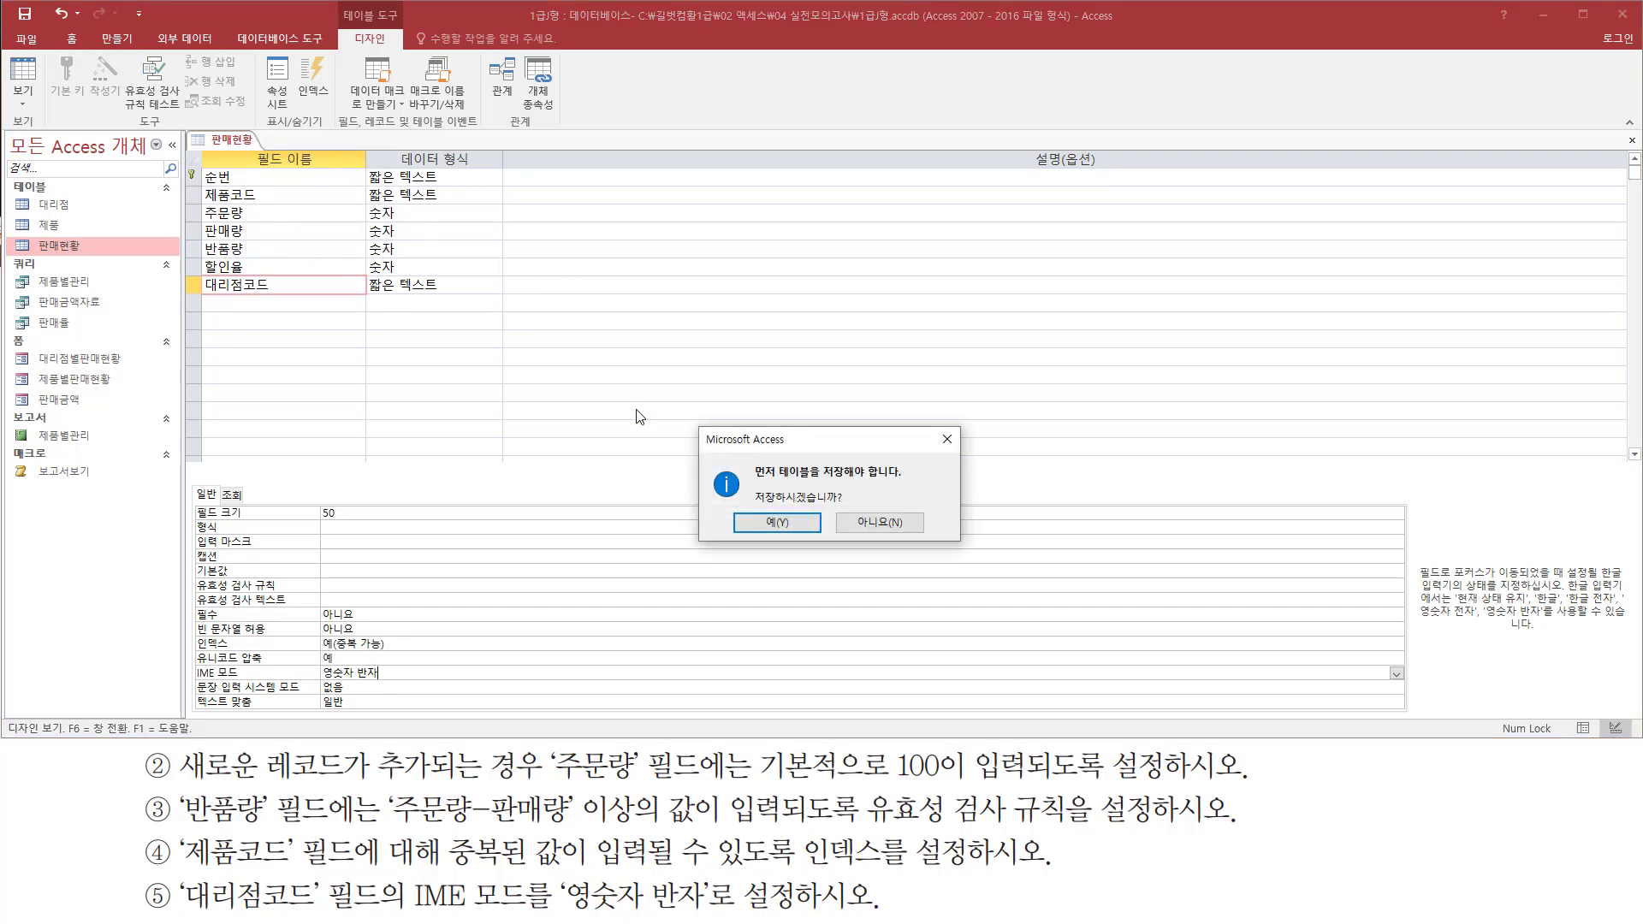
pyautogui.click(765, 523)
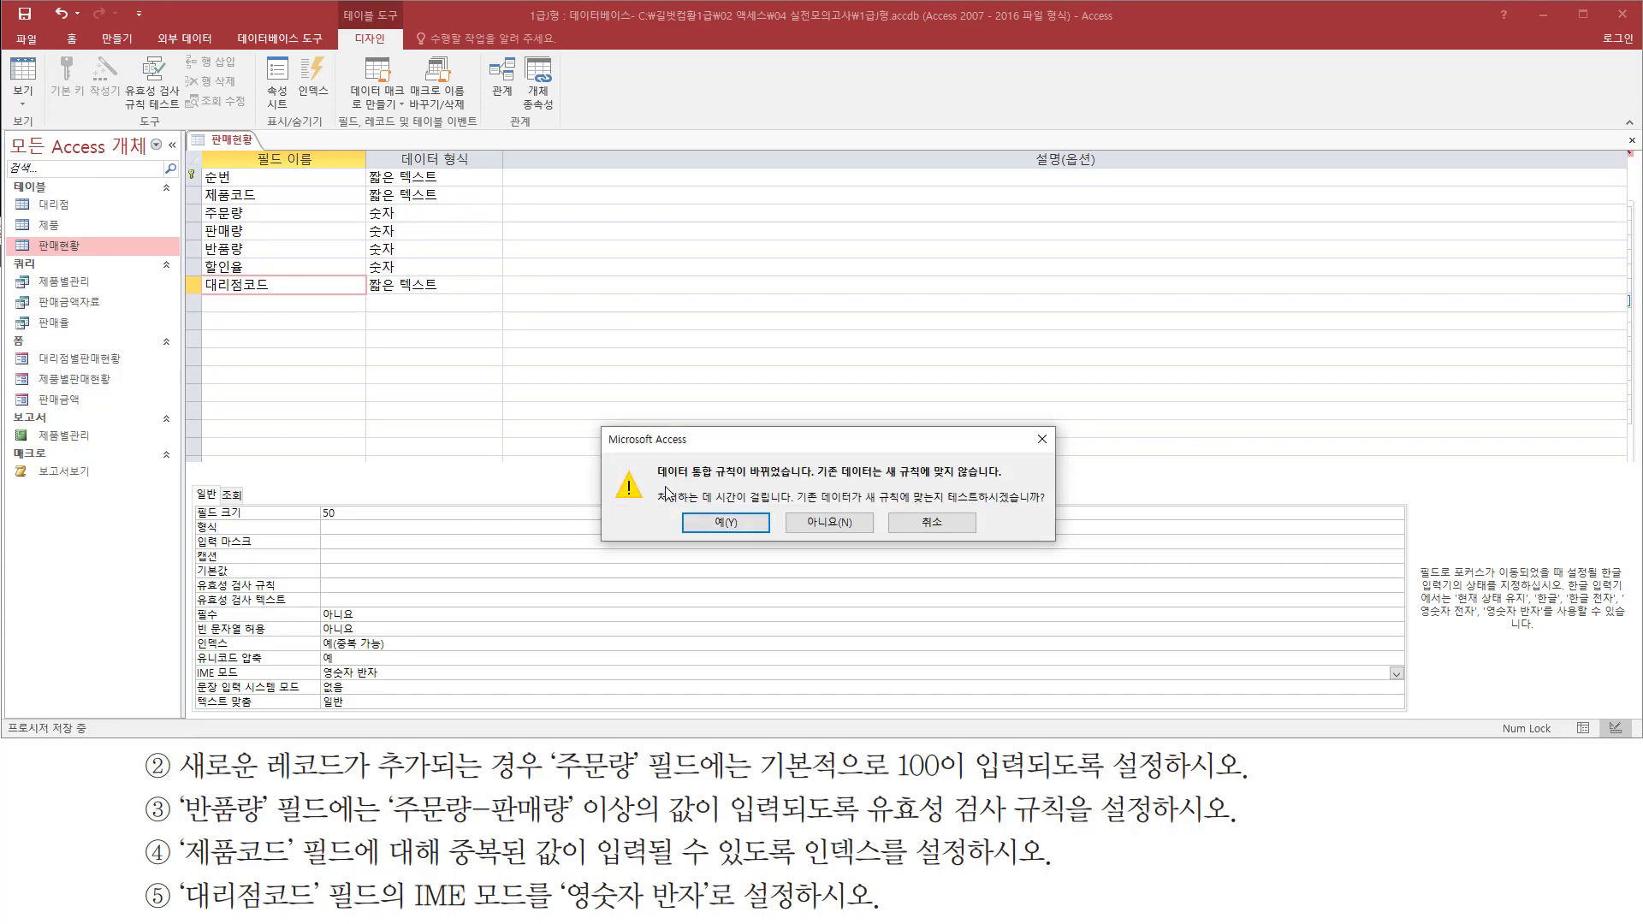
pyautogui.moveTo(654, 477); pyautogui.dragTo(804, 477)
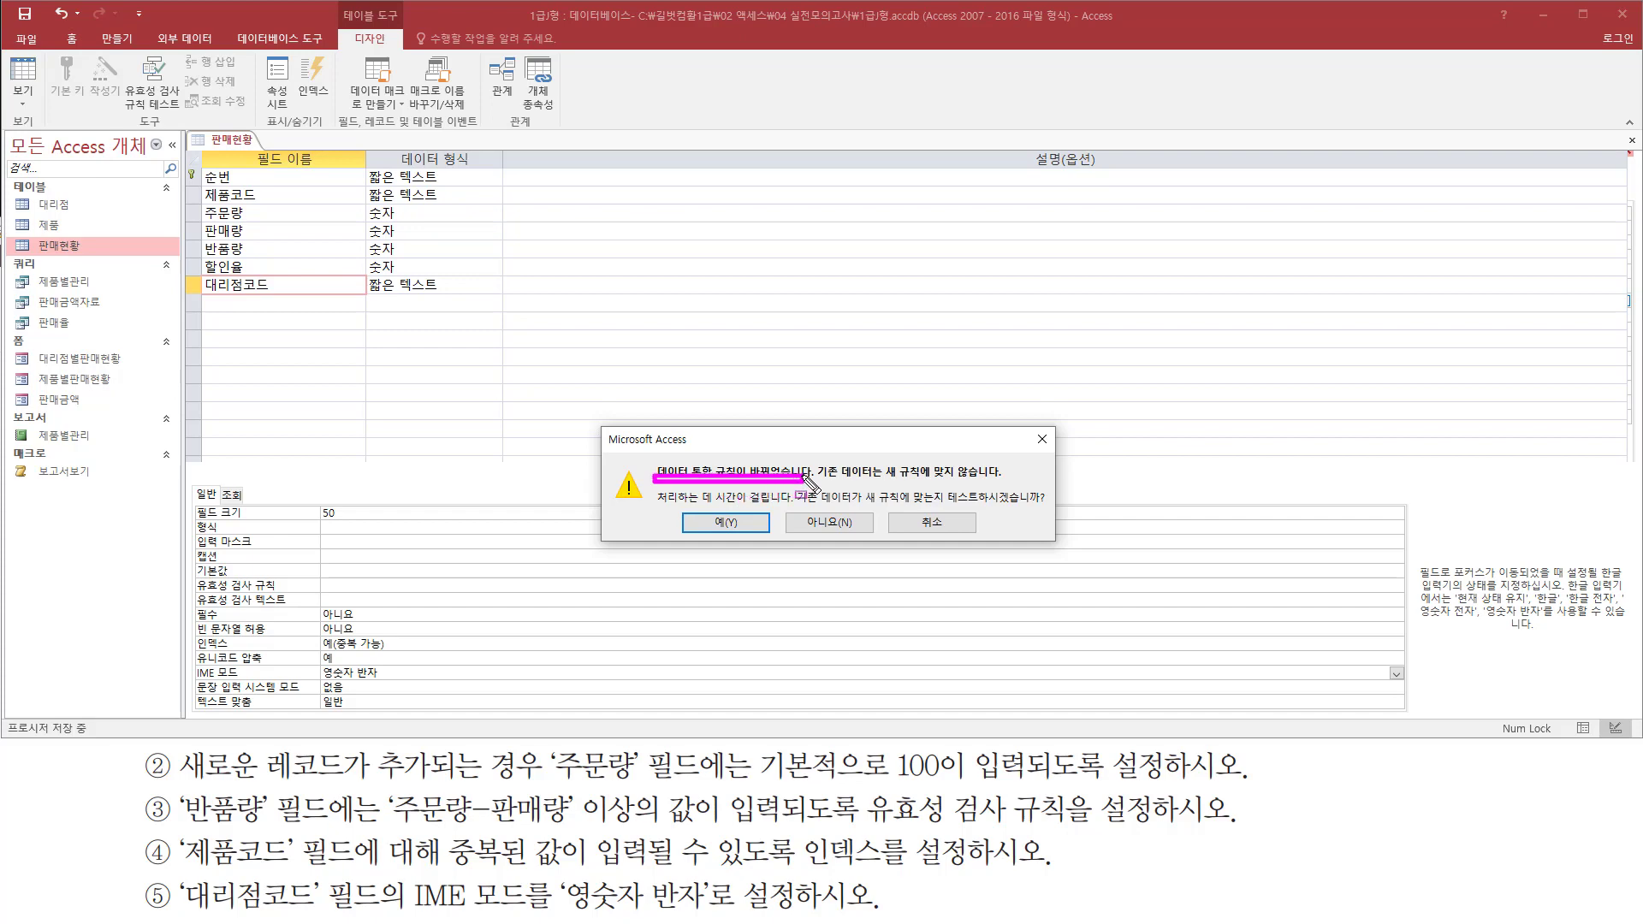
pyautogui.moveTo(948, 505); pyautogui.dragTo(1042, 505)
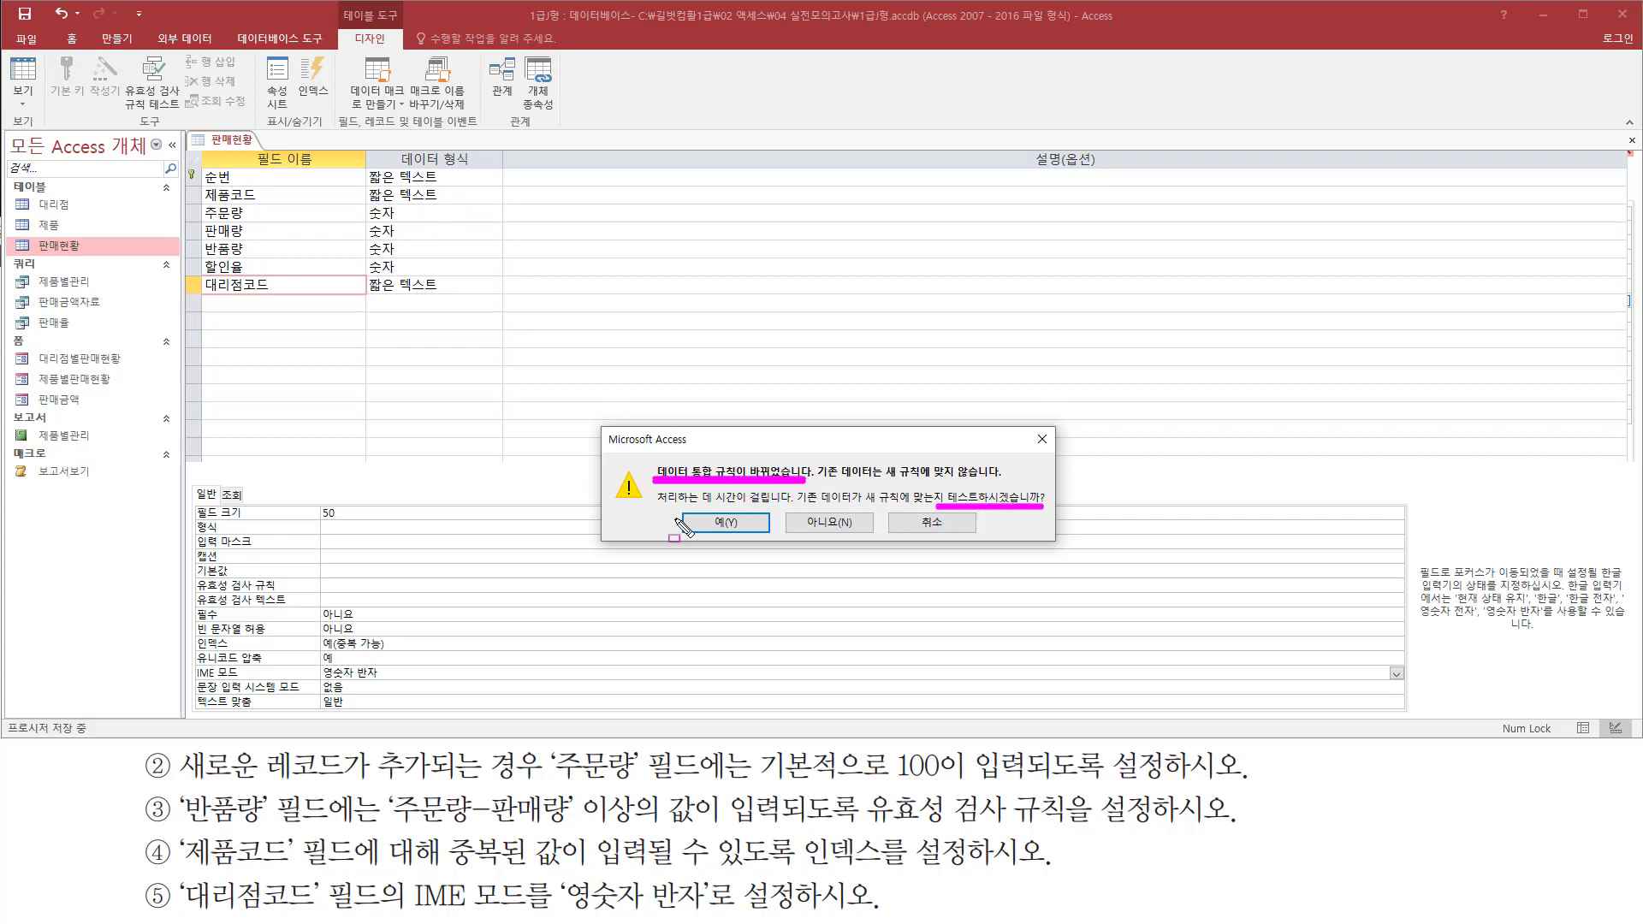
pyautogui.moveTo(682, 514); pyautogui.dragTo(768, 535)
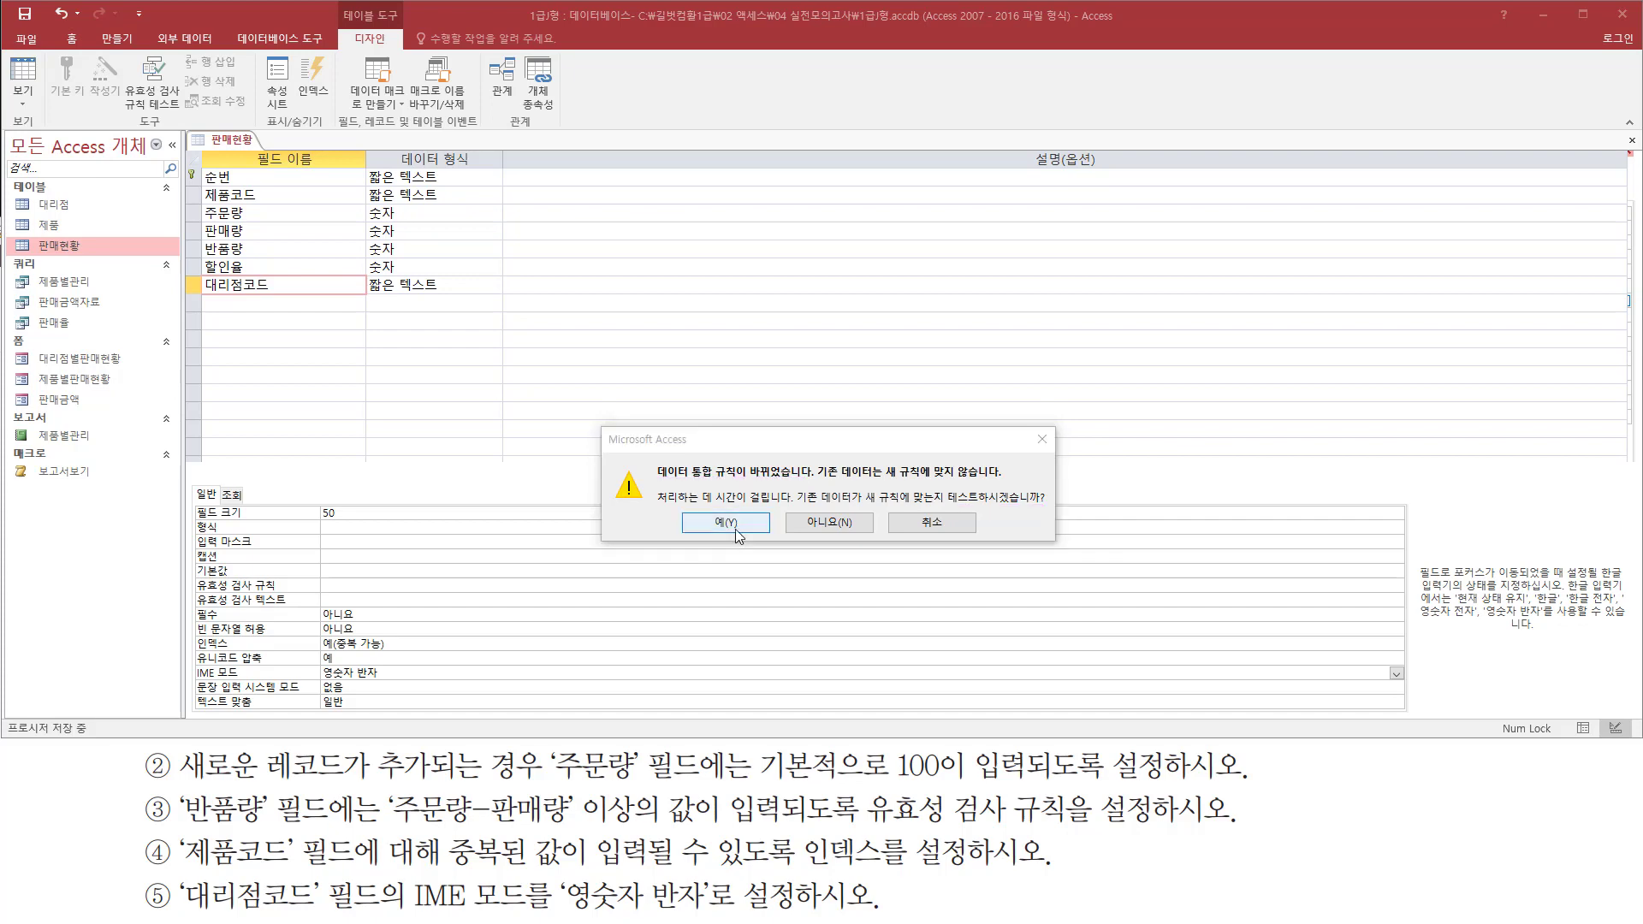
pyautogui.click(736, 524)
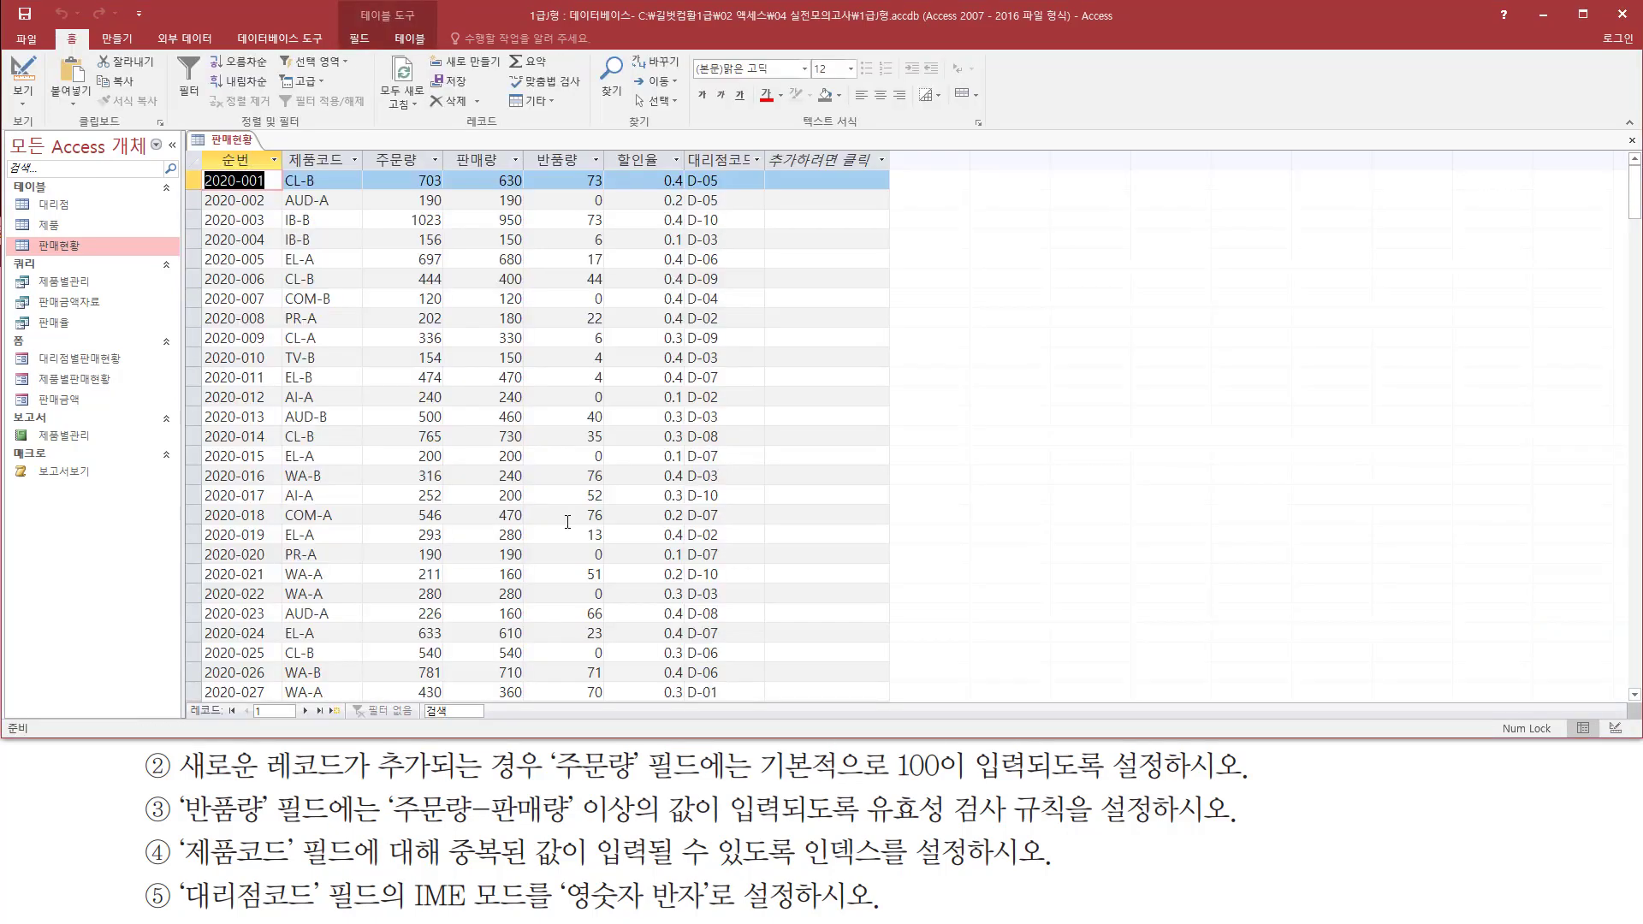
# Examine the last records and the blank new-record row of the 판매현황 datasheet
pyautogui.scroll(-4, 514, 457)
pyautogui.scroll(-16, 514, 457)
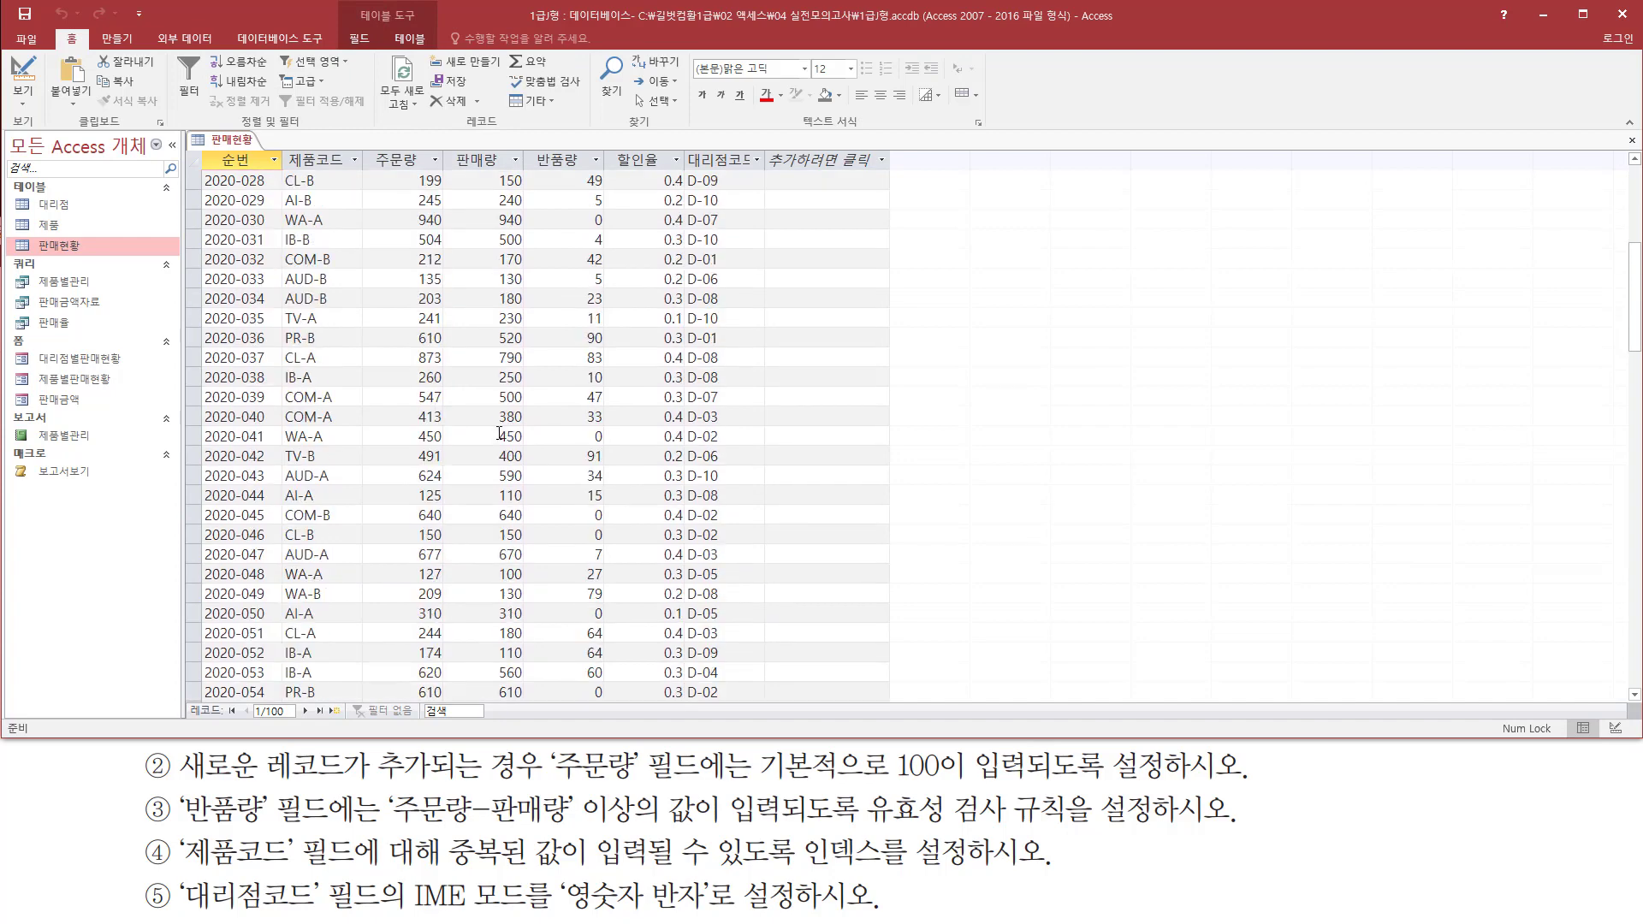
pyautogui.scroll(-7, 516, 395)
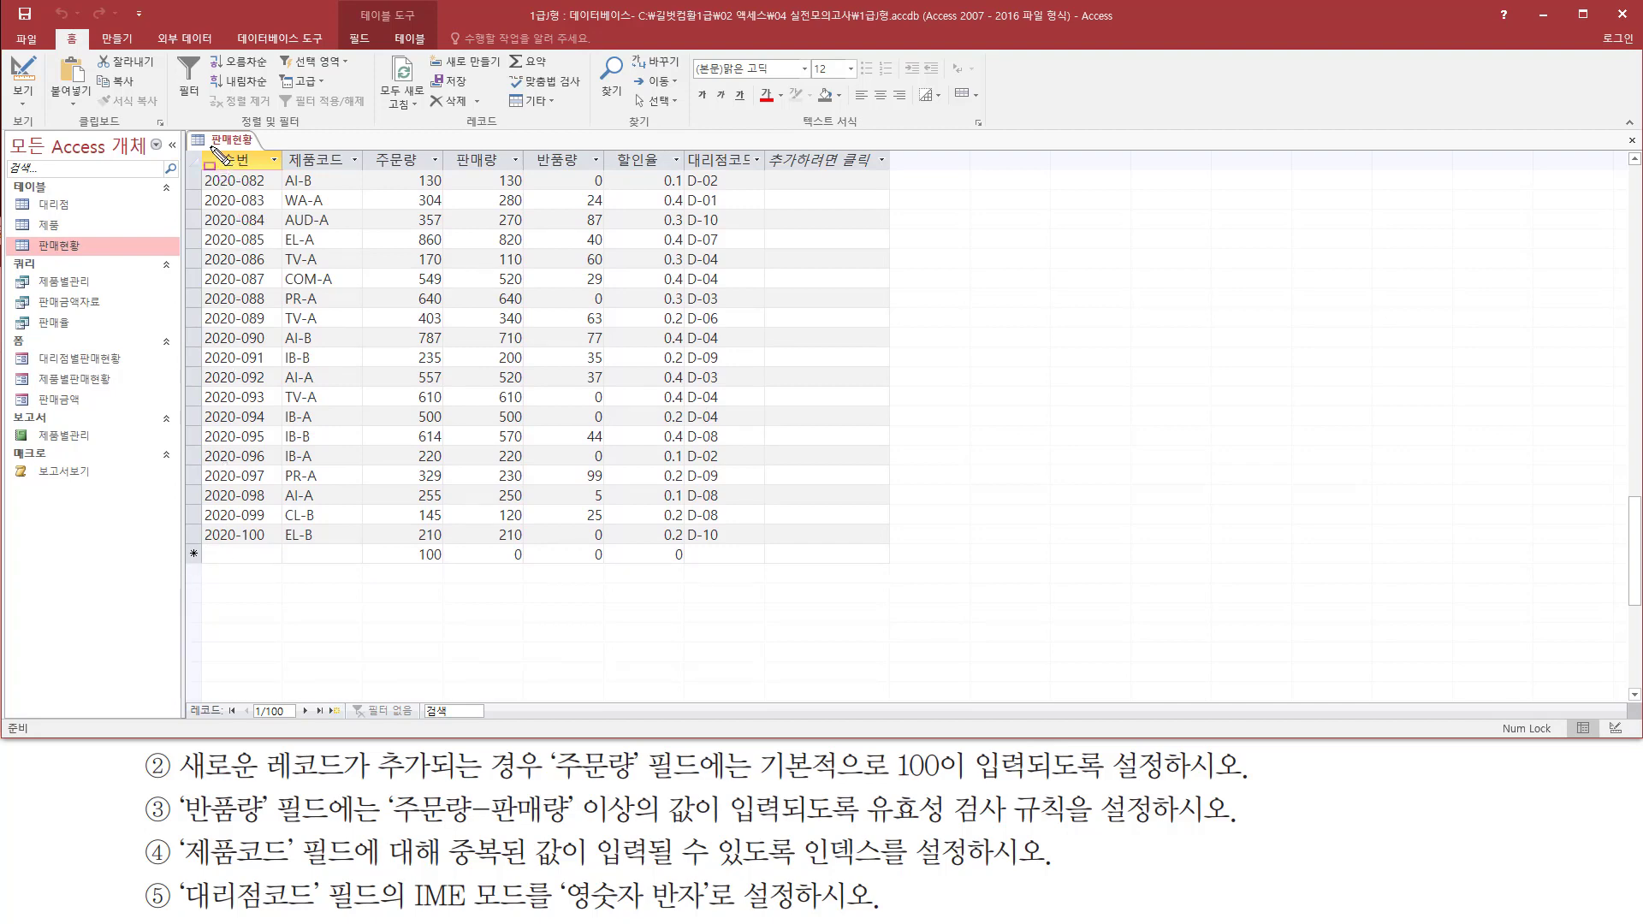
pyautogui.moveTo(210, 146); pyautogui.dragTo(262, 170)
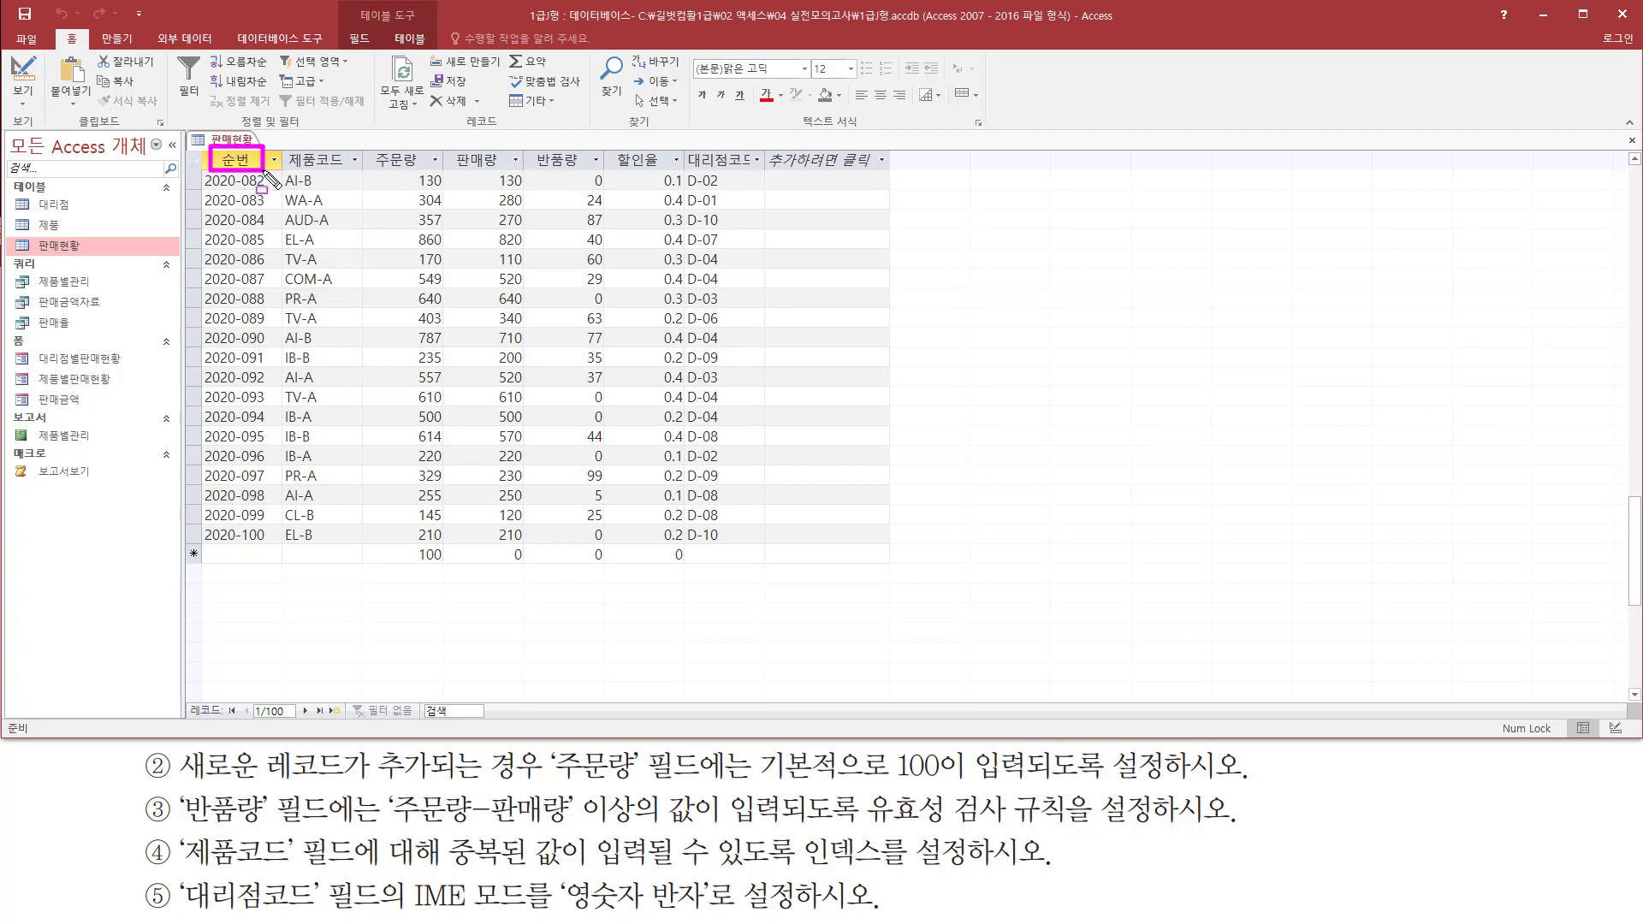
pyautogui.press('Escape')
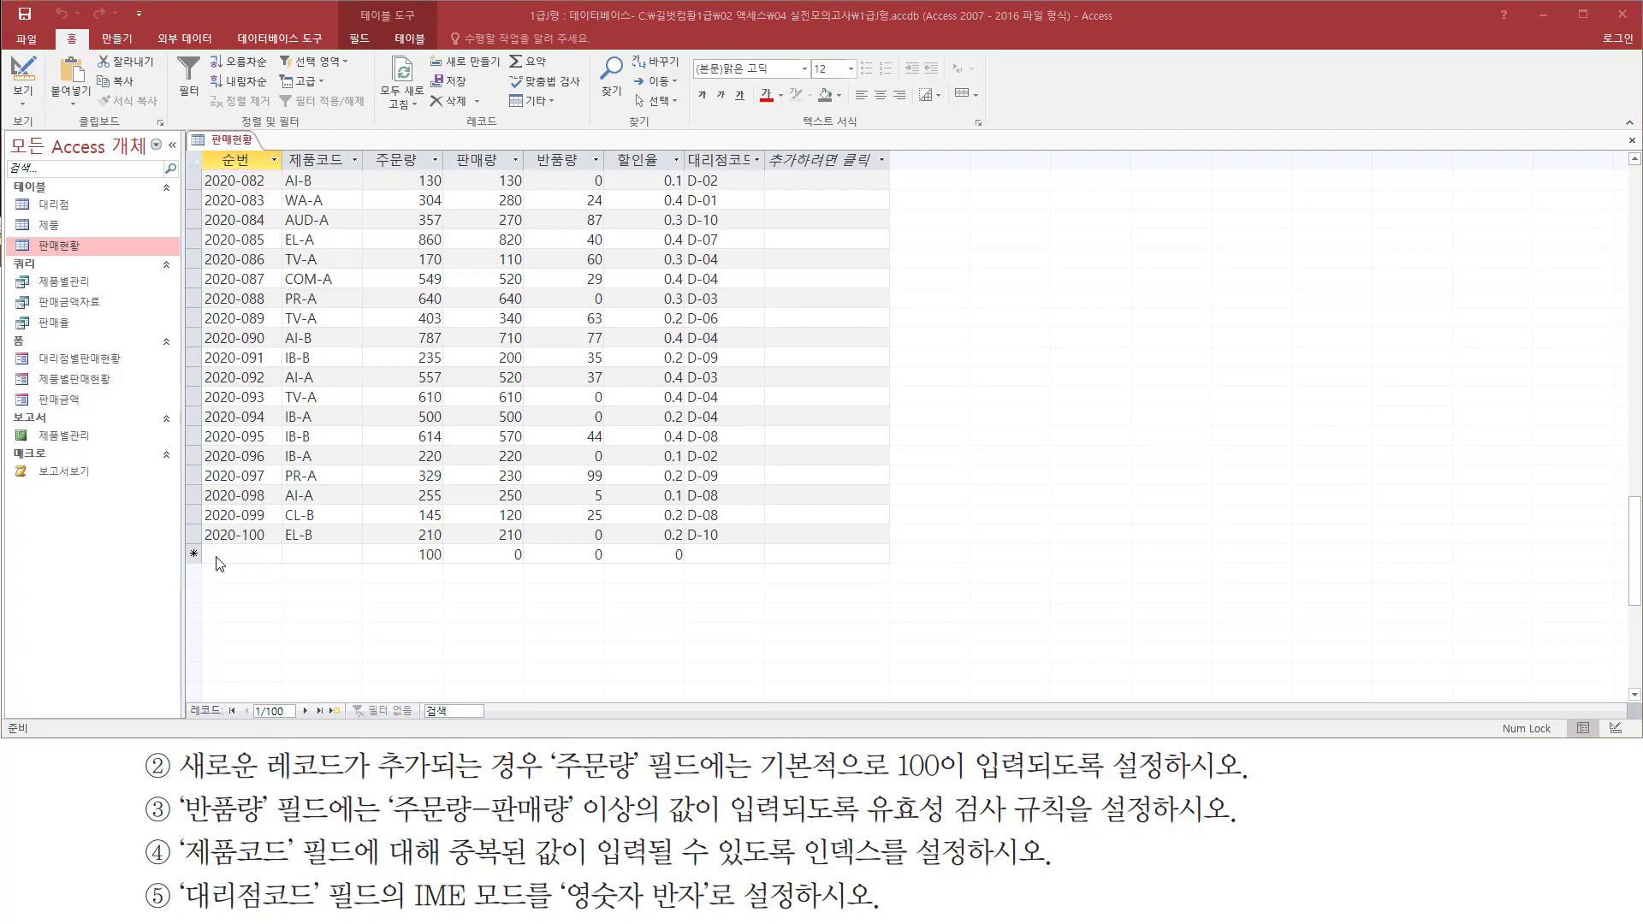
# Try to enter only the two digits 01 in the new record's 순번 field to test the input mask
pyautogui.click(222, 556)
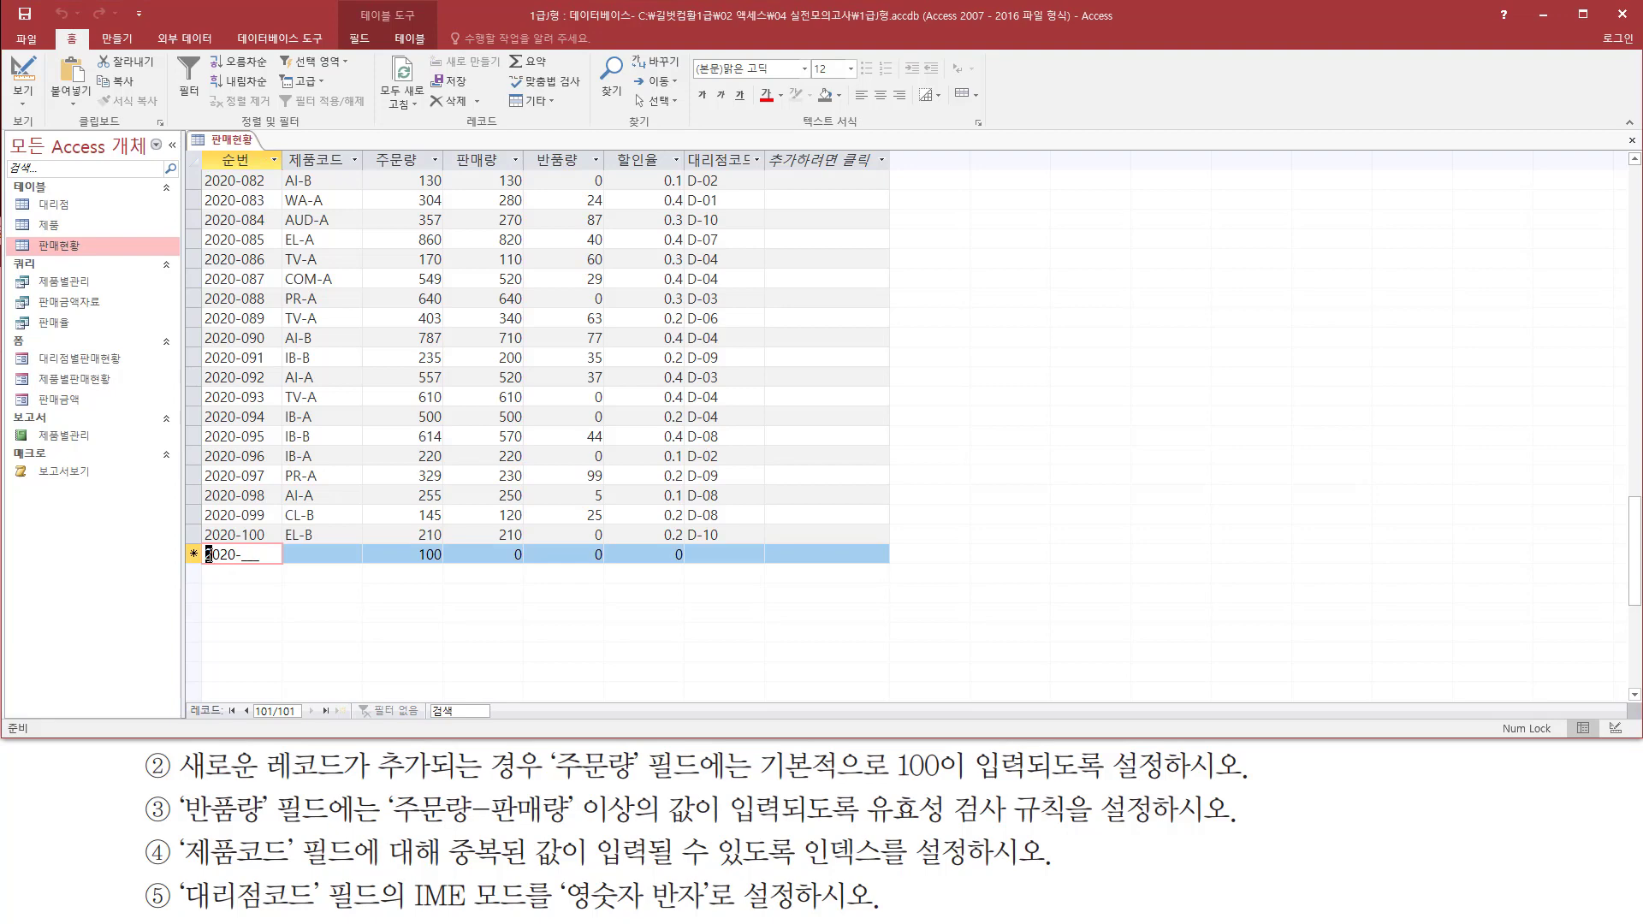
pyautogui.click(245, 554)
pyautogui.moveTo(239, 555); pyautogui.dragTo(203, 554)
pyautogui.click(244, 554)
pyautogui.click(244, 554)
pyautogui.press('Left')
pyautogui.press('a')
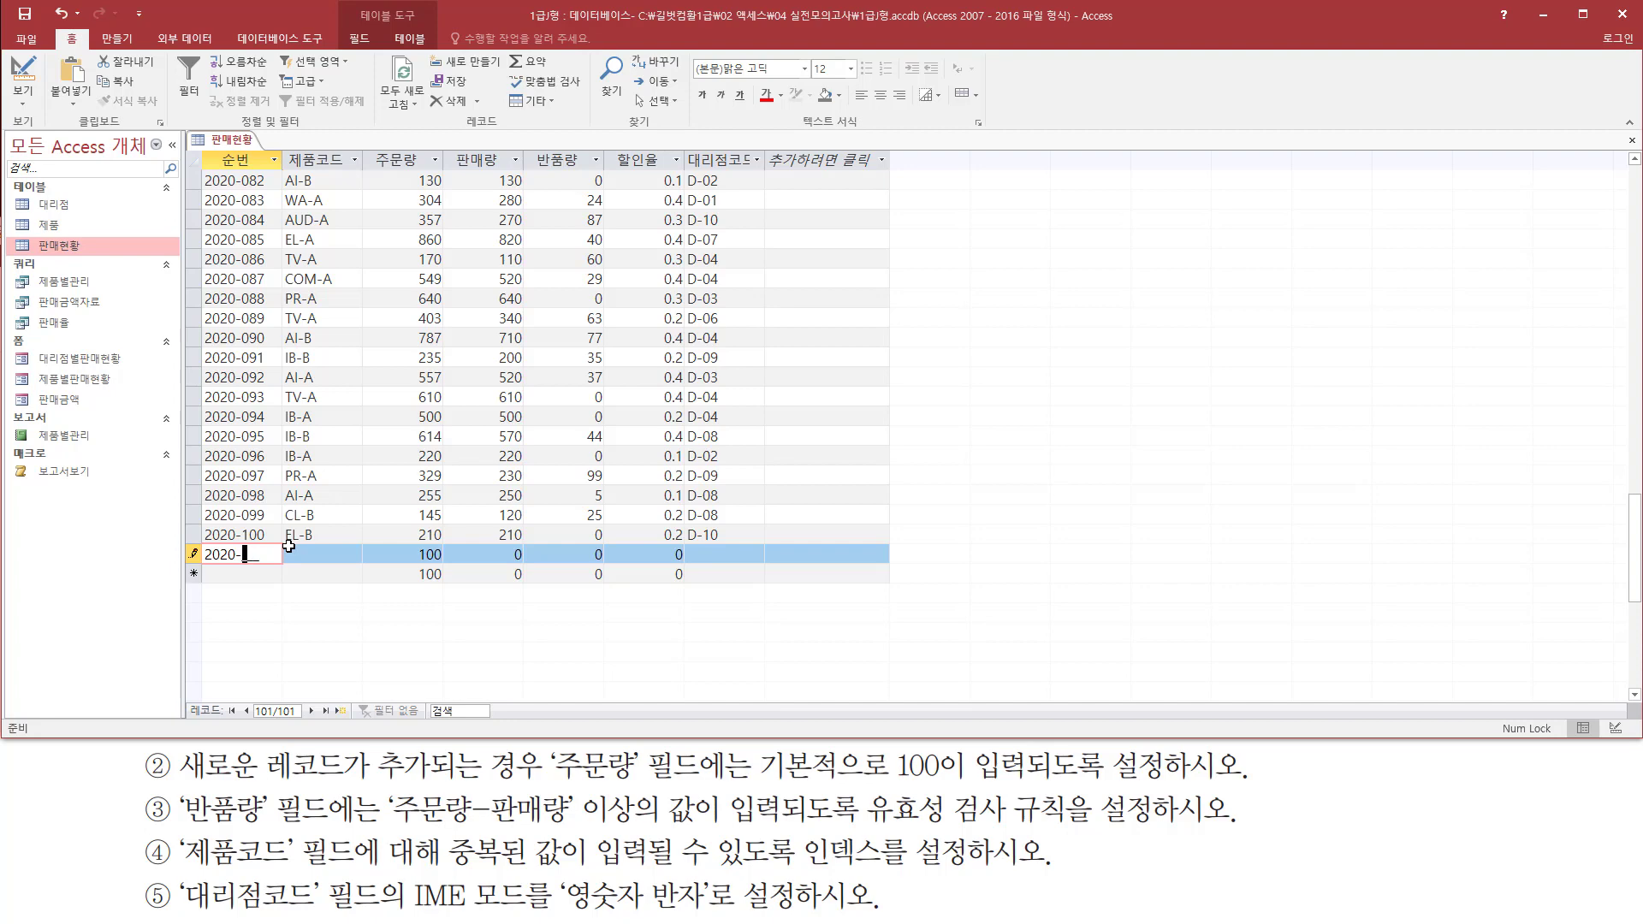
pyautogui.write('01')
pyautogui.click(289, 552)
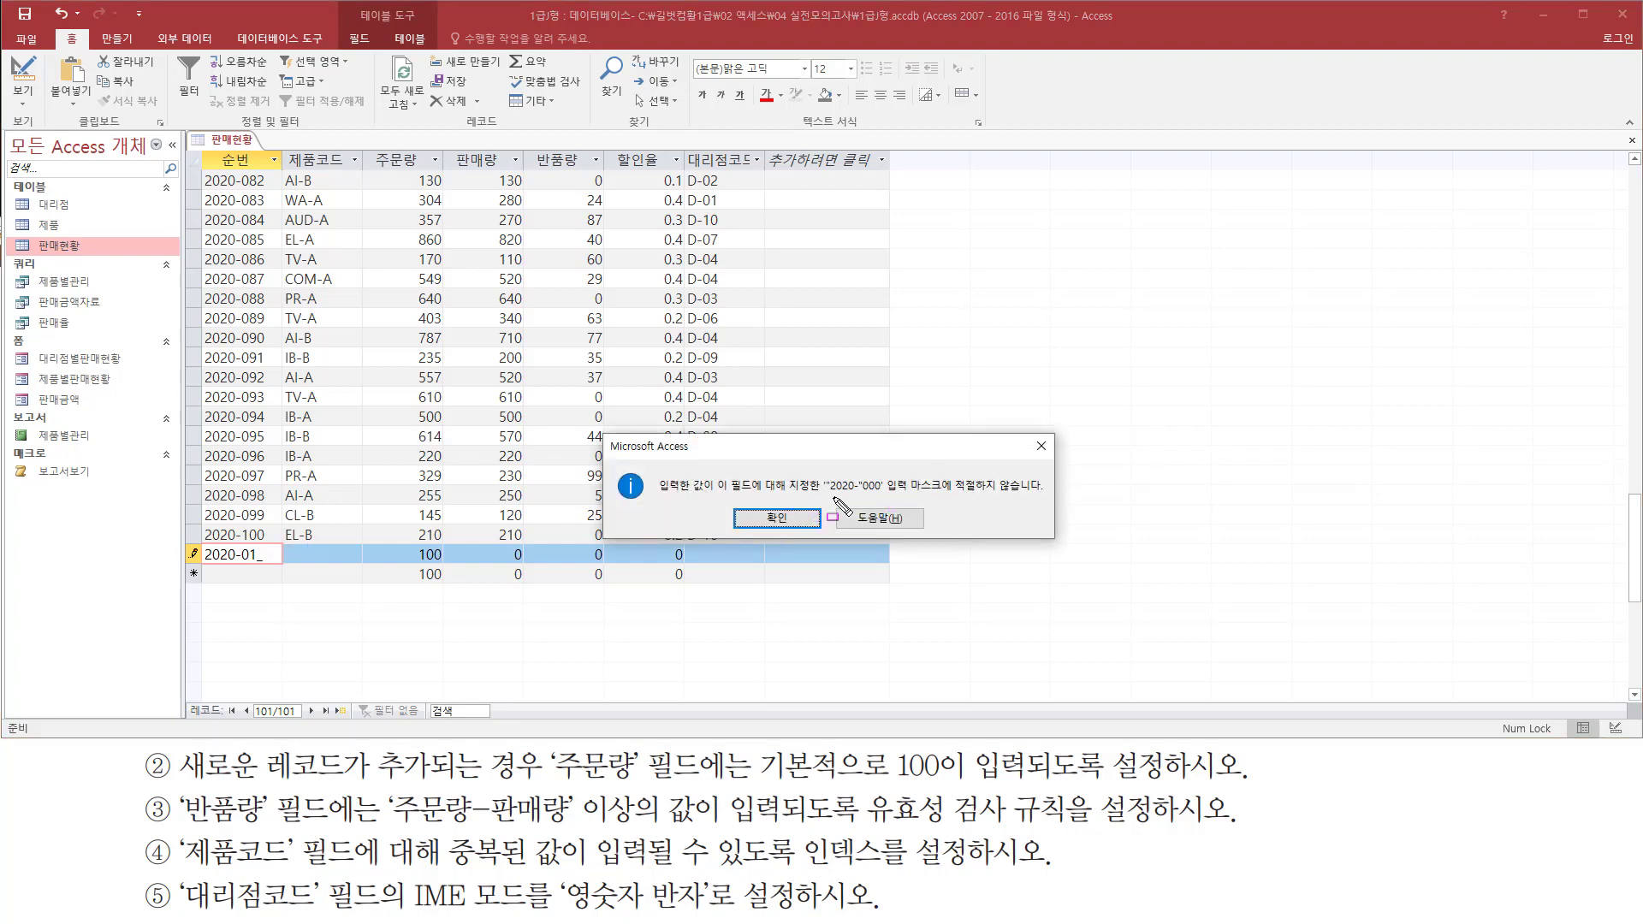
pyautogui.moveTo(818, 497); pyautogui.dragTo(1042, 498)
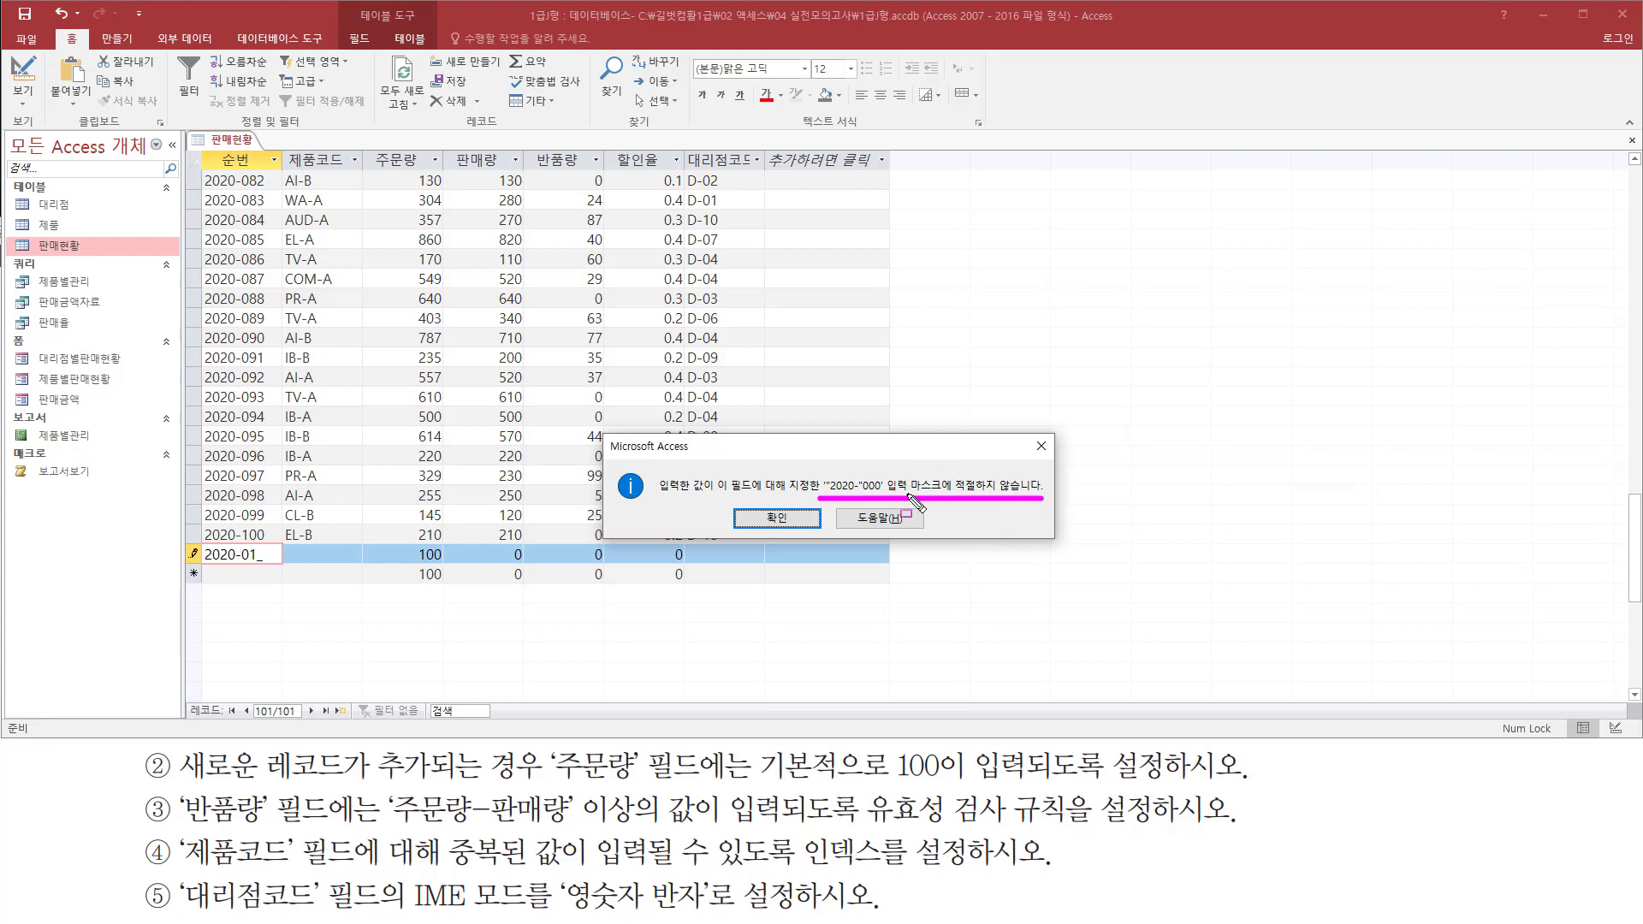
pyautogui.moveTo(253, 565); pyautogui.dragTo(264, 564)
pyautogui.press('Escape')
pyautogui.click(773, 520)
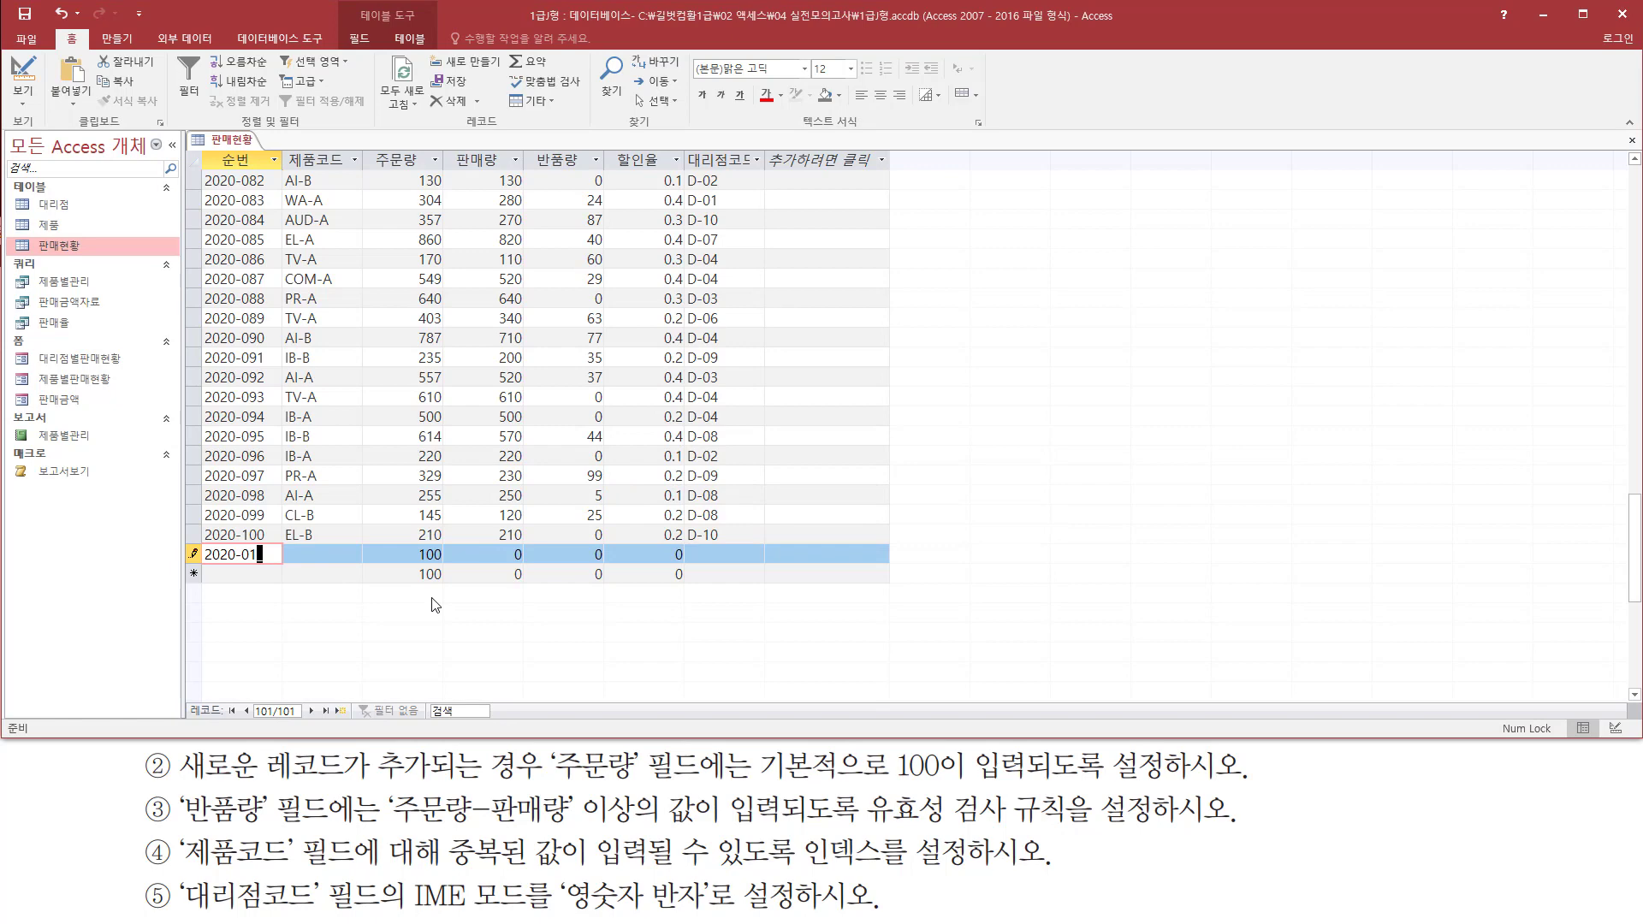
# Complete the new record's 순번 as 2020-011
pyautogui.write('1')
pyautogui.press('Return')
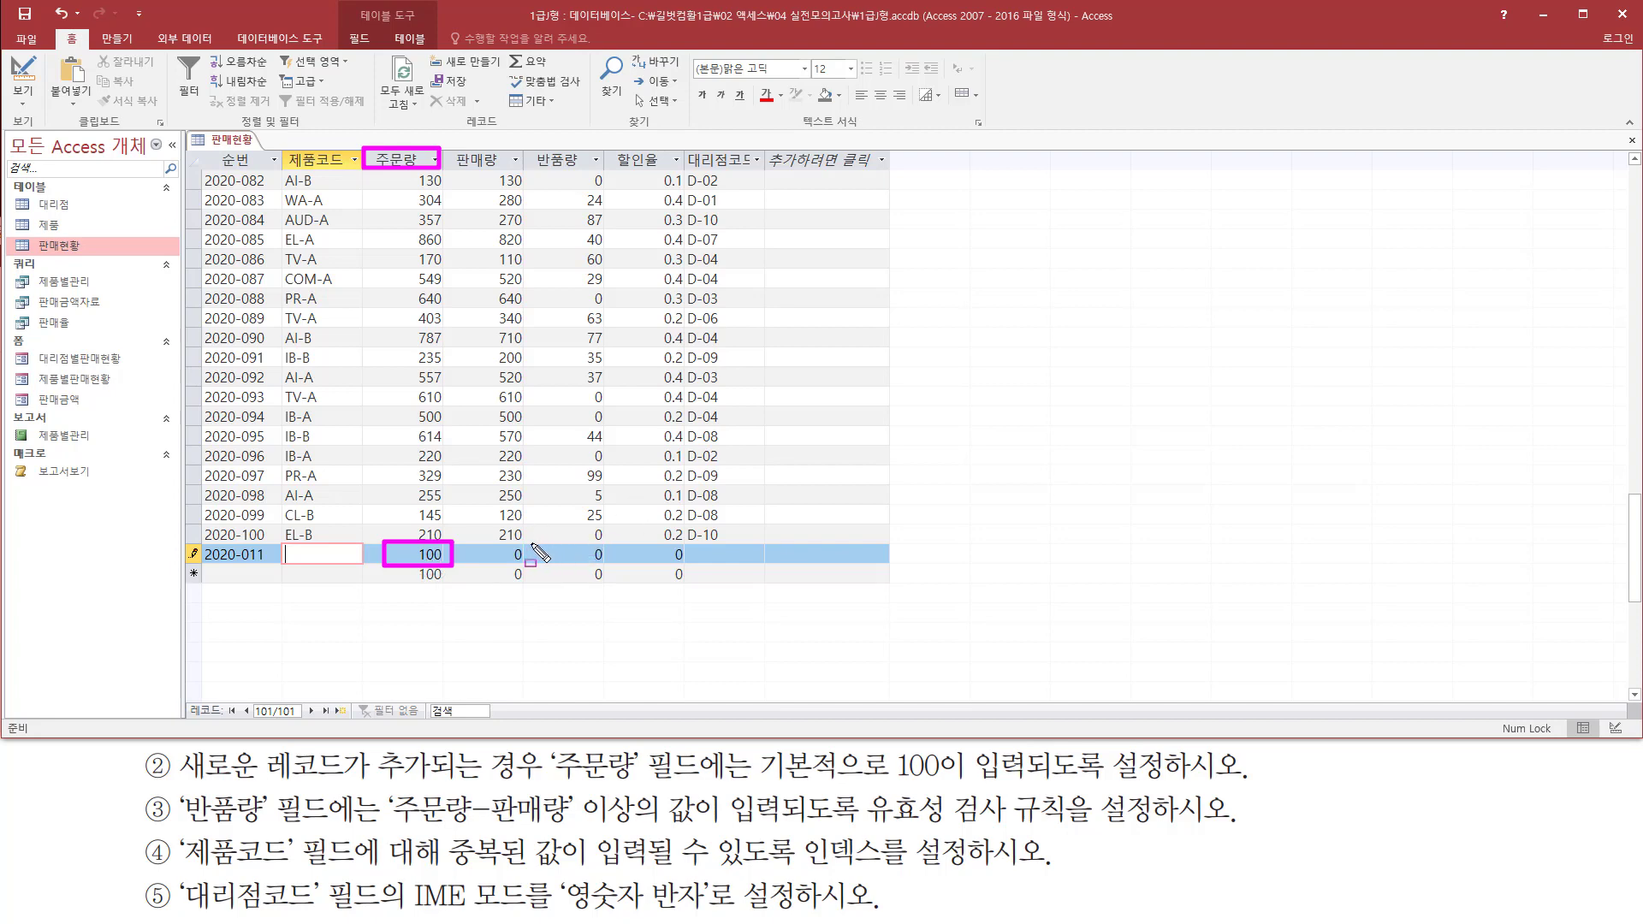
pyautogui.moveTo(528, 543); pyautogui.dragTo(608, 564)
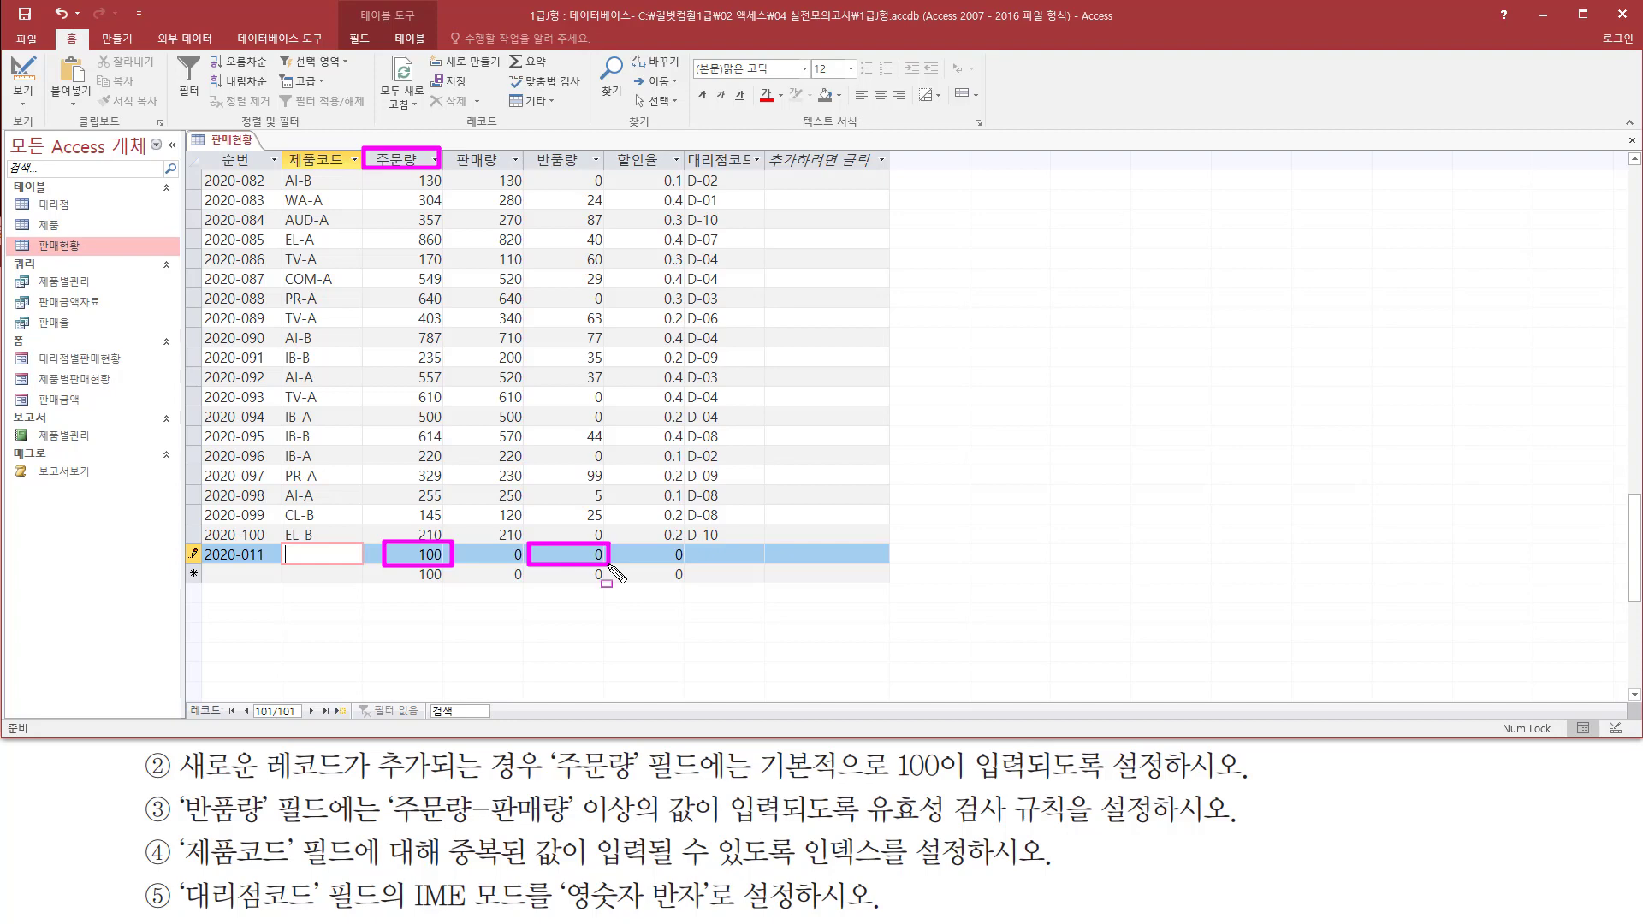
pyautogui.press('Escape')
pyautogui.hotkey('ctrl', 'shift', 'd')
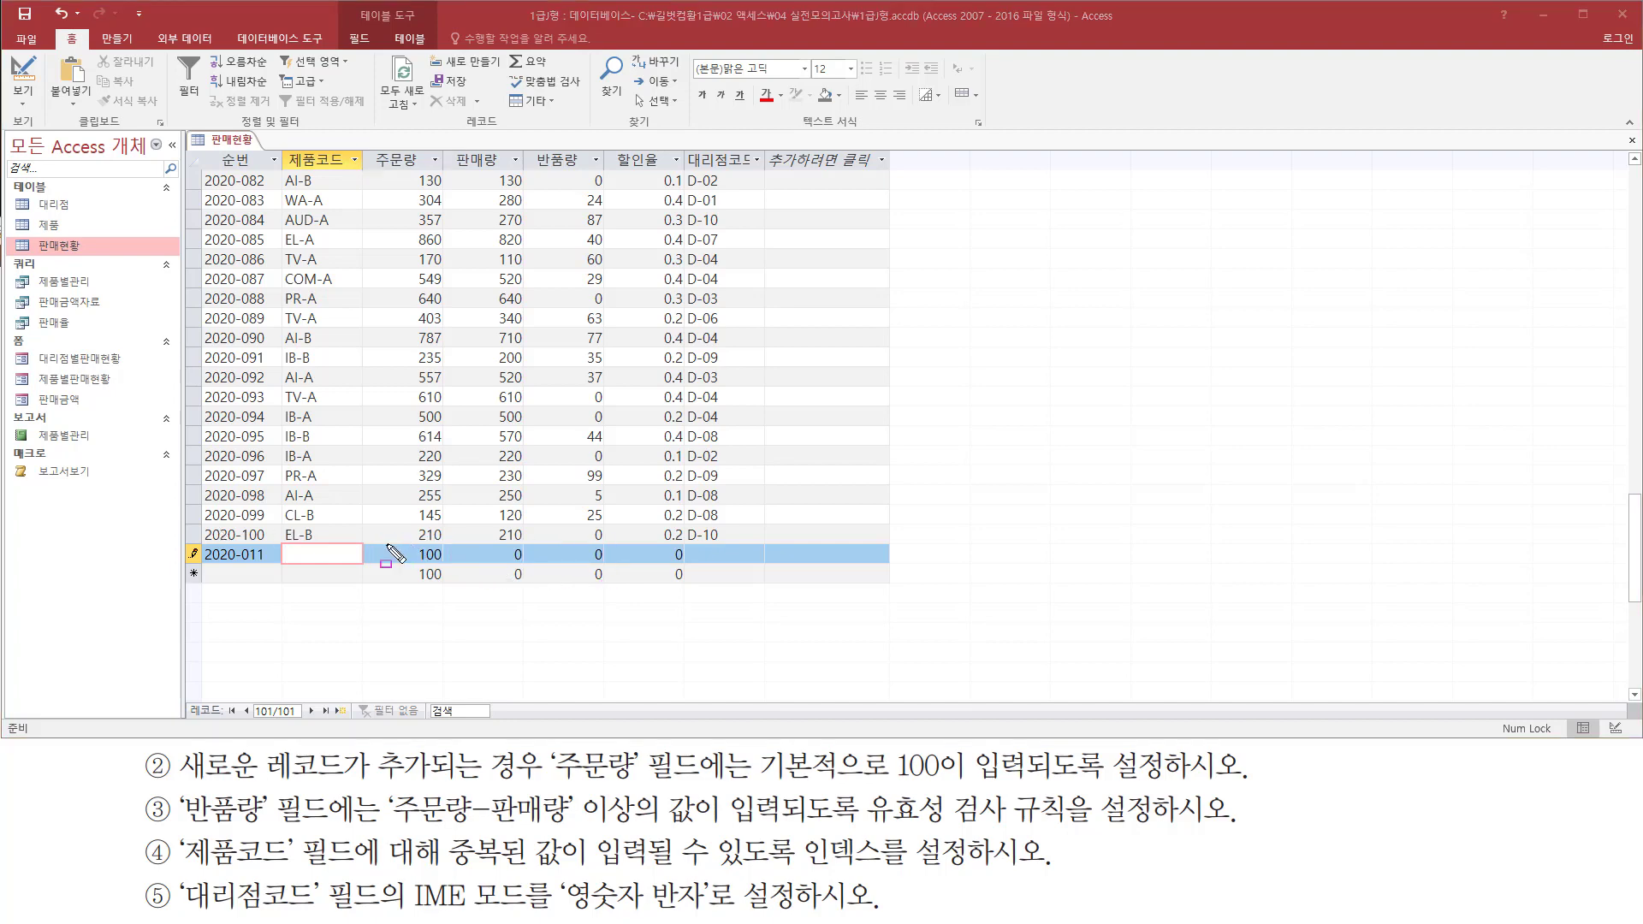
pyautogui.moveTo(362, 546)
pyautogui.mouseDown()
pyautogui.moveTo(432, 573)
pyautogui.moveTo(545, 566)
pyautogui.moveTo(532, 566)
pyautogui.mouseUp()
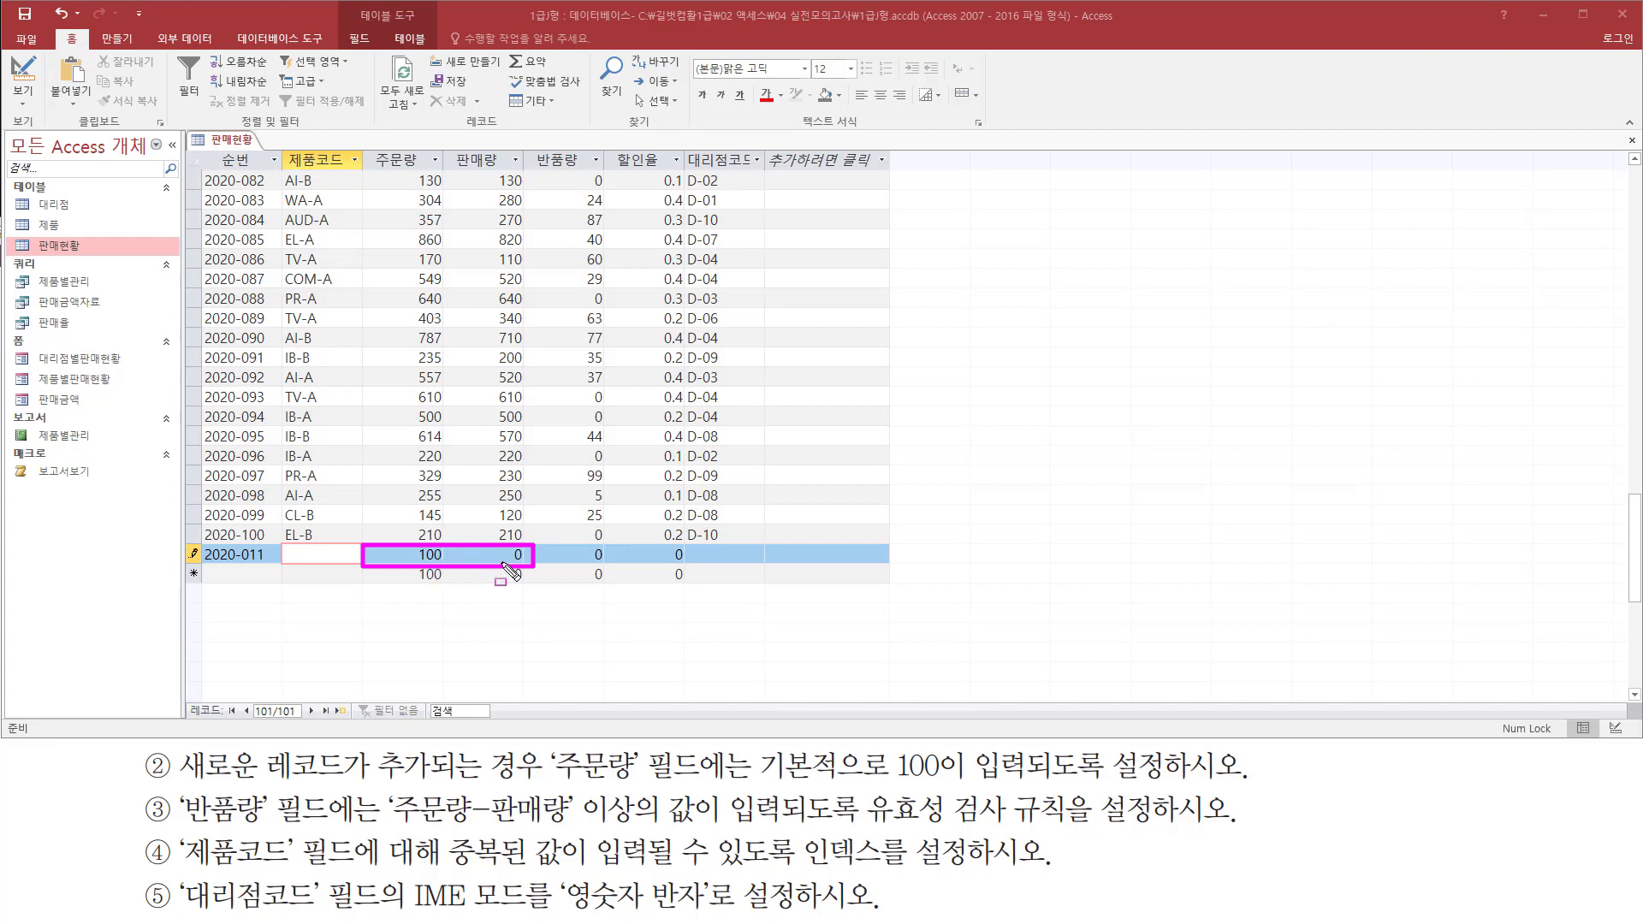
pyautogui.press('Escape')
# Try to save record 2020-011 with a 반품량 of 99 to test the validation rule
pyautogui.click(561, 557)
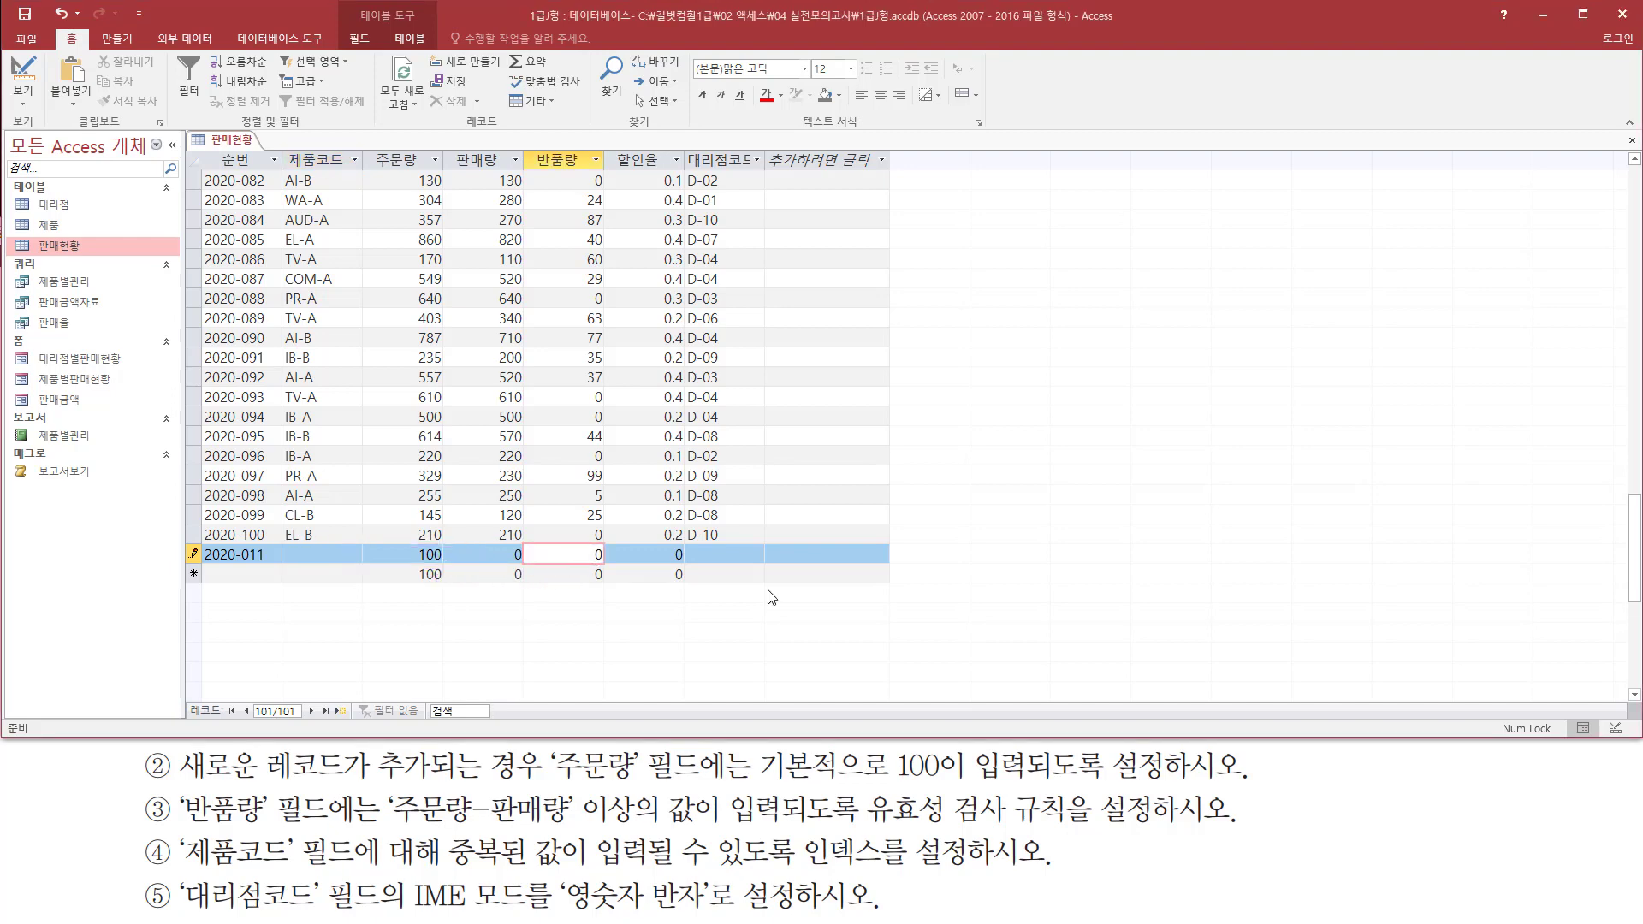
pyautogui.press('BackSpace')
pyautogui.write('99')
pyautogui.press('Tab')
pyautogui.press('Tab')
pyautogui.press('Tab')
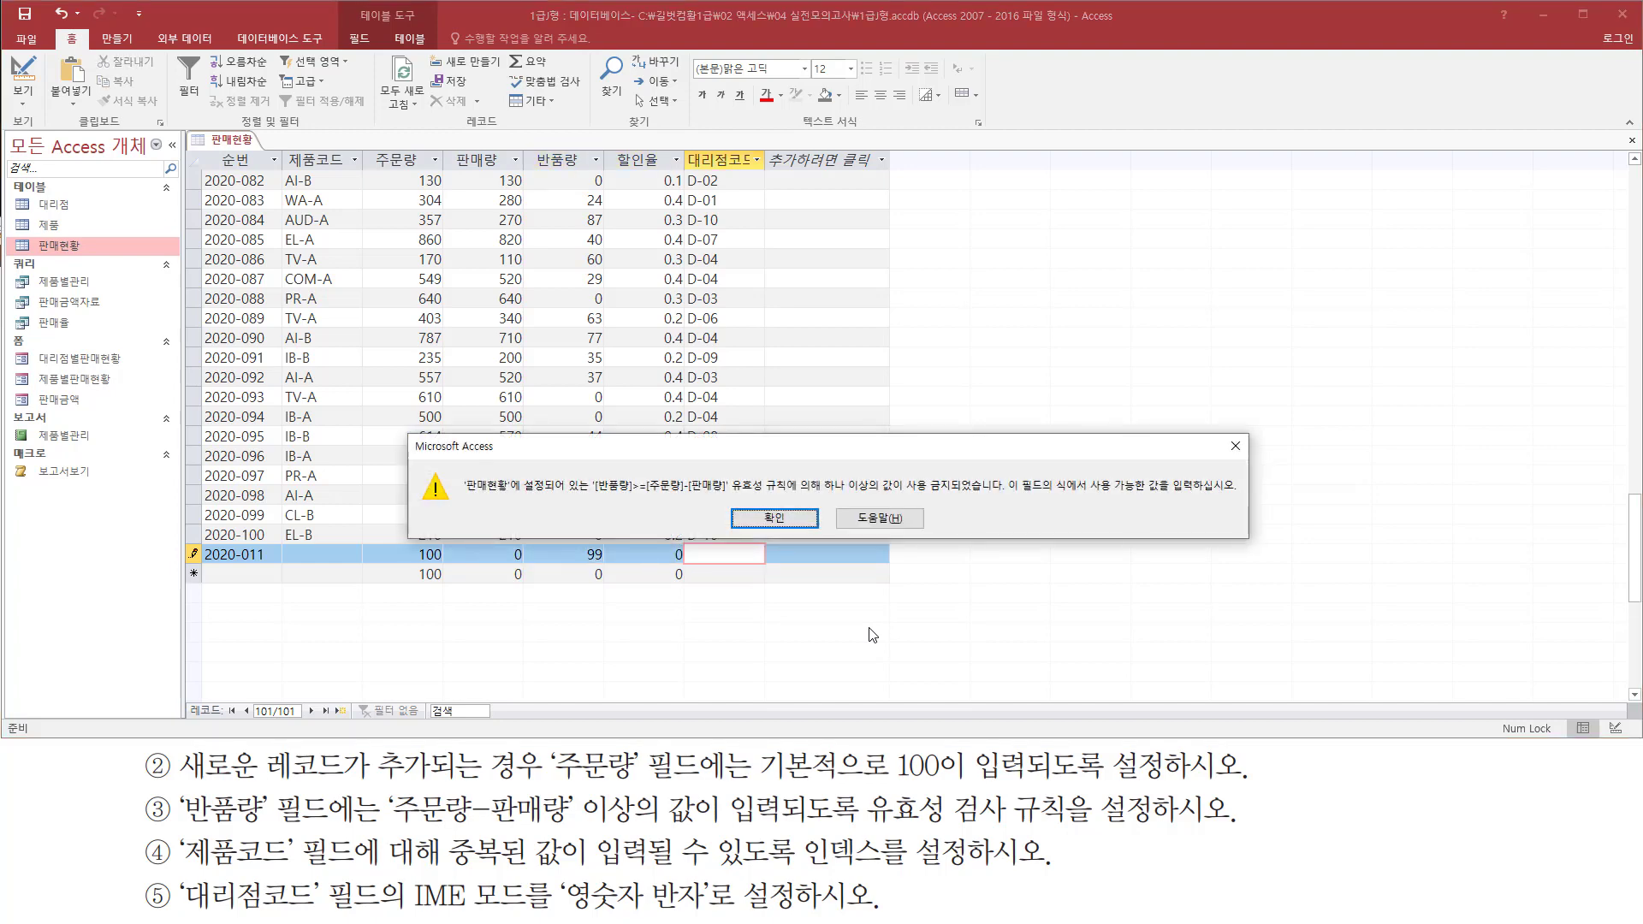
pyautogui.hotkey('ctrl', '2')
pyautogui.moveTo(463, 495); pyautogui.dragTo(999, 497)
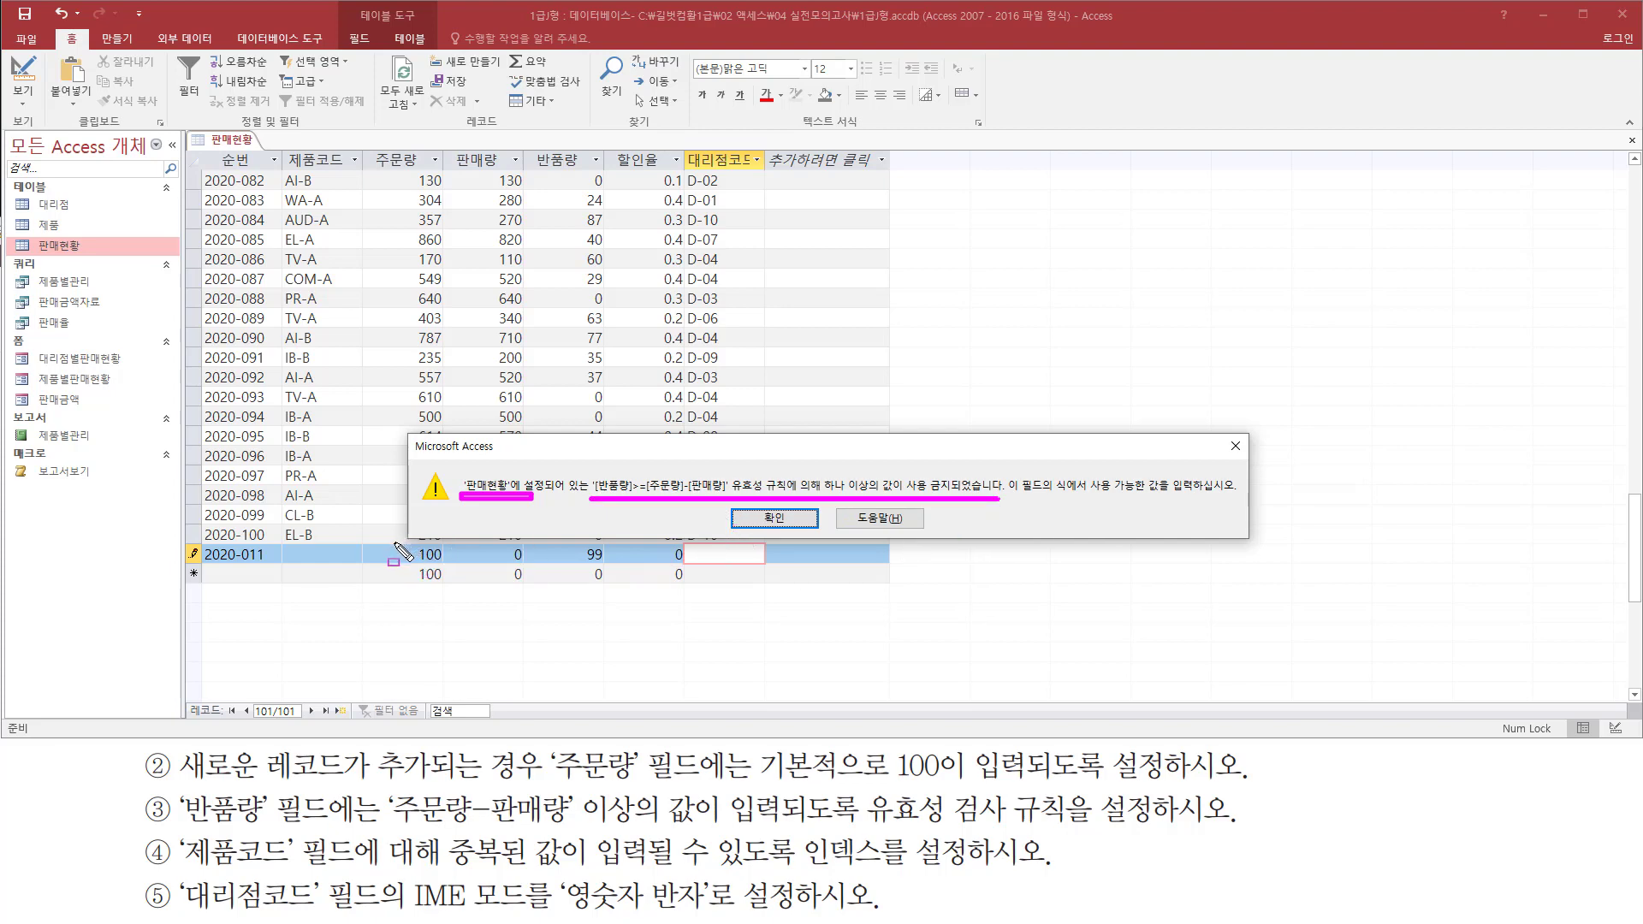
pyautogui.moveTo(394, 542); pyautogui.dragTo(527, 571)
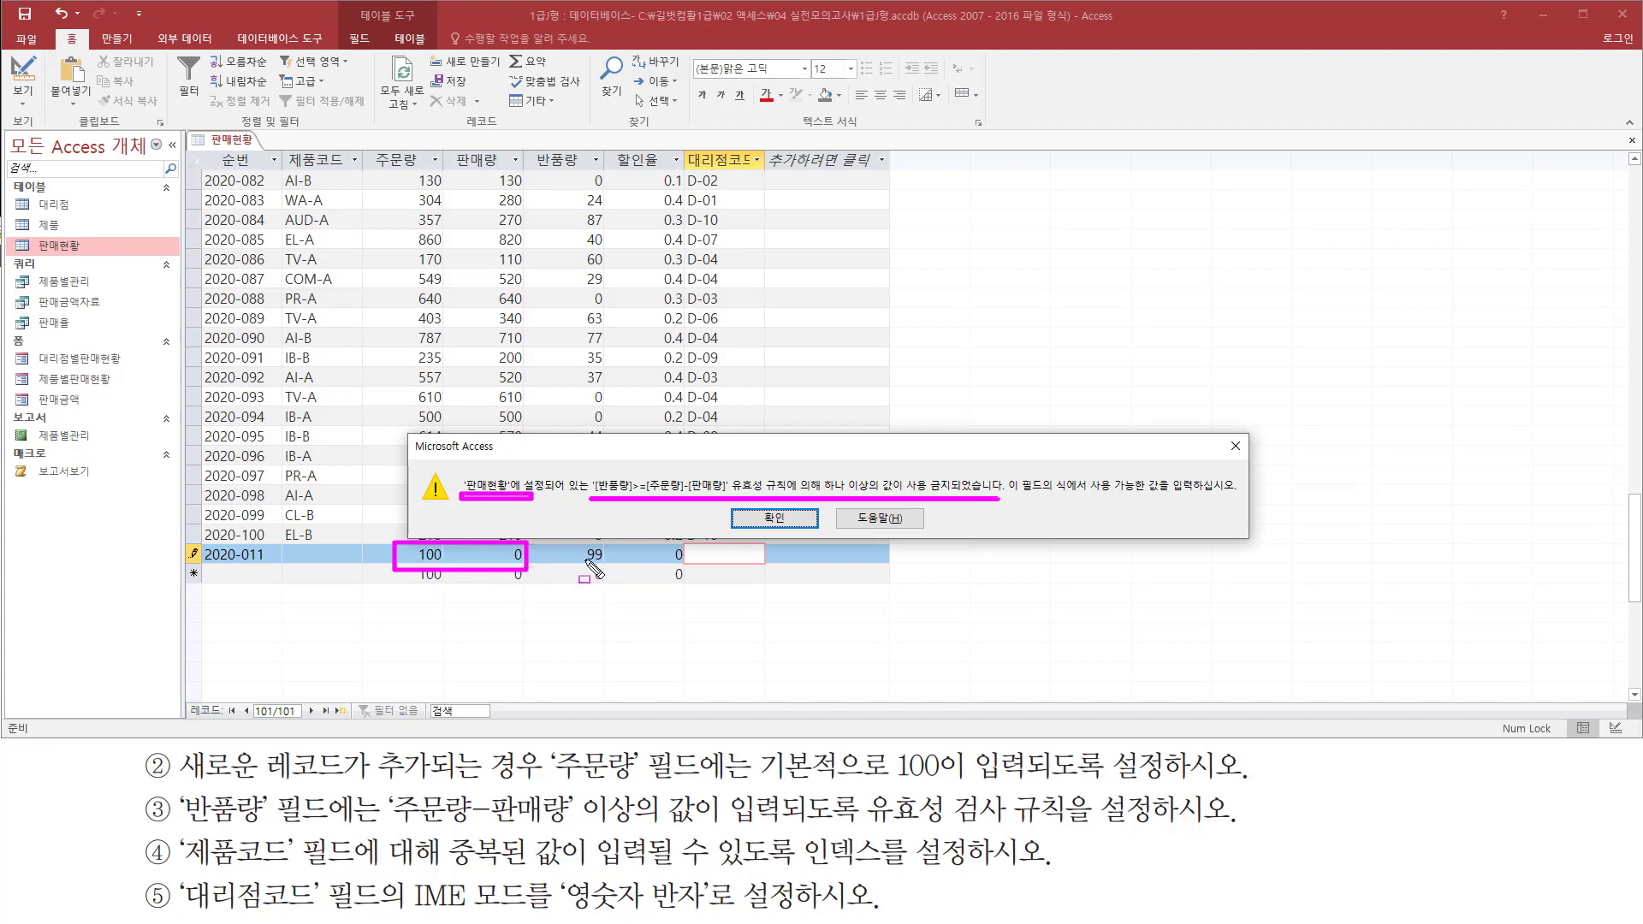
pyautogui.moveTo(574, 562); pyautogui.dragTo(609, 563)
pyautogui.press('Escape')
pyautogui.click(775, 518)
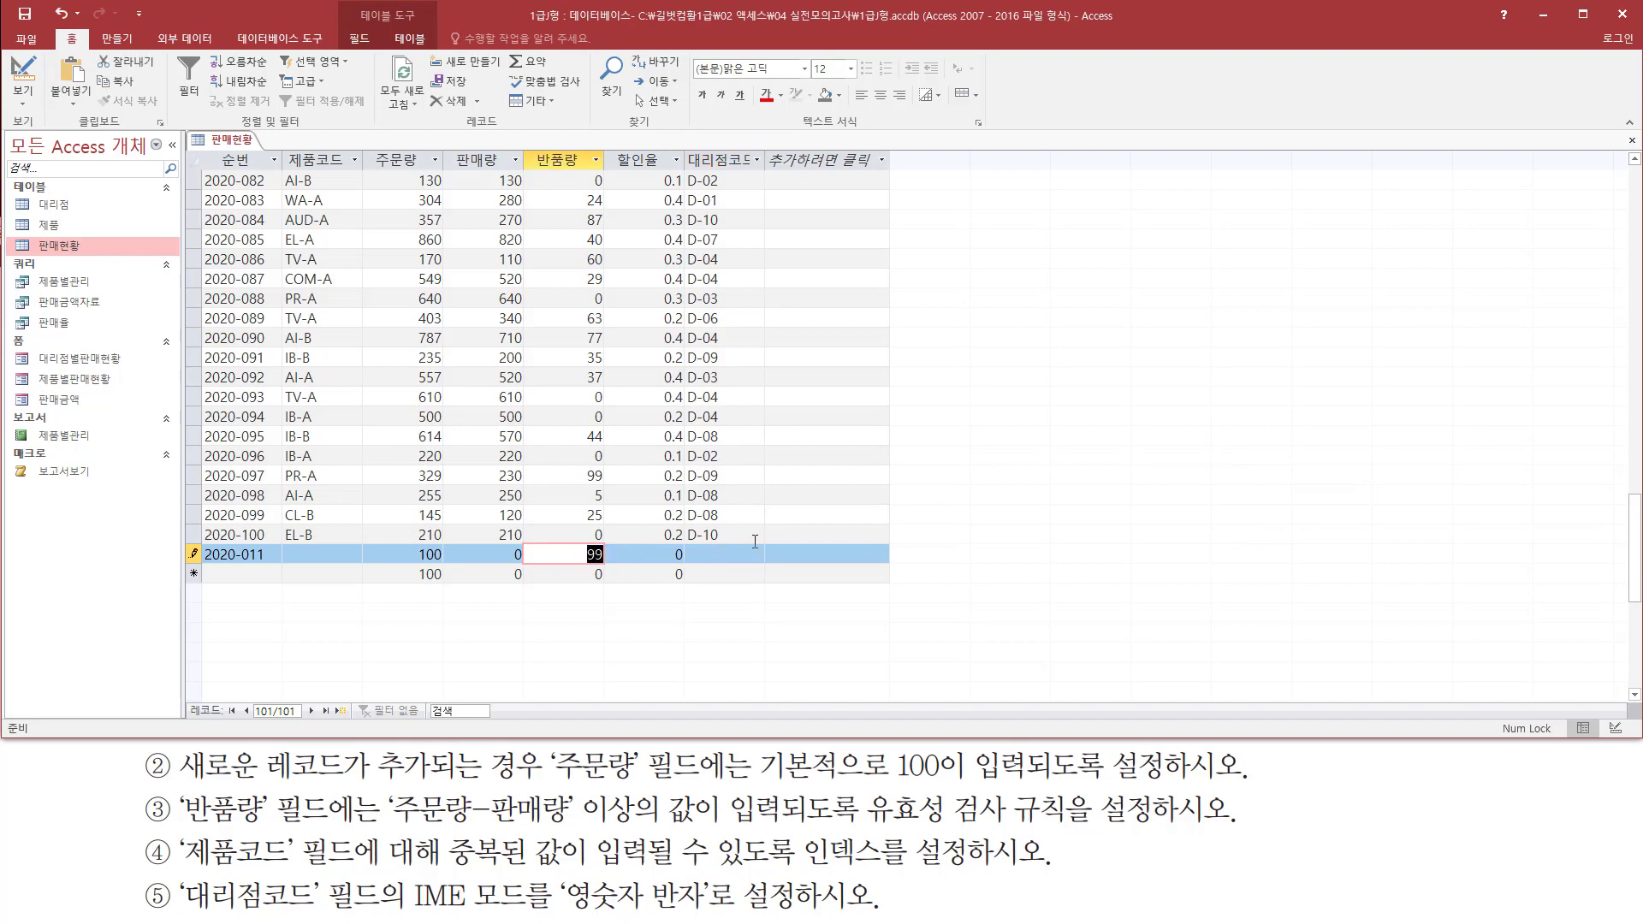
# Set the 반품량 of record 2020-011 to 100 and save the record
pyautogui.write('100')
pyautogui.press('Tab')
pyautogui.press('Tab')
pyautogui.press('Tab')
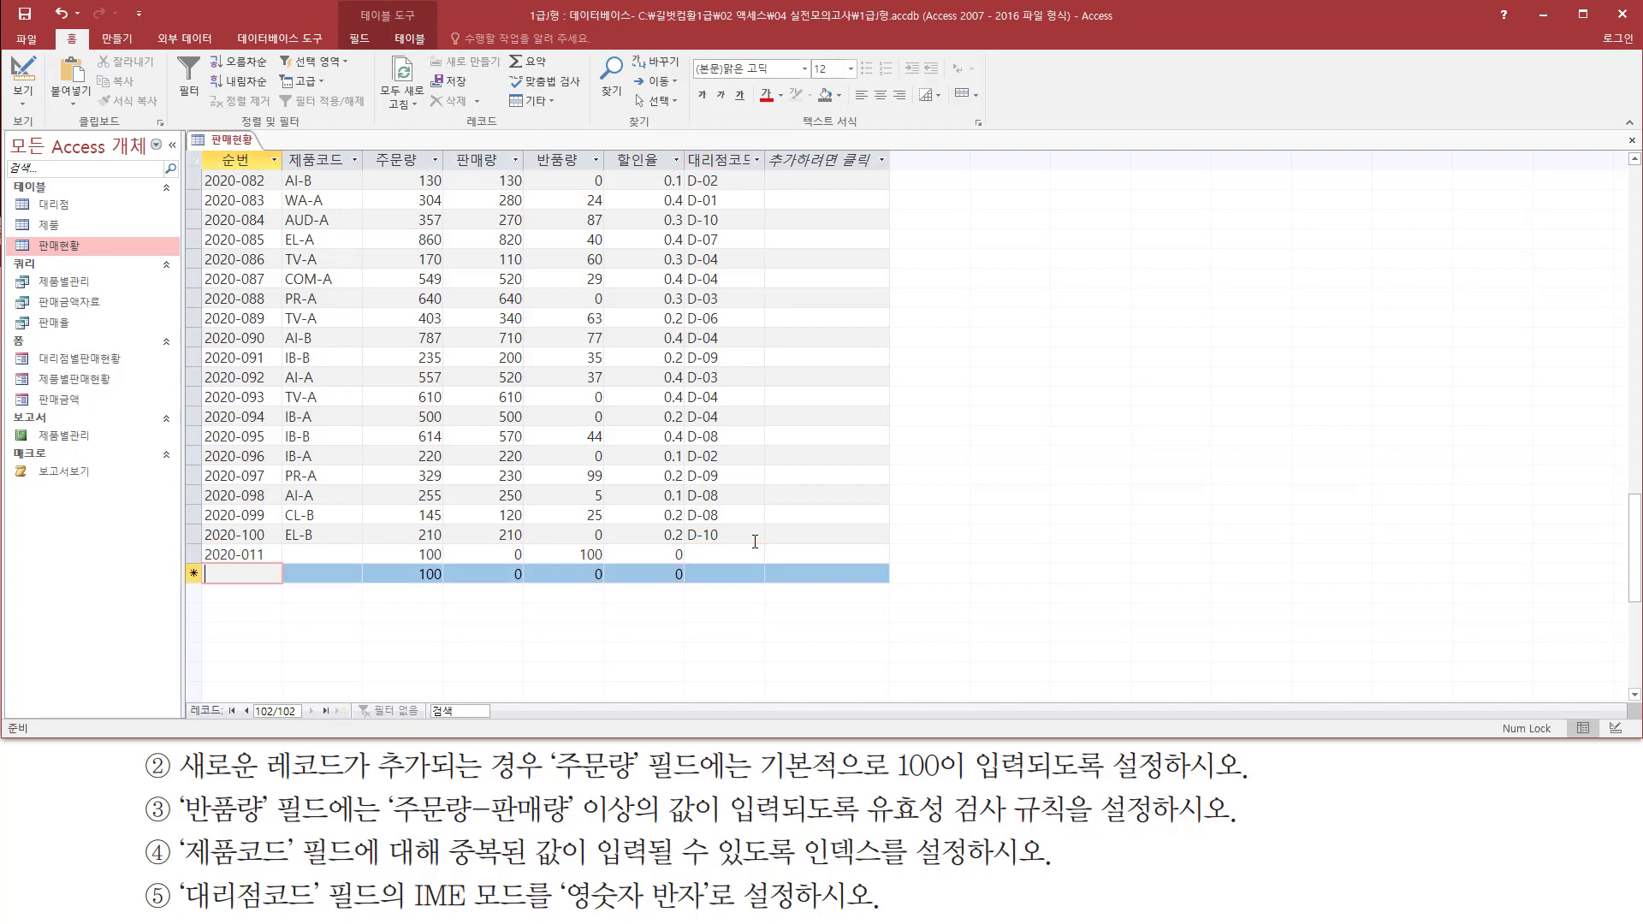
pyautogui.hotkey('ctrl', 'shift', 'd')
pyautogui.moveTo(568, 564)
pyautogui.mouseDown()
pyautogui.moveTo(619, 565)
pyautogui.moveTo(614, 544)
pyautogui.mouseUp()
# Enter the duplicate 제품코드 EL-B in record 2020-011 and save the record to test the index setting
pyautogui.moveTo(288, 143)
pyautogui.mouseDown()
pyautogui.moveTo(310, 580)
pyautogui.moveTo(357, 572)
pyautogui.mouseUp()
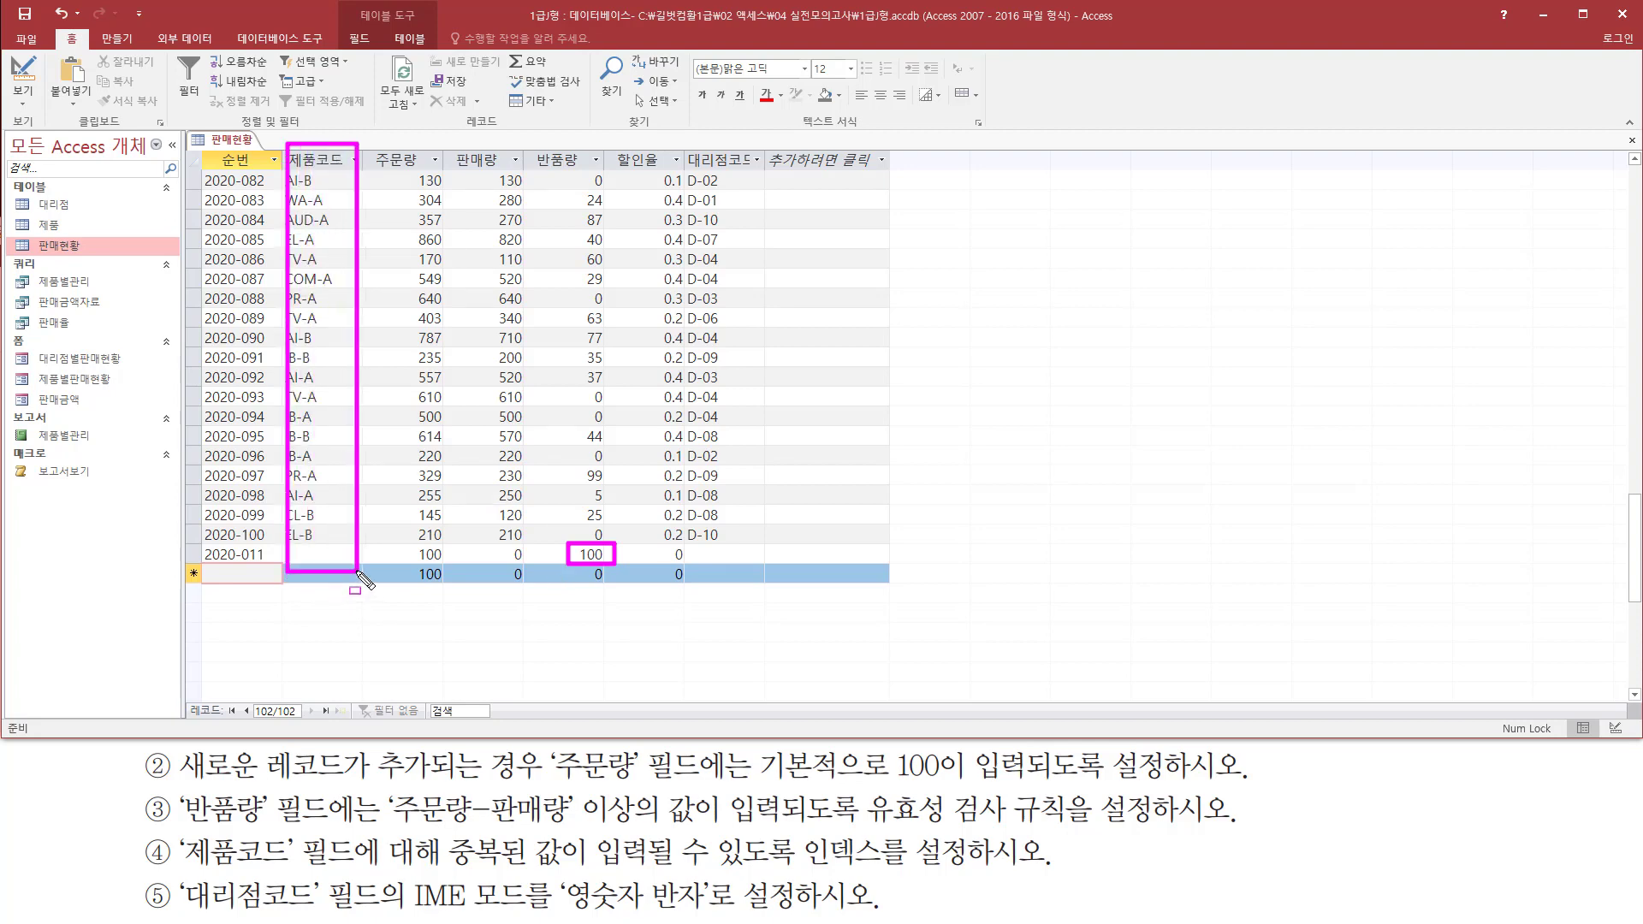
pyautogui.press('Escape')
pyautogui.click(323, 553)
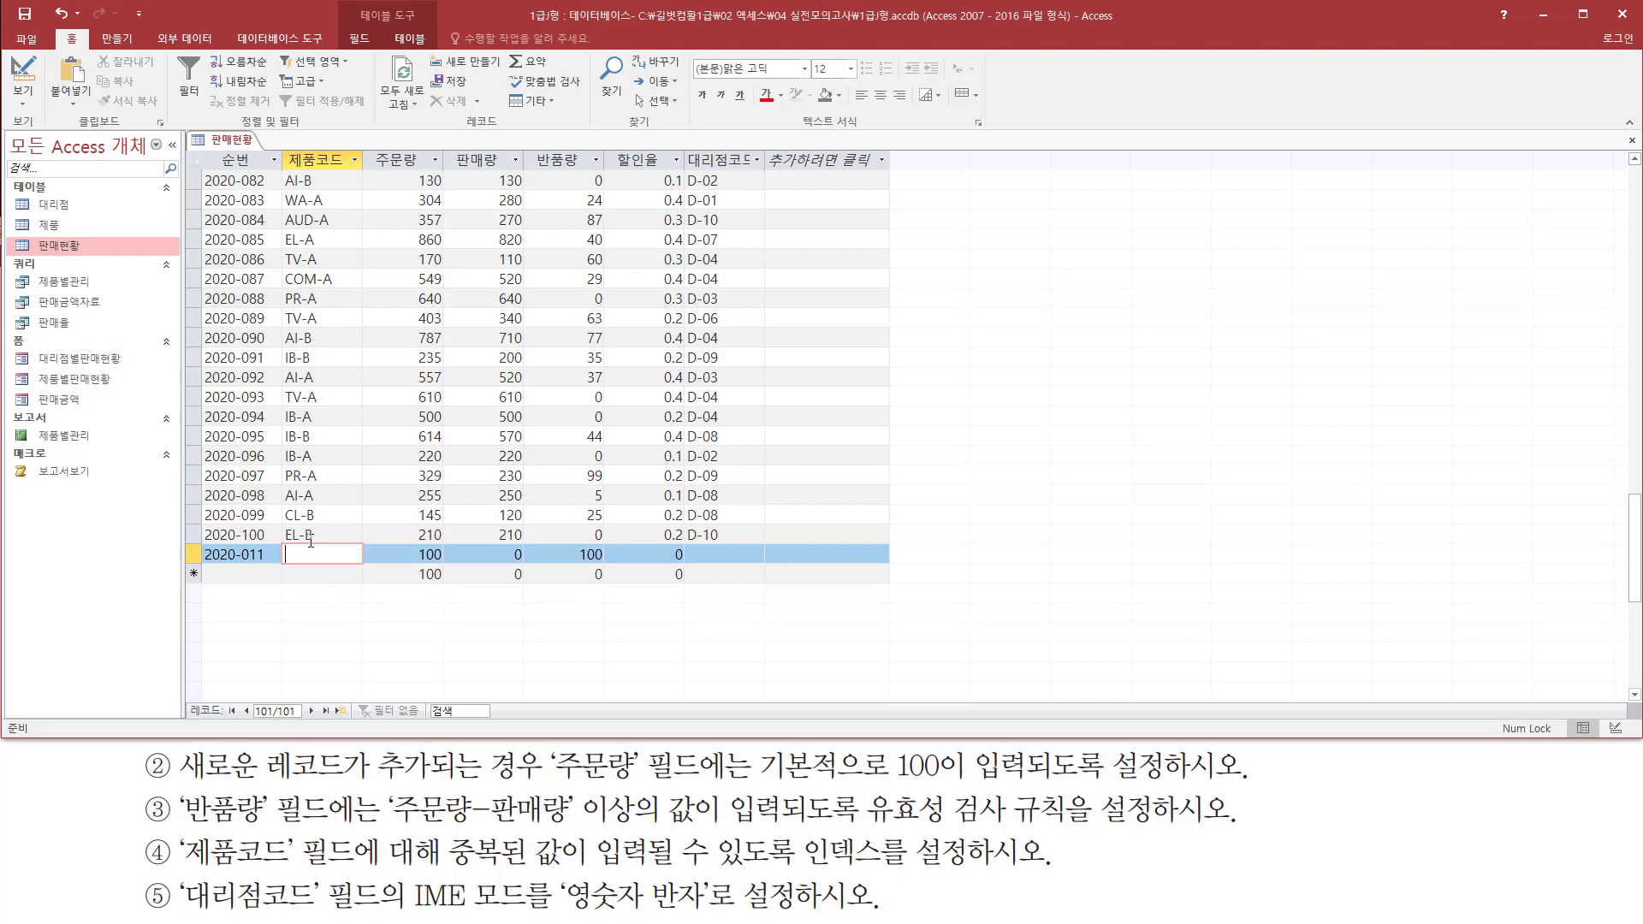
pyautogui.moveTo(280, 521); pyautogui.dragTo(328, 547)
pyautogui.press('Escape')
pyautogui.press('capslock')
pyautogui.write('ㄷ')
pyautogui.press('BackSpace')
pyautogui.write('EL-B')
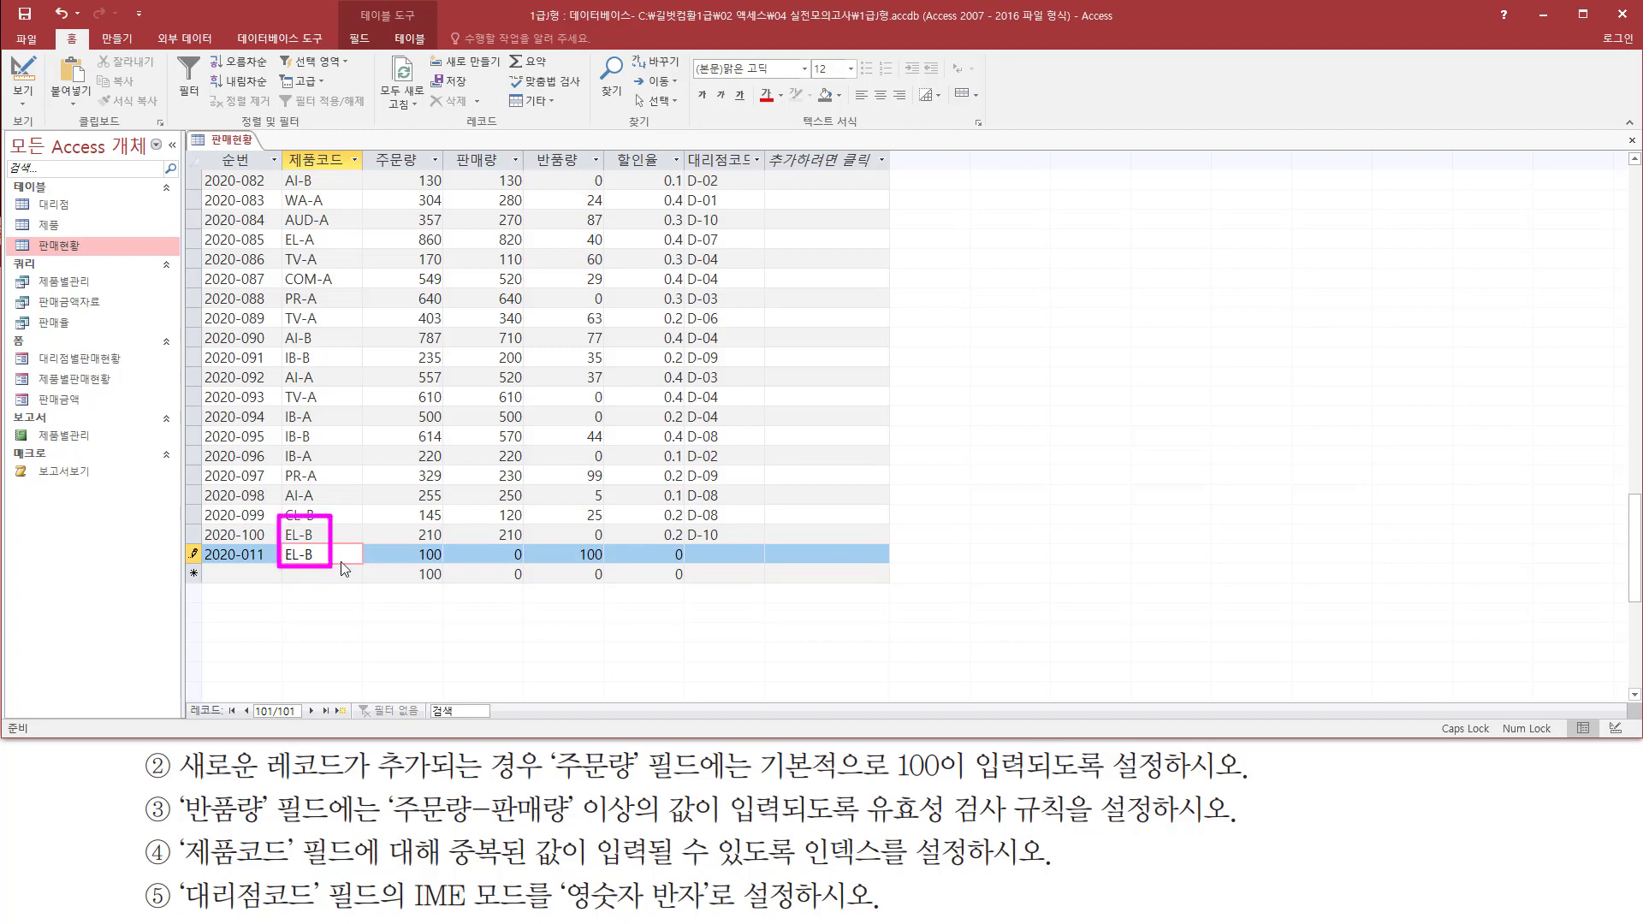
pyautogui.press('Tab')
pyautogui.press('Tab')
pyautogui.press('Tab')
pyautogui.press('Tab')
pyautogui.press('Tab')
pyautogui.press('Tab')
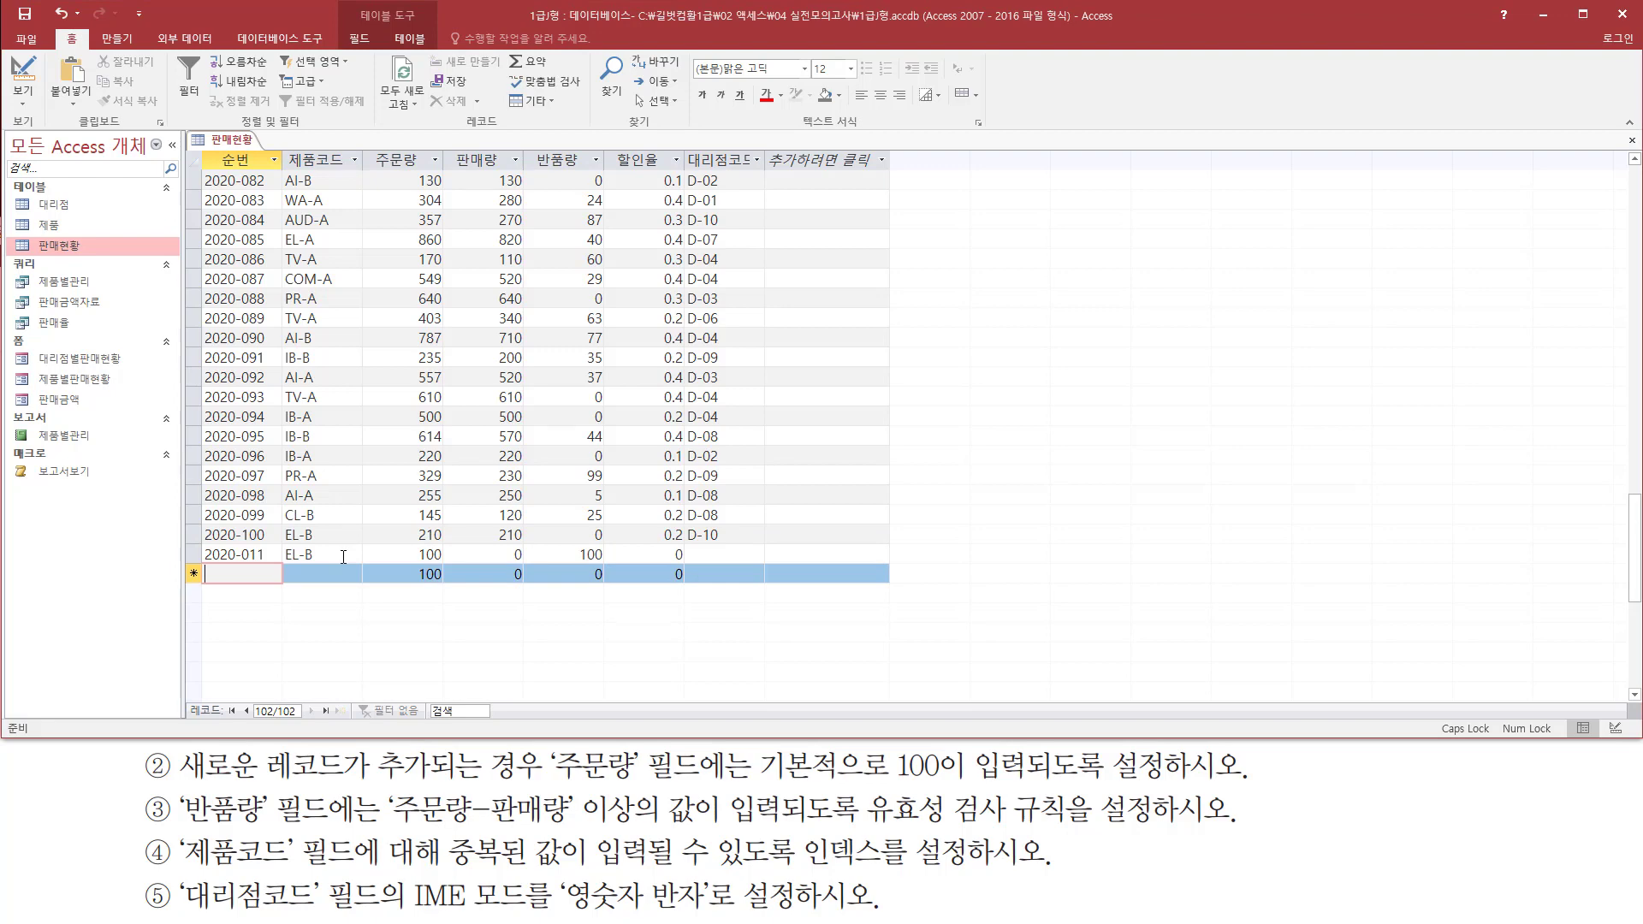
pyautogui.moveTo(197, 536)
pyautogui.mouseDown()
pyautogui.moveTo(531, 575)
pyautogui.moveTo(765, 569)
pyautogui.mouseUp()
pyautogui.press('Escape')
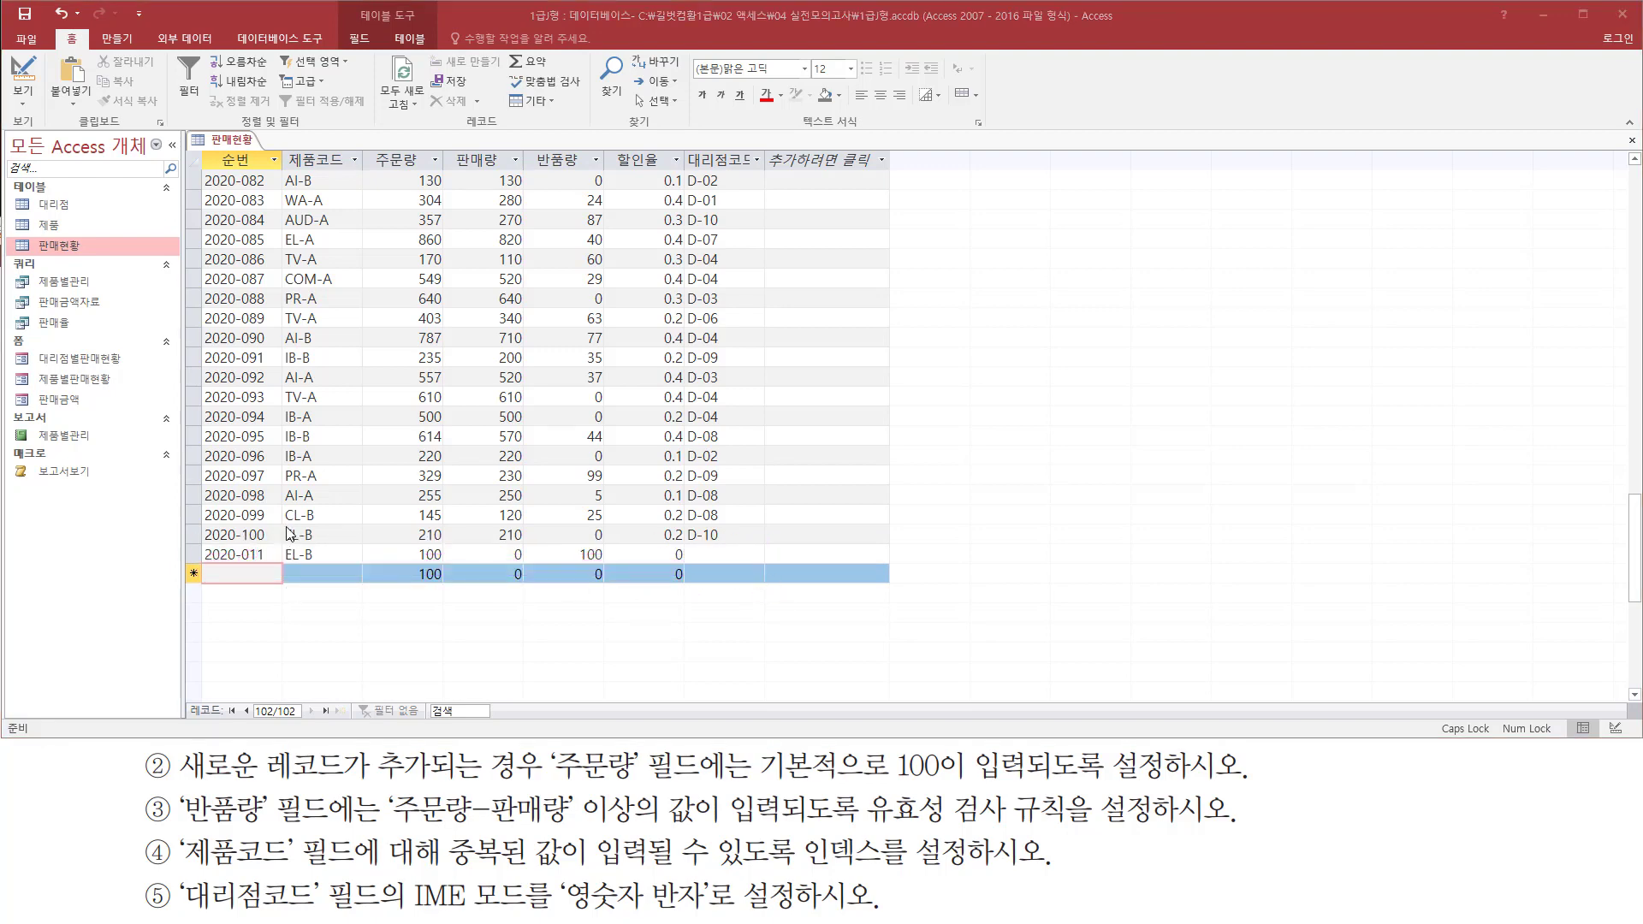
pyautogui.moveTo(277, 523); pyautogui.dragTo(334, 567)
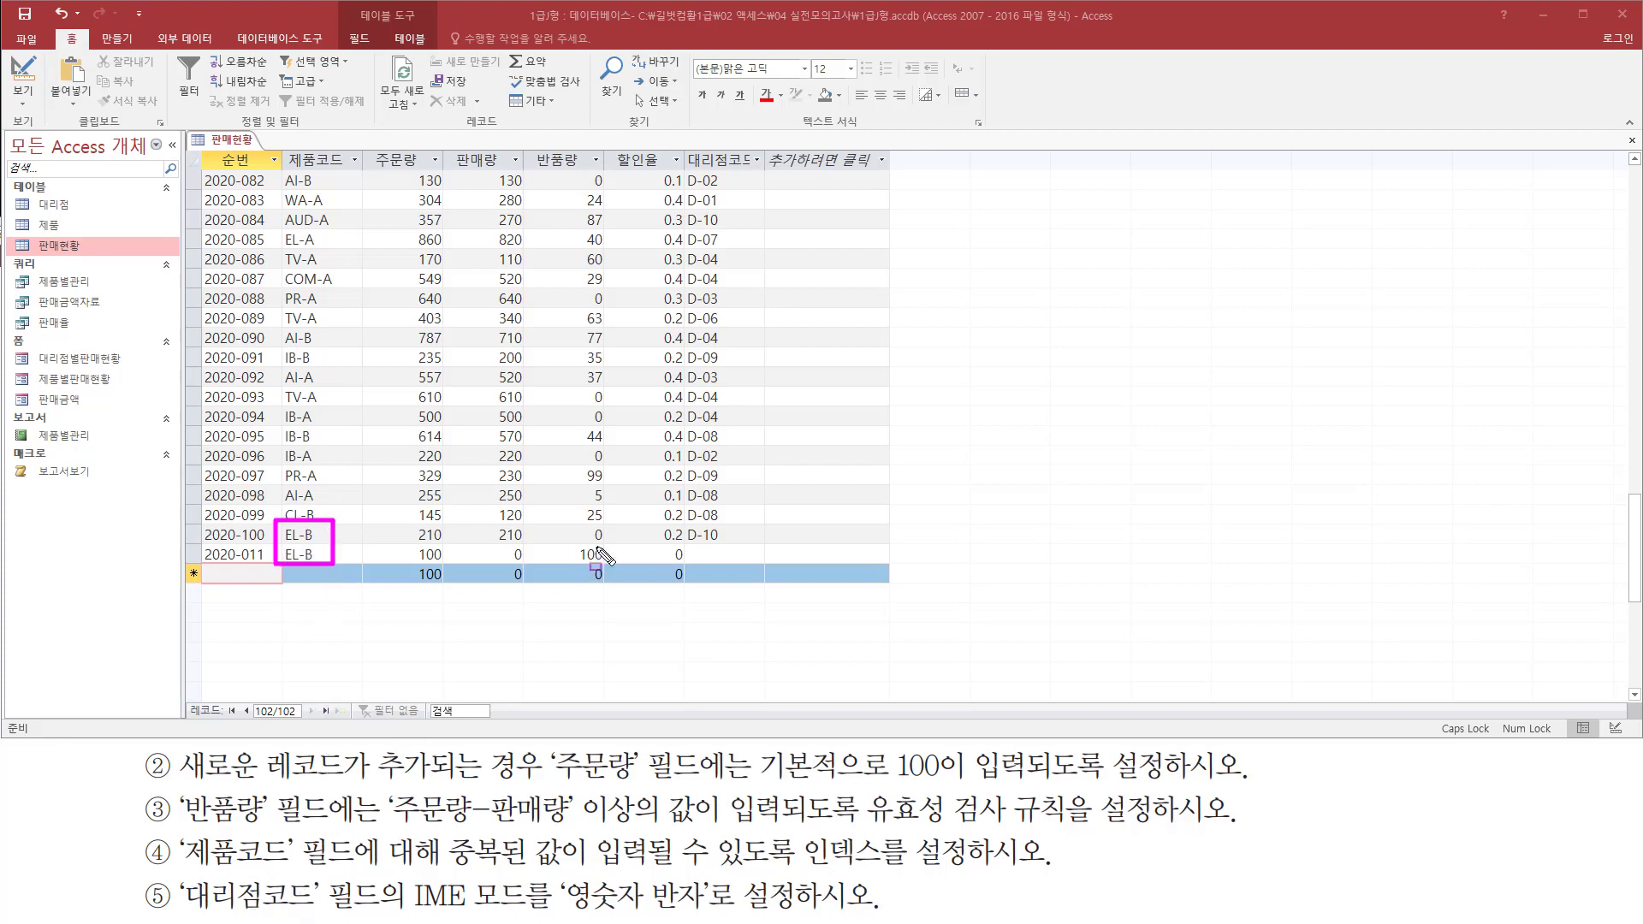
# Test the IME mode in record 2020-011 by entering ㄹㅇ after EL-B in 제품코드 and F in 대리점코드
pyautogui.moveTo(685, 170); pyautogui.dragTo(759, 582)
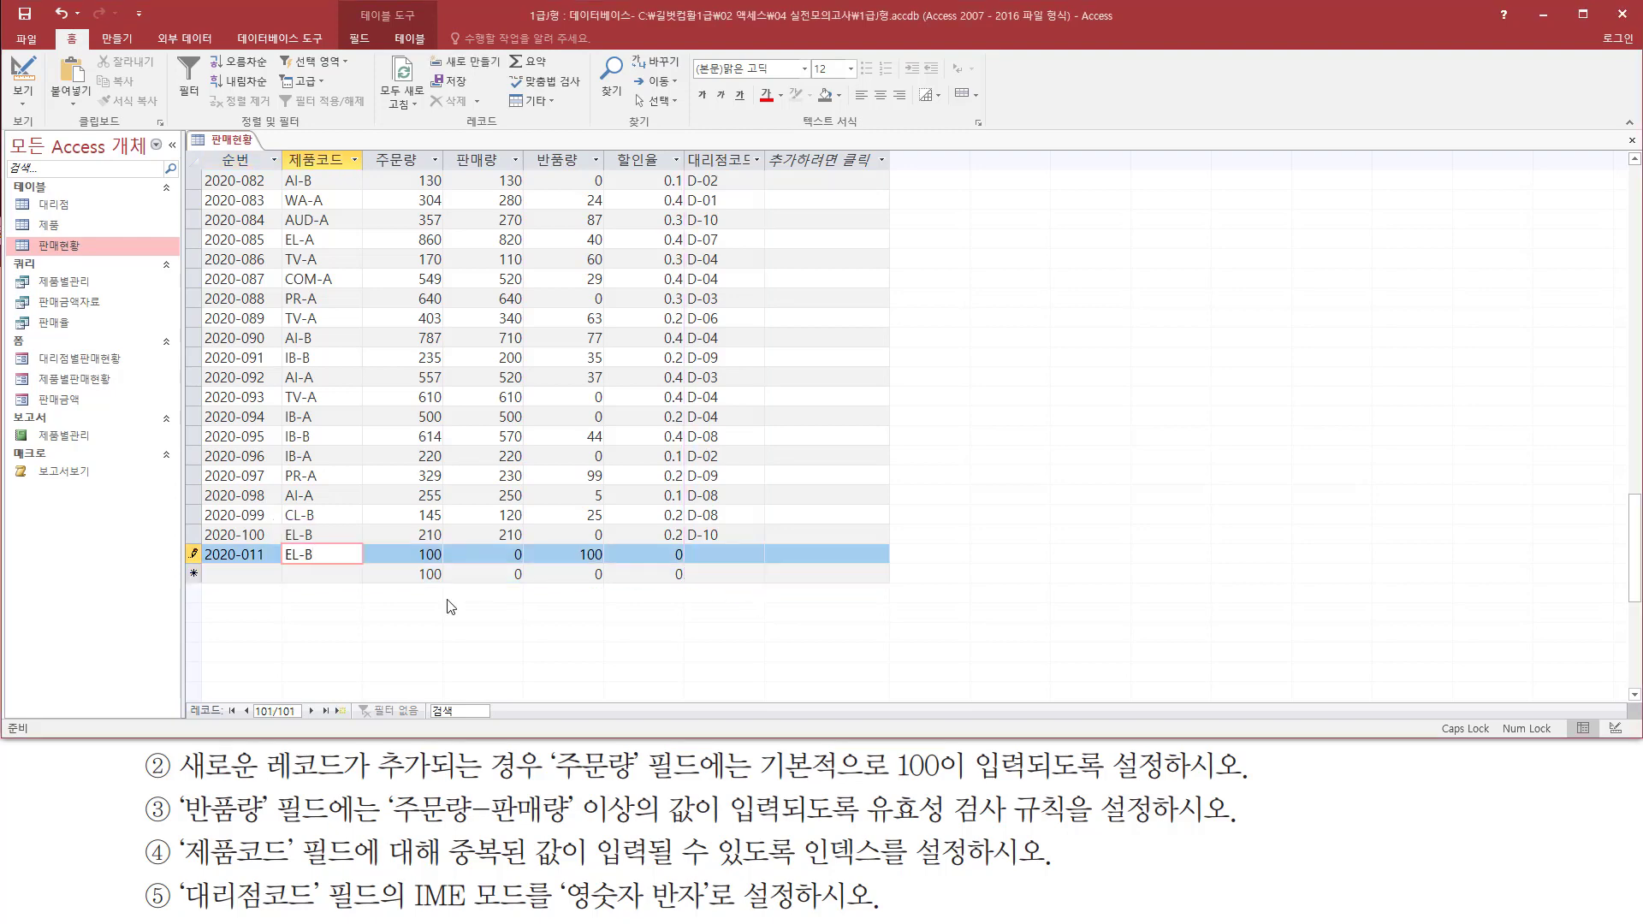
pyautogui.write('ㄹㅇ')
pyautogui.click(711, 554)
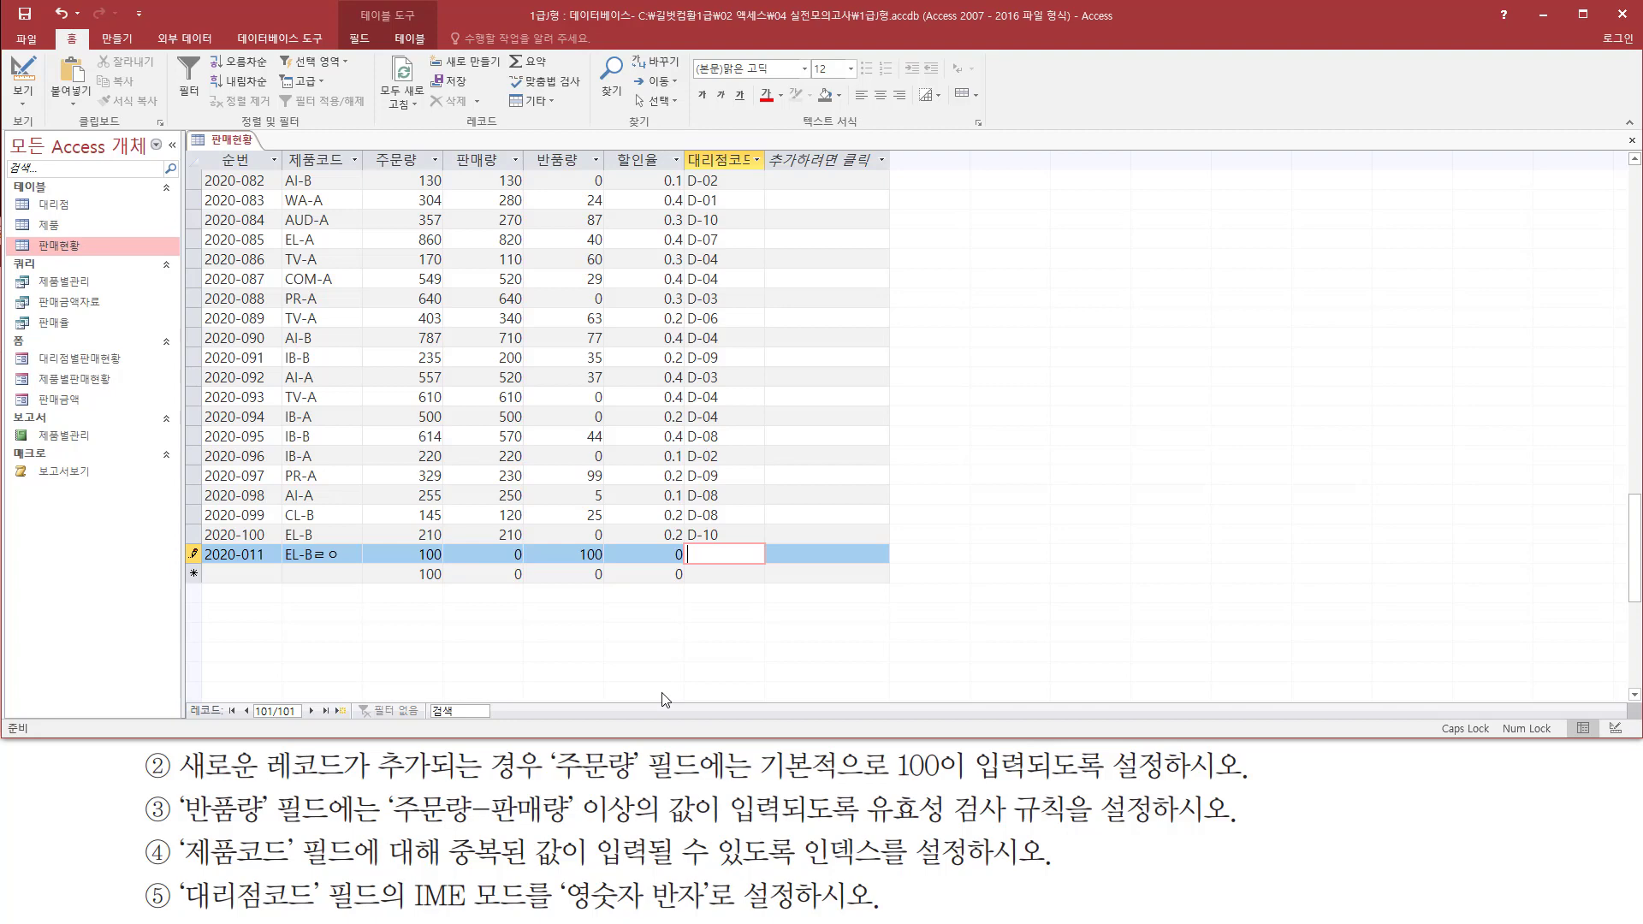
pyautogui.write('F')
pyautogui.moveTo(412, 917); pyautogui.dragTo(707, 923)
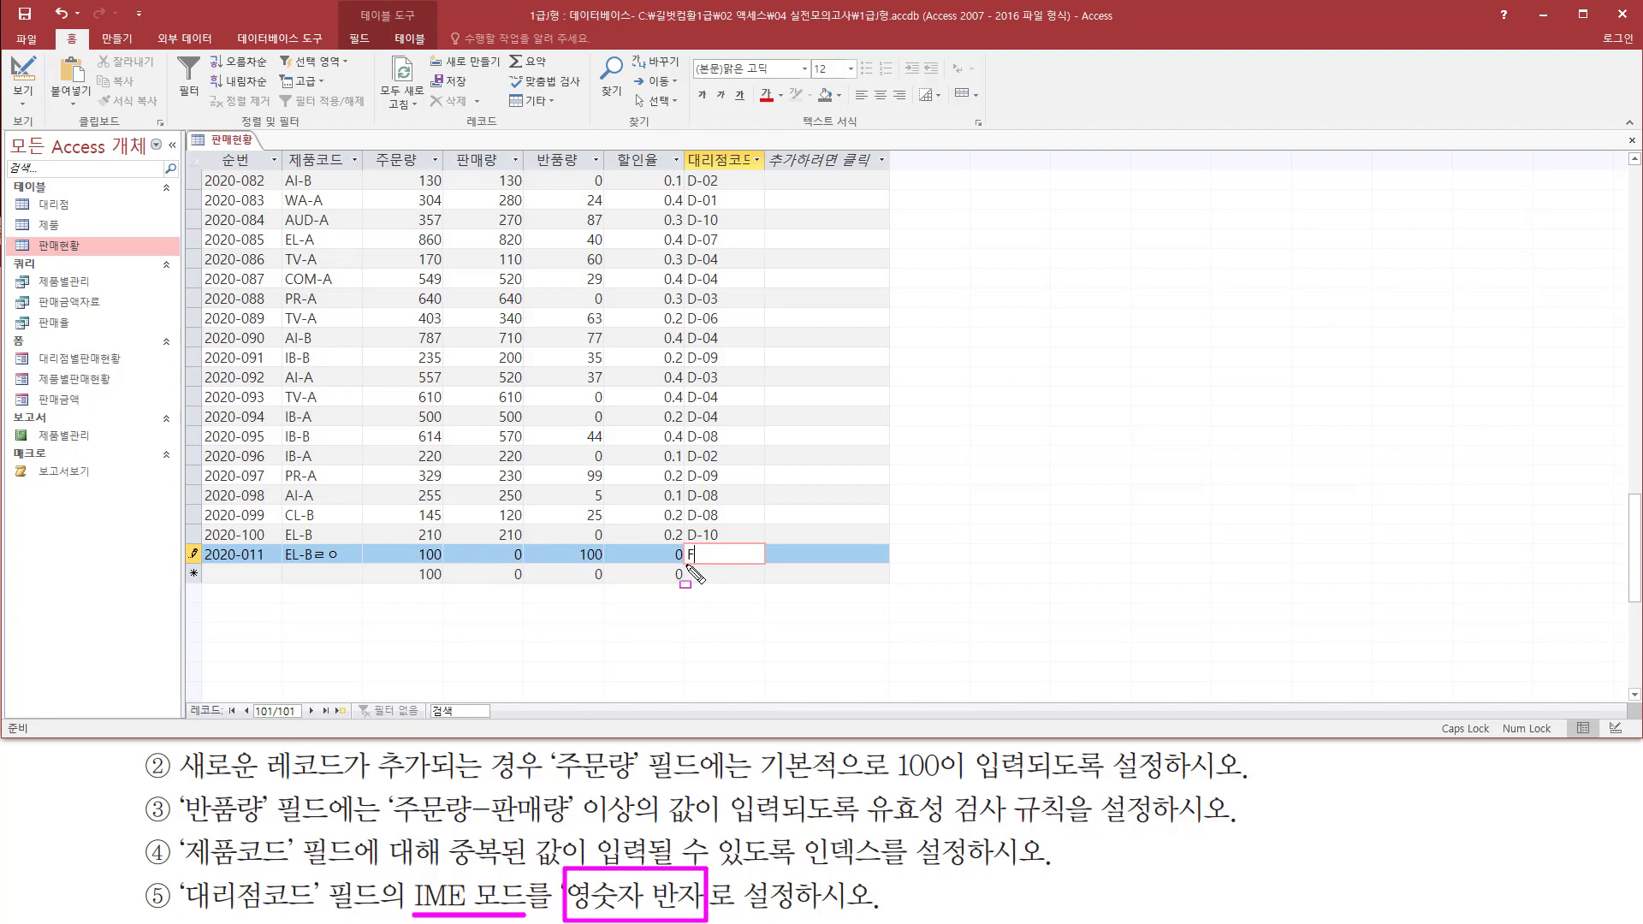
pyautogui.moveTo(689, 564)
pyautogui.mouseDown()
pyautogui.moveTo(749, 571)
pyautogui.moveTo(774, 560)
pyautogui.moveTo(764, 543)
pyautogui.mouseUp()
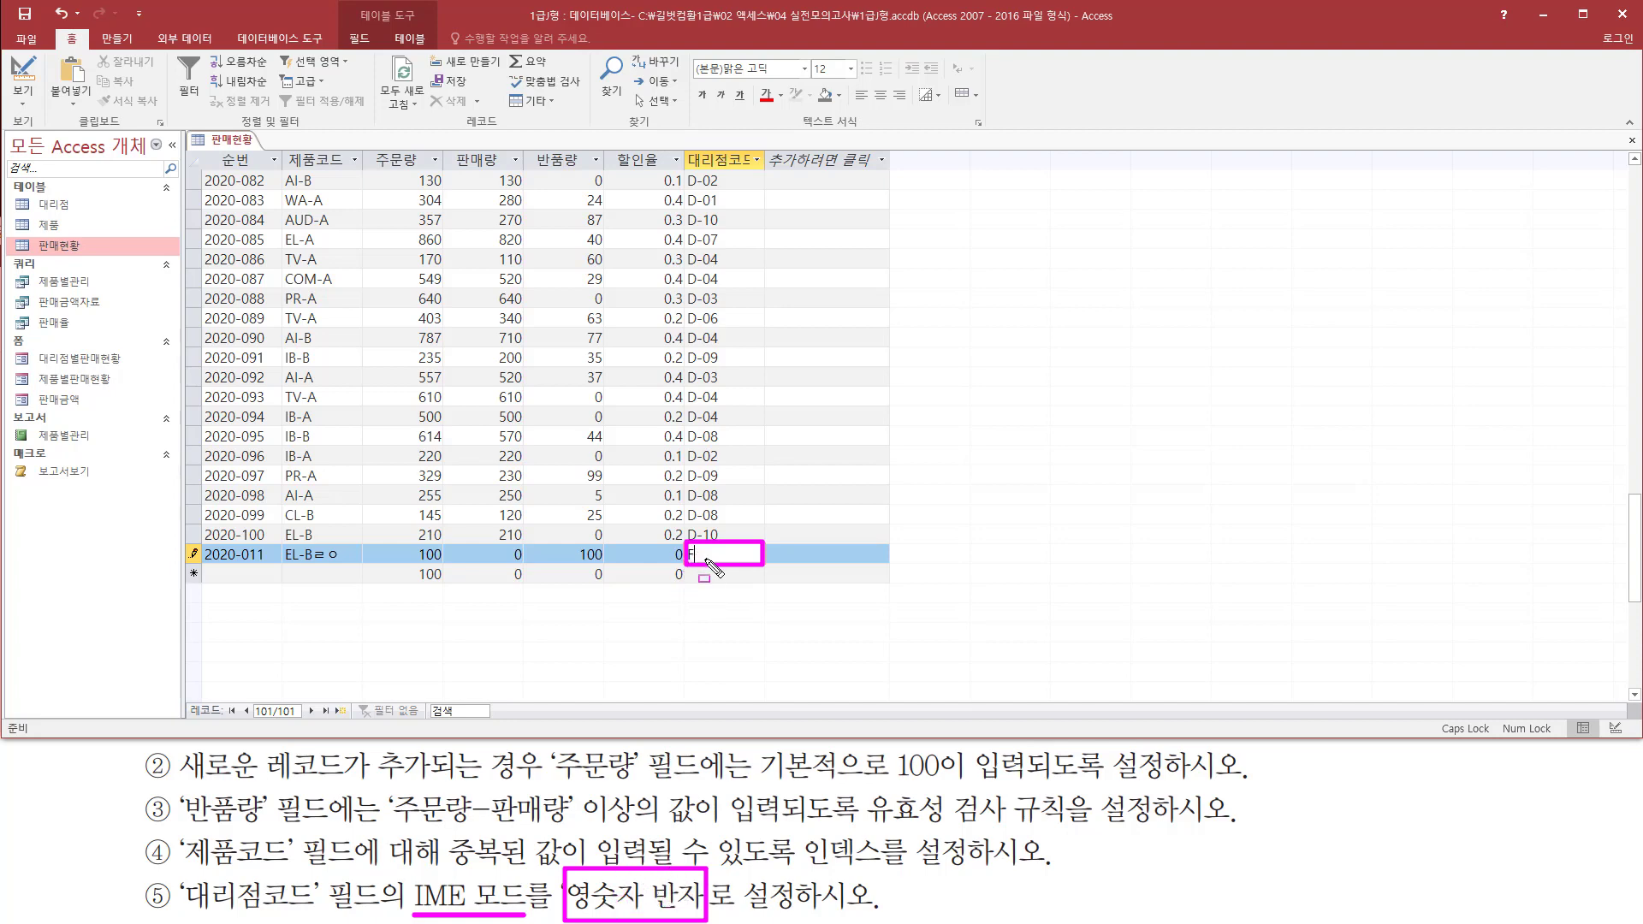
pyautogui.press('Escape')
# Undo the IME test entries in the 제품코드 and 대리점코드 fields of record 2020-011
pyautogui.click(590, 556)
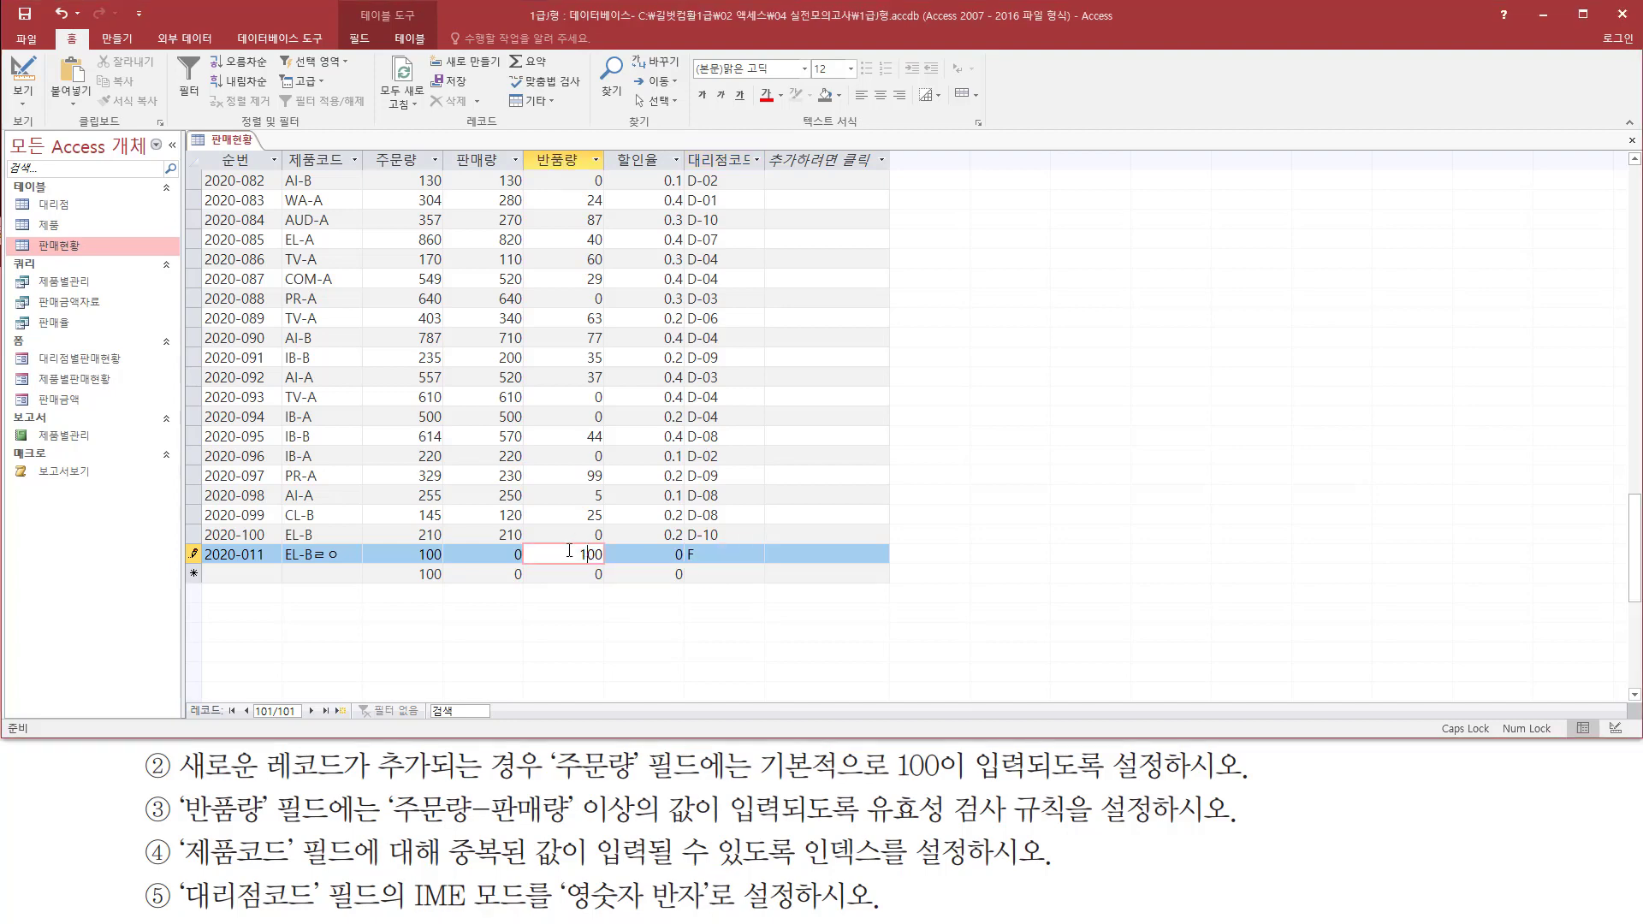
pyautogui.click(500, 556)
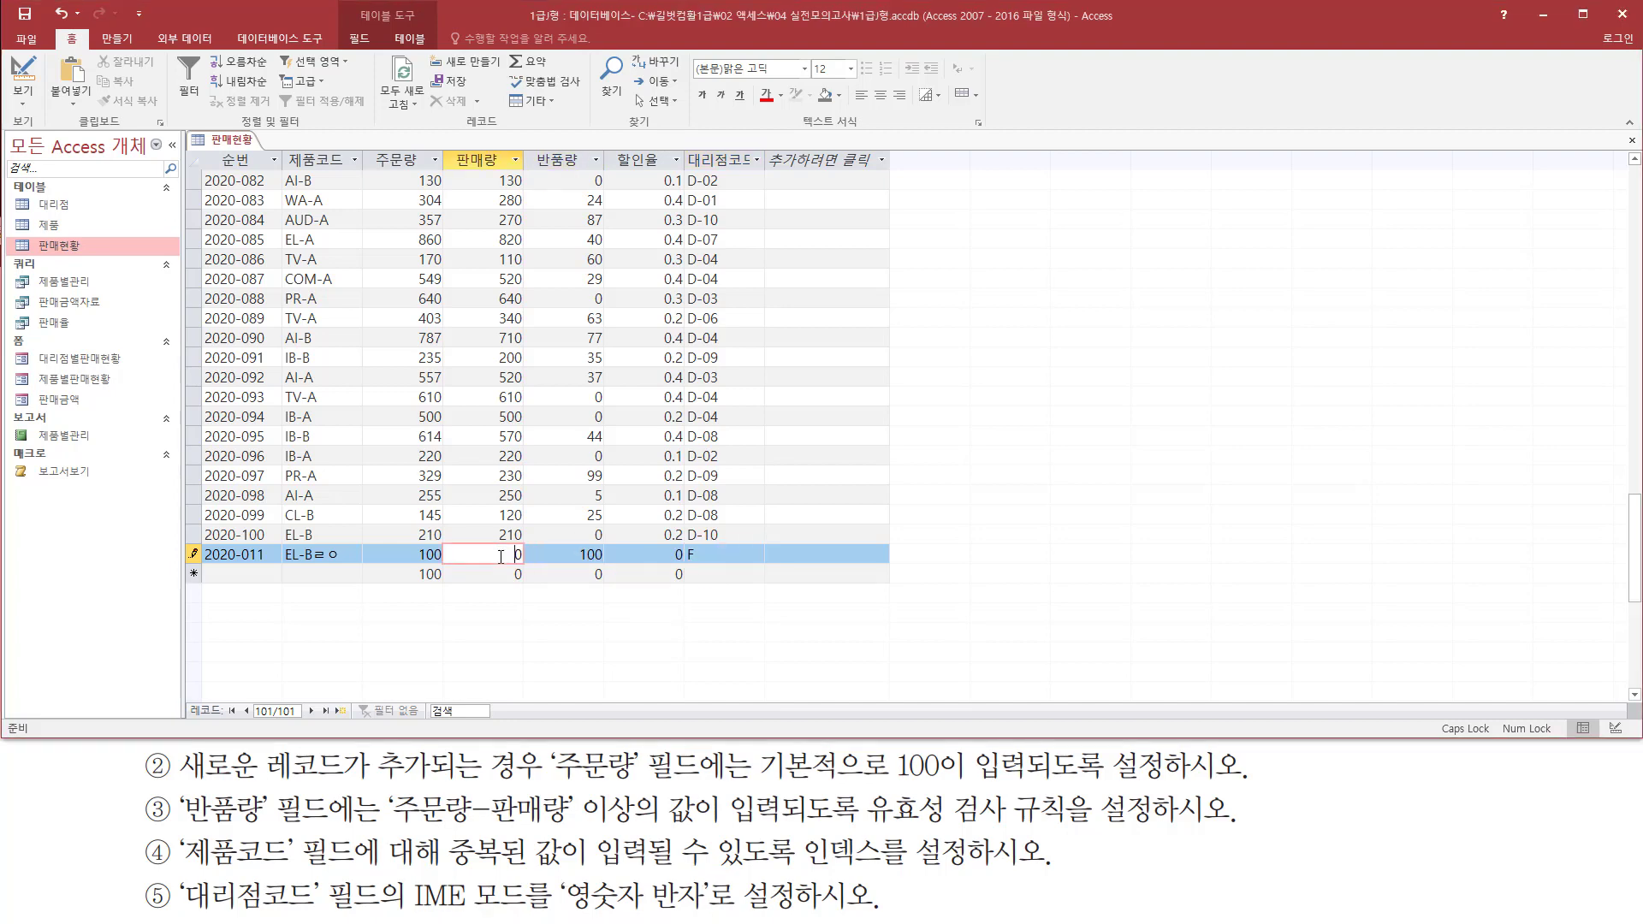
pyautogui.hotkey('ctrl', 'z')
pyautogui.hotkey('ctrl', 'z')
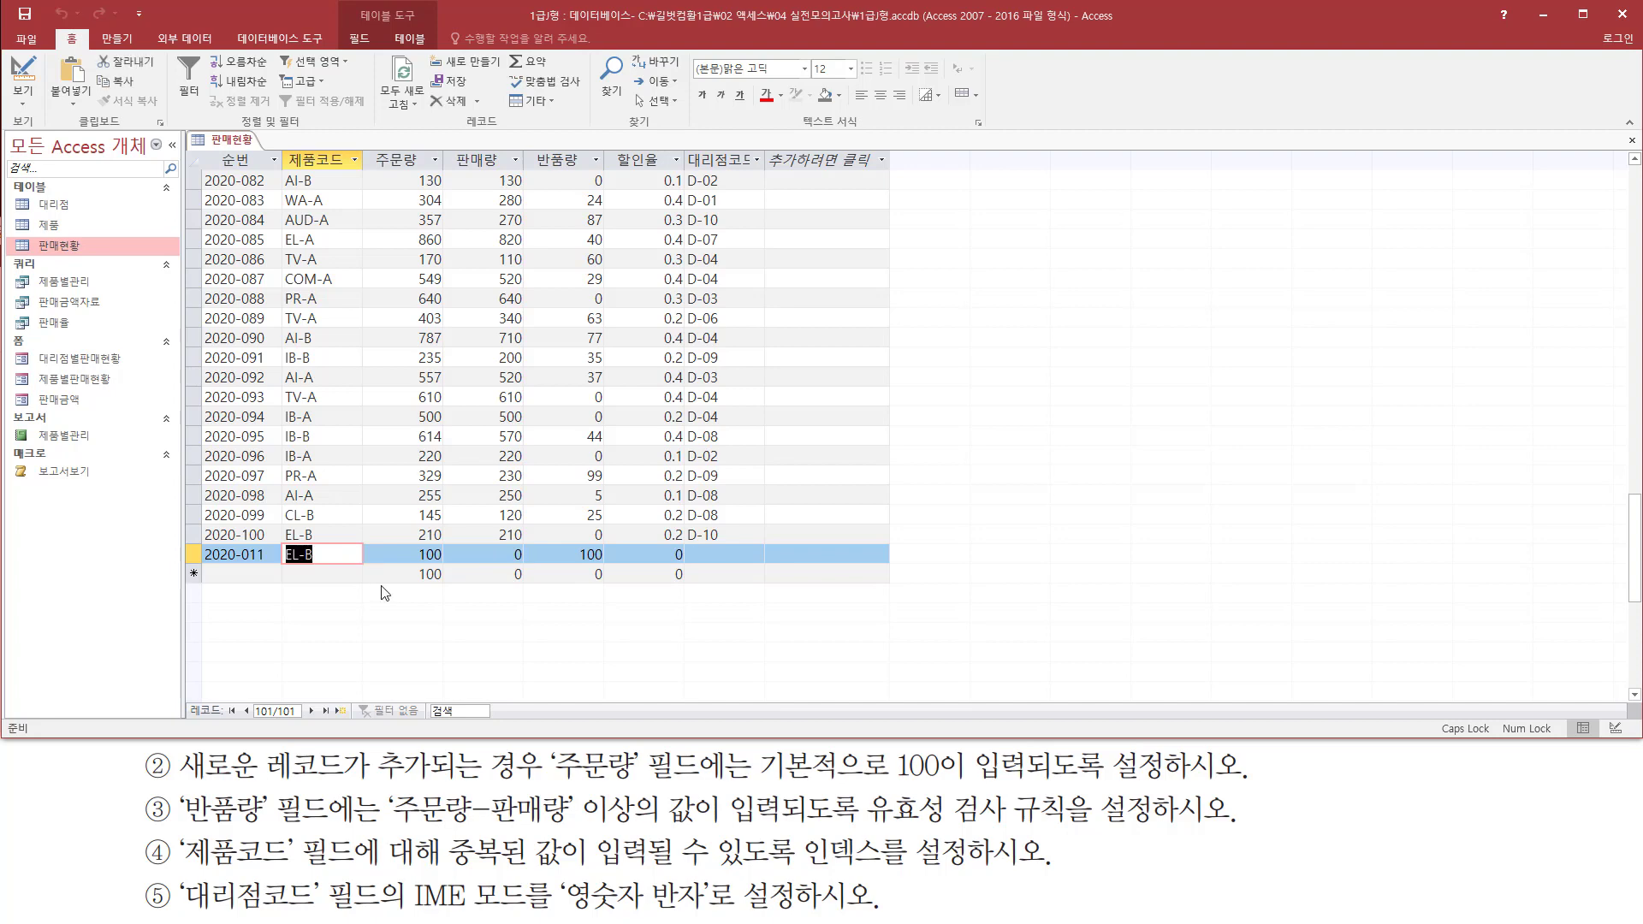
# Delete the test record 2020-011 from the 판매현황 datasheet and close the table
pyautogui.hotkey('ctrl', 'alt', 'd')
pyautogui.moveTo(199, 537)
pyautogui.mouseDown()
pyautogui.moveTo(274, 582)
pyautogui.moveTo(774, 590)
pyautogui.mouseUp()
pyautogui.press('Escape')
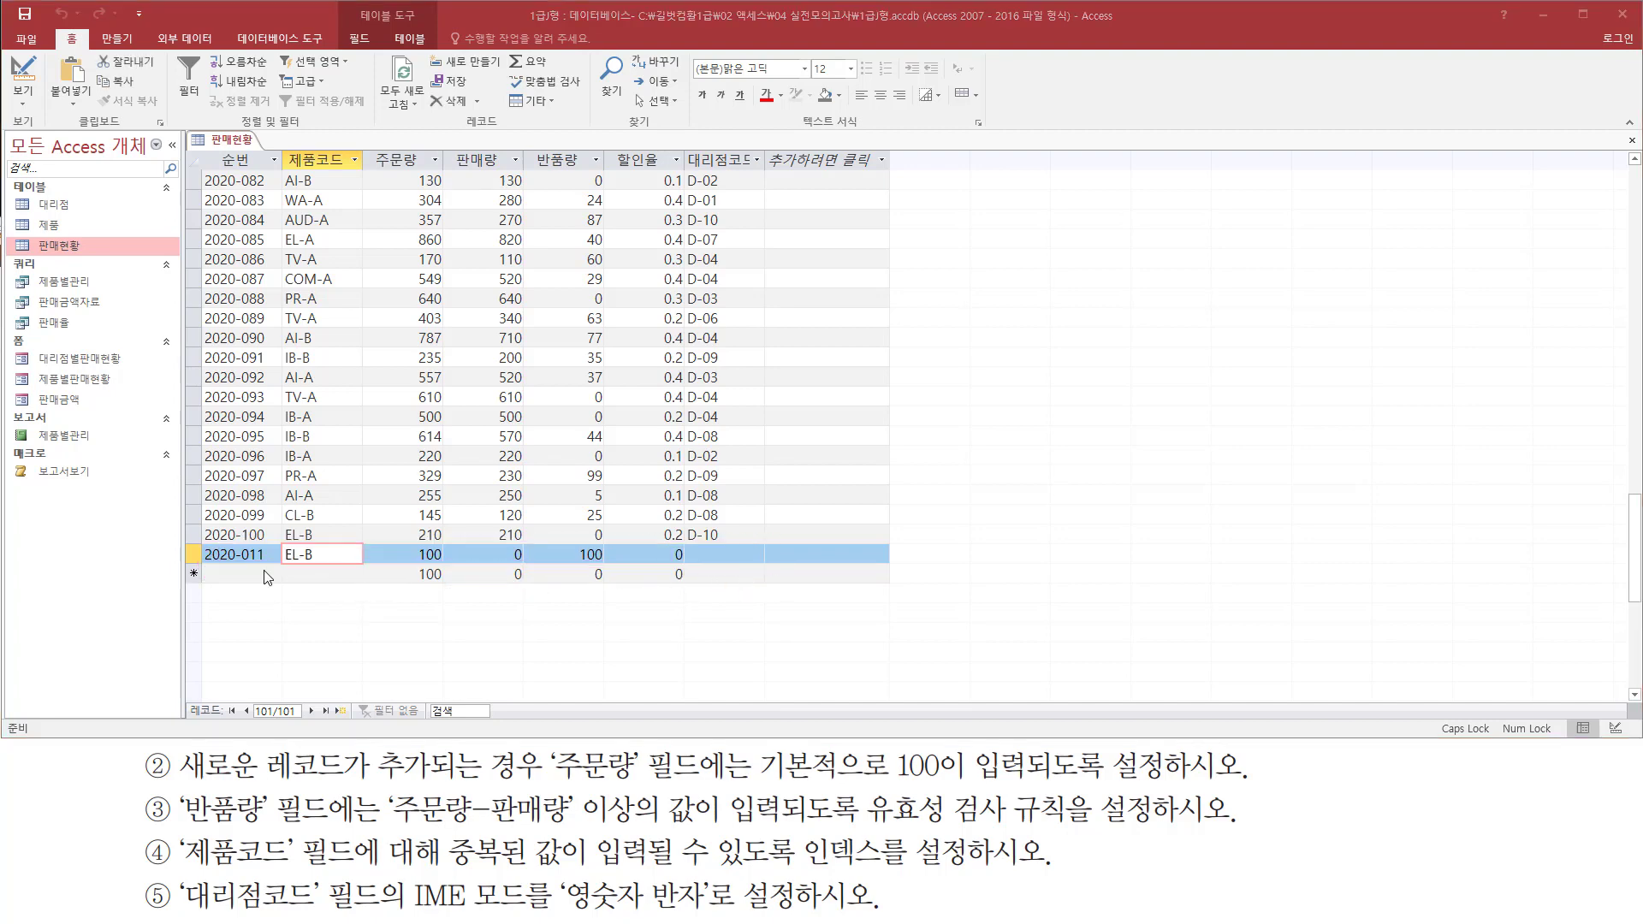
pyautogui.rightClick(198, 554)
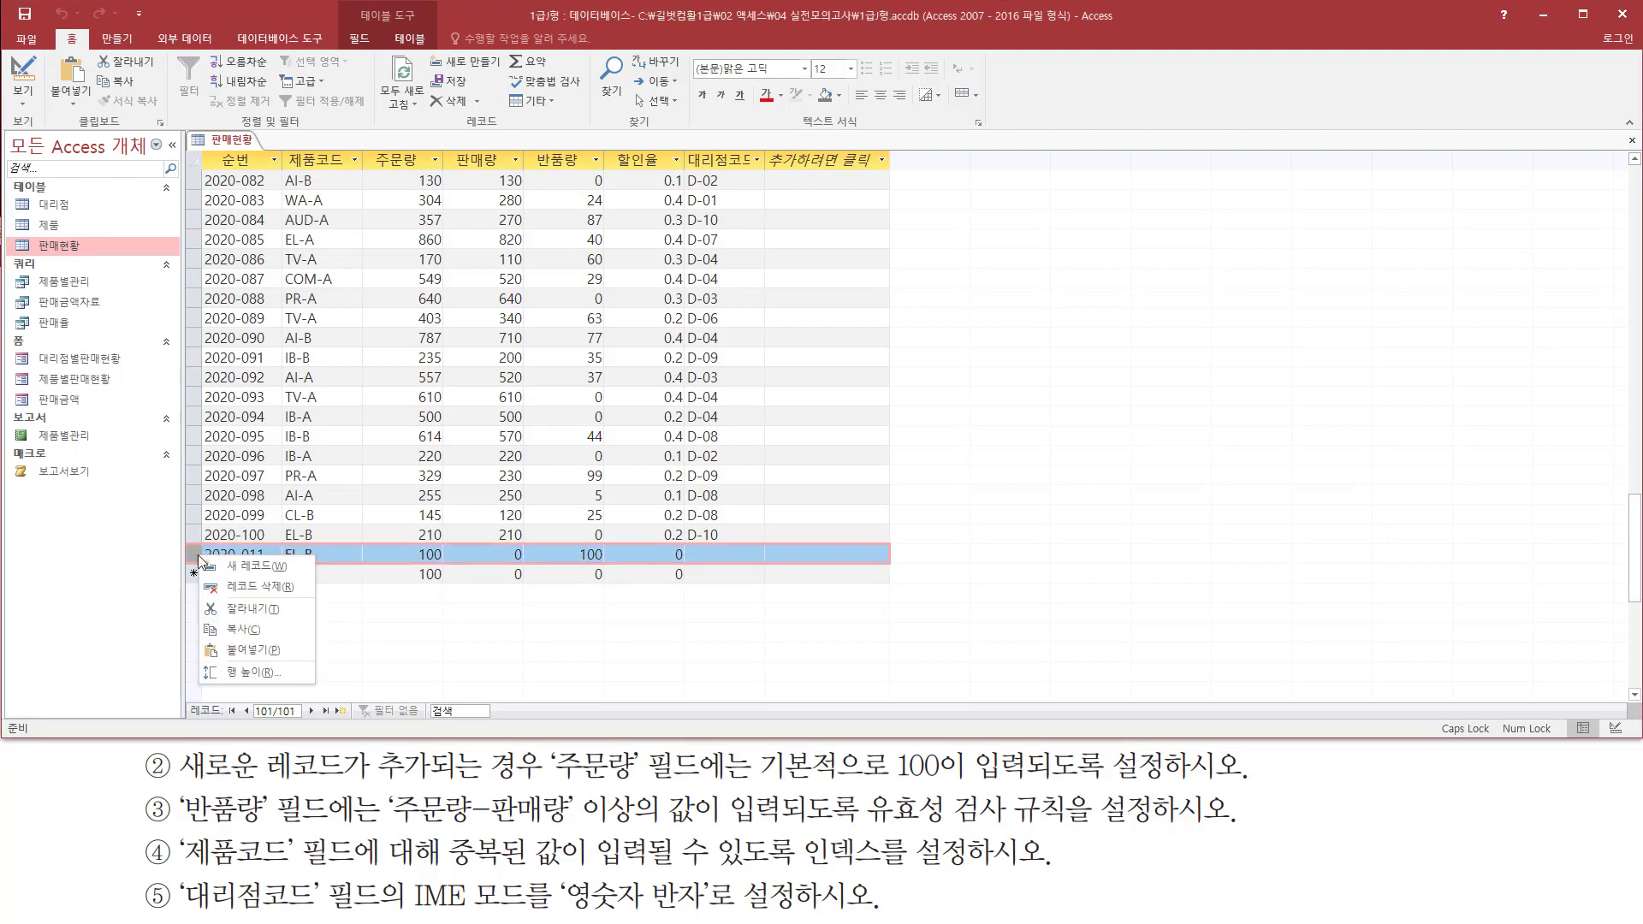
pyautogui.click(243, 587)
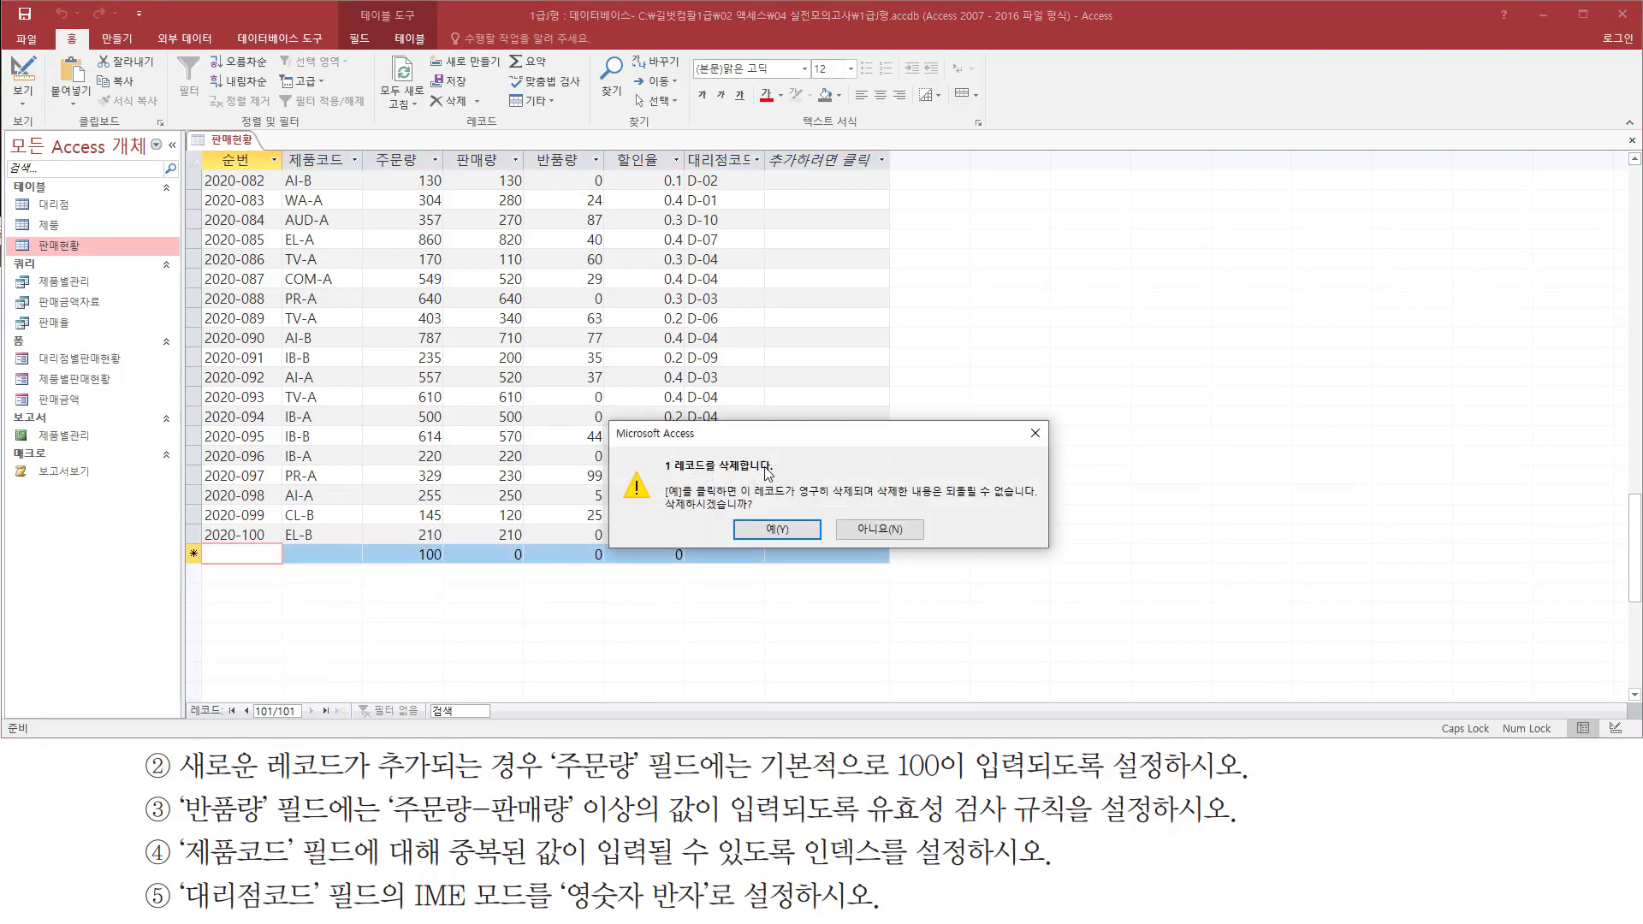
pyautogui.click(773, 529)
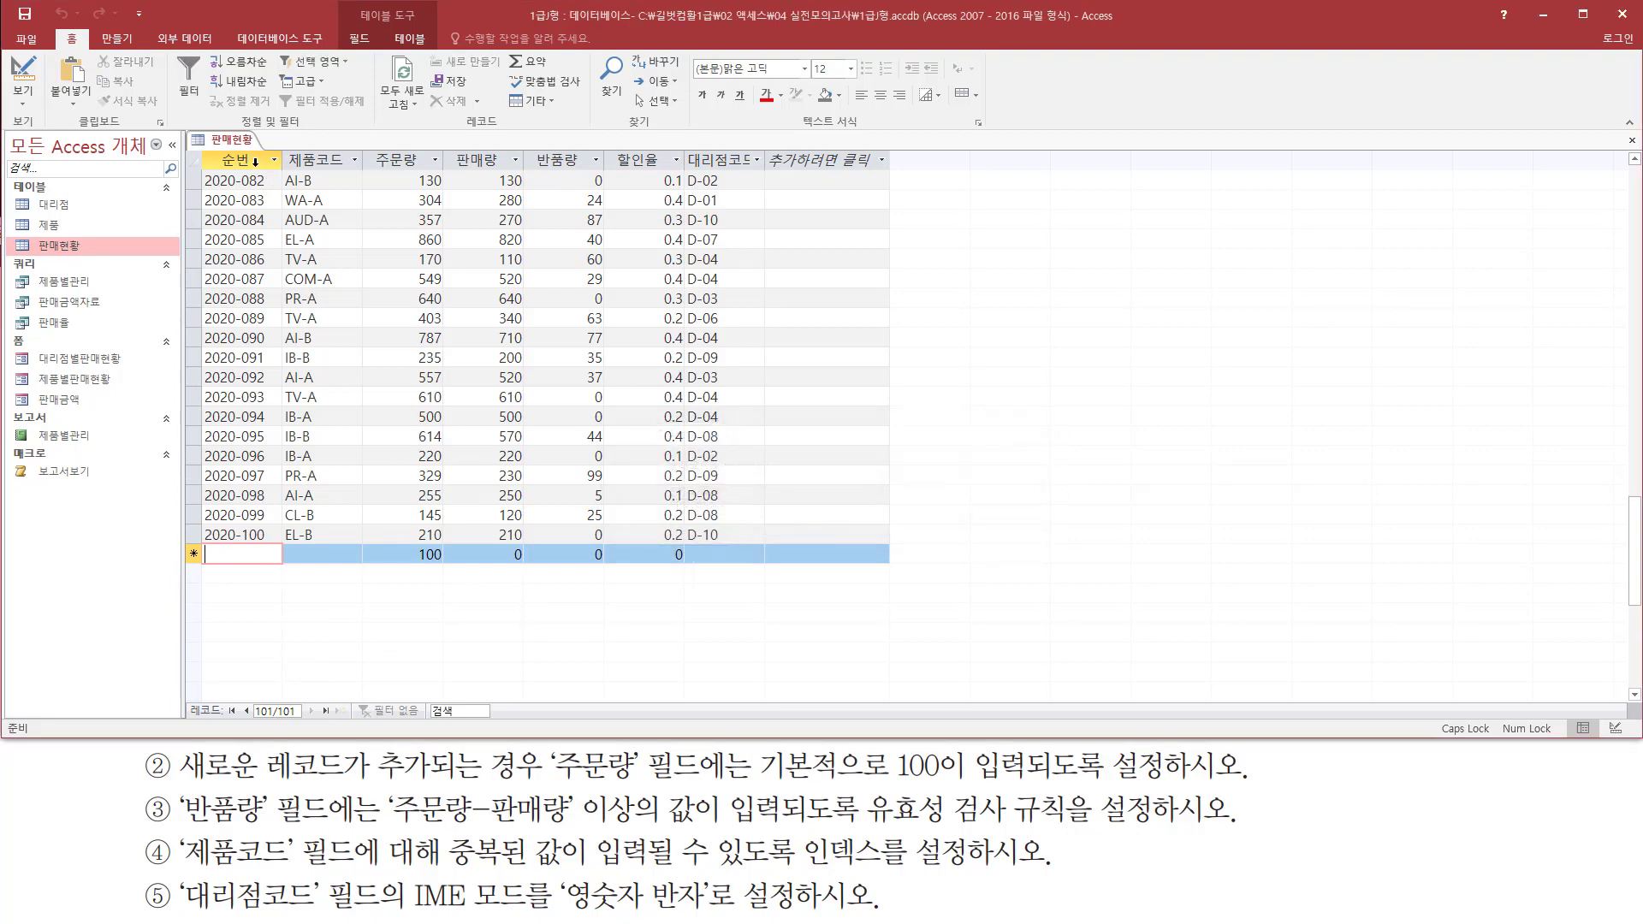
pyautogui.rightClick(236, 143)
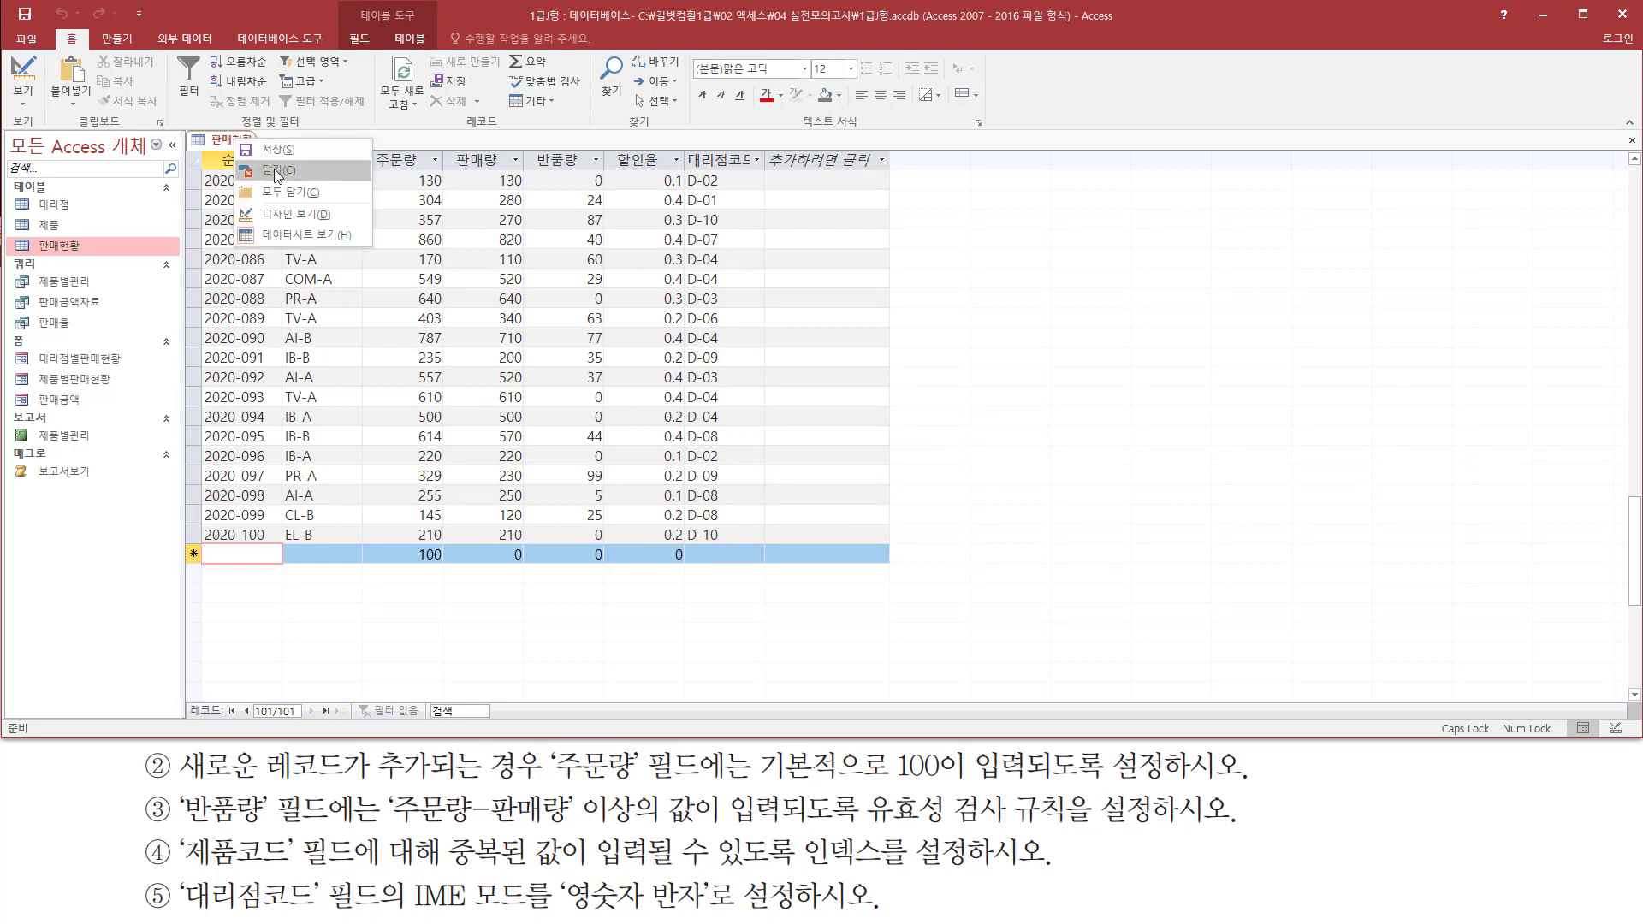
pyautogui.click(310, 167)
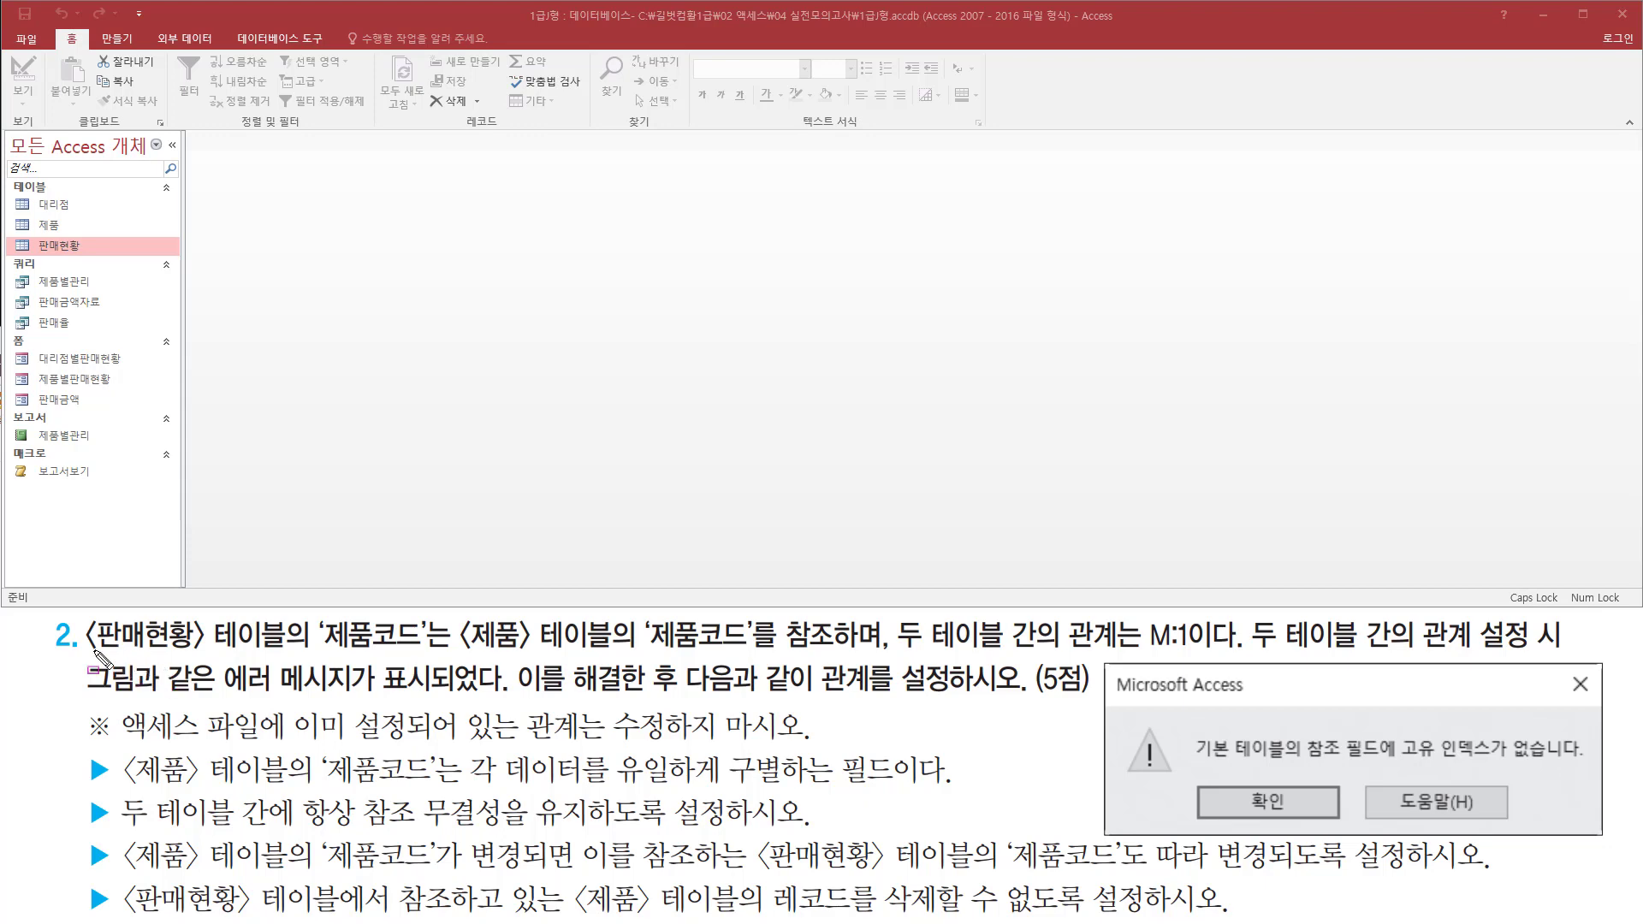
pyautogui.moveTo(83, 657); pyautogui.dragTo(871, 648)
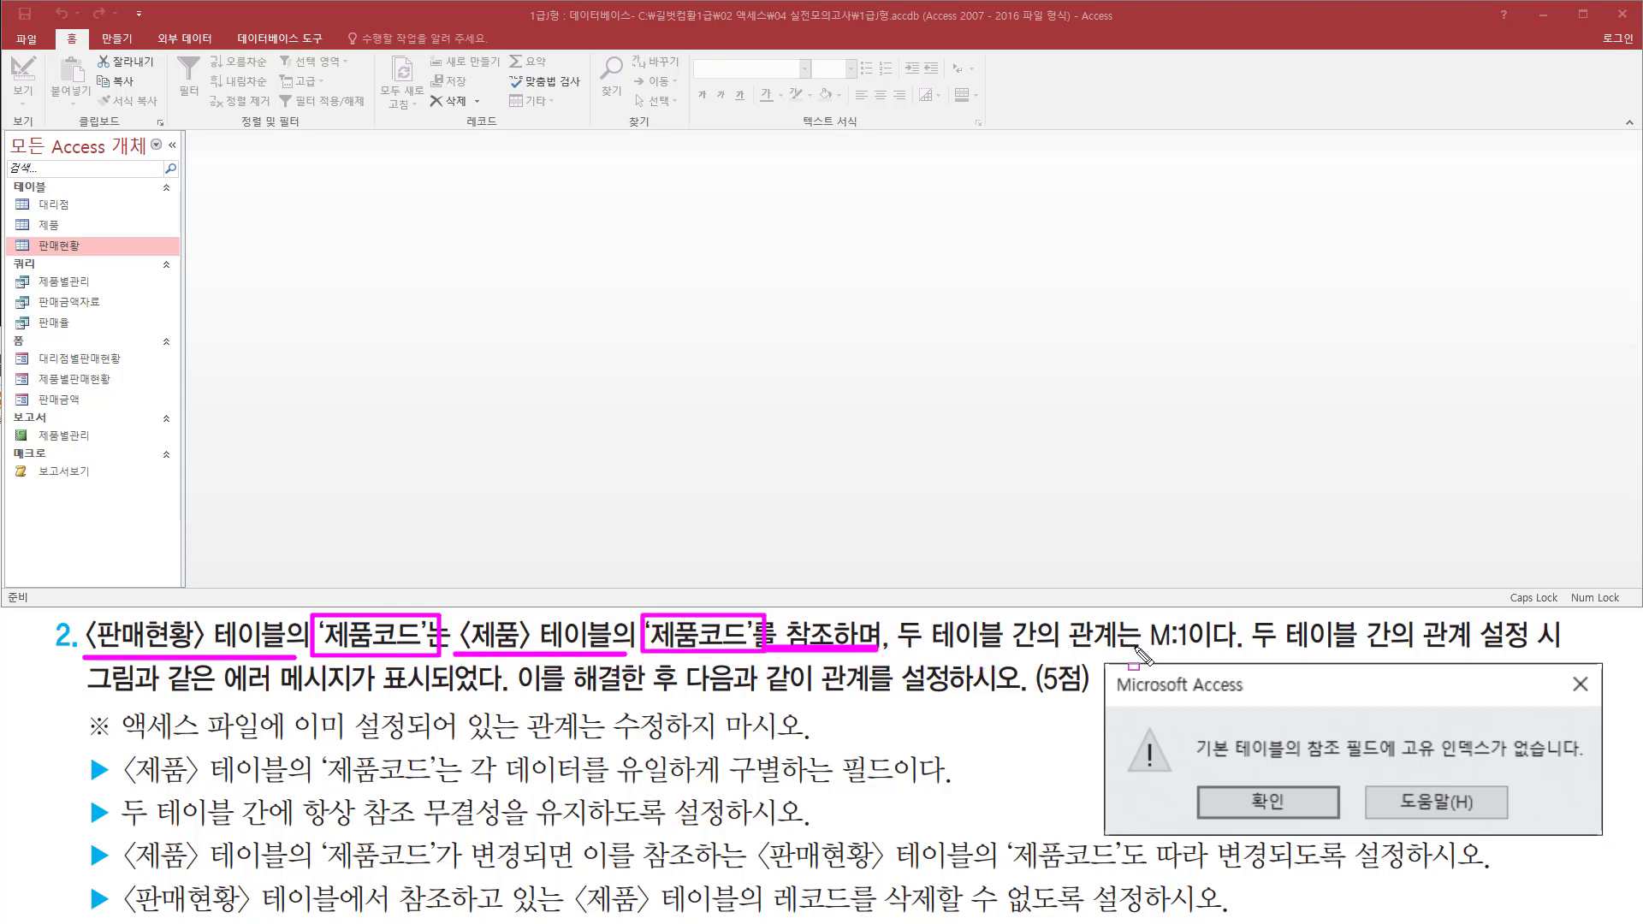
pyautogui.moveTo(1134, 650); pyautogui.dragTo(1238, 650)
pyautogui.moveTo(247, 552)
pyautogui.mouseDown()
pyautogui.moveTo(236, 582)
pyautogui.moveTo(270, 523)
pyautogui.moveTo(287, 580)
pyautogui.mouseUp()
pyautogui.moveTo(539, 527); pyautogui.dragTo(541, 569)
pyautogui.moveTo(223, 695); pyautogui.dragTo(433, 694)
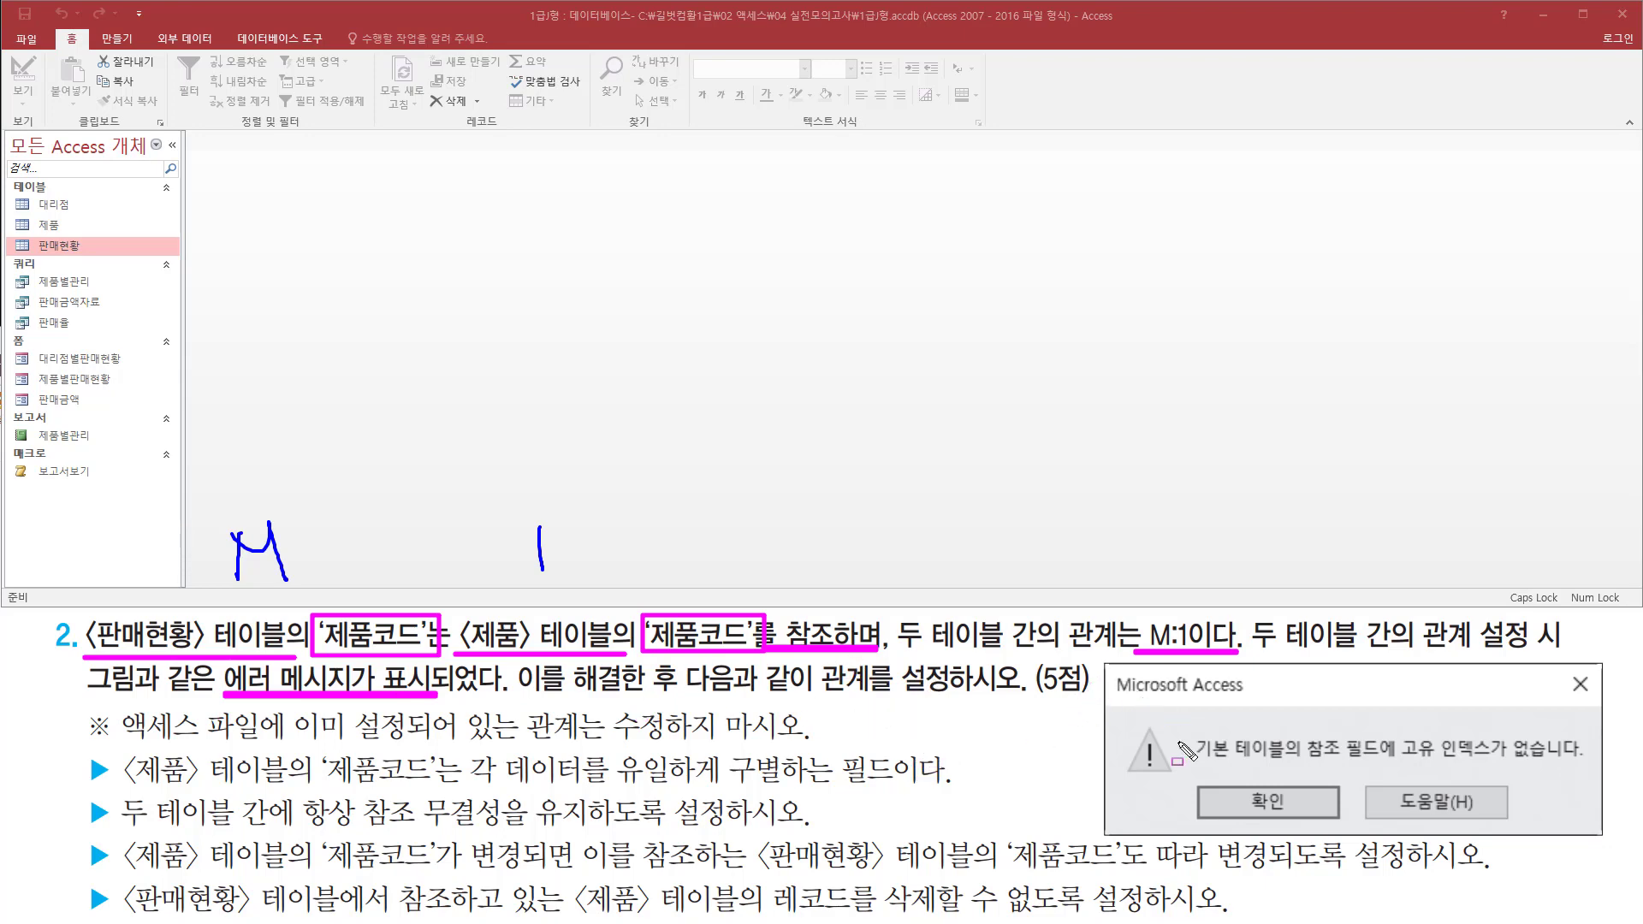
pyautogui.moveTo(1189, 767)
pyautogui.mouseDown()
pyautogui.moveTo(1592, 768)
pyautogui.moveTo(1593, 726)
pyautogui.mouseUp()
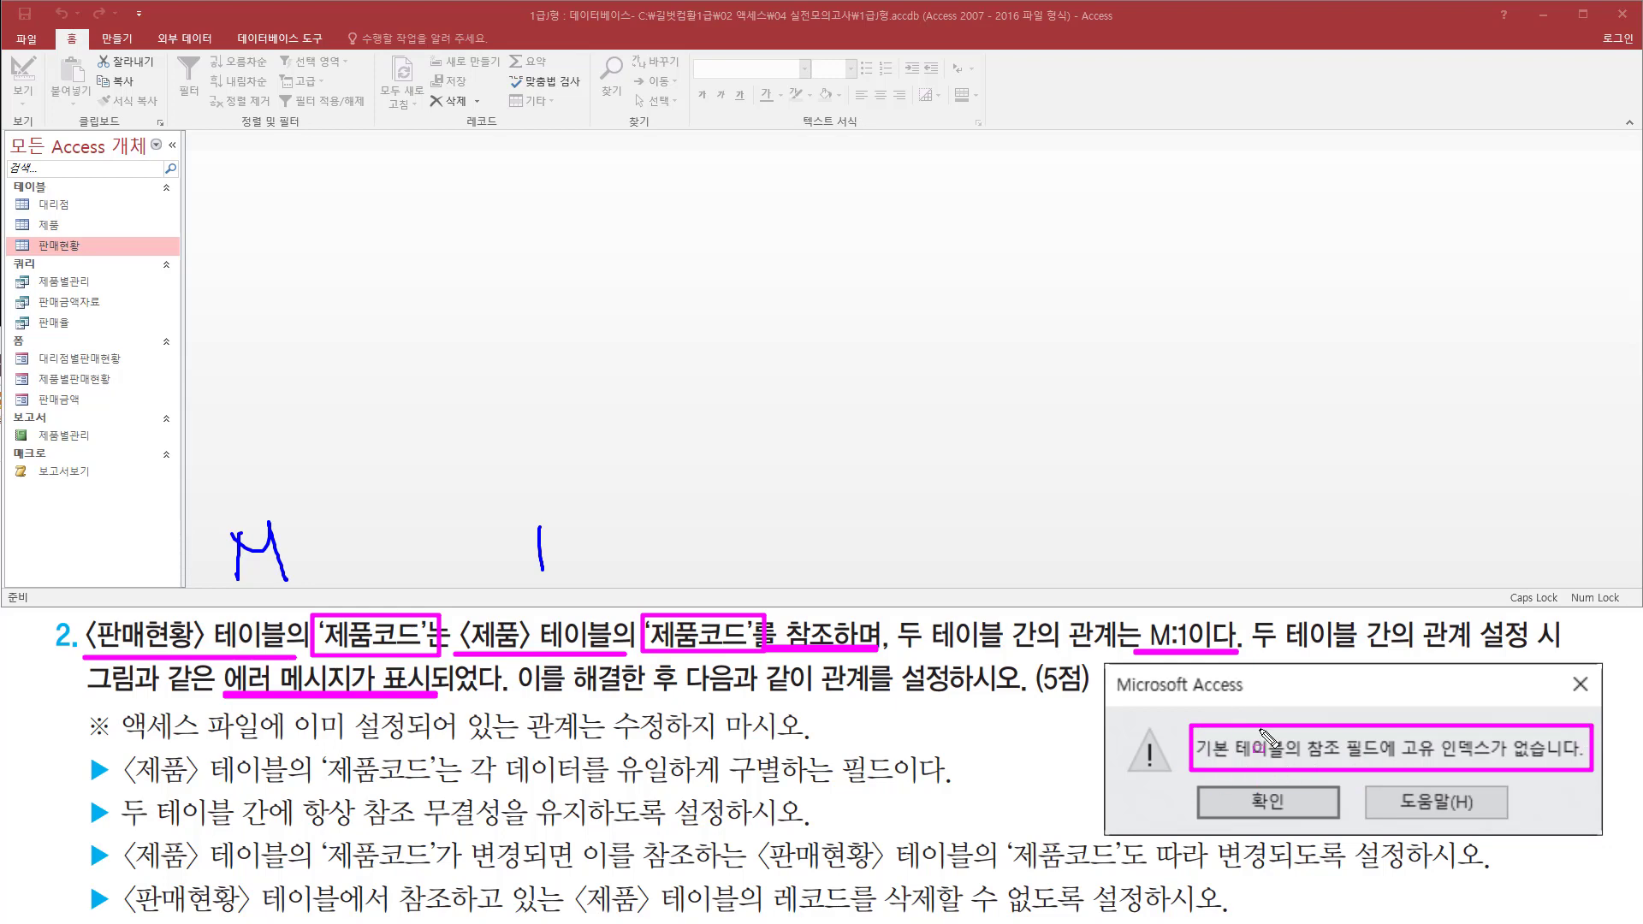
pyautogui.moveTo(517, 515); pyautogui.dragTo(576, 580)
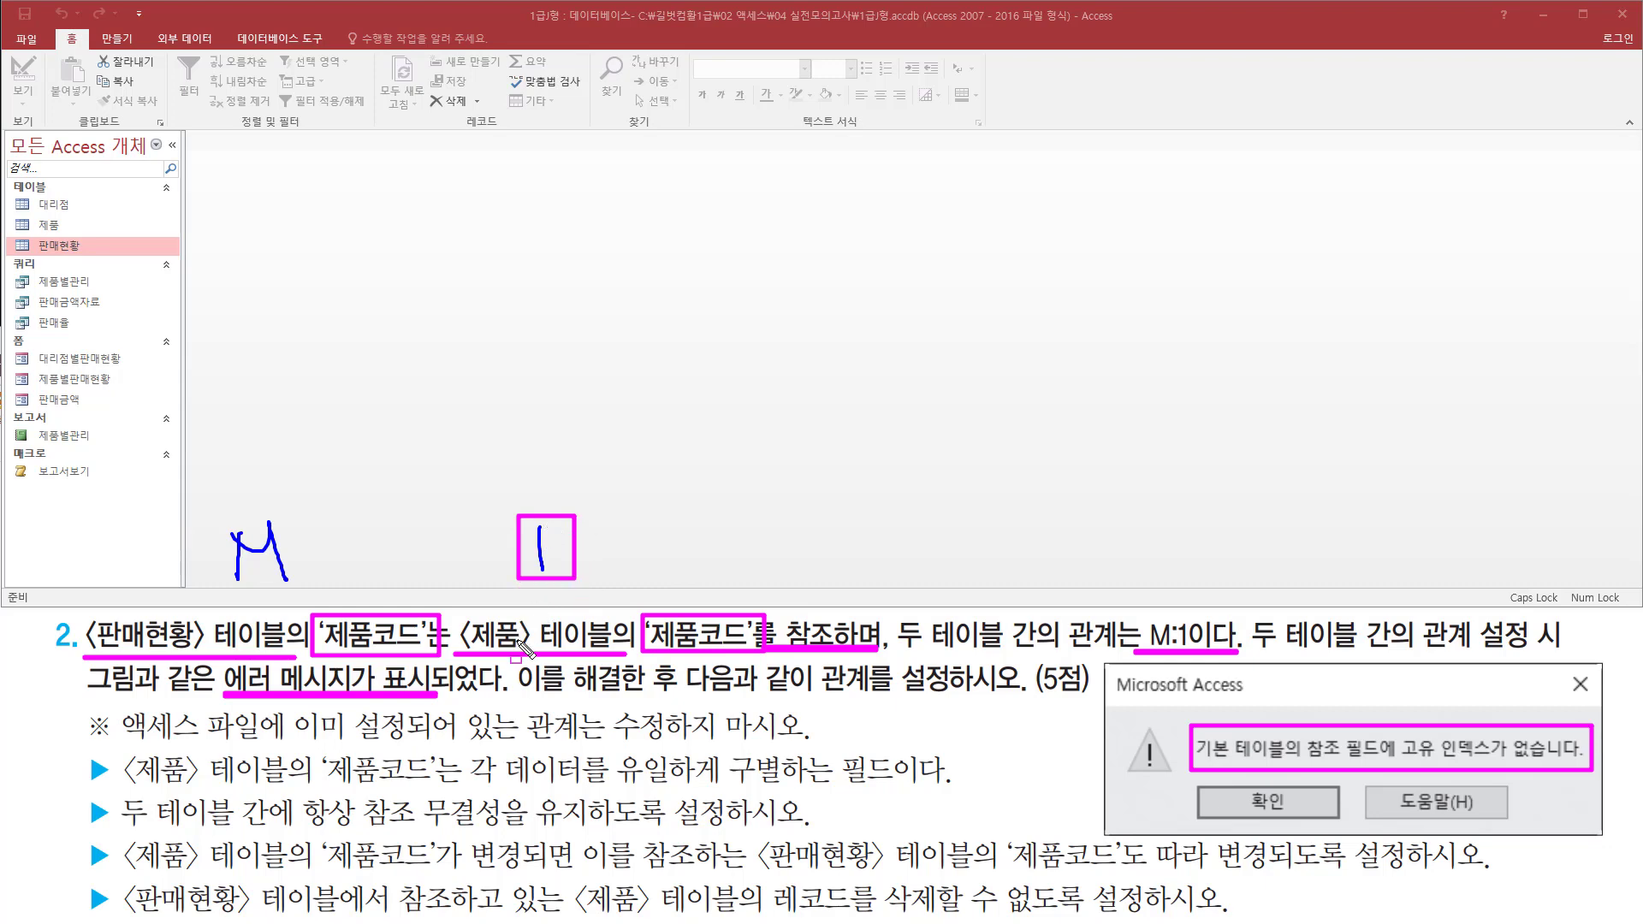
pyautogui.press('Escape')
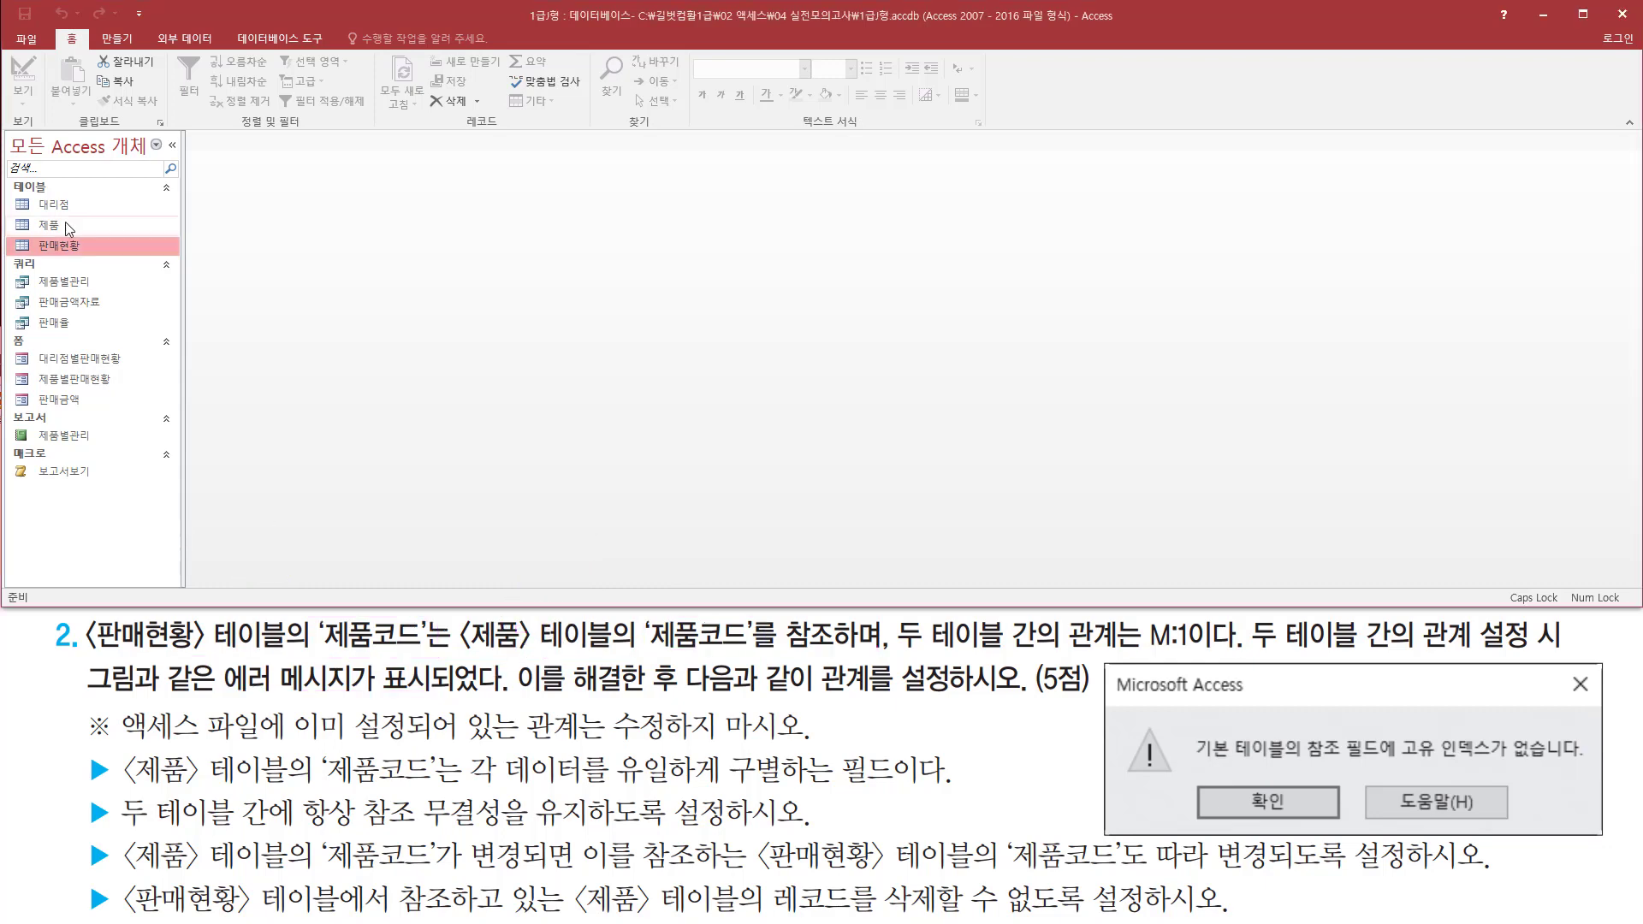
# Open the 제품 table in Design view
pyautogui.click(59, 226)
pyautogui.rightClick(60, 225)
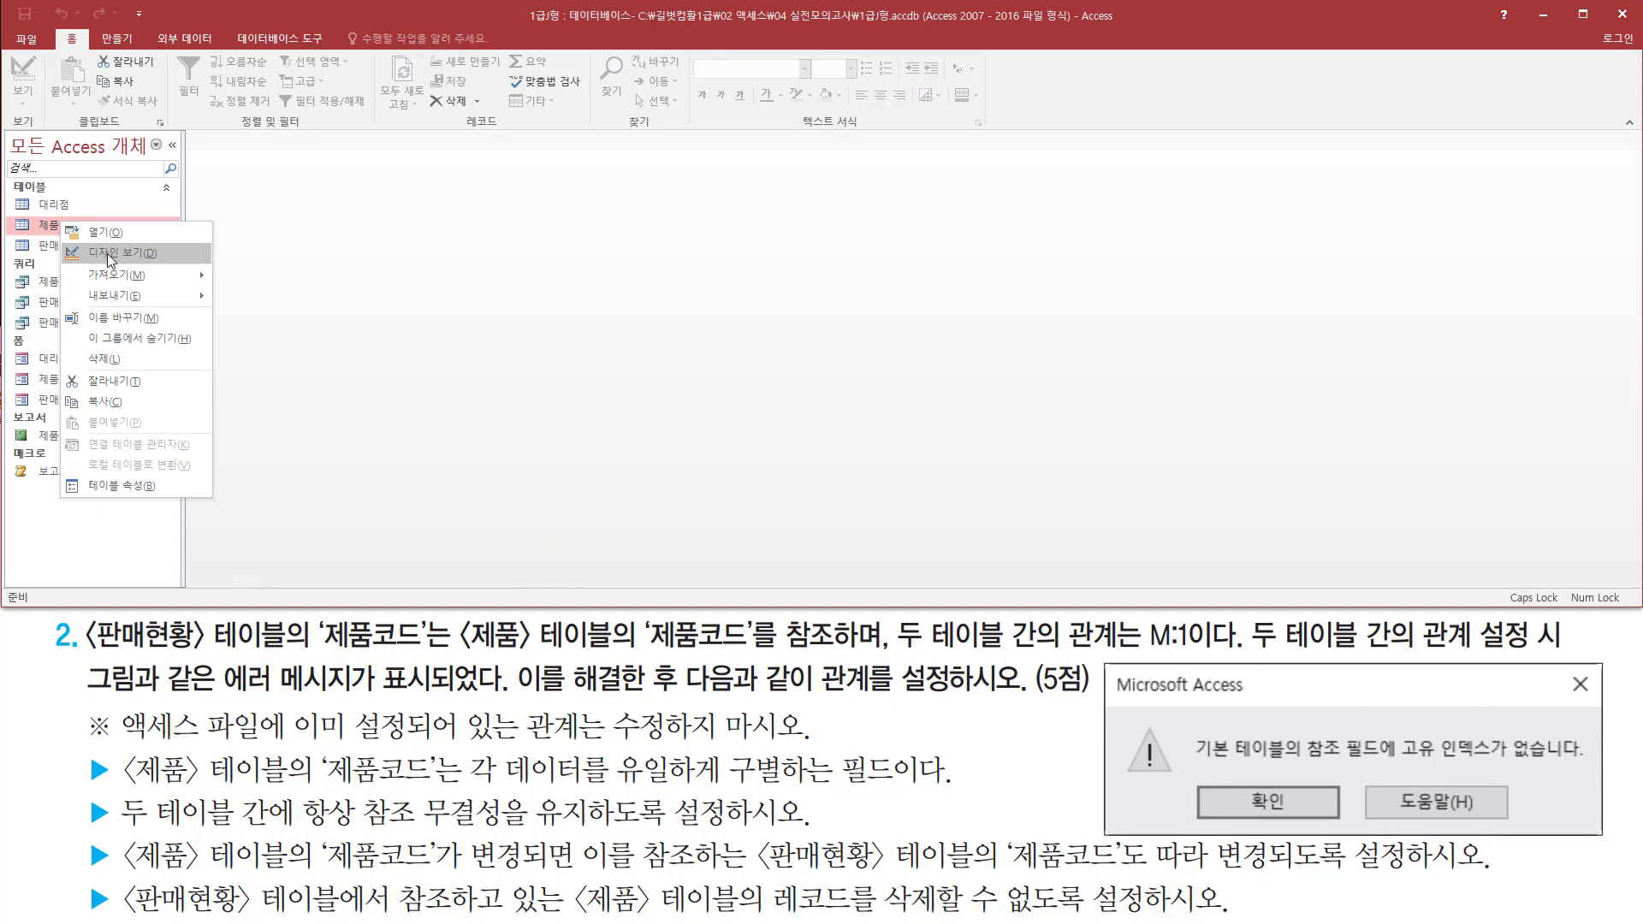
pyautogui.click(106, 254)
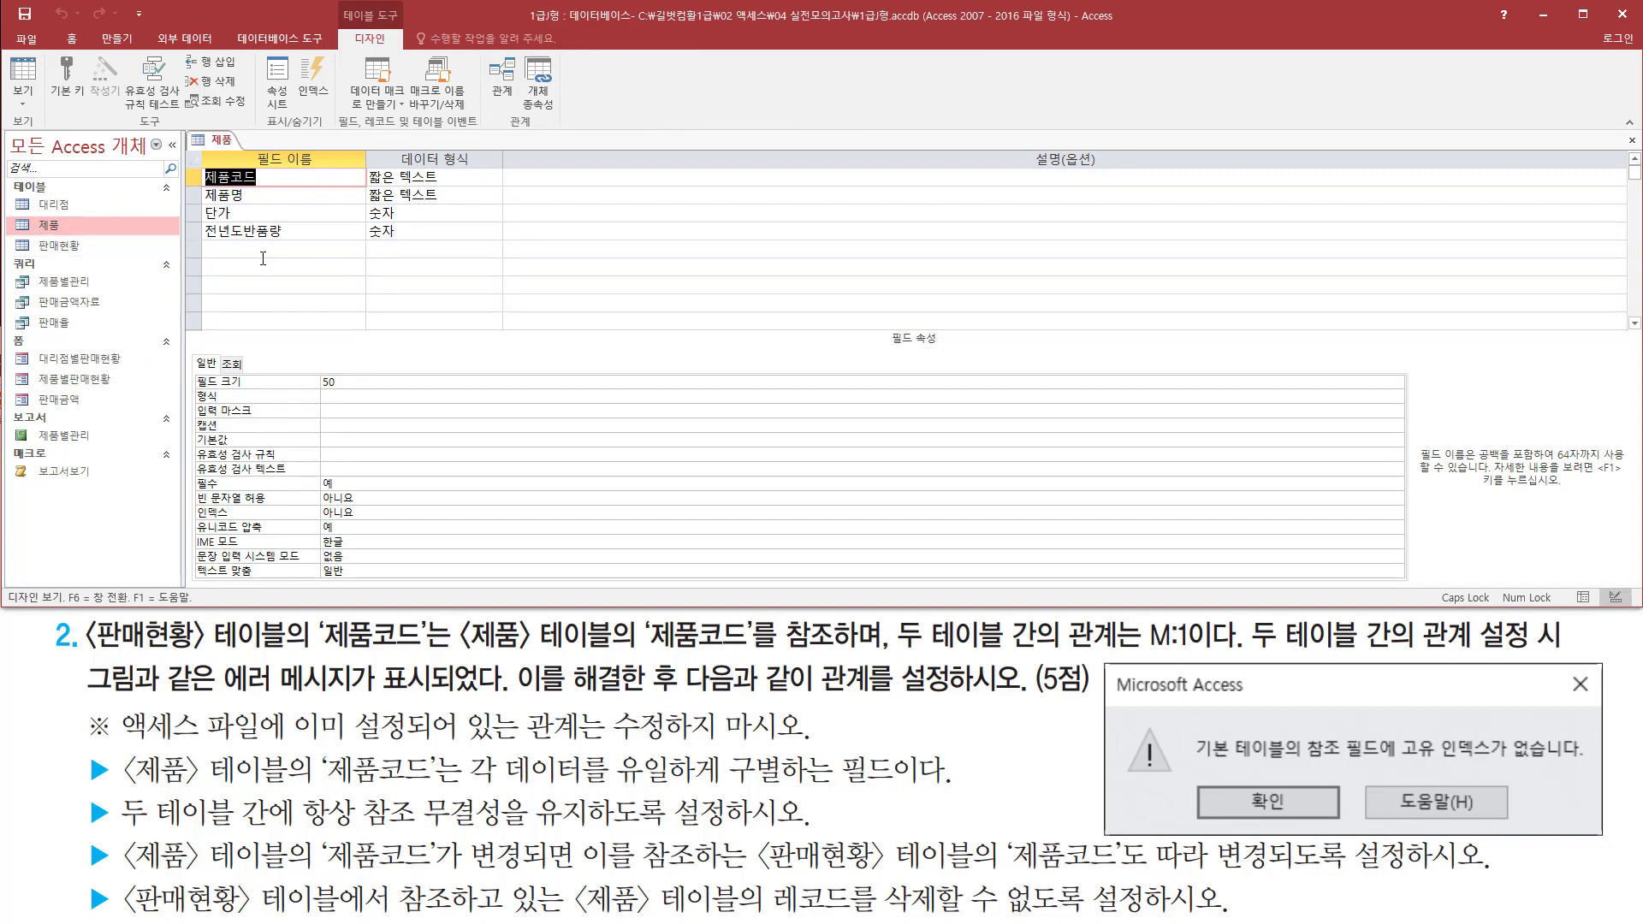
pyautogui.moveTo(202, 188)
pyautogui.mouseDown()
pyautogui.moveTo(285, 191)
pyautogui.moveTo(285, 166)
pyautogui.mouseUp()
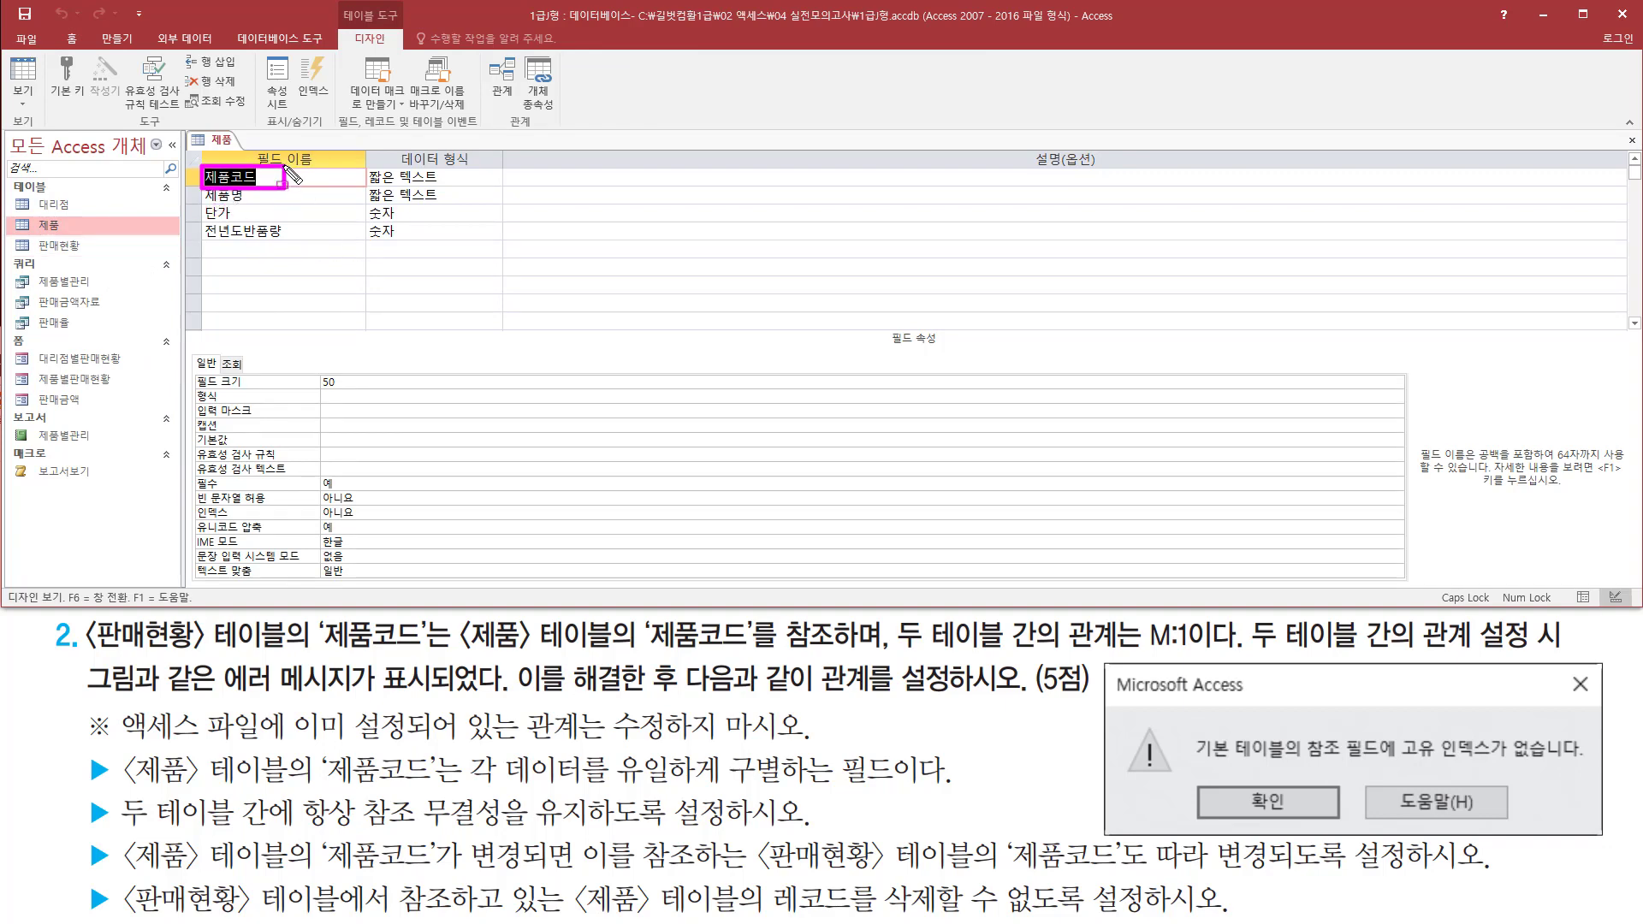
pyautogui.moveTo(184, 164); pyautogui.dragTo(200, 188)
pyautogui.moveTo(201, 526)
pyautogui.mouseDown()
pyautogui.moveTo(422, 520)
pyautogui.moveTo(411, 490)
pyautogui.moveTo(407, 505)
pyautogui.mouseUp()
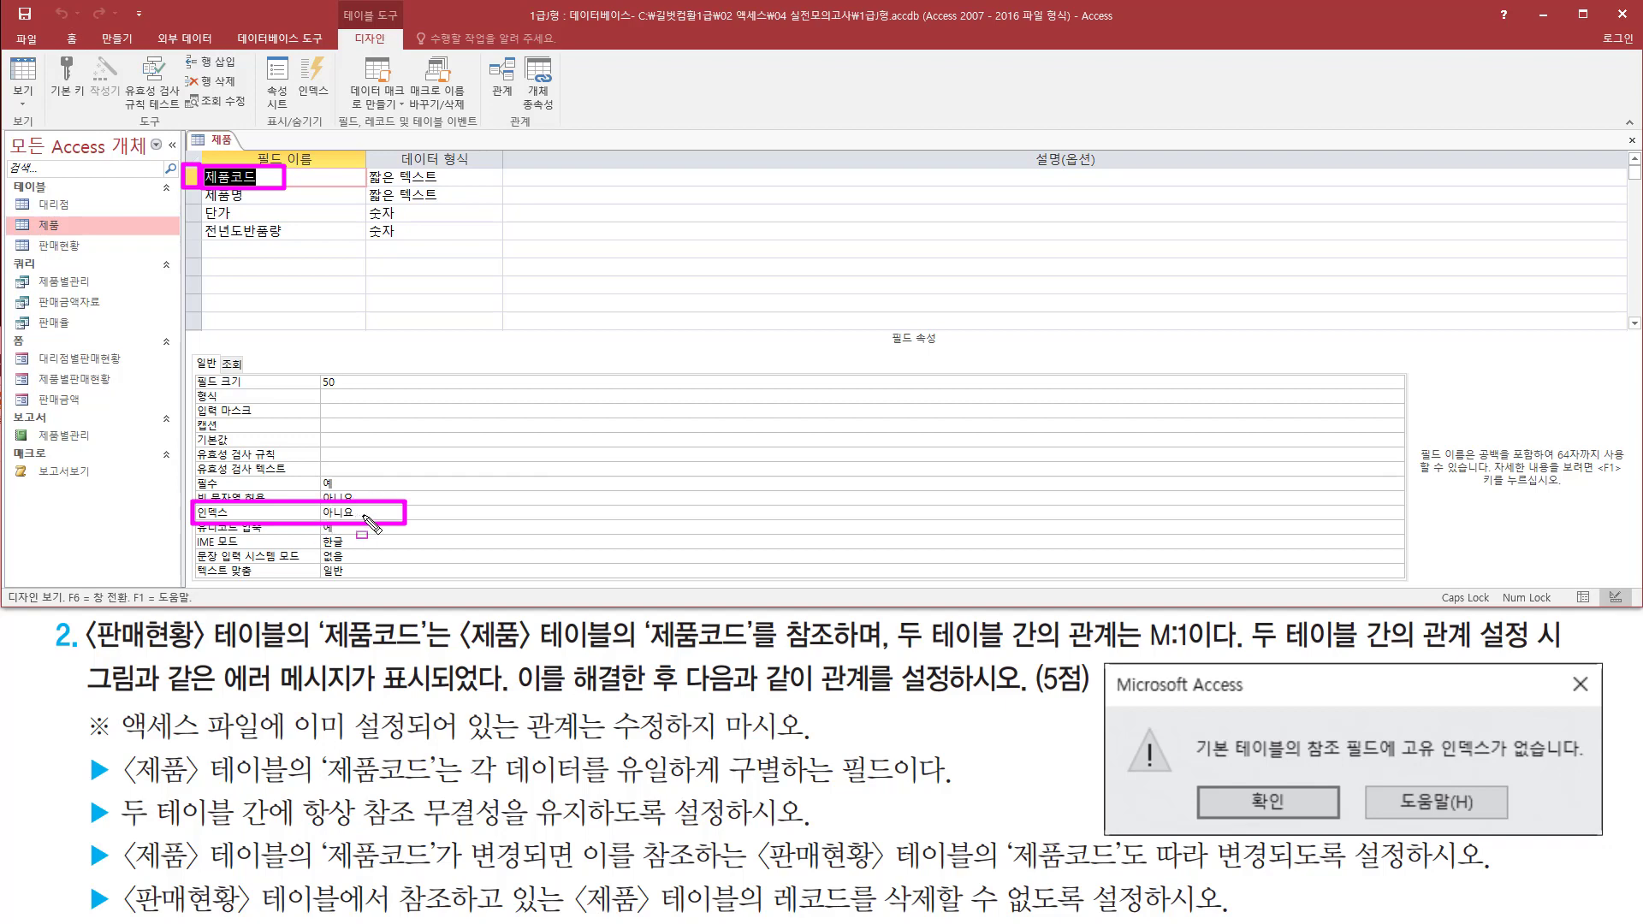
pyautogui.moveTo(459, 657)
pyautogui.mouseDown()
pyautogui.moveTo(592, 666)
pyautogui.moveTo(617, 612)
pyautogui.mouseUp()
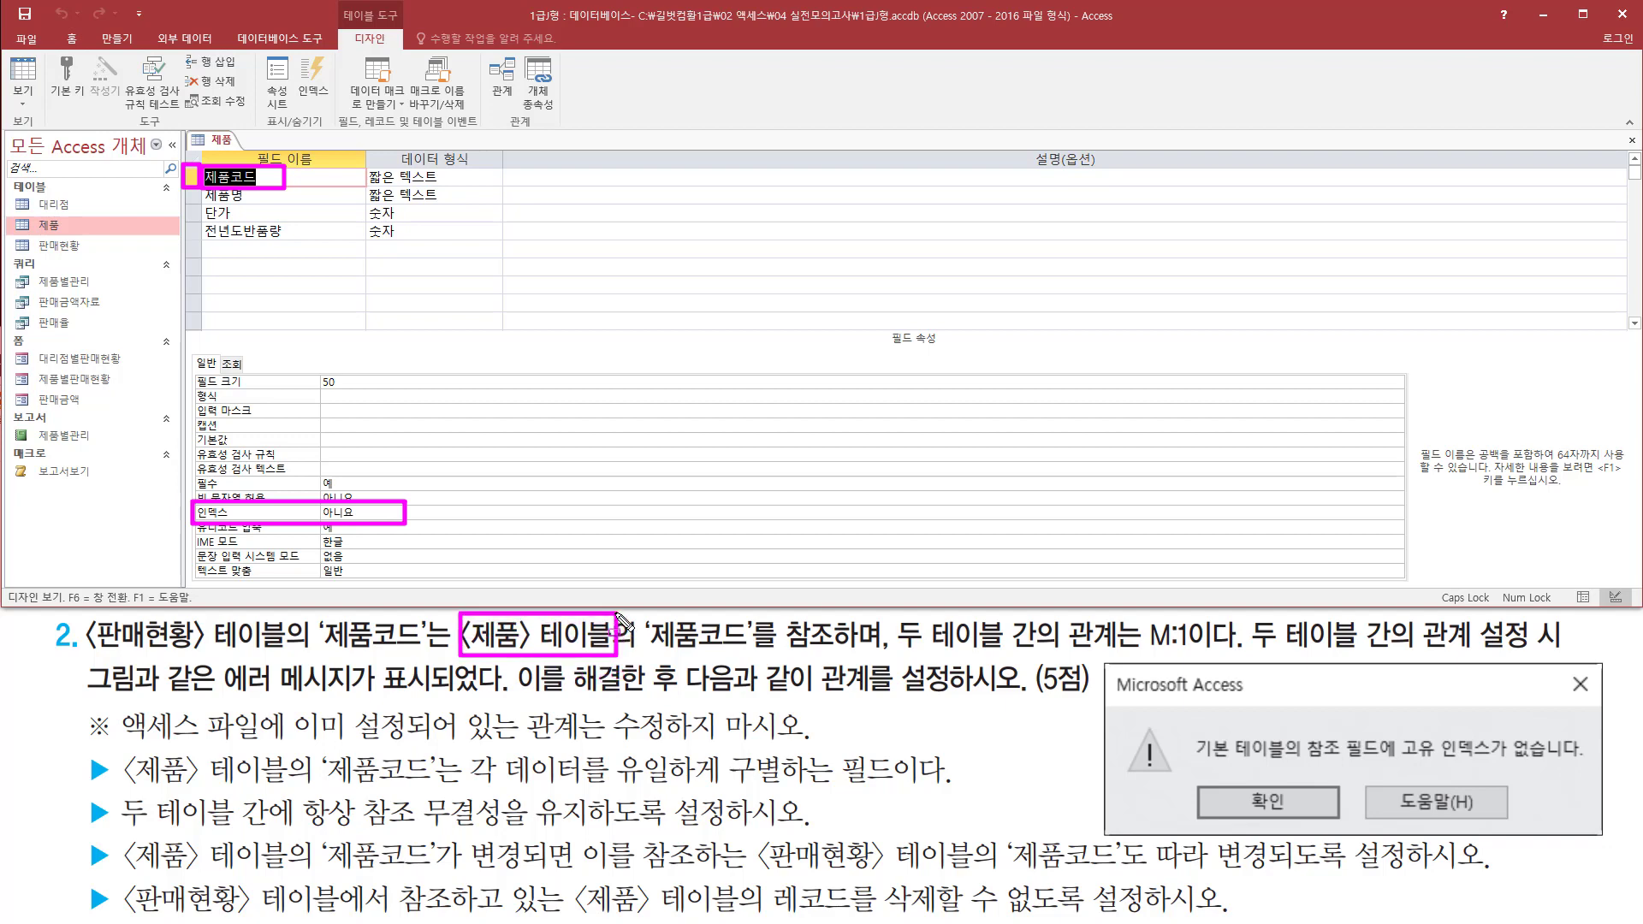
pyautogui.moveTo(1172, 616); pyautogui.dragTo(1202, 653)
pyautogui.moveTo(637, 650); pyautogui.dragTo(775, 651)
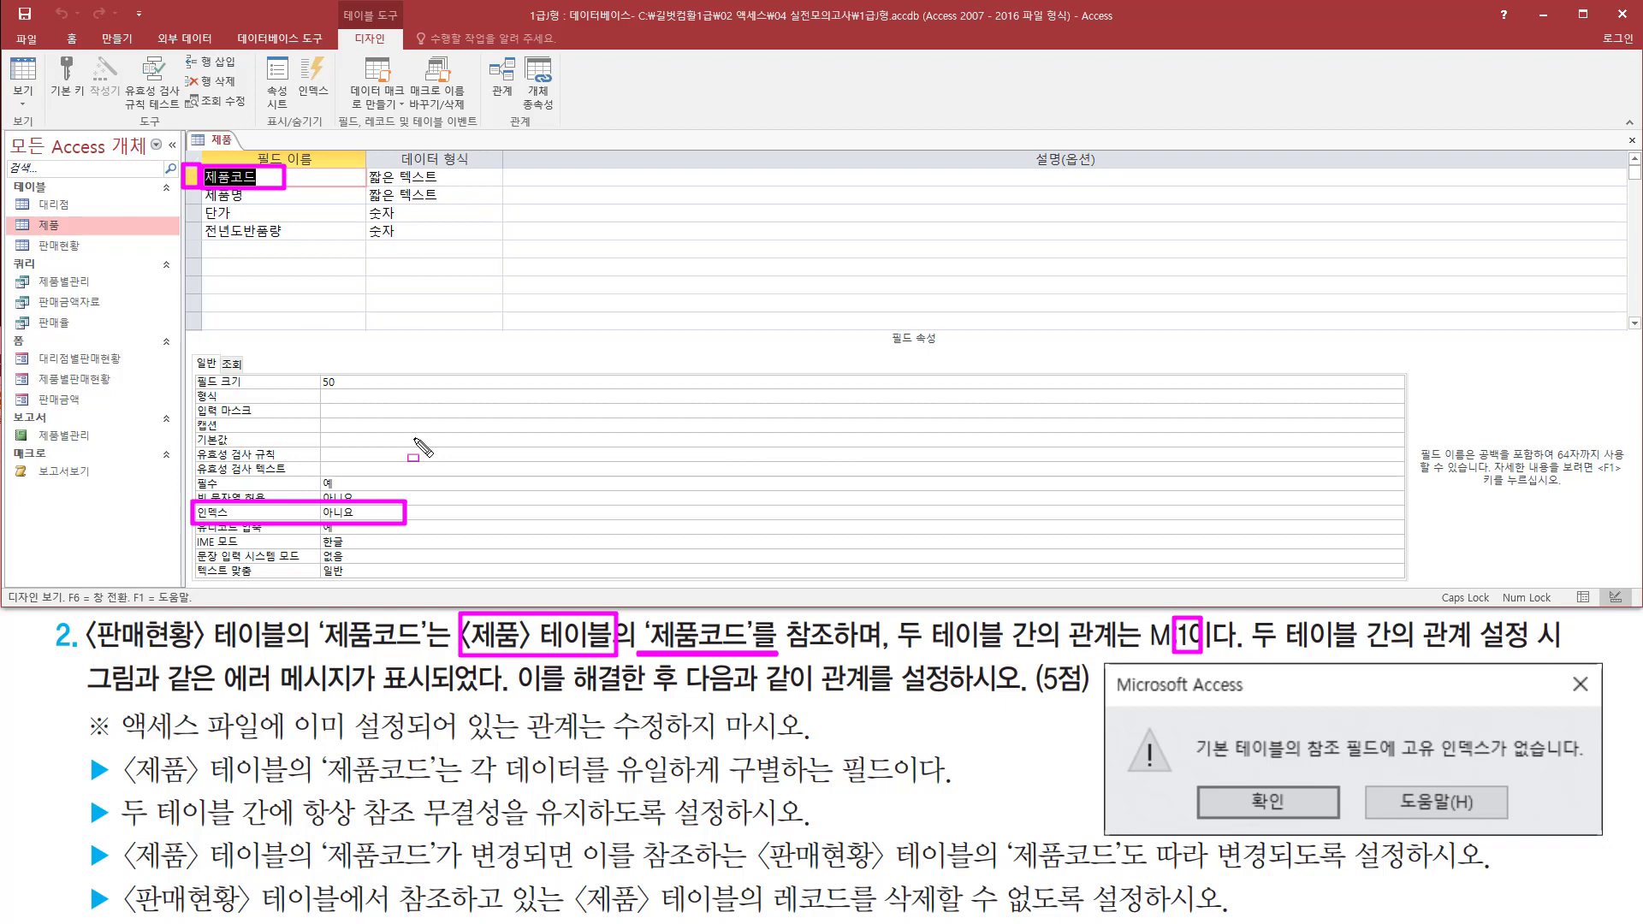
pyautogui.moveTo(1101, 659)
pyautogui.mouseDown()
pyautogui.moveTo(1149, 777)
pyautogui.moveTo(1625, 855)
pyautogui.moveTo(1608, 847)
pyautogui.mouseUp()
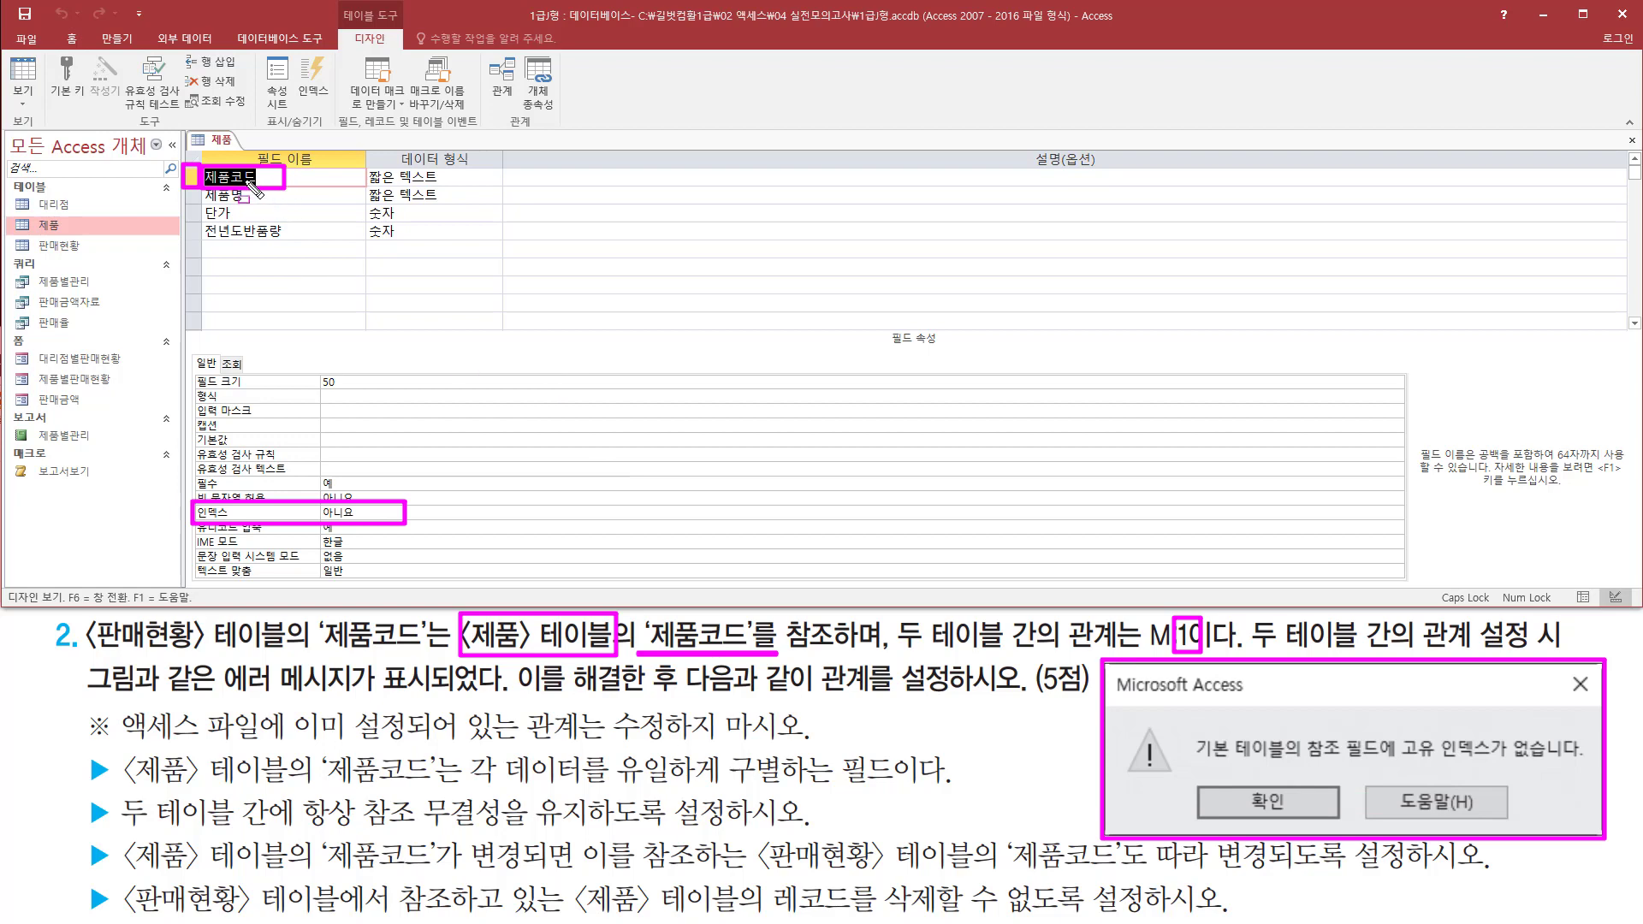
pyautogui.press('Escape')
# Set the 제품코드 field as the primary key of the 제품 table
pyautogui.click(259, 176)
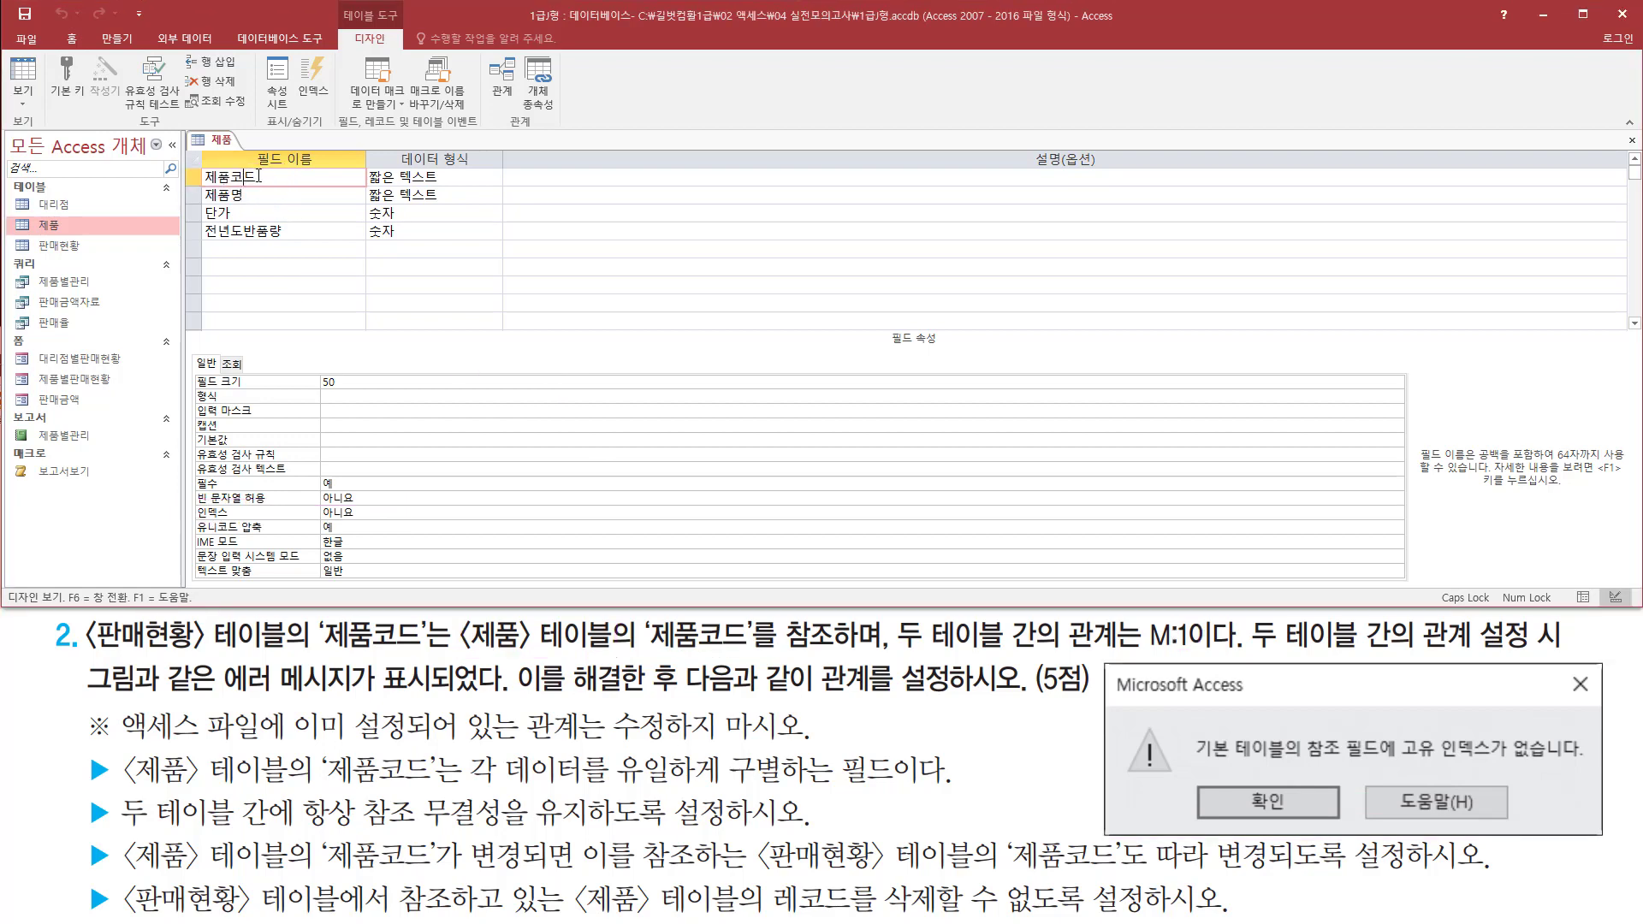
pyautogui.moveTo(176, 162); pyautogui.dragTo(315, 193)
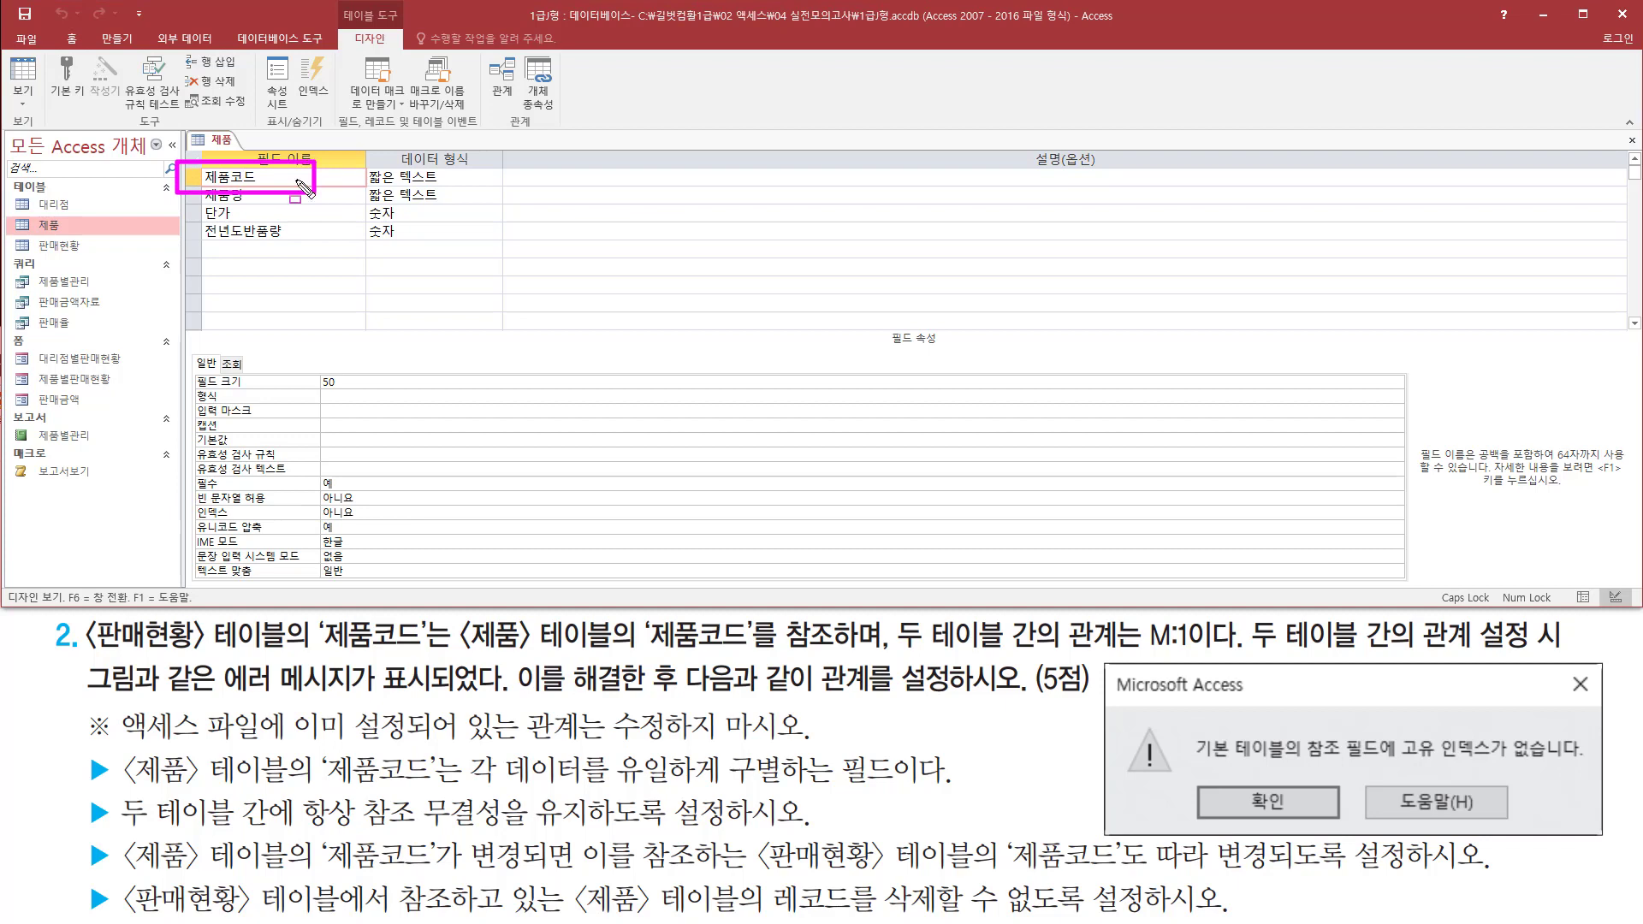
pyautogui.moveTo(52, 52); pyautogui.dragTo(88, 108)
pyautogui.press('Escape')
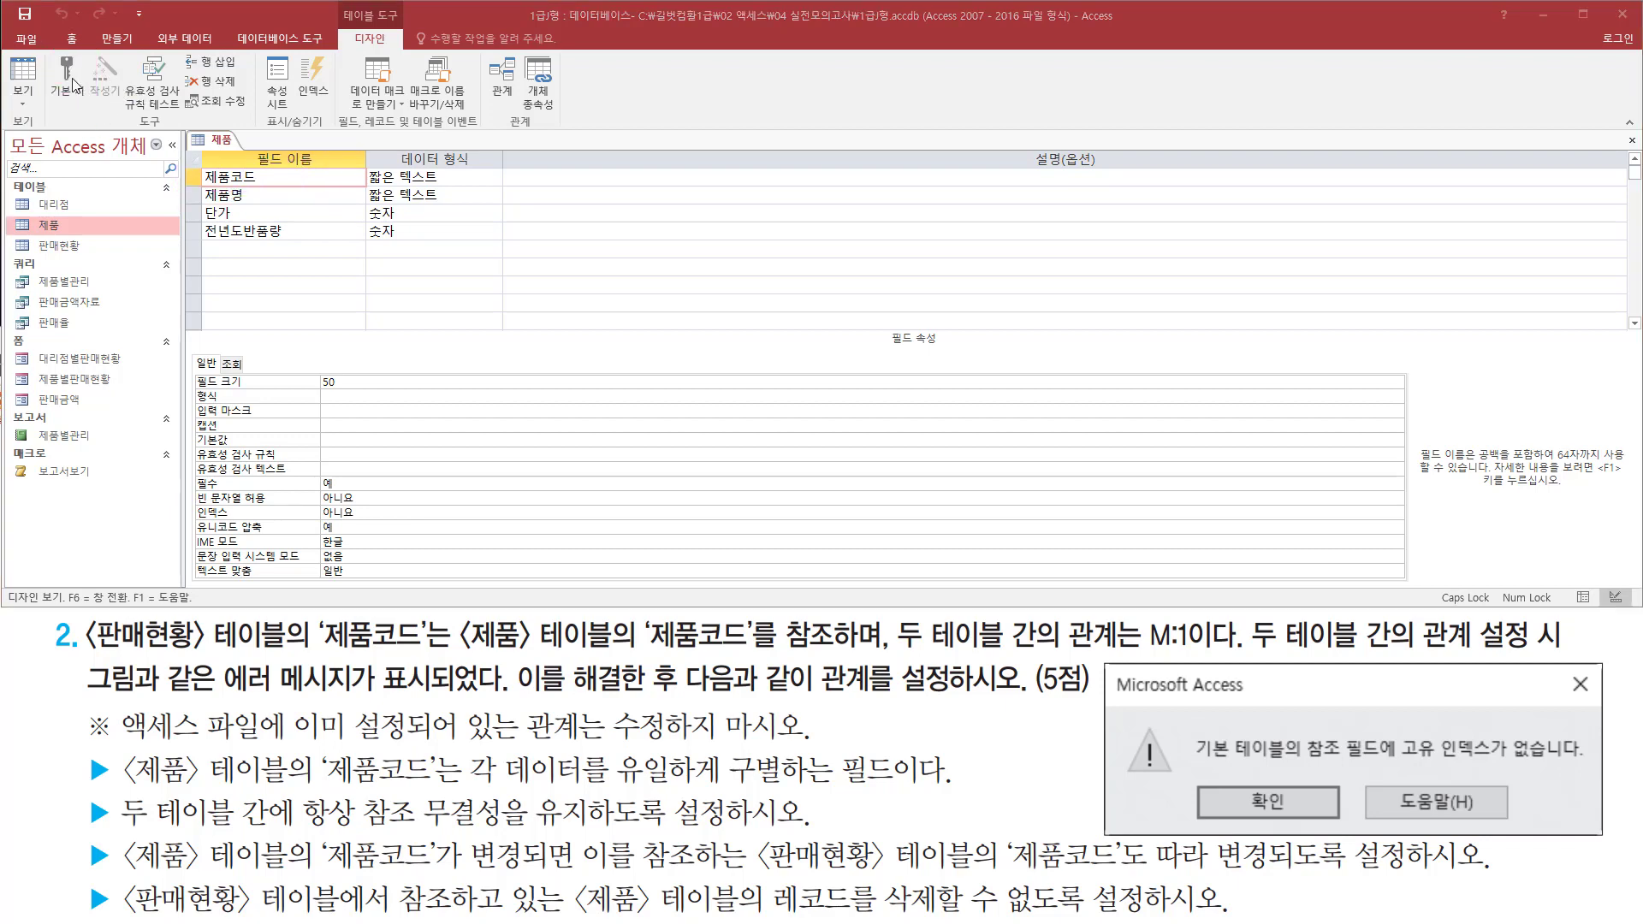
pyautogui.click(71, 76)
pyautogui.click(71, 80)
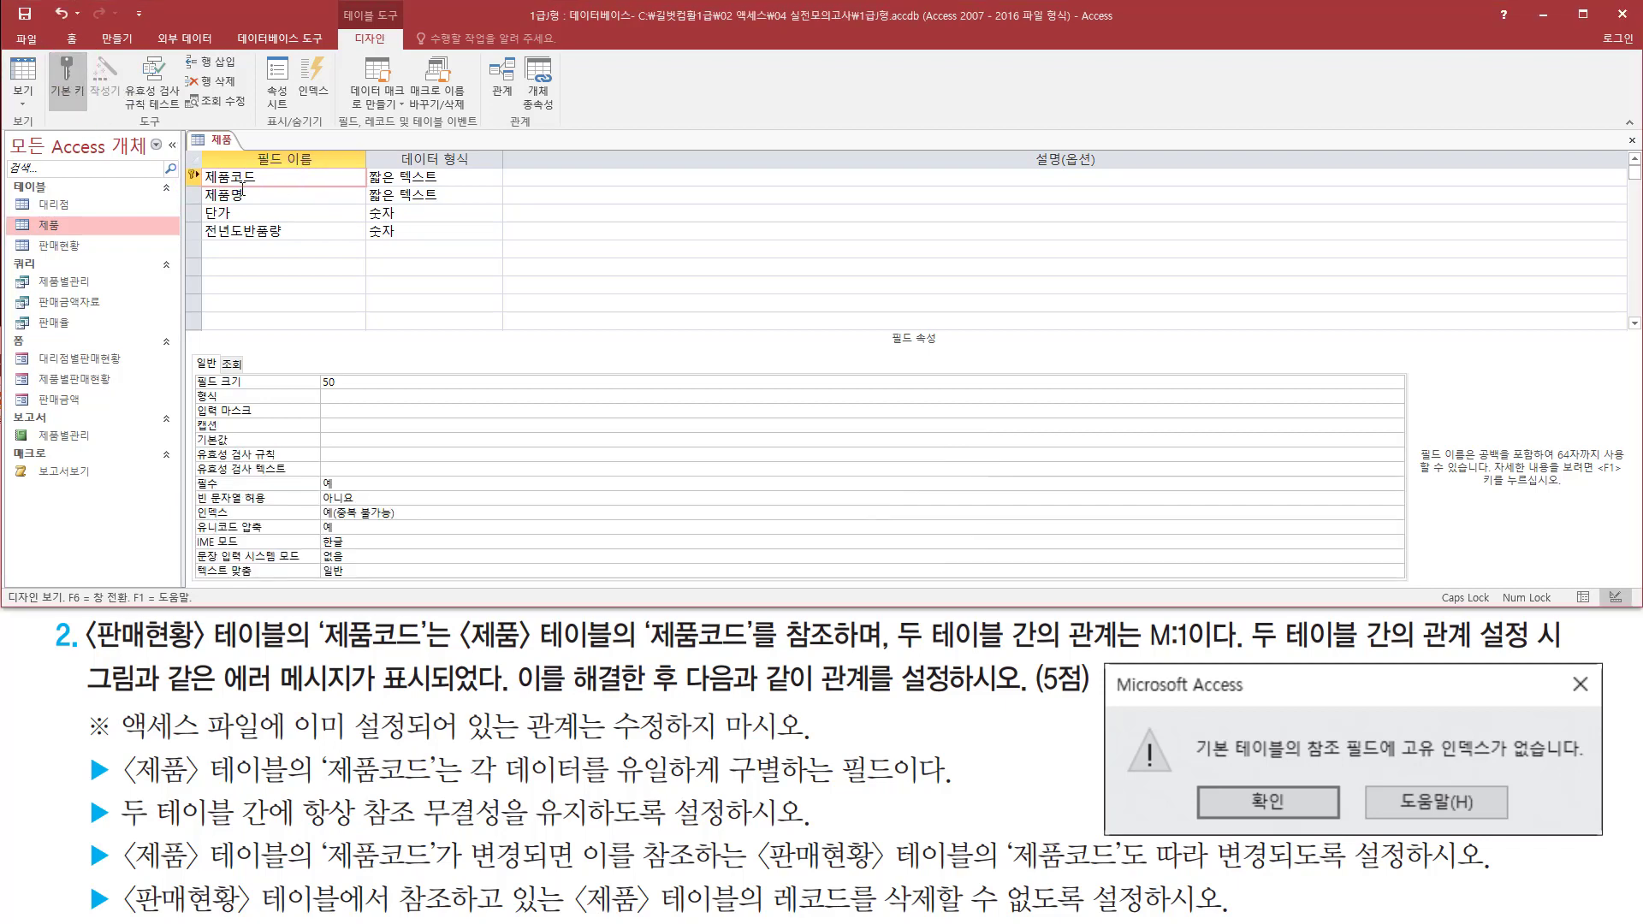
pyautogui.moveTo(179, 166); pyautogui.dragTo(283, 185)
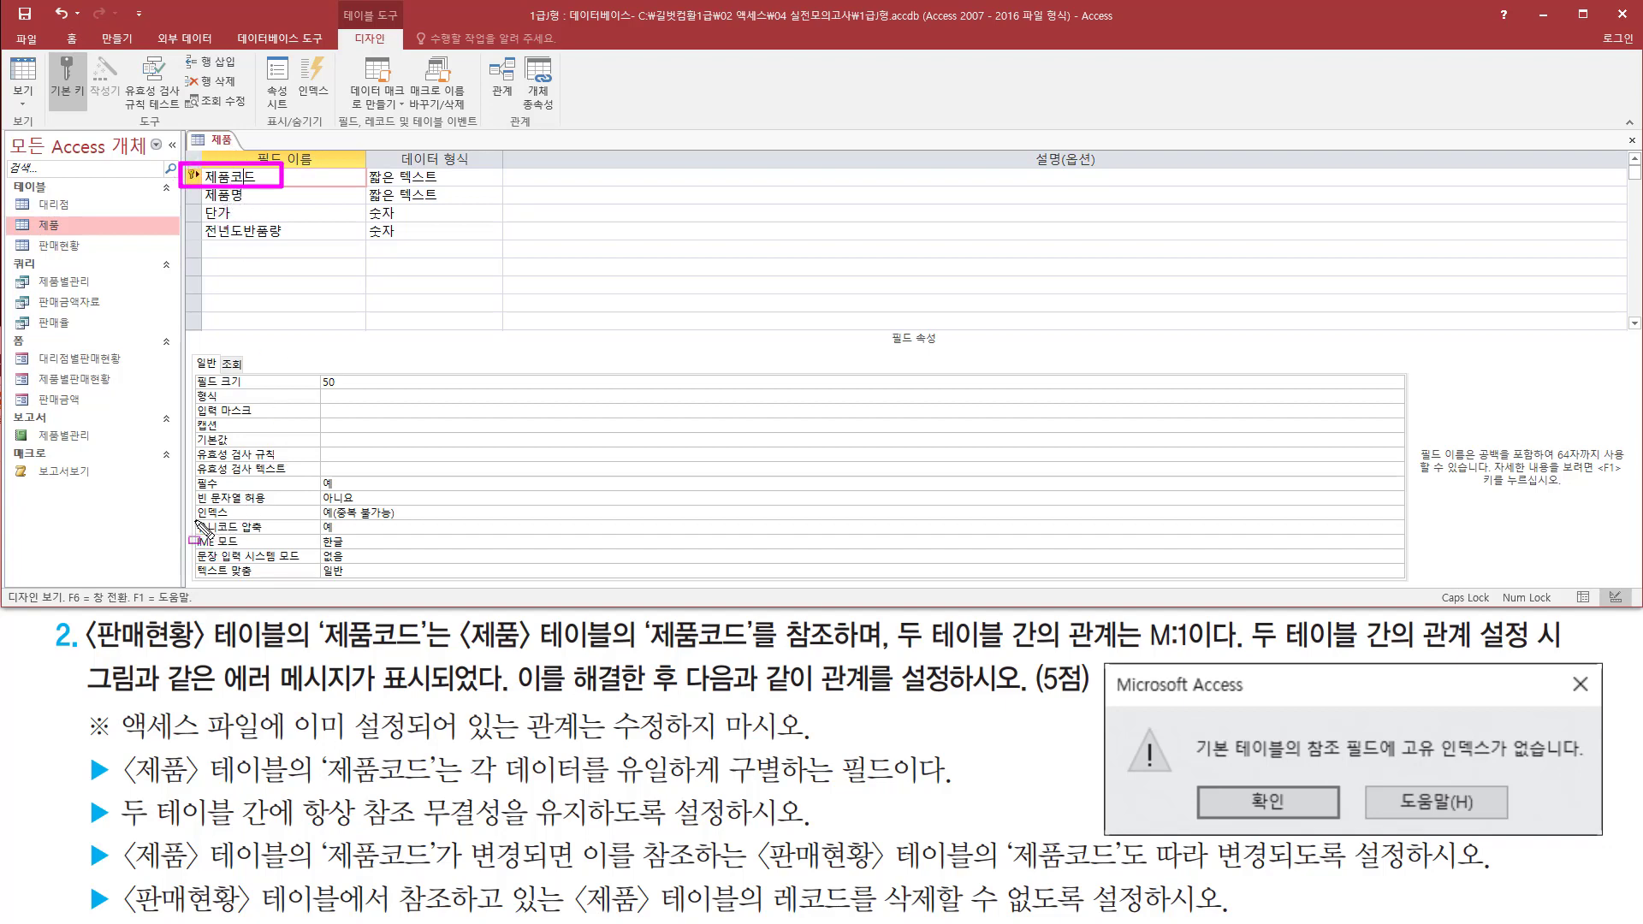
pyautogui.moveTo(192, 524)
pyautogui.mouseDown()
pyautogui.moveTo(438, 554)
pyautogui.moveTo(422, 504)
pyautogui.mouseUp()
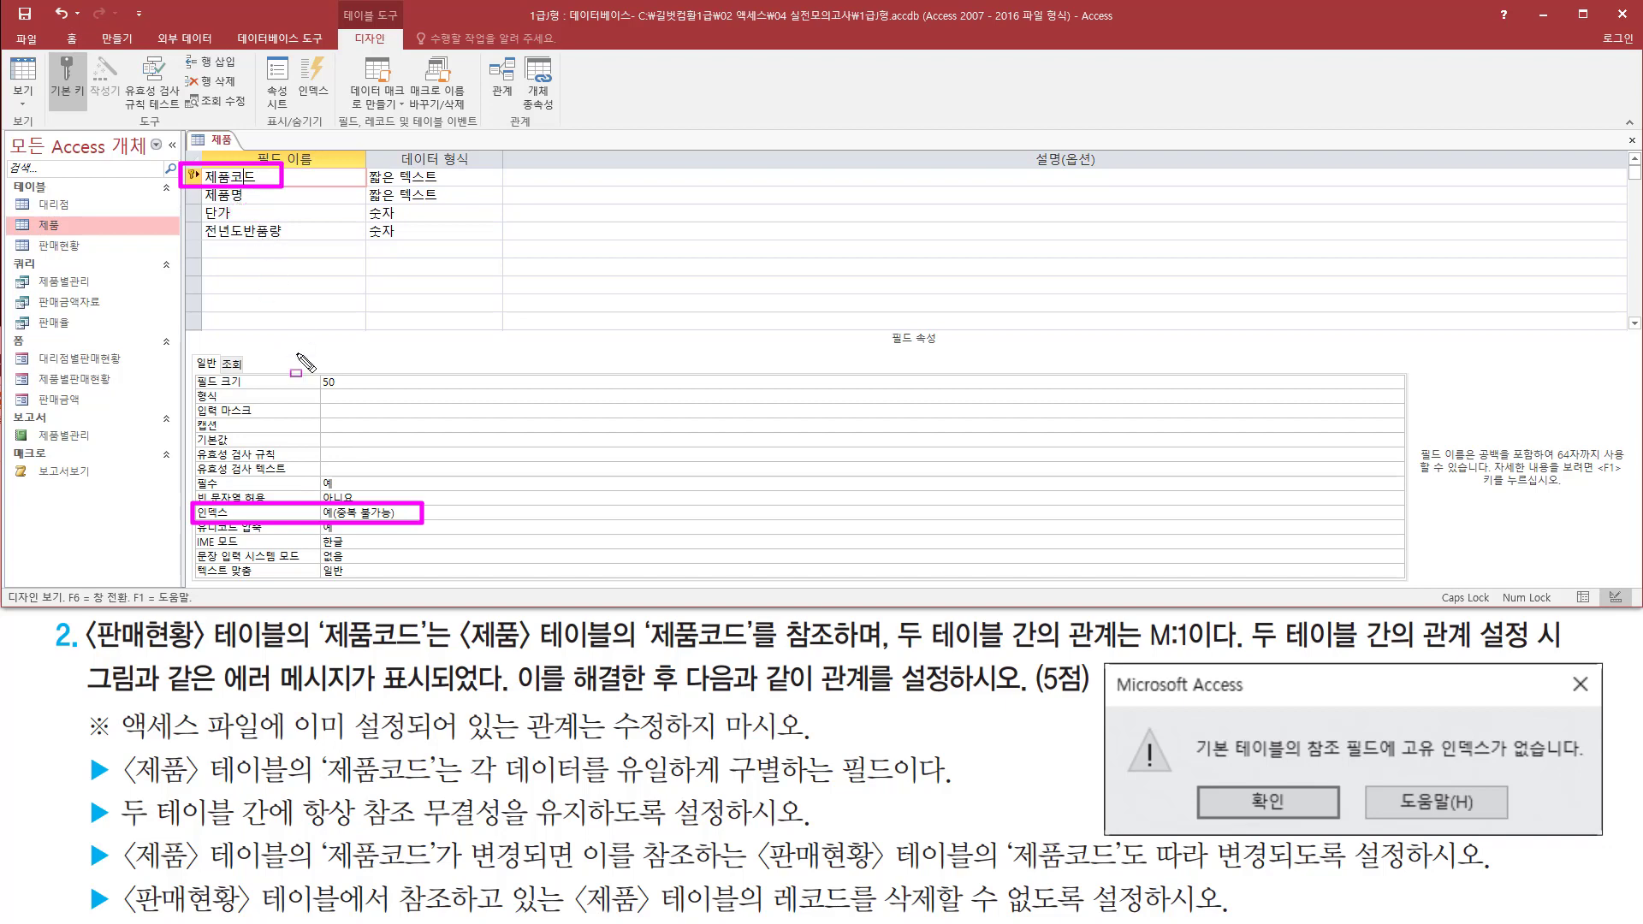
pyautogui.press('Escape')
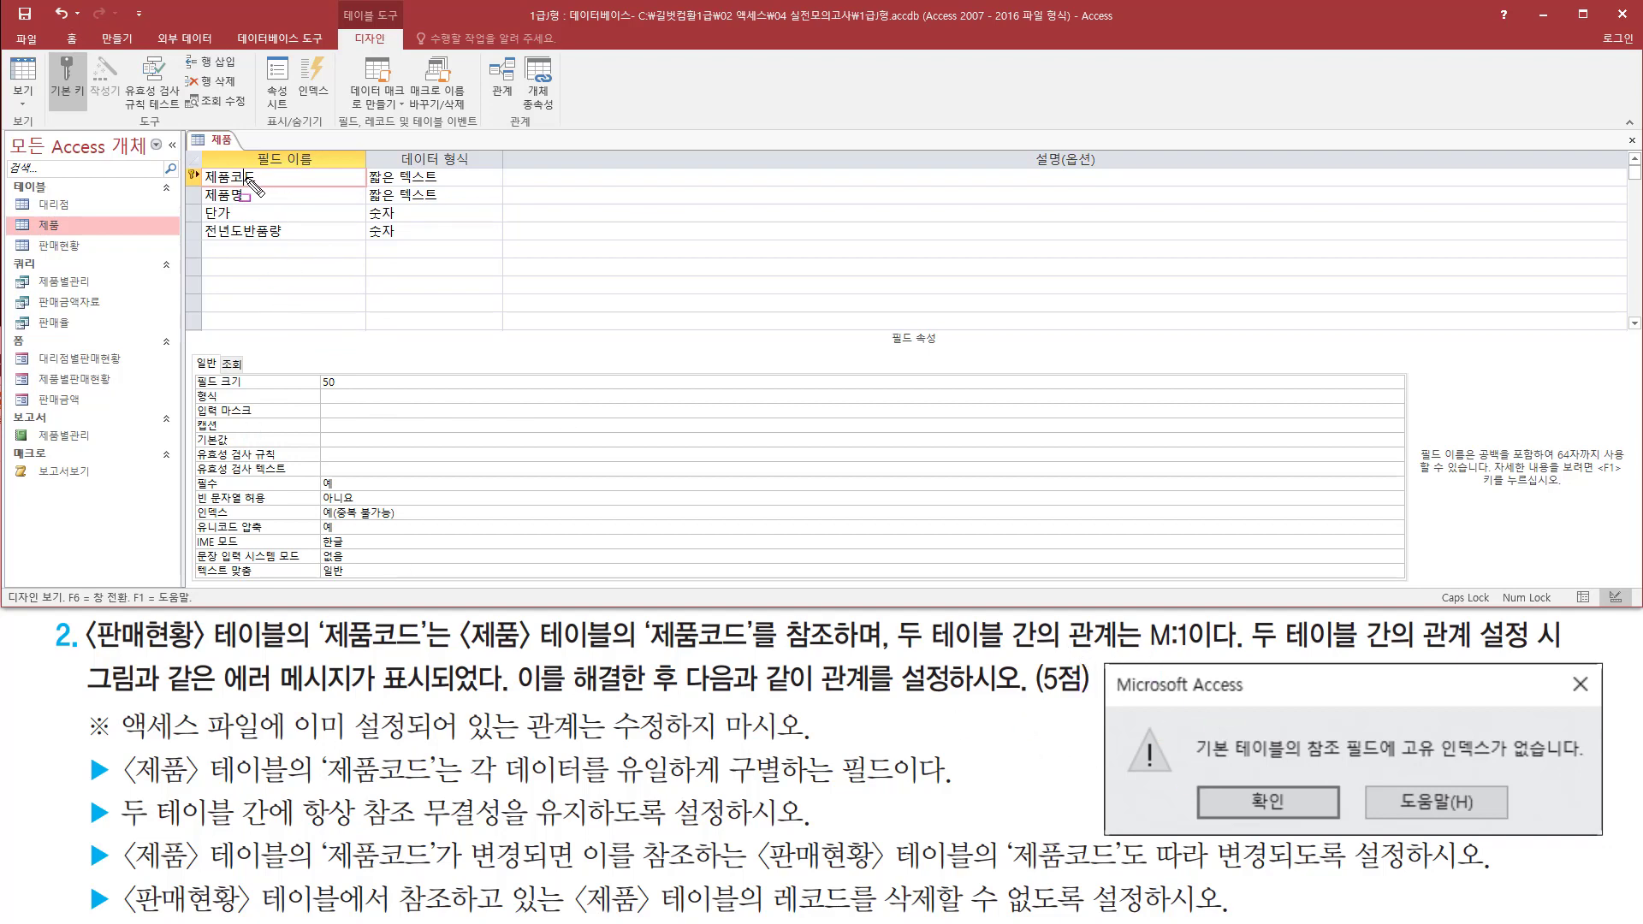
pyautogui.press('Escape')
# Close the 제품 table with its design changes saved, and open the database's Relationships window
pyautogui.rightClick(226, 148)
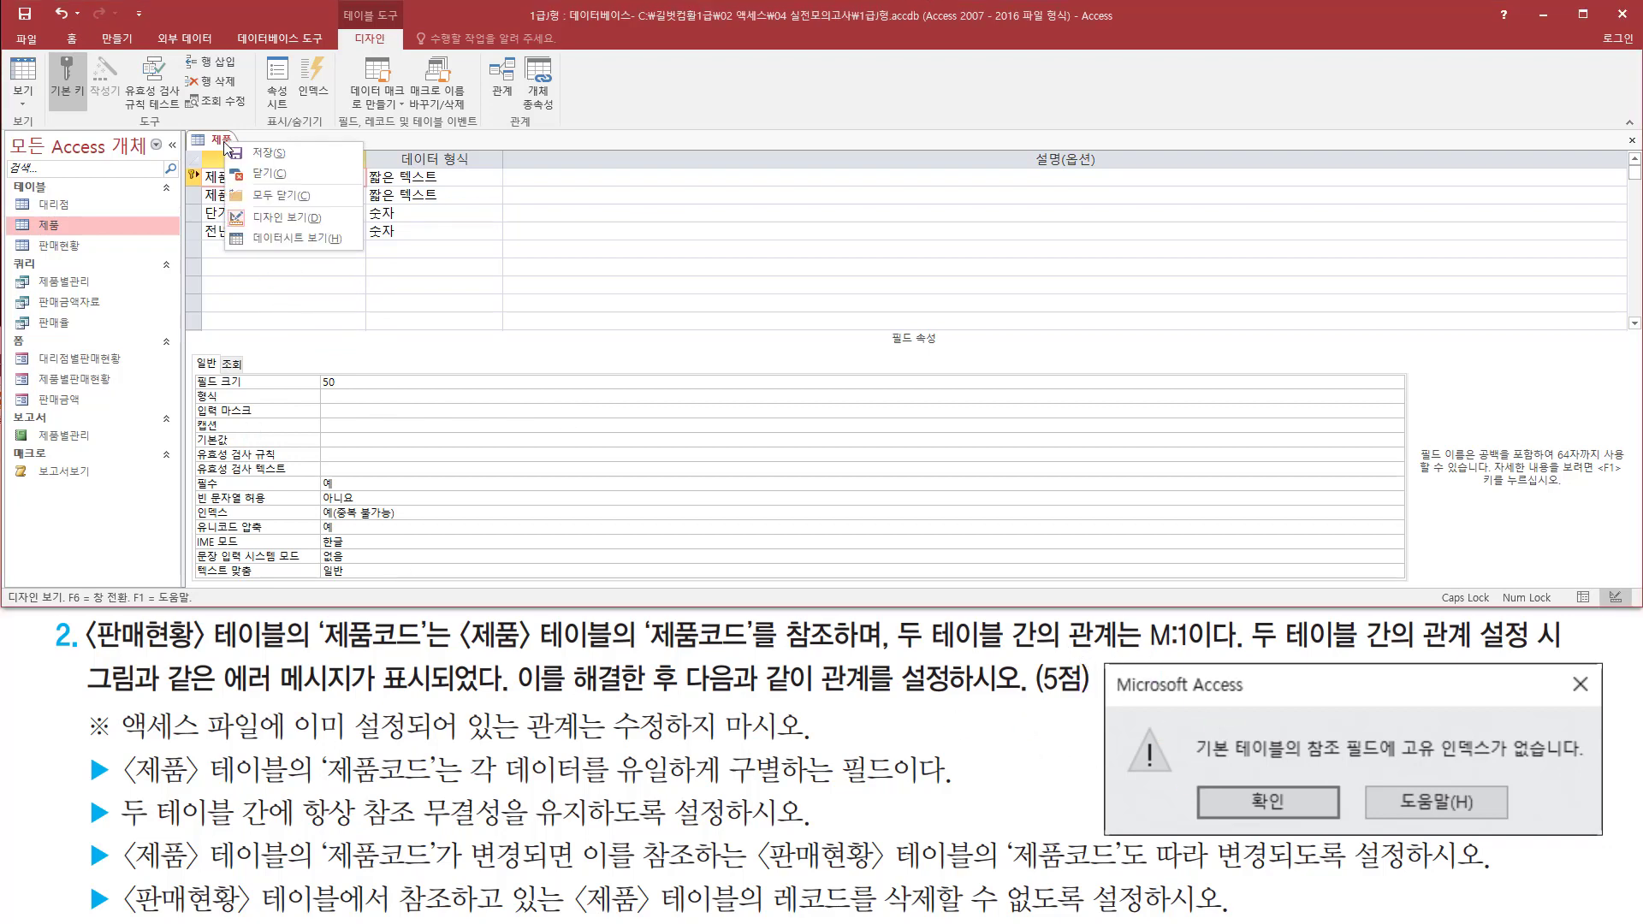
pyautogui.click(268, 176)
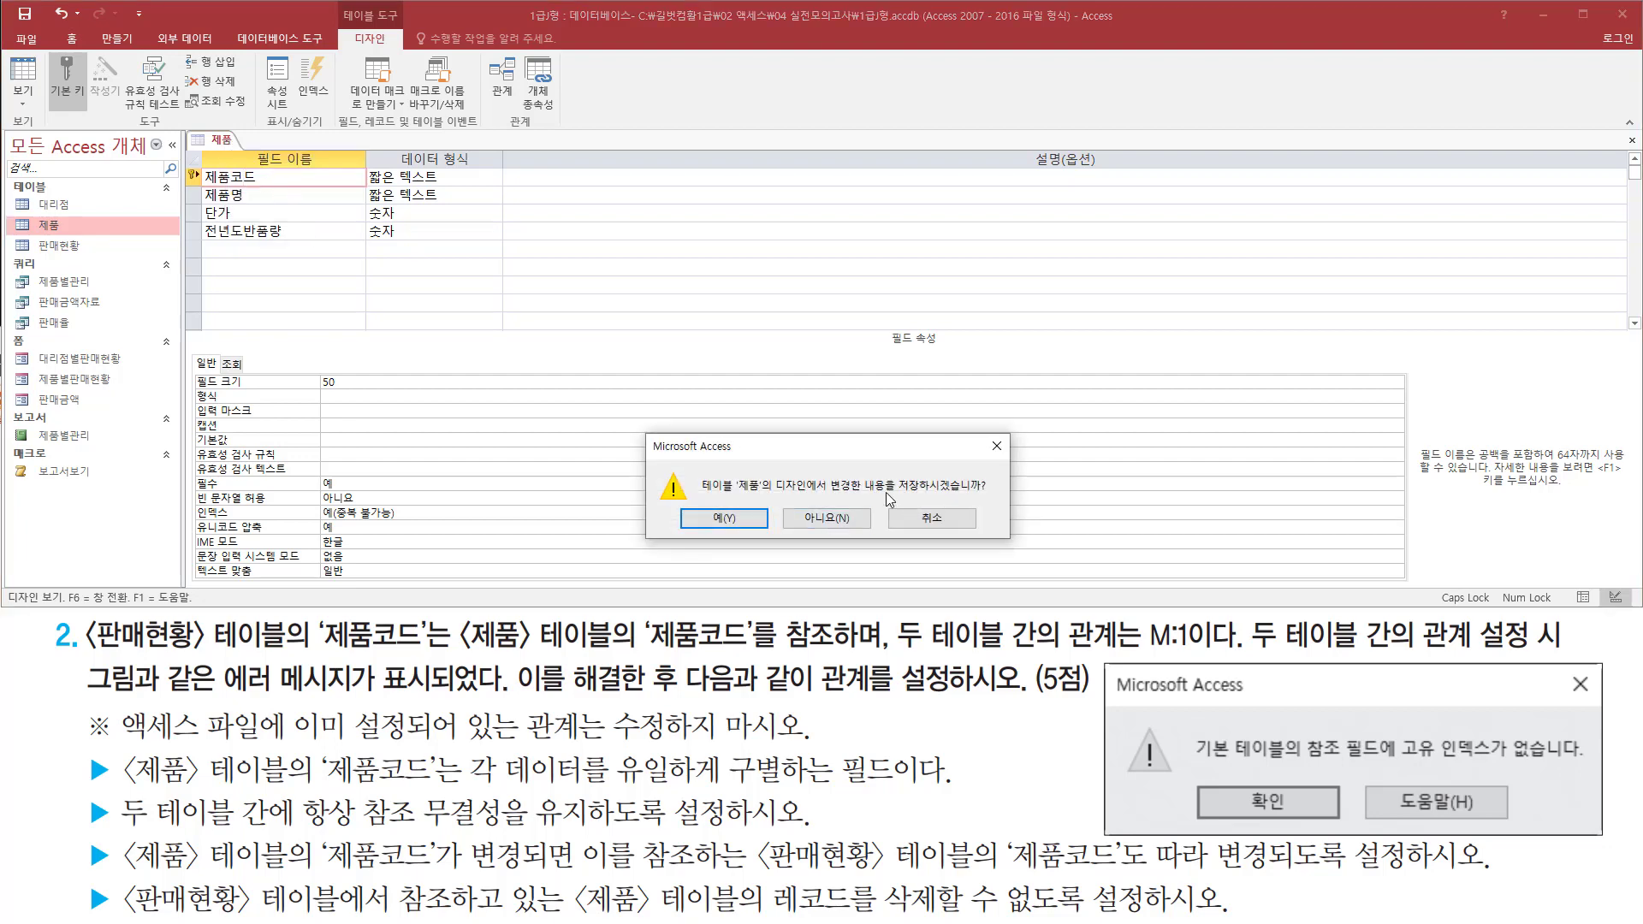
pyautogui.click(722, 519)
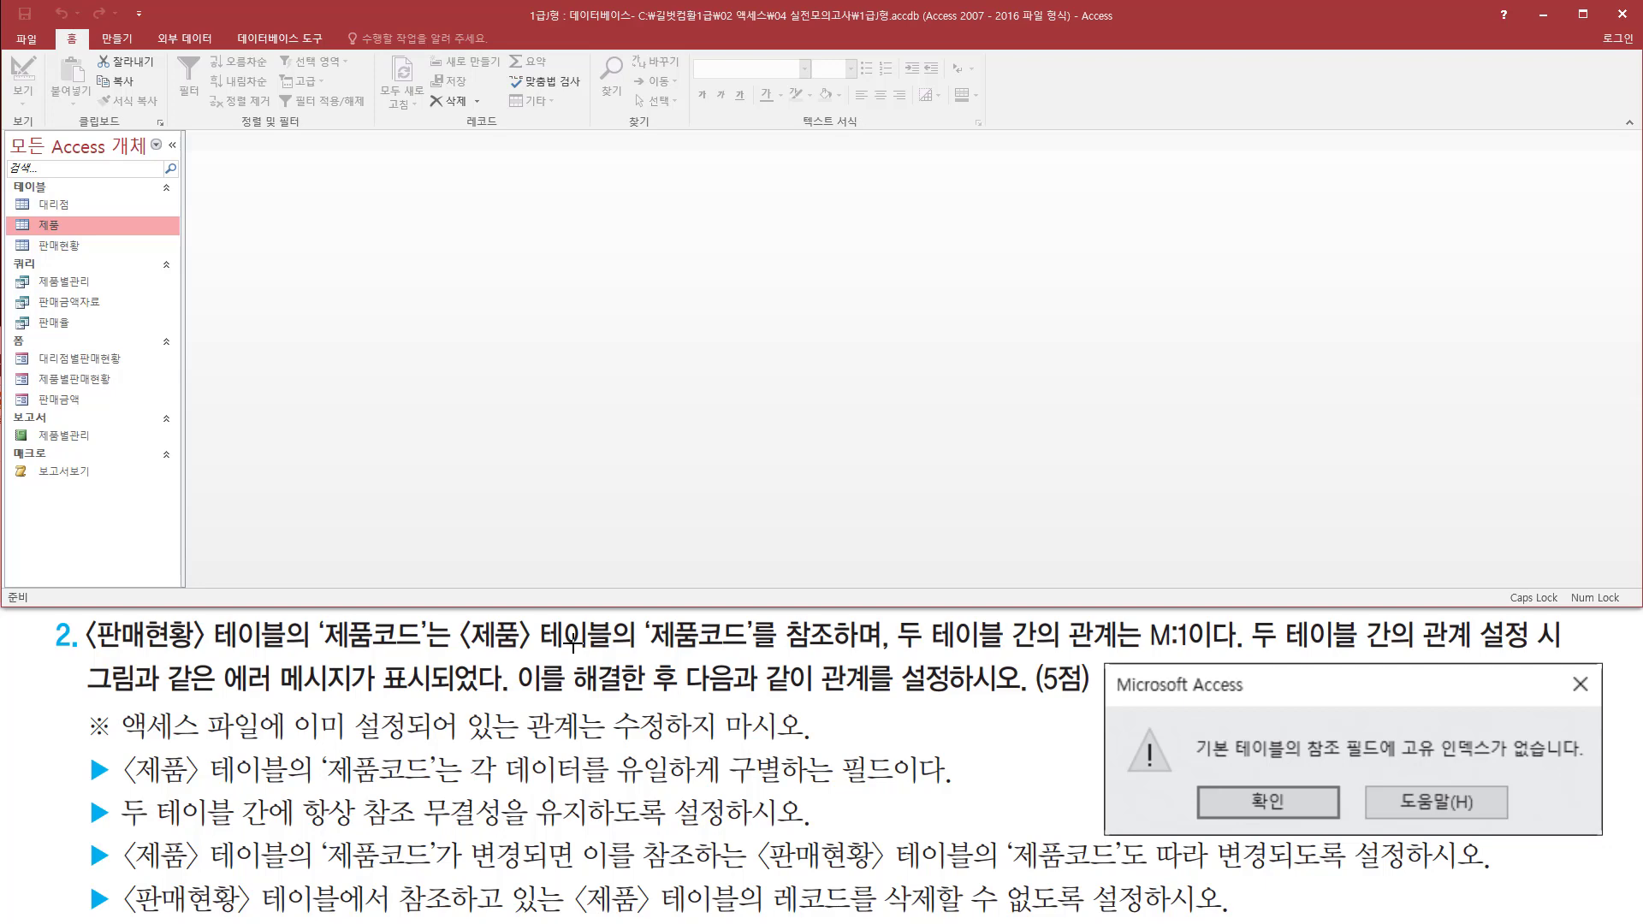
pyautogui.click(261, 38)
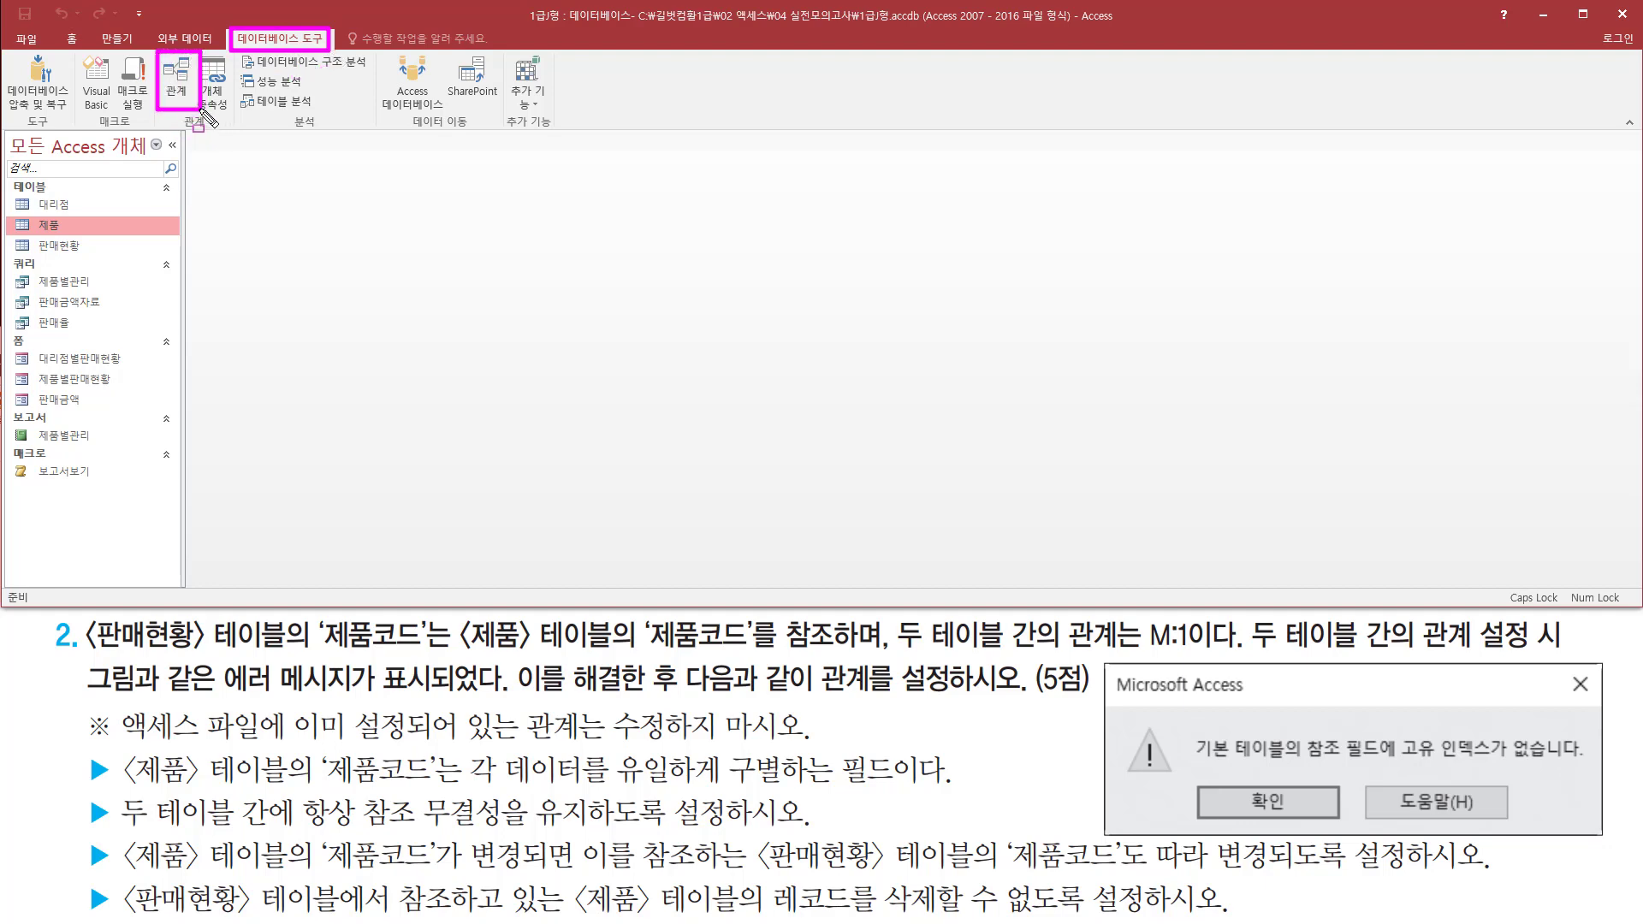
pyautogui.click(178, 95)
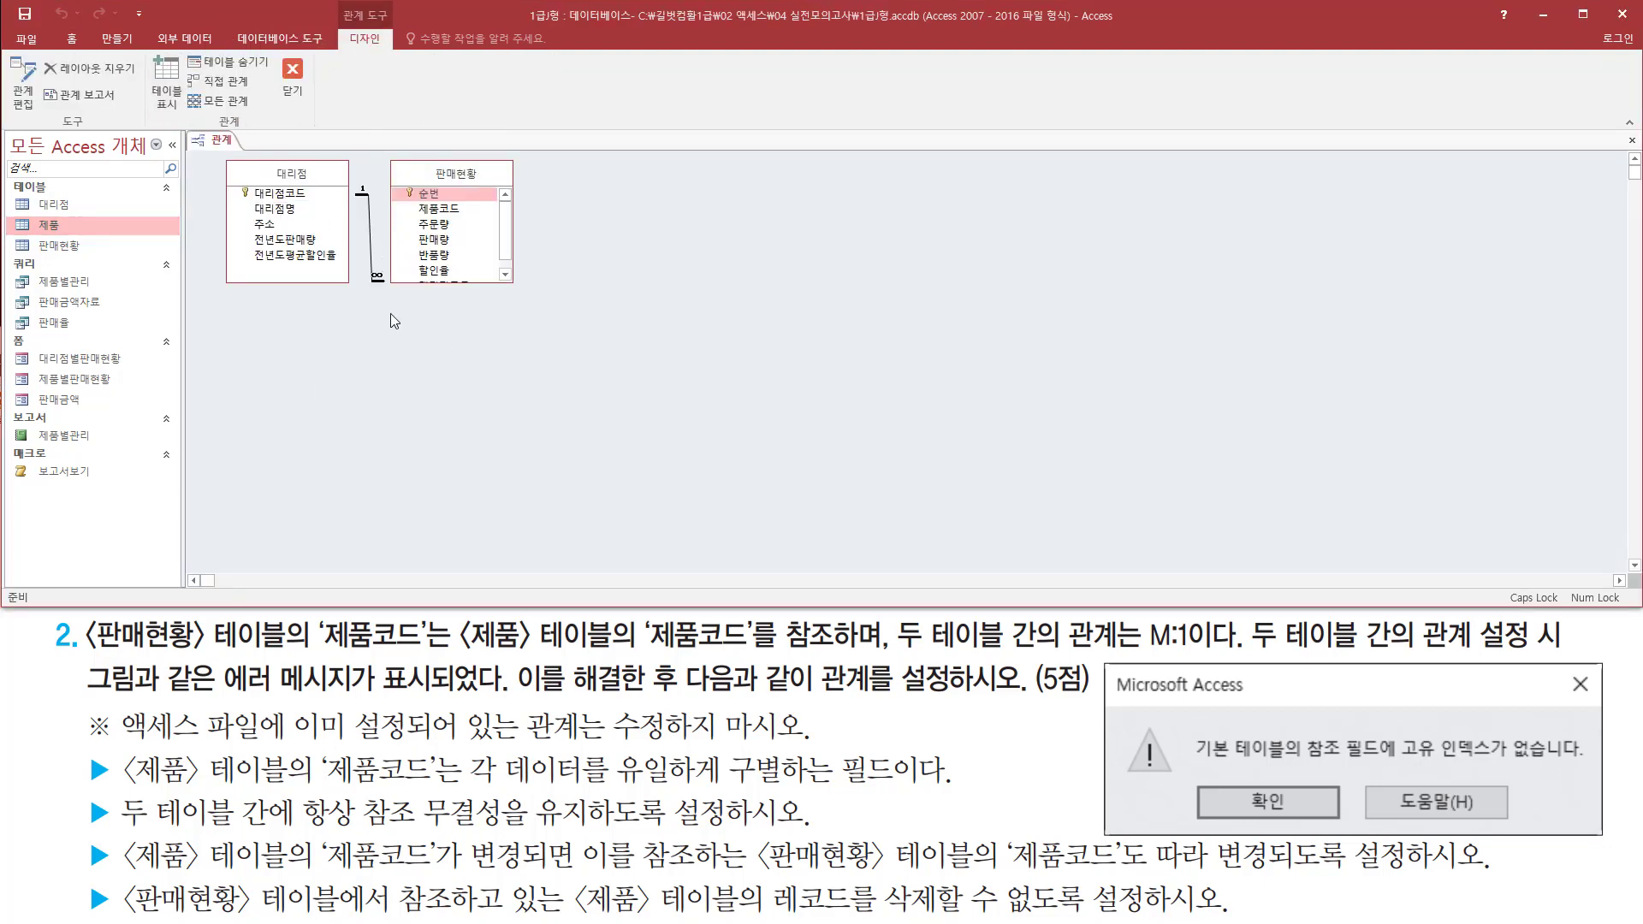
pyautogui.moveTo(212, 168)
pyautogui.mouseDown()
pyautogui.moveTo(337, 293)
pyautogui.moveTo(531, 297)
pyautogui.mouseUp()
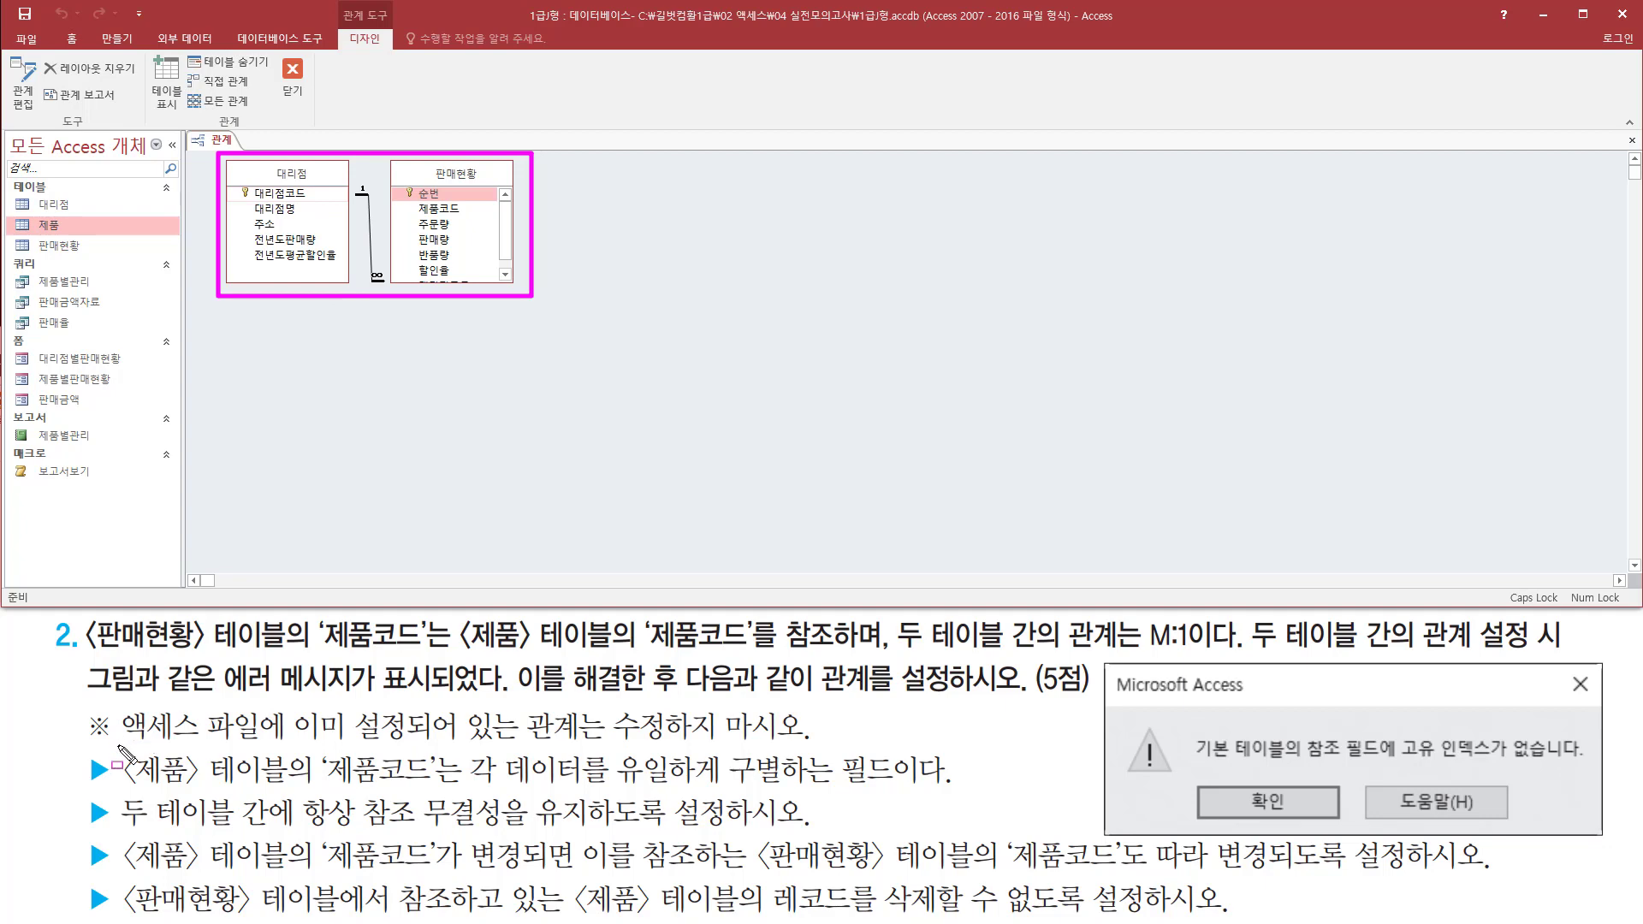
pyautogui.moveTo(117, 743); pyautogui.dragTo(801, 745)
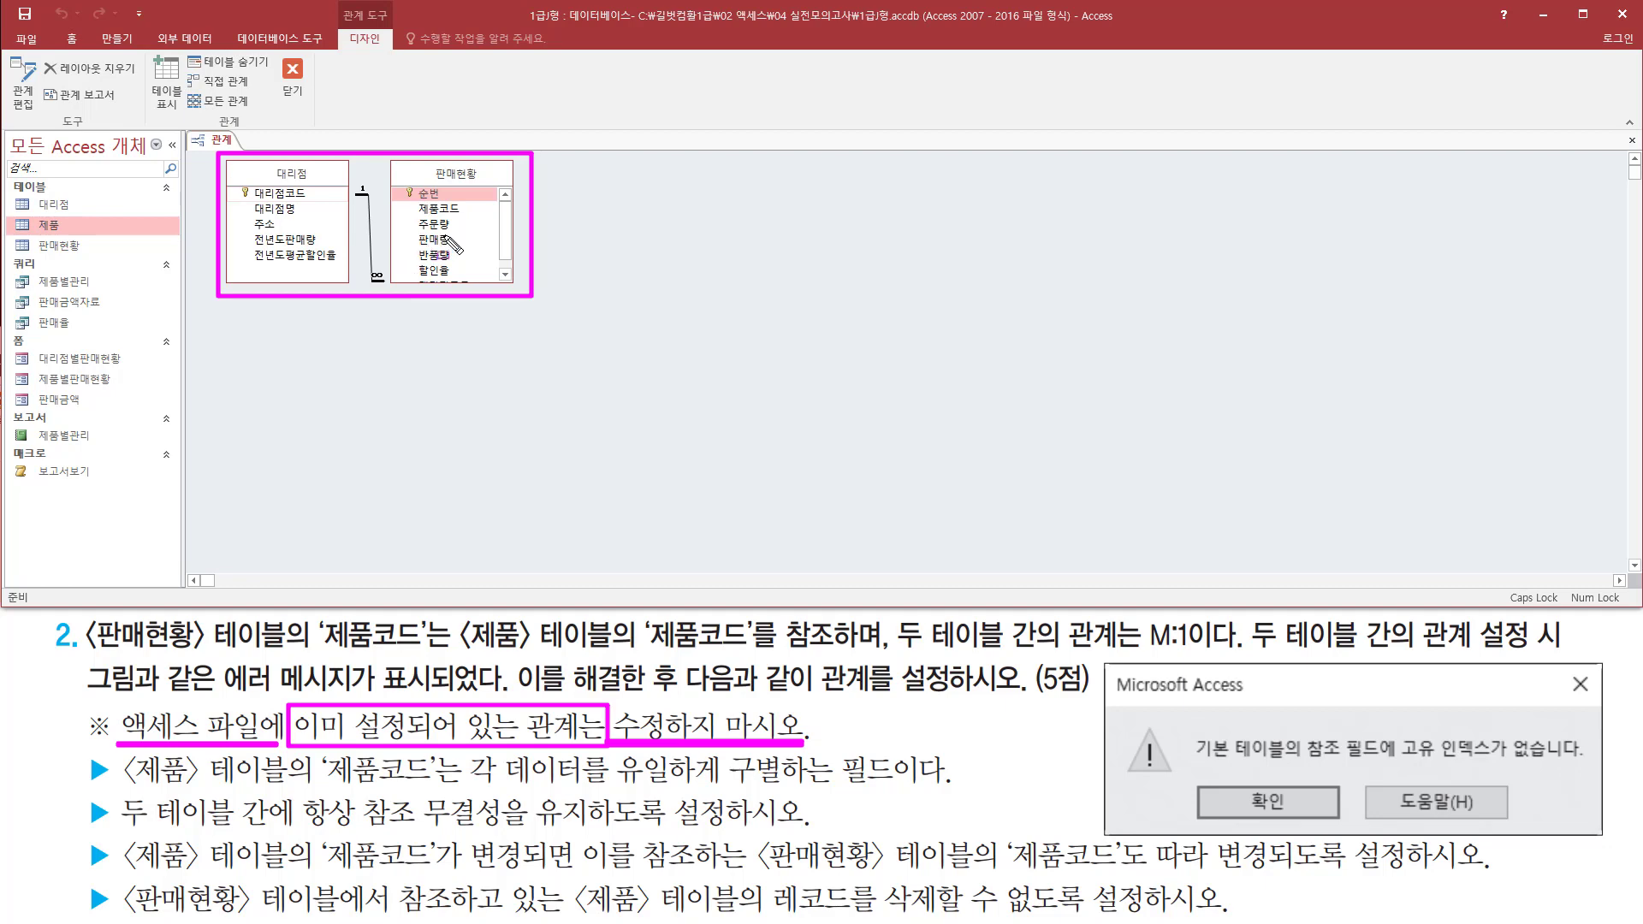
pyautogui.press('Escape')
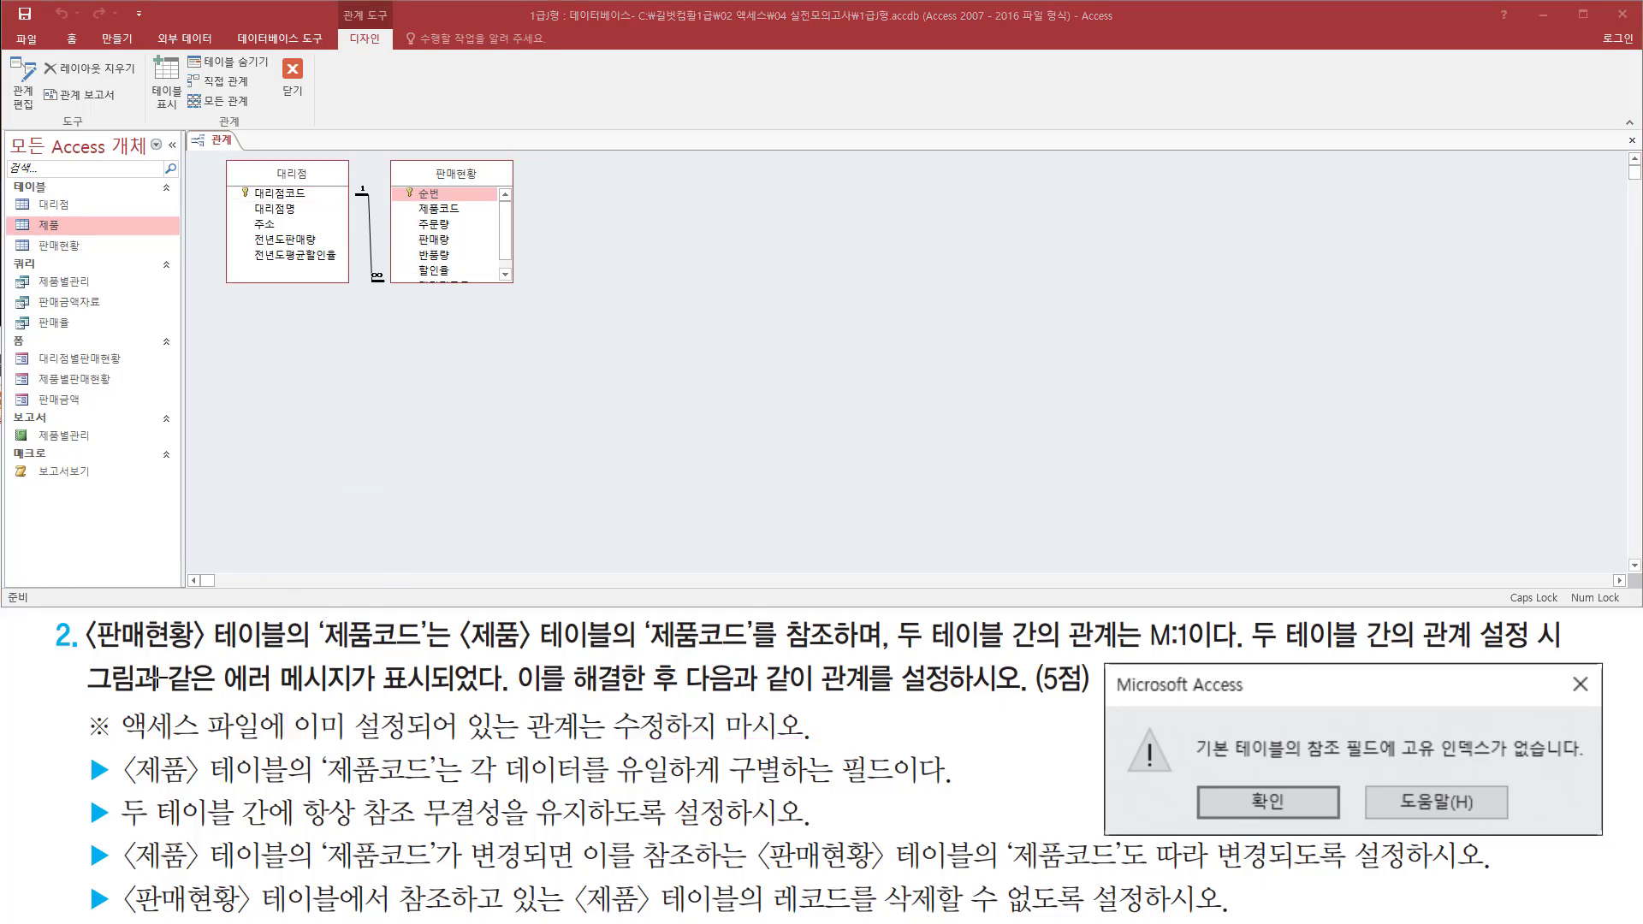
pyautogui.moveTo(76, 649); pyautogui.dragTo(299, 649)
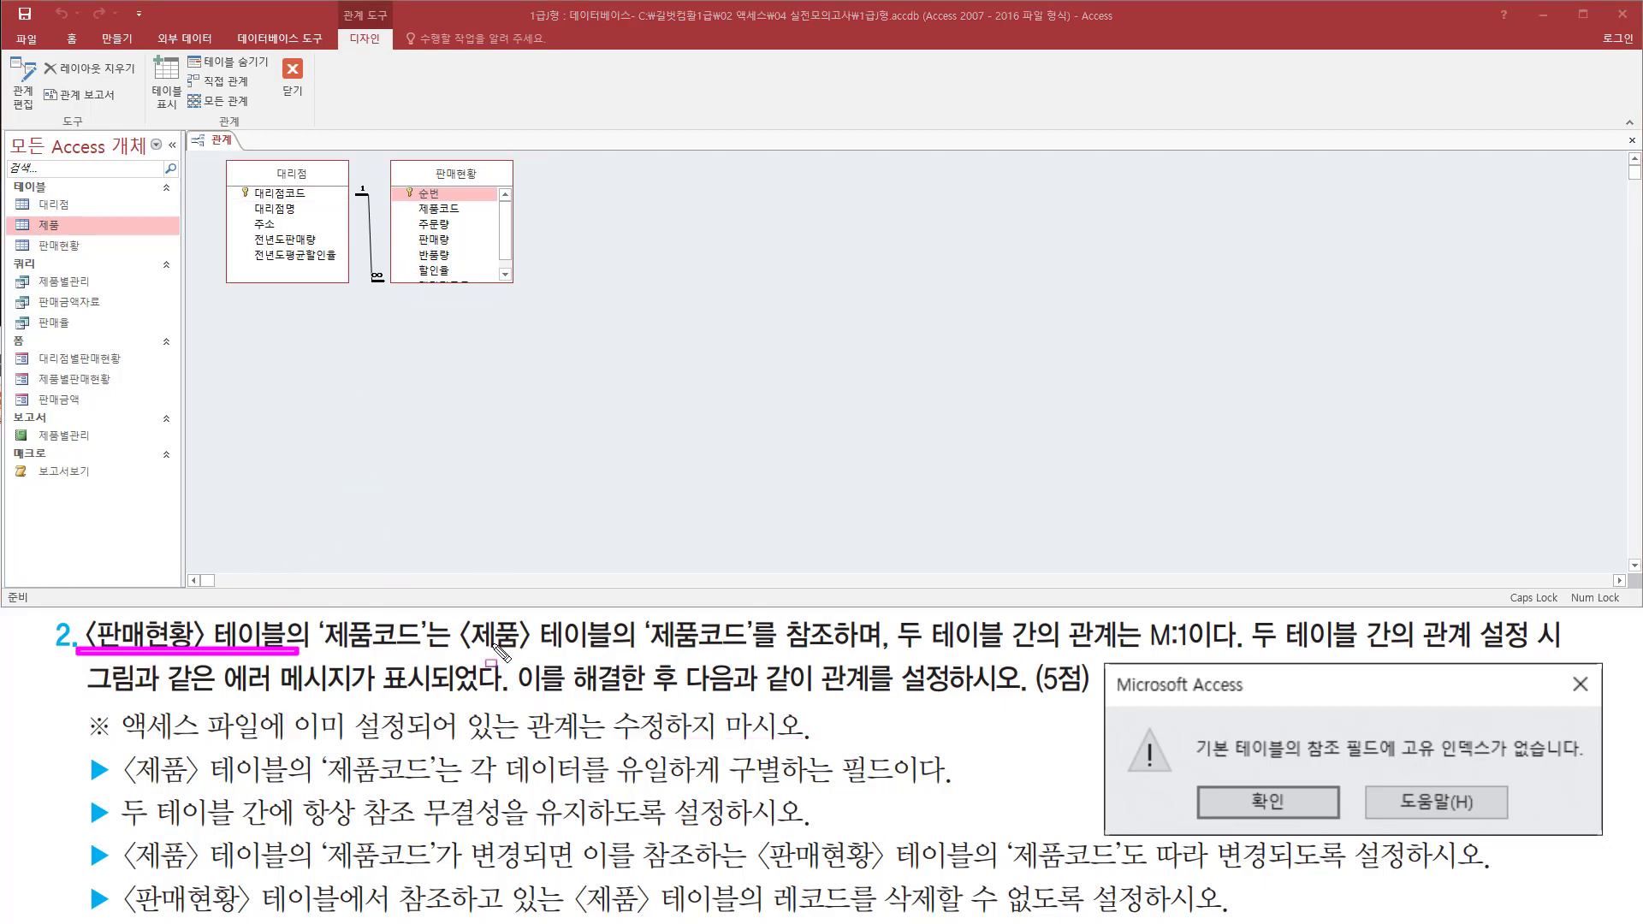
pyautogui.moveTo(459, 652); pyautogui.dragTo(631, 652)
pyautogui.moveTo(389, 152)
pyautogui.mouseDown()
pyautogui.moveTo(416, 276)
pyautogui.moveTo(517, 292)
pyautogui.mouseUp()
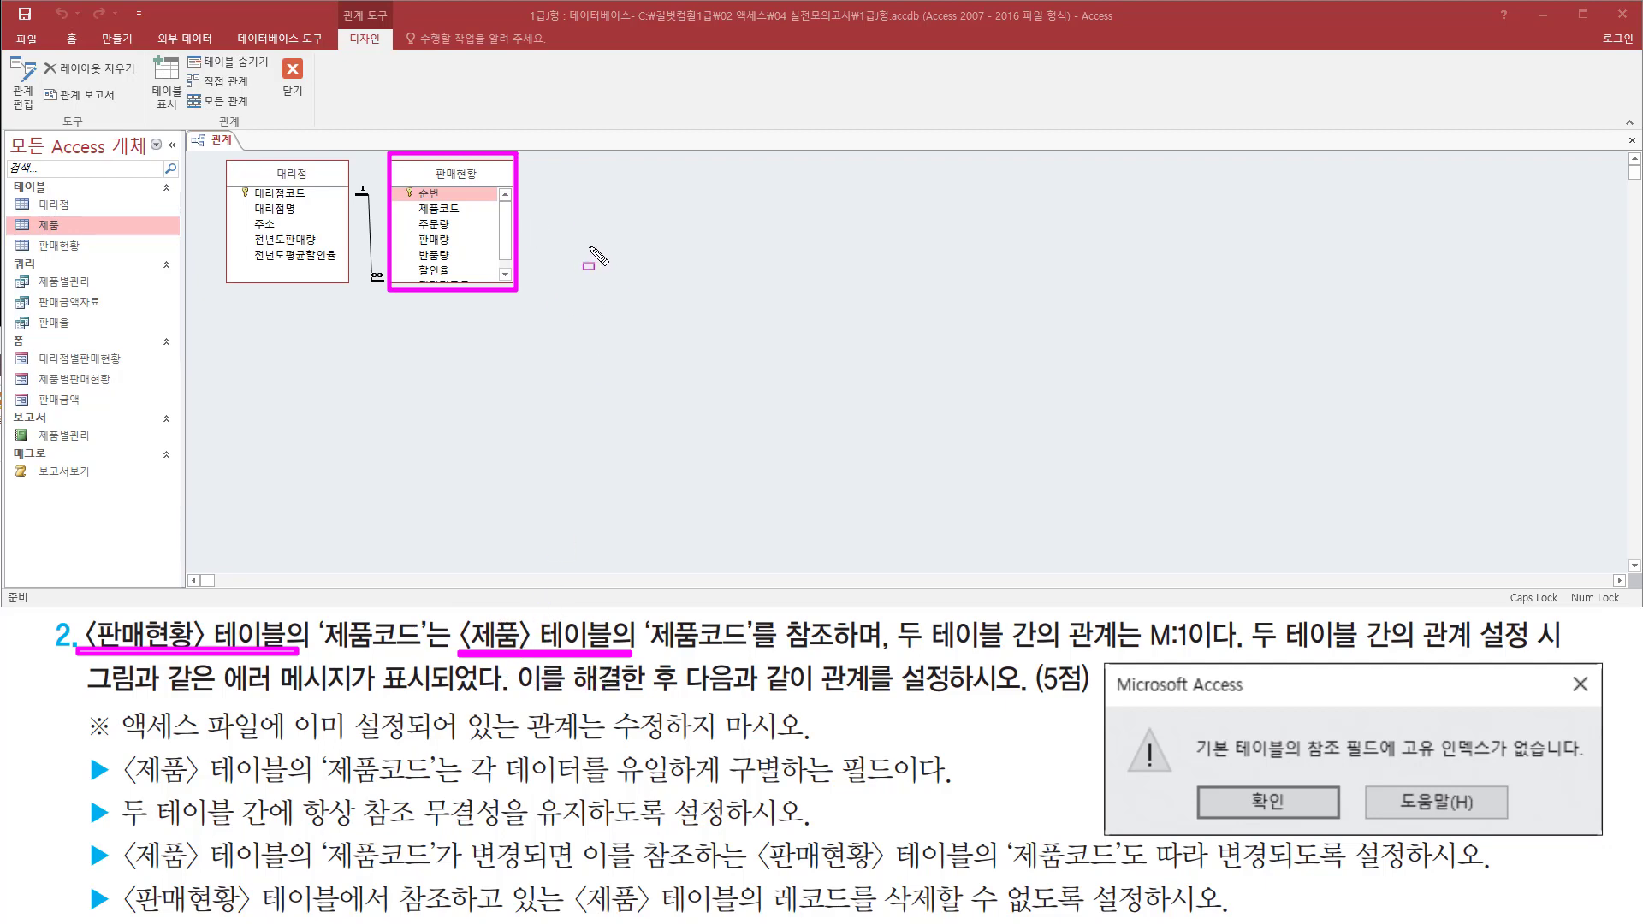
pyautogui.moveTo(580, 165)
pyautogui.mouseDown()
pyautogui.moveTo(717, 379)
pyautogui.moveTo(1471, 495)
pyautogui.mouseUp()
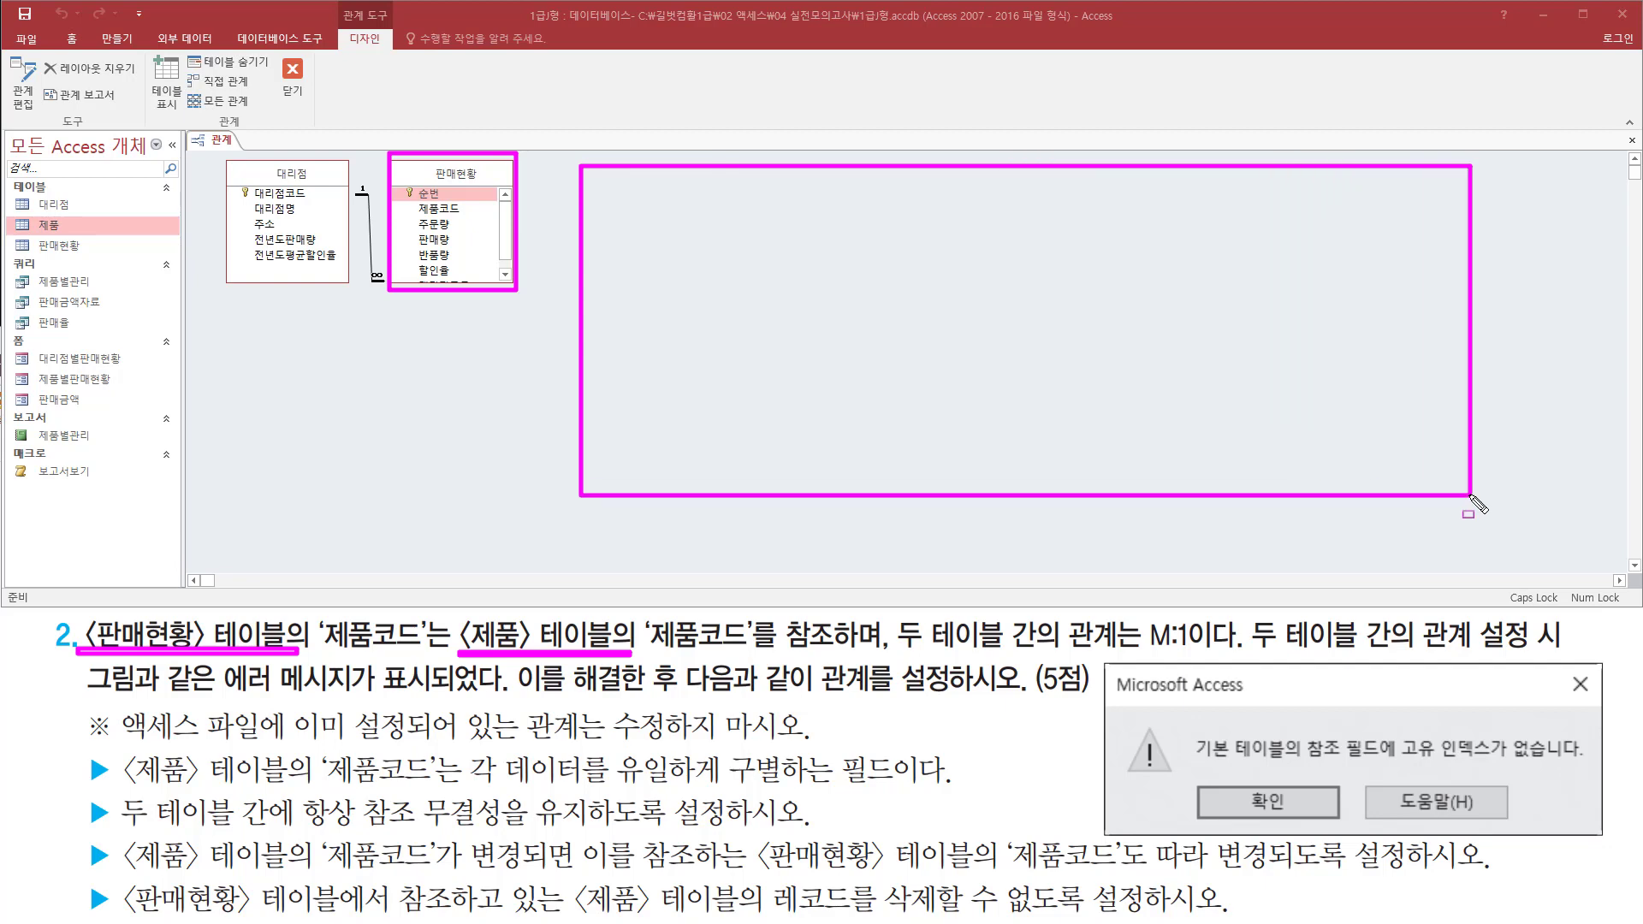
pyautogui.press('Escape')
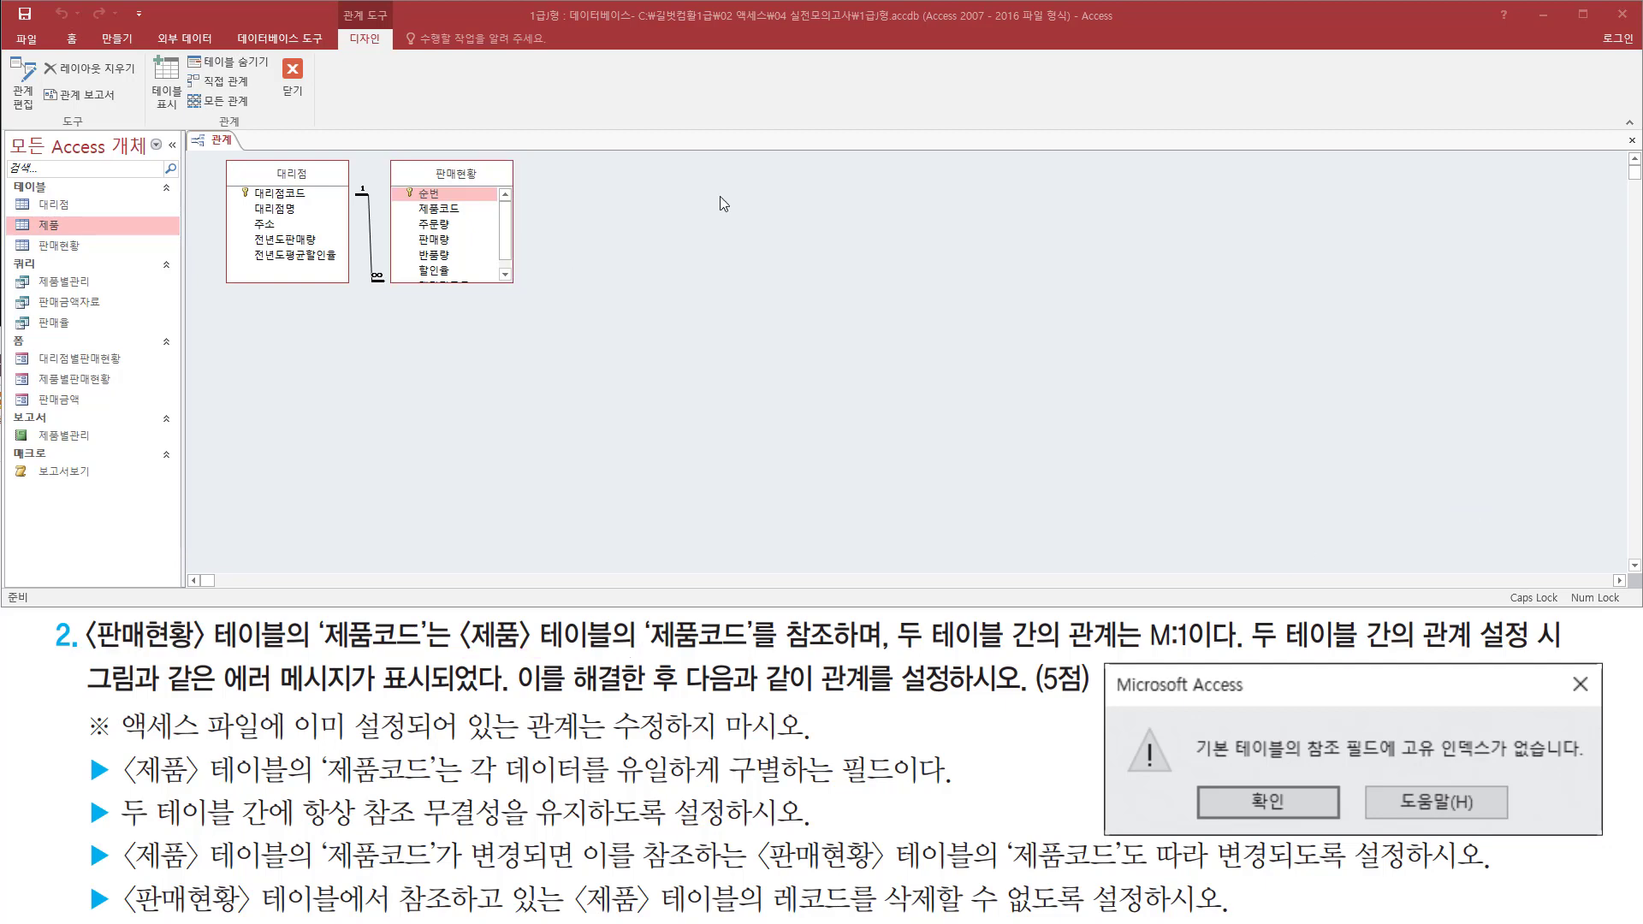
# Add the 제품 table to the relationships layout beside the 대리점 and 판매현황 tables
pyautogui.rightClick(689, 188)
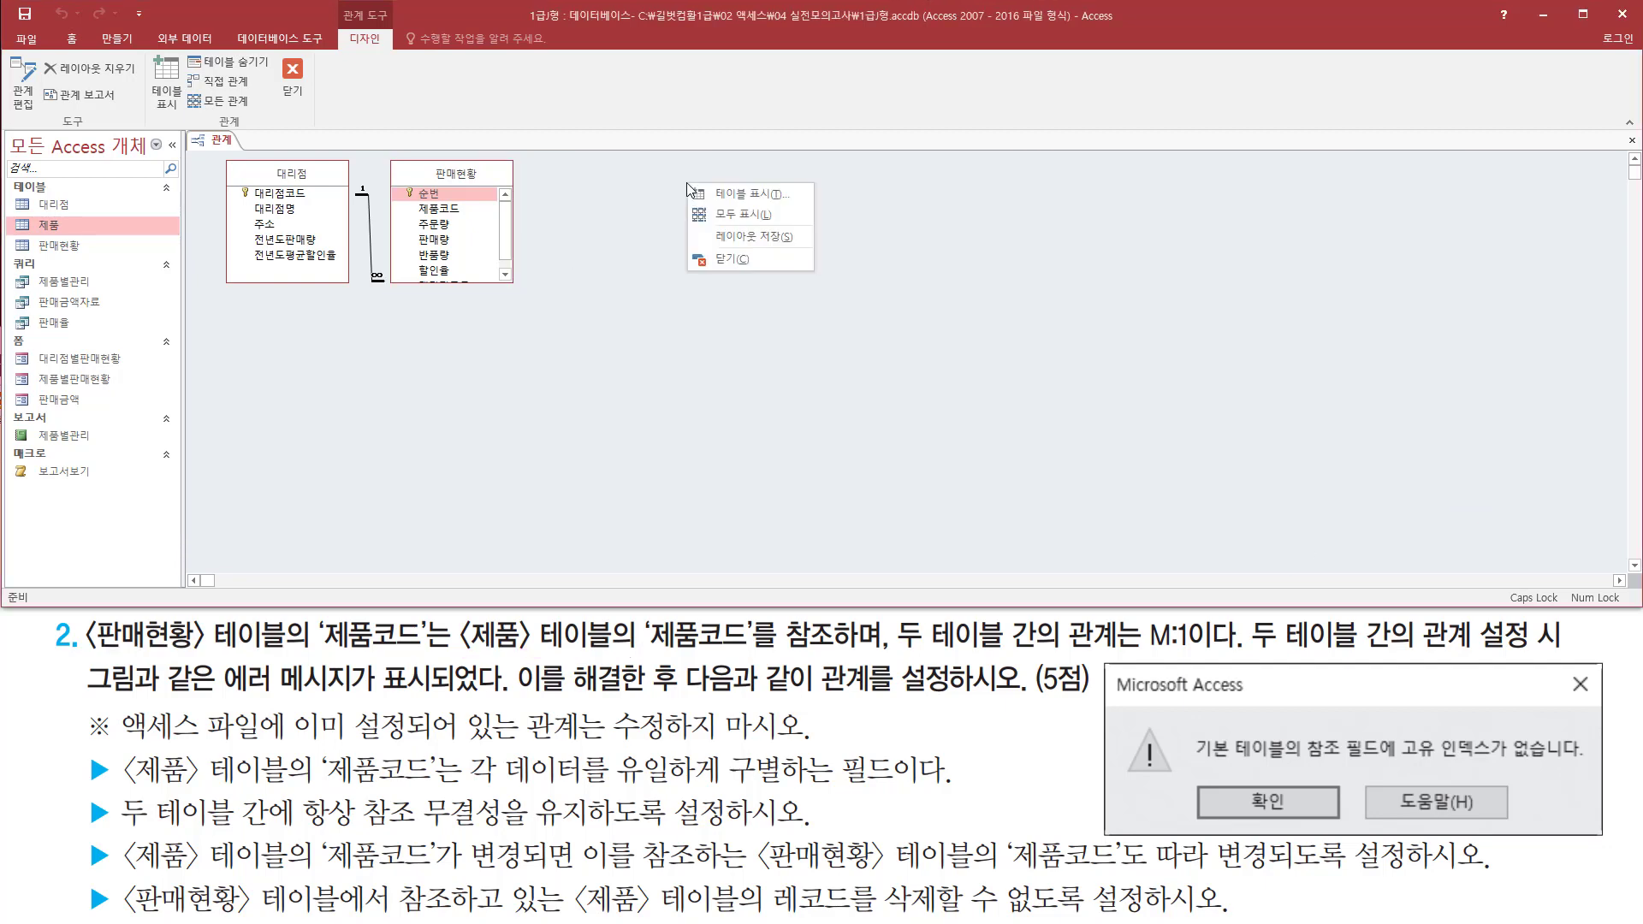
pyautogui.click(729, 198)
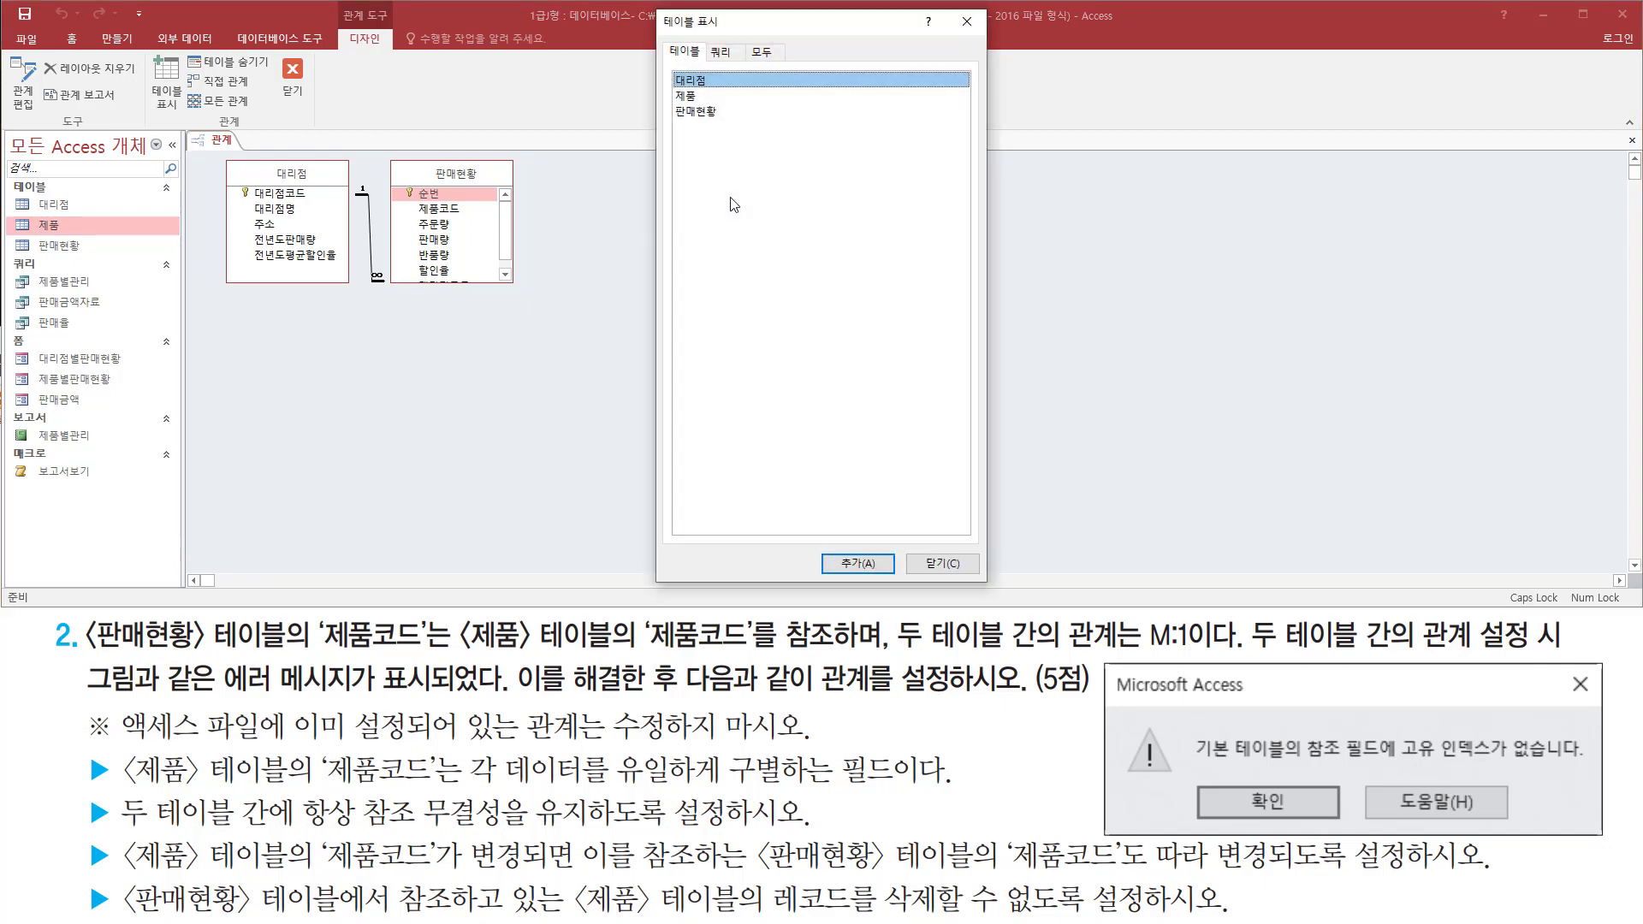
pyautogui.click(701, 96)
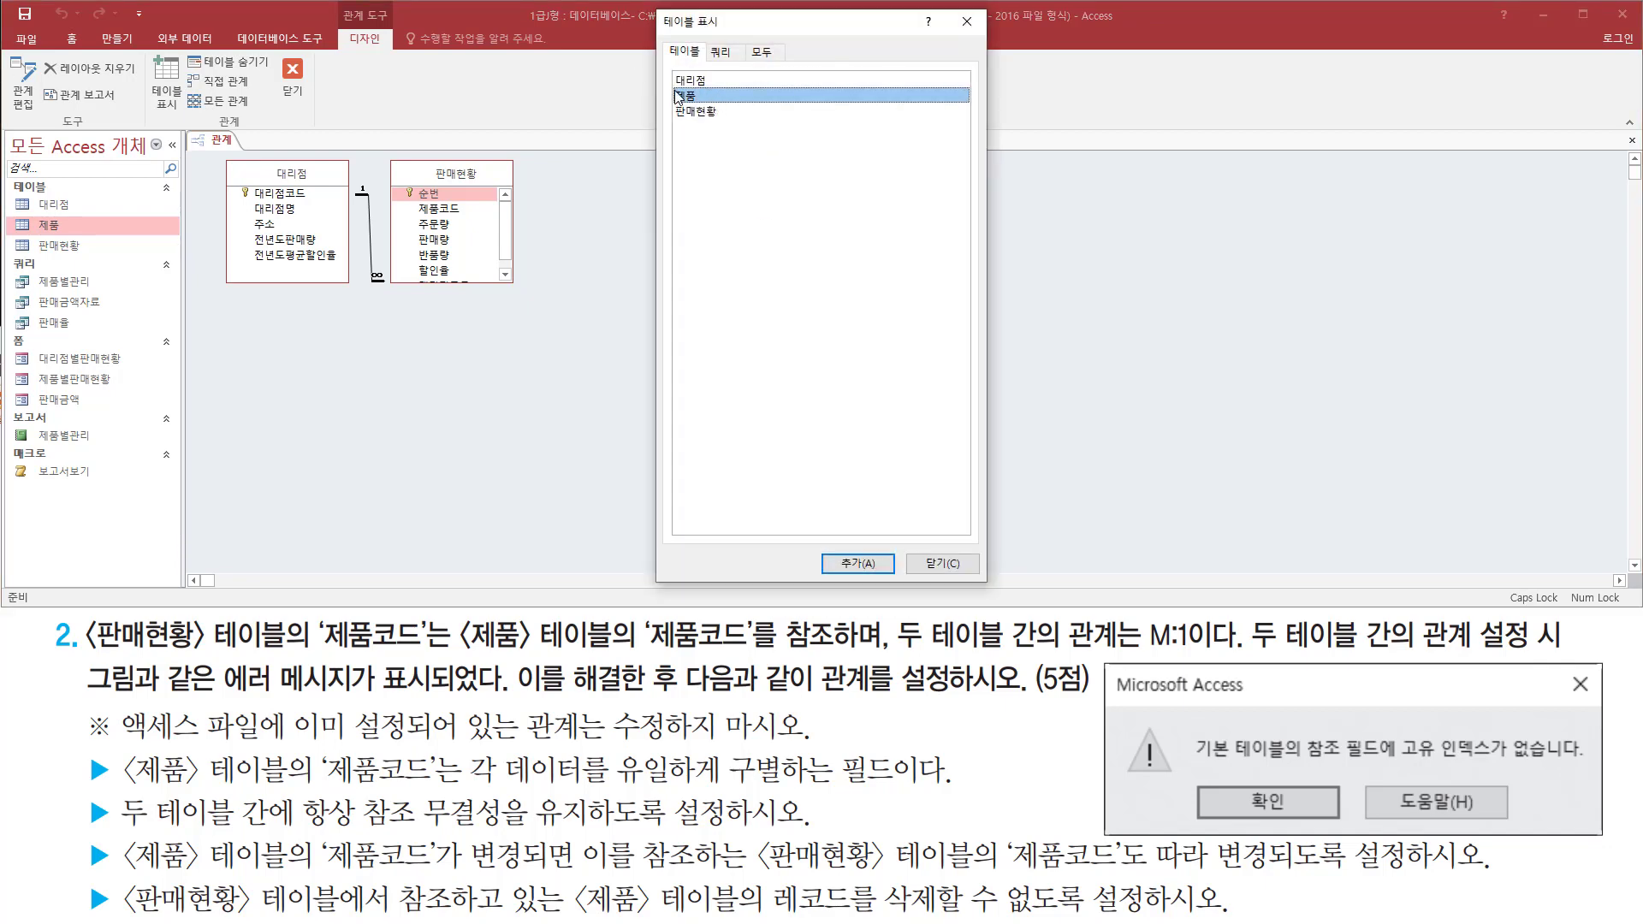
pyautogui.doubleClick(732, 99)
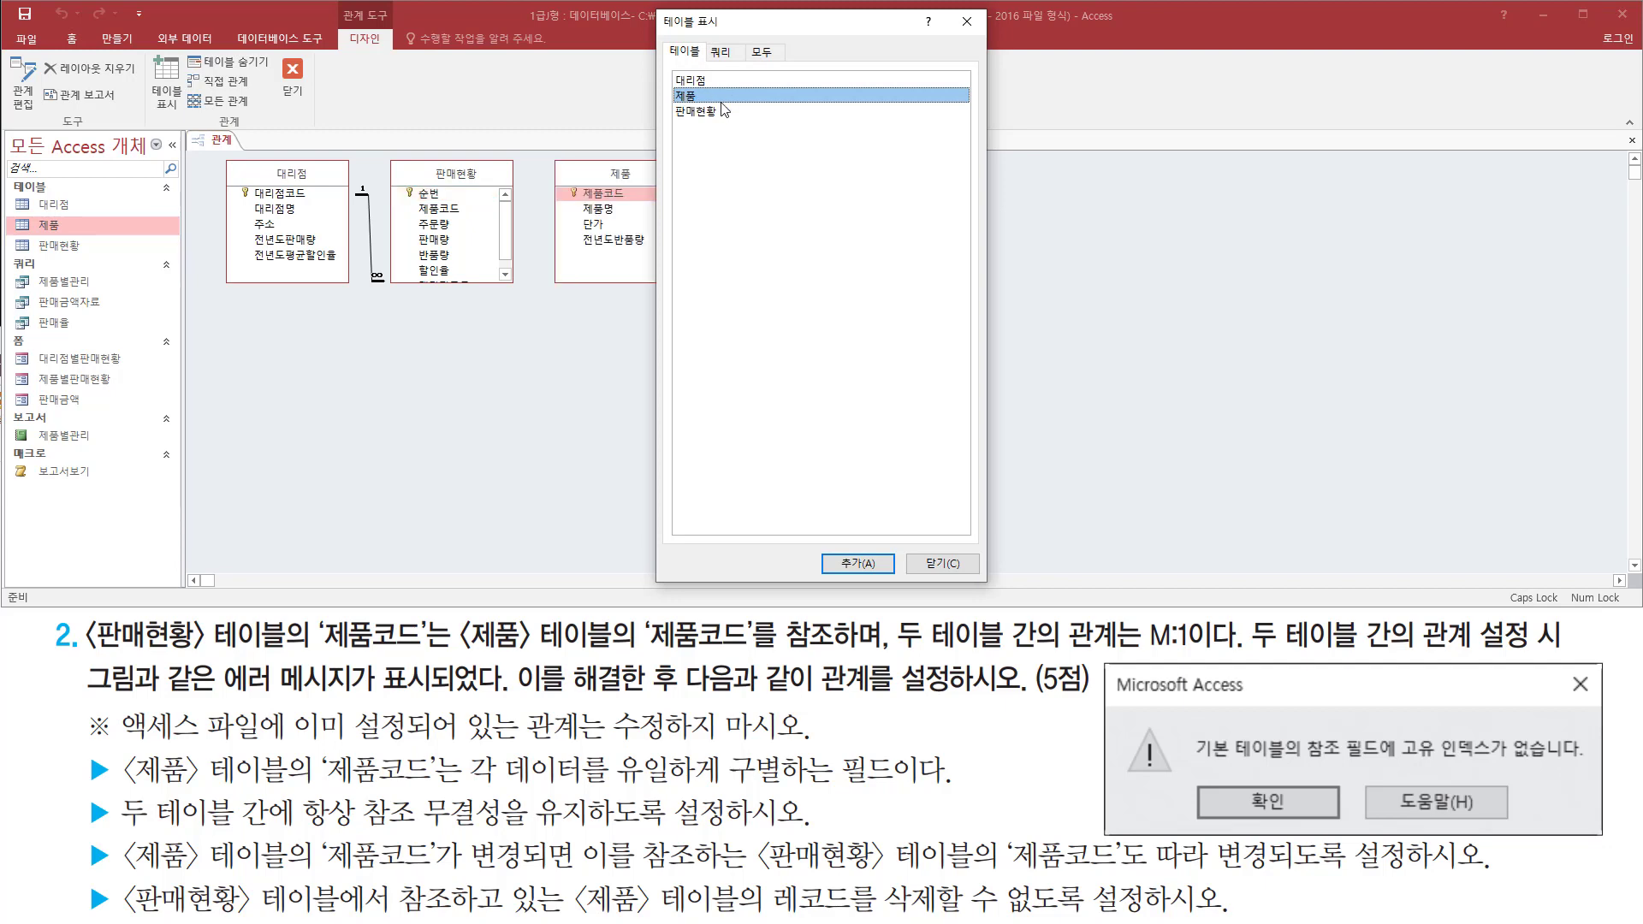
# Close the Show Table dialog
pyautogui.moveTo(544, 152)
pyautogui.mouseDown()
pyautogui.moveTo(653, 300)
pyautogui.moveTo(644, 283)
pyautogui.mouseUp()
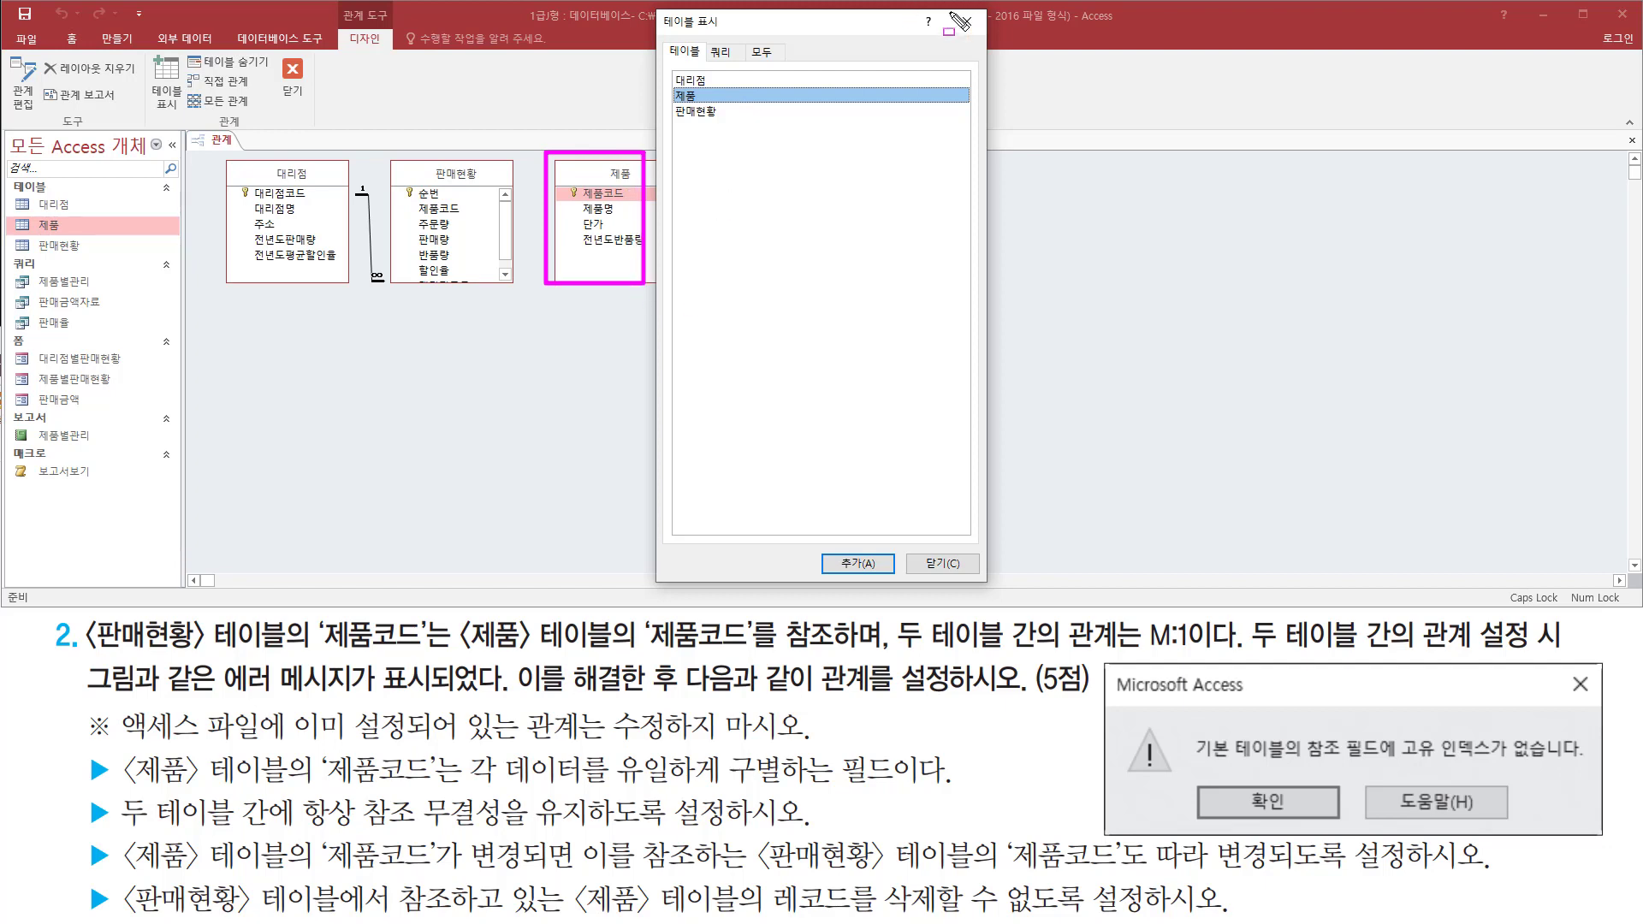
pyautogui.moveTo(948, 10); pyautogui.dragTo(979, 40)
pyautogui.press('Escape')
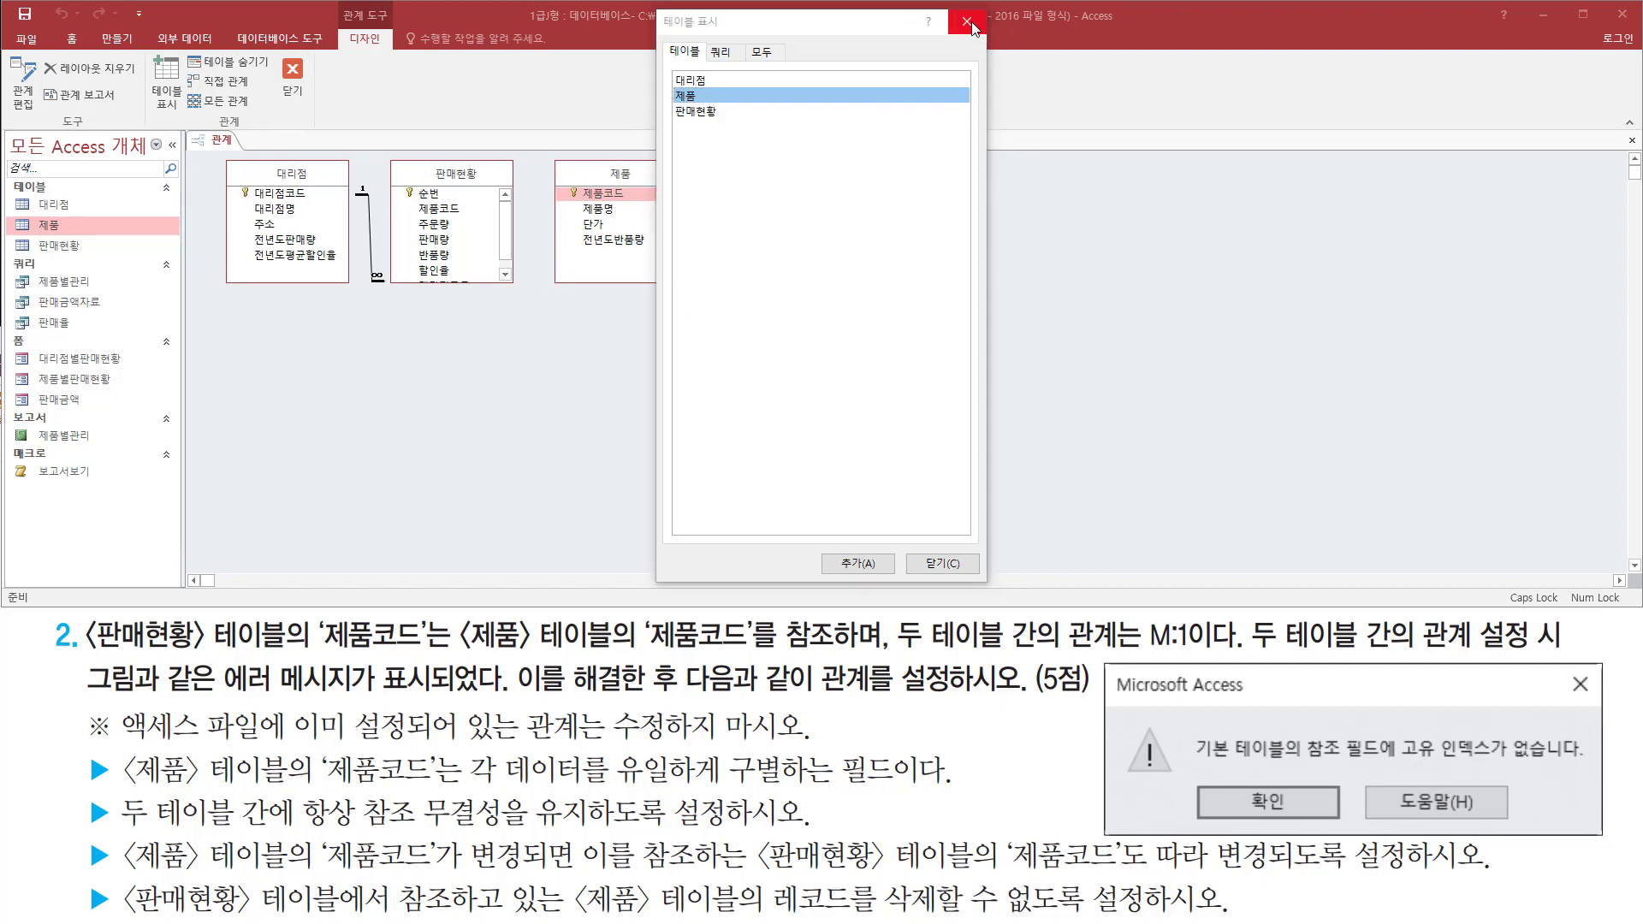
pyautogui.click(967, 22)
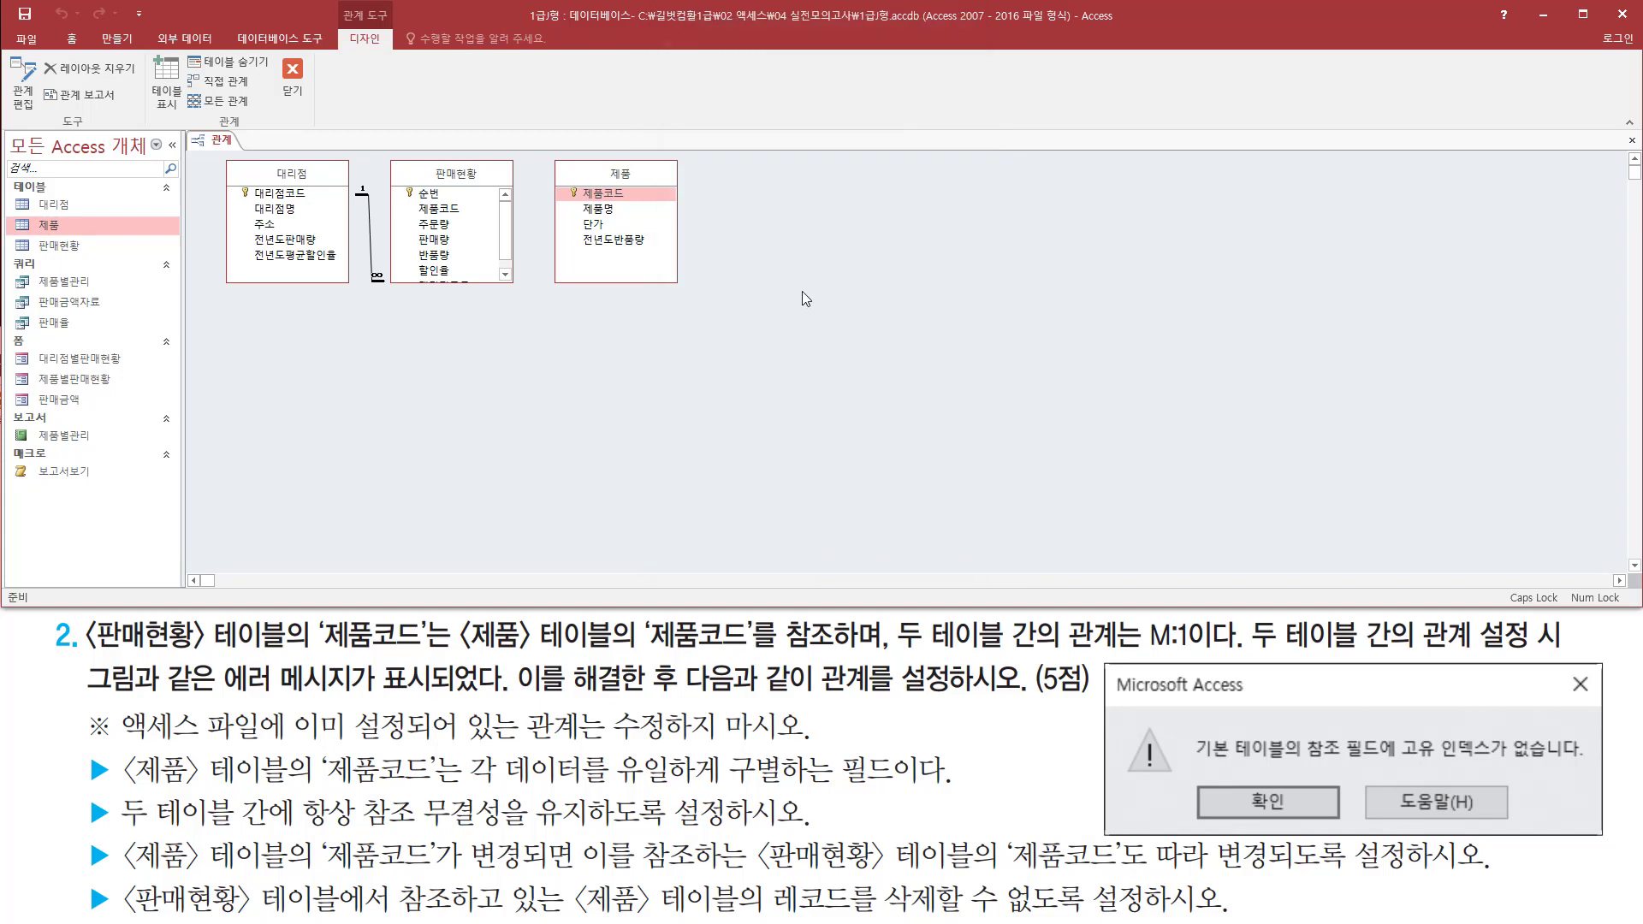
# Link the 제품코드 field of the 제품 table with the 제품코드 field of the 판매현황 table
pyautogui.moveTo(589, 193)
pyautogui.mouseDown()
pyautogui.moveTo(579, 202)
pyautogui.moveTo(637, 202)
pyautogui.moveTo(638, 184)
pyautogui.mouseUp()
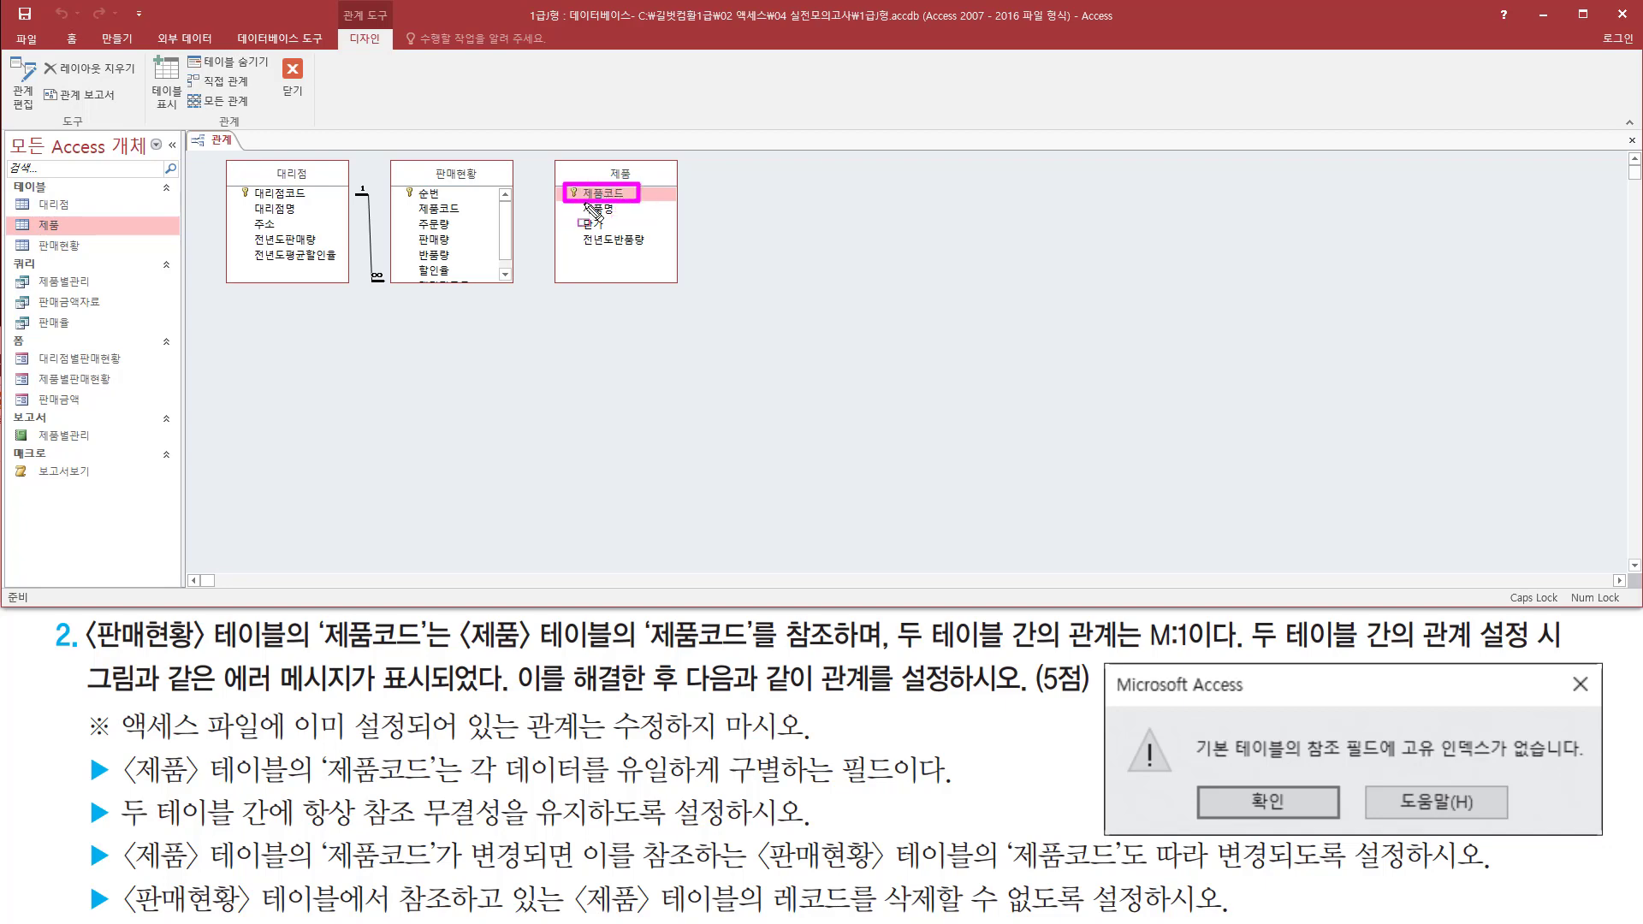
pyautogui.moveTo(391, 154)
pyautogui.mouseDown()
pyautogui.moveTo(407, 227)
pyautogui.moveTo(504, 288)
pyautogui.mouseUp()
pyautogui.moveTo(408, 227)
pyautogui.mouseDown()
pyautogui.moveTo(478, 197)
pyautogui.moveTo(623, 195)
pyautogui.mouseUp()
pyautogui.press('Escape')
pyautogui.click(432, 211)
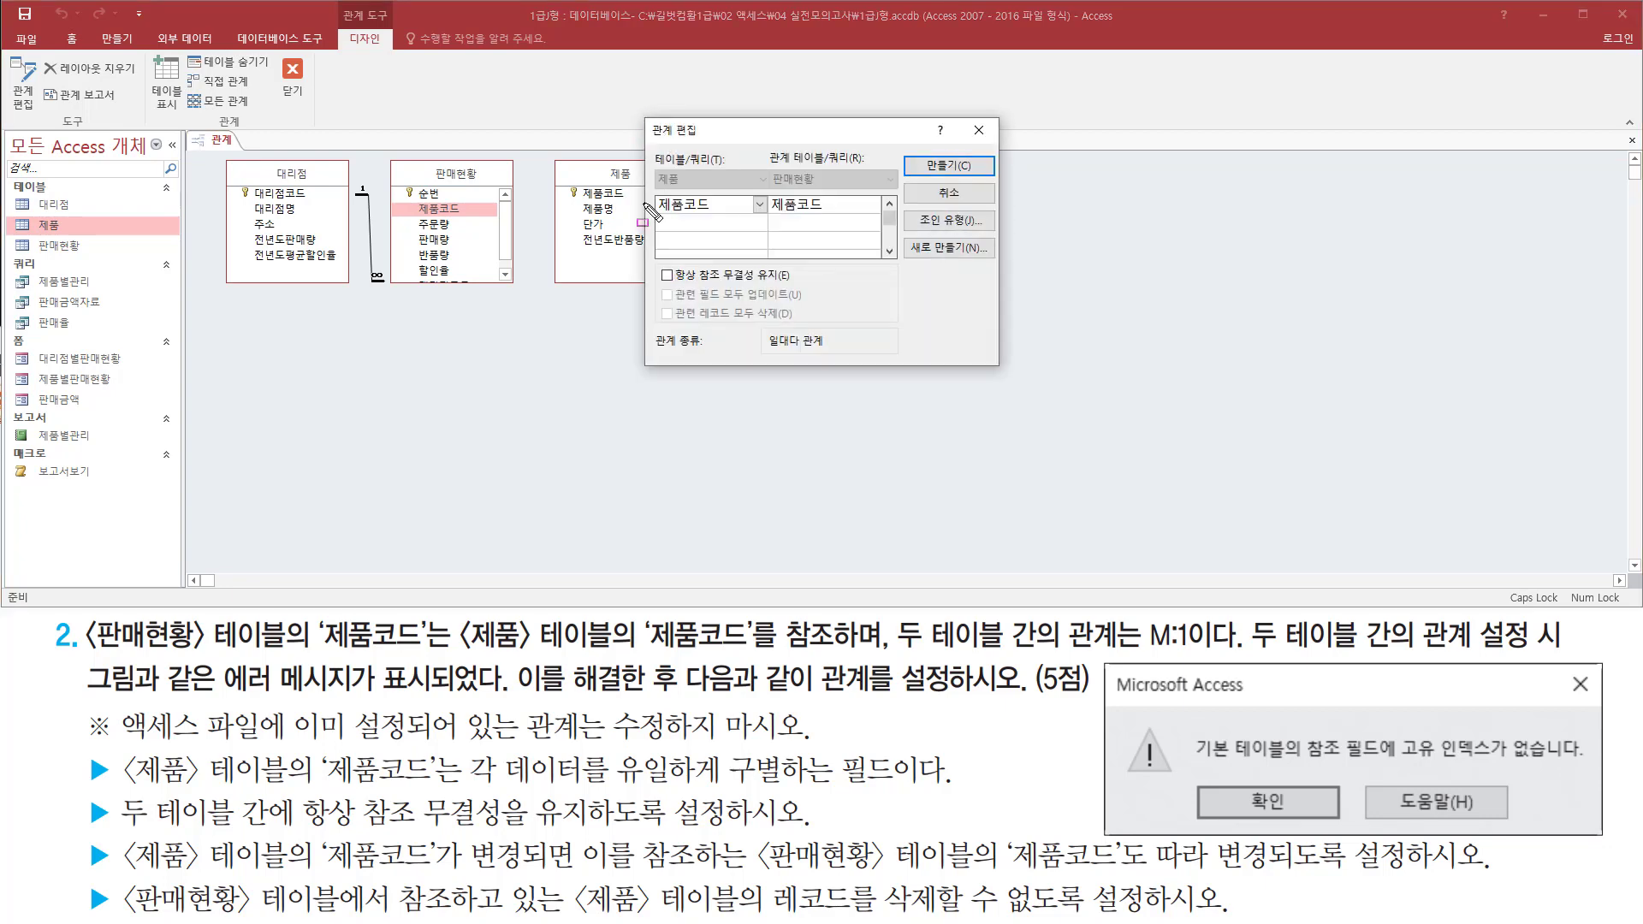
# Enforce referential integrity (항상 참조 무결성 유지) for the 제품코드 relationship between 제품 and 판매현황
pyautogui.moveTo(642, 116)
pyautogui.mouseDown()
pyautogui.moveTo(950, 359)
pyautogui.moveTo(1002, 370)
pyautogui.mouseUp()
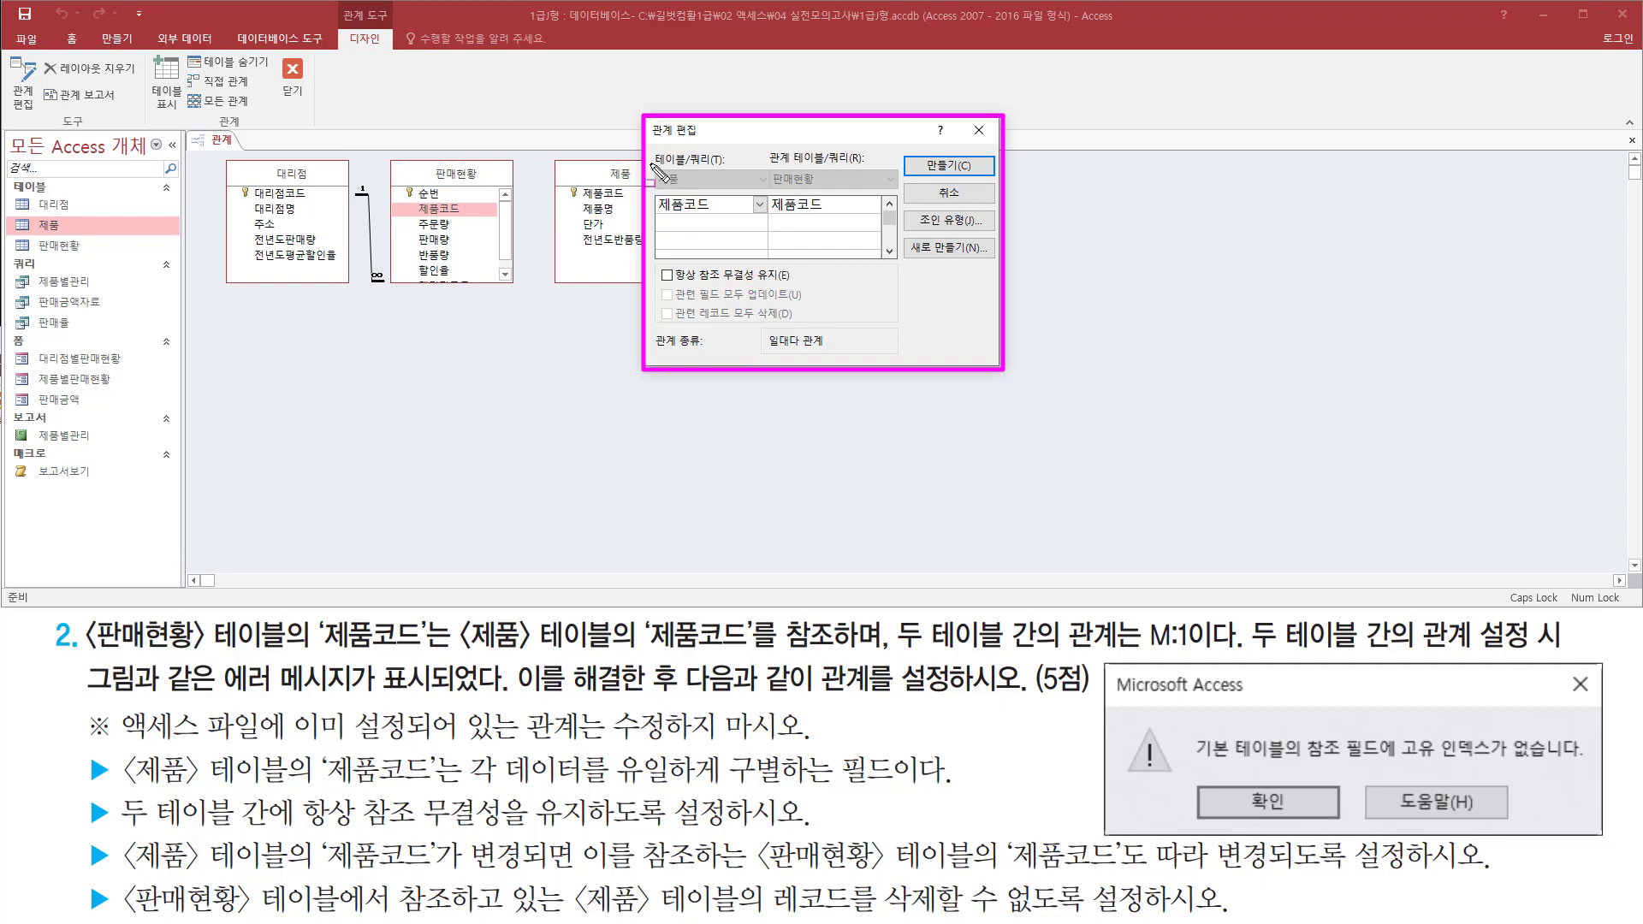
pyautogui.moveTo(650, 164); pyautogui.dragTo(729, 219)
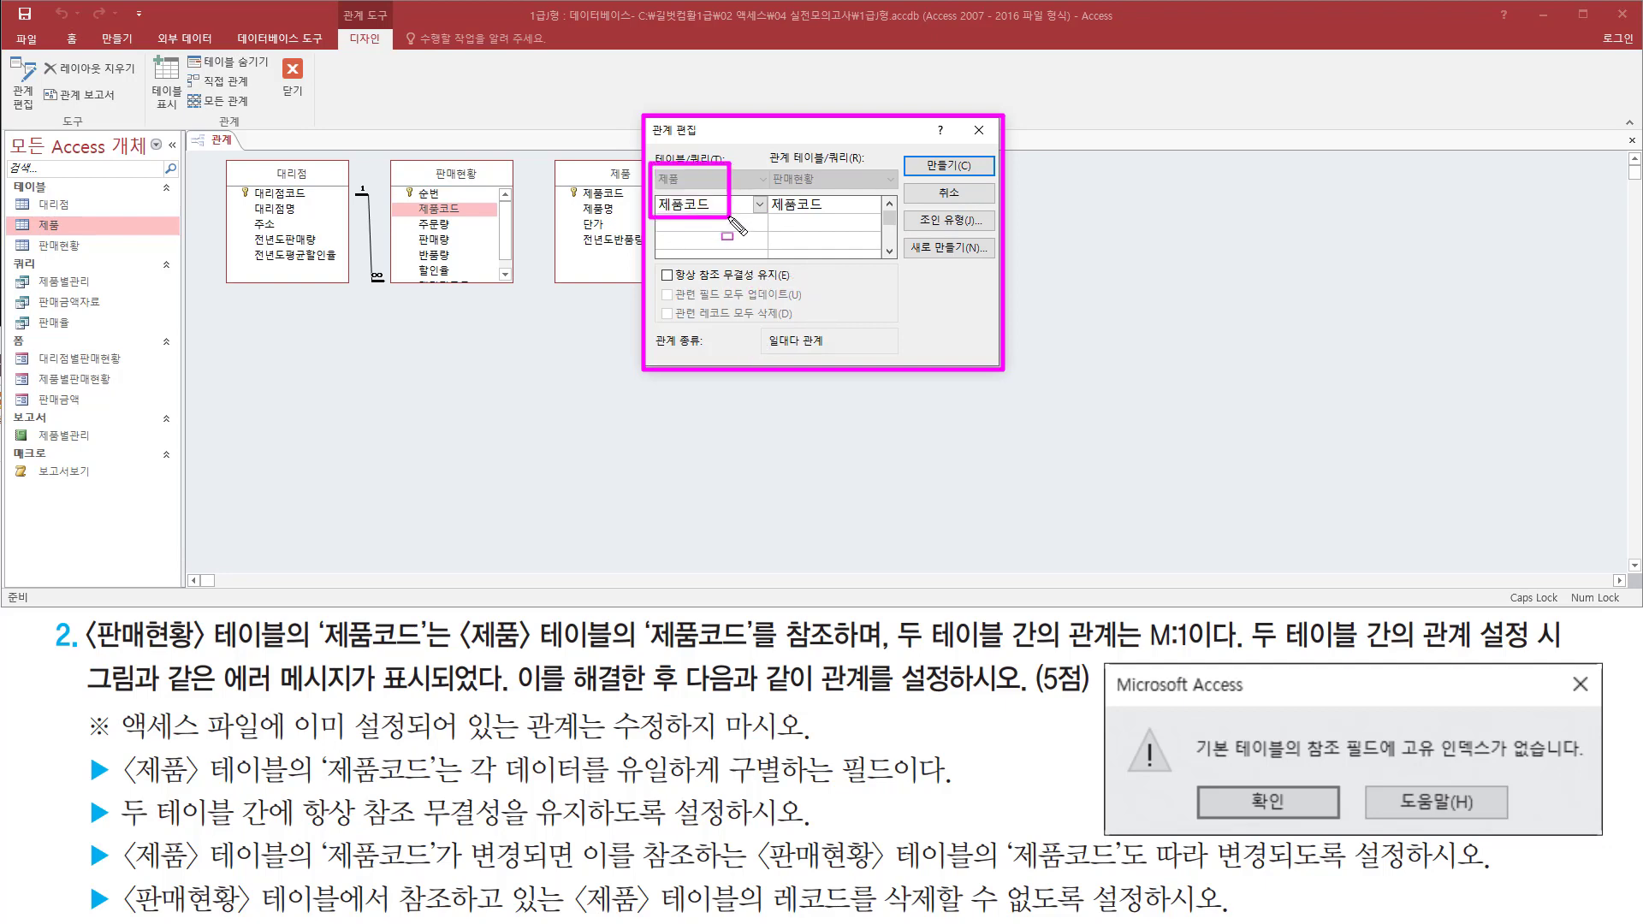
pyautogui.moveTo(768, 159)
pyautogui.mouseDown()
pyautogui.moveTo(845, 236)
pyautogui.moveTo(840, 219)
pyautogui.mouseUp()
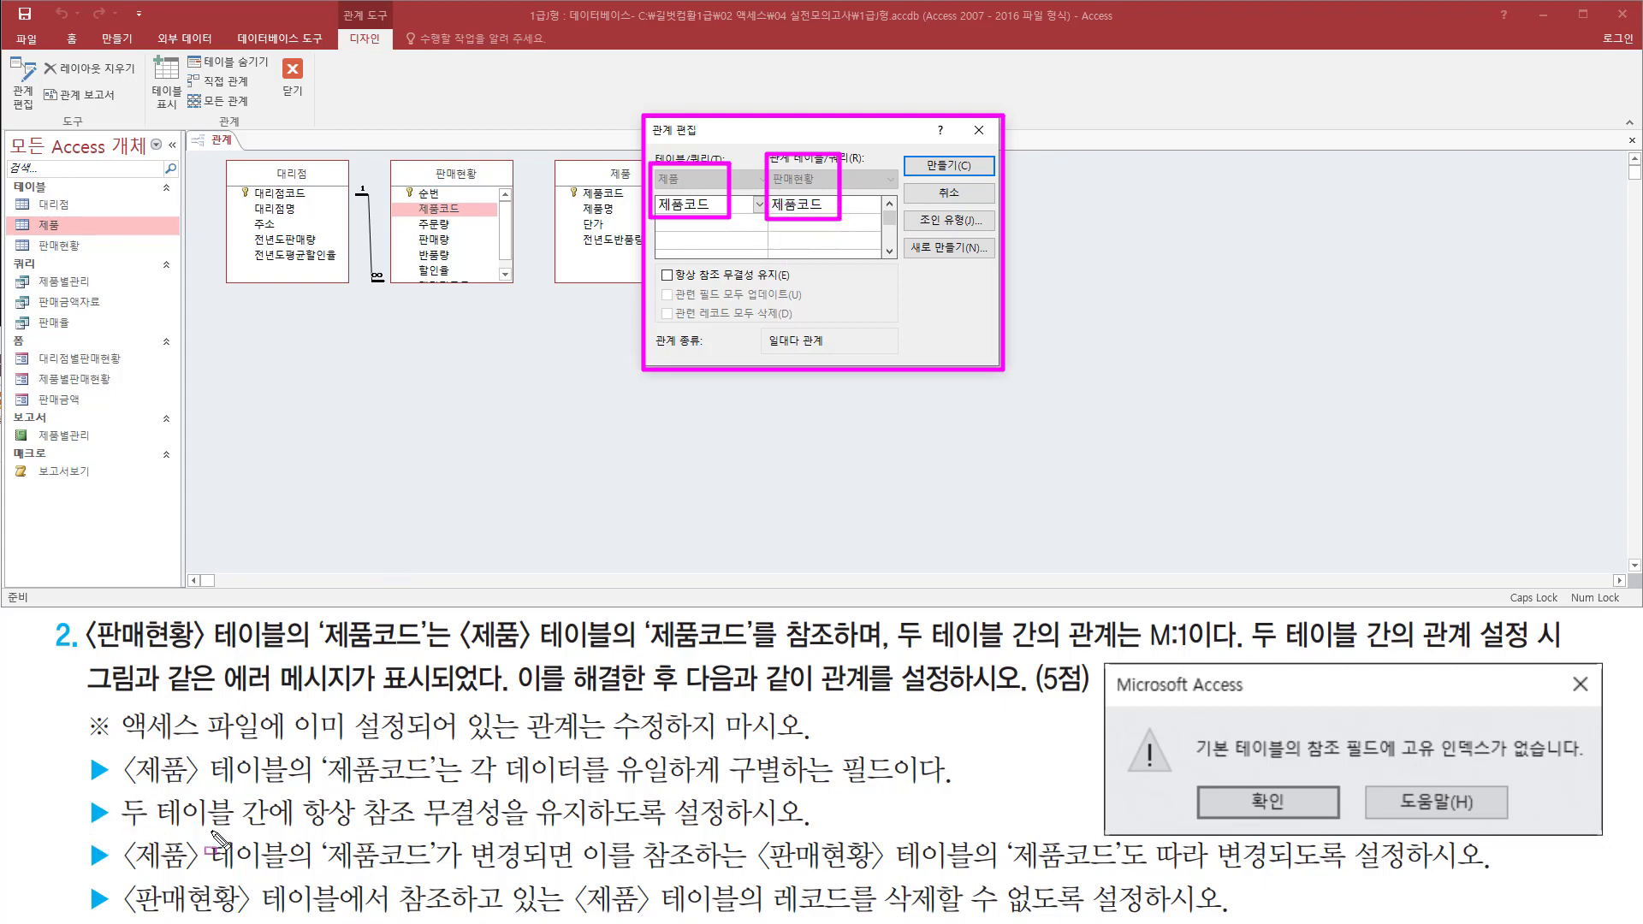
pyautogui.moveTo(111, 830); pyautogui.dragTo(727, 835)
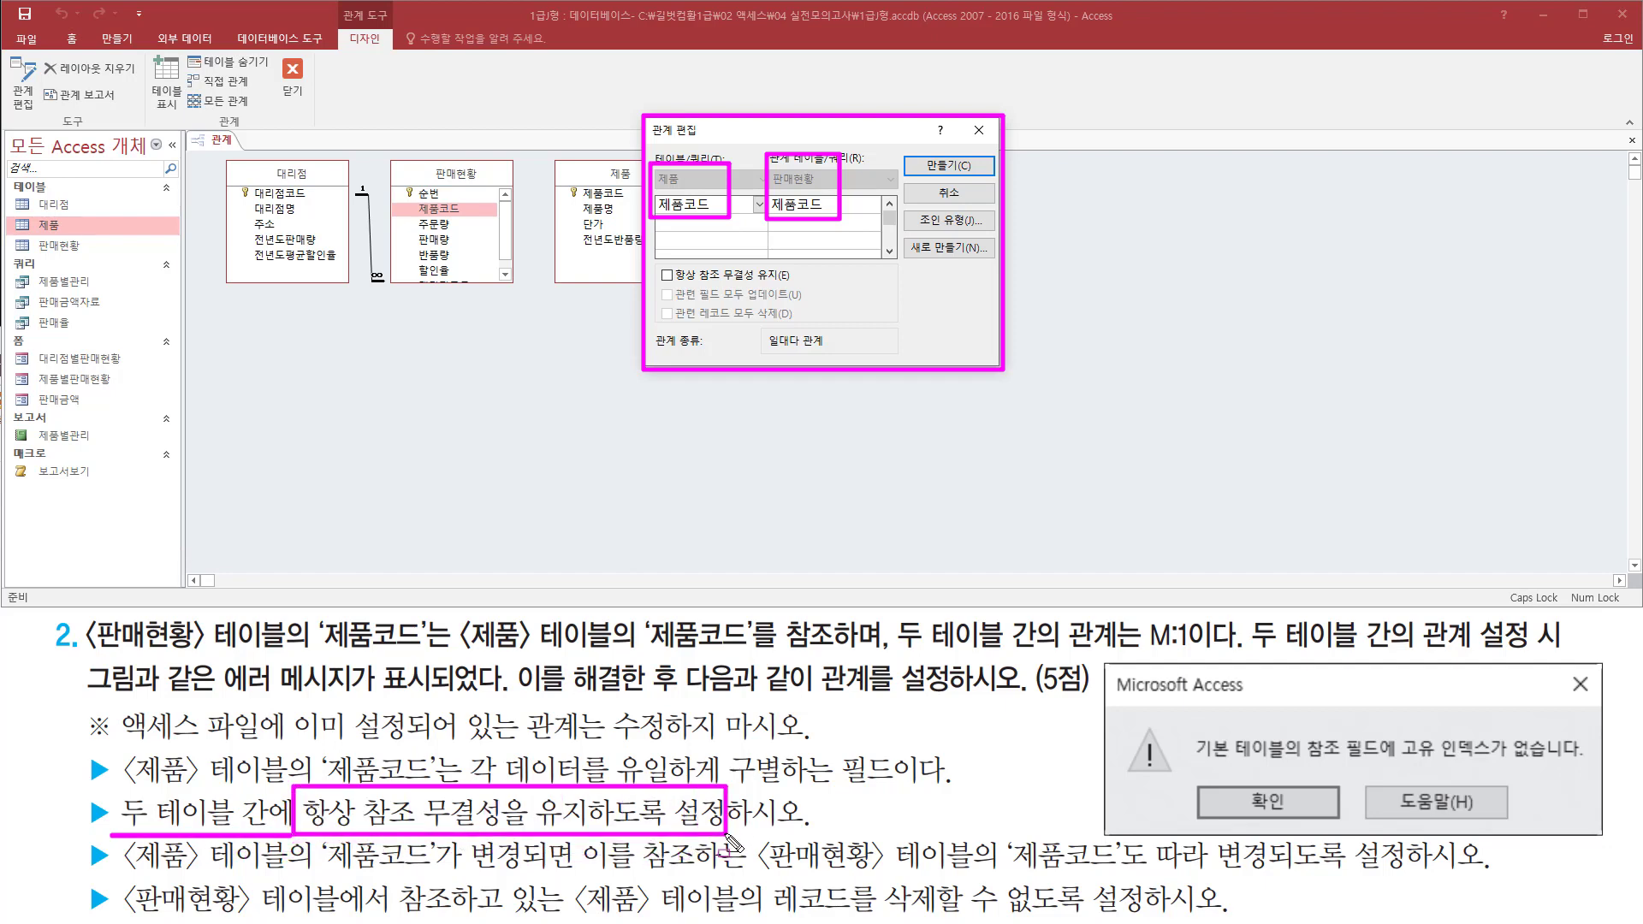
pyautogui.moveTo(653, 288)
pyautogui.mouseDown()
pyautogui.moveTo(785, 289)
pyautogui.moveTo(801, 260)
pyautogui.mouseUp()
pyautogui.press('Escape')
pyautogui.click(681, 275)
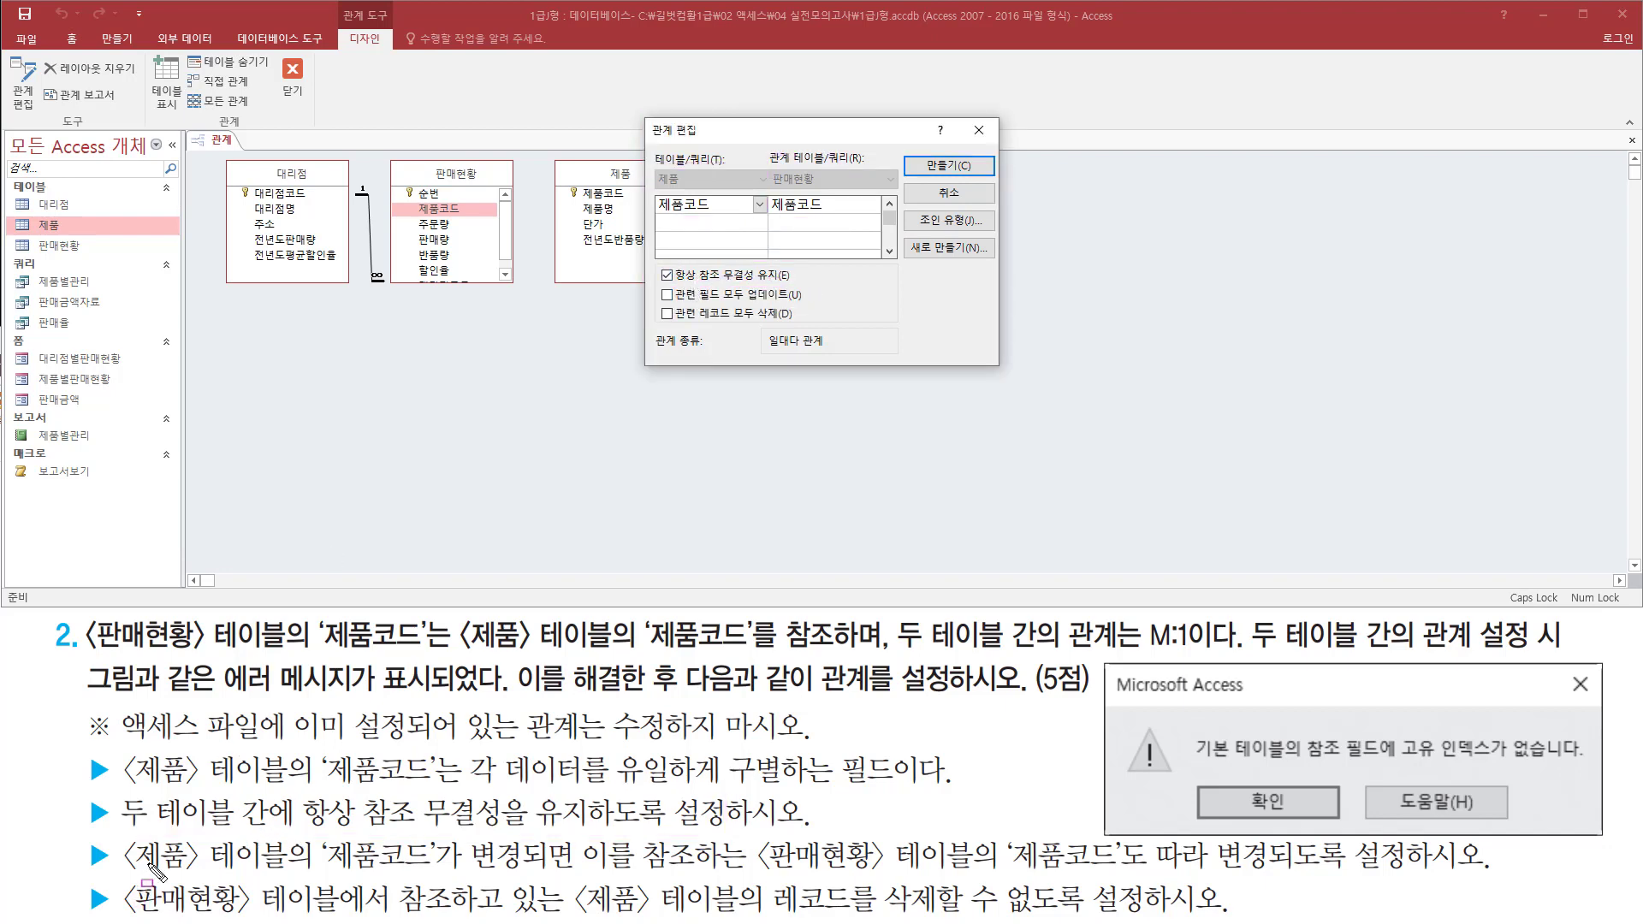
# Enable cascading updates of related fields (관련 필드 모두 업데이트) for the 제품–판매현황 relationship
pyautogui.moveTo(124, 874); pyautogui.dragTo(1480, 875)
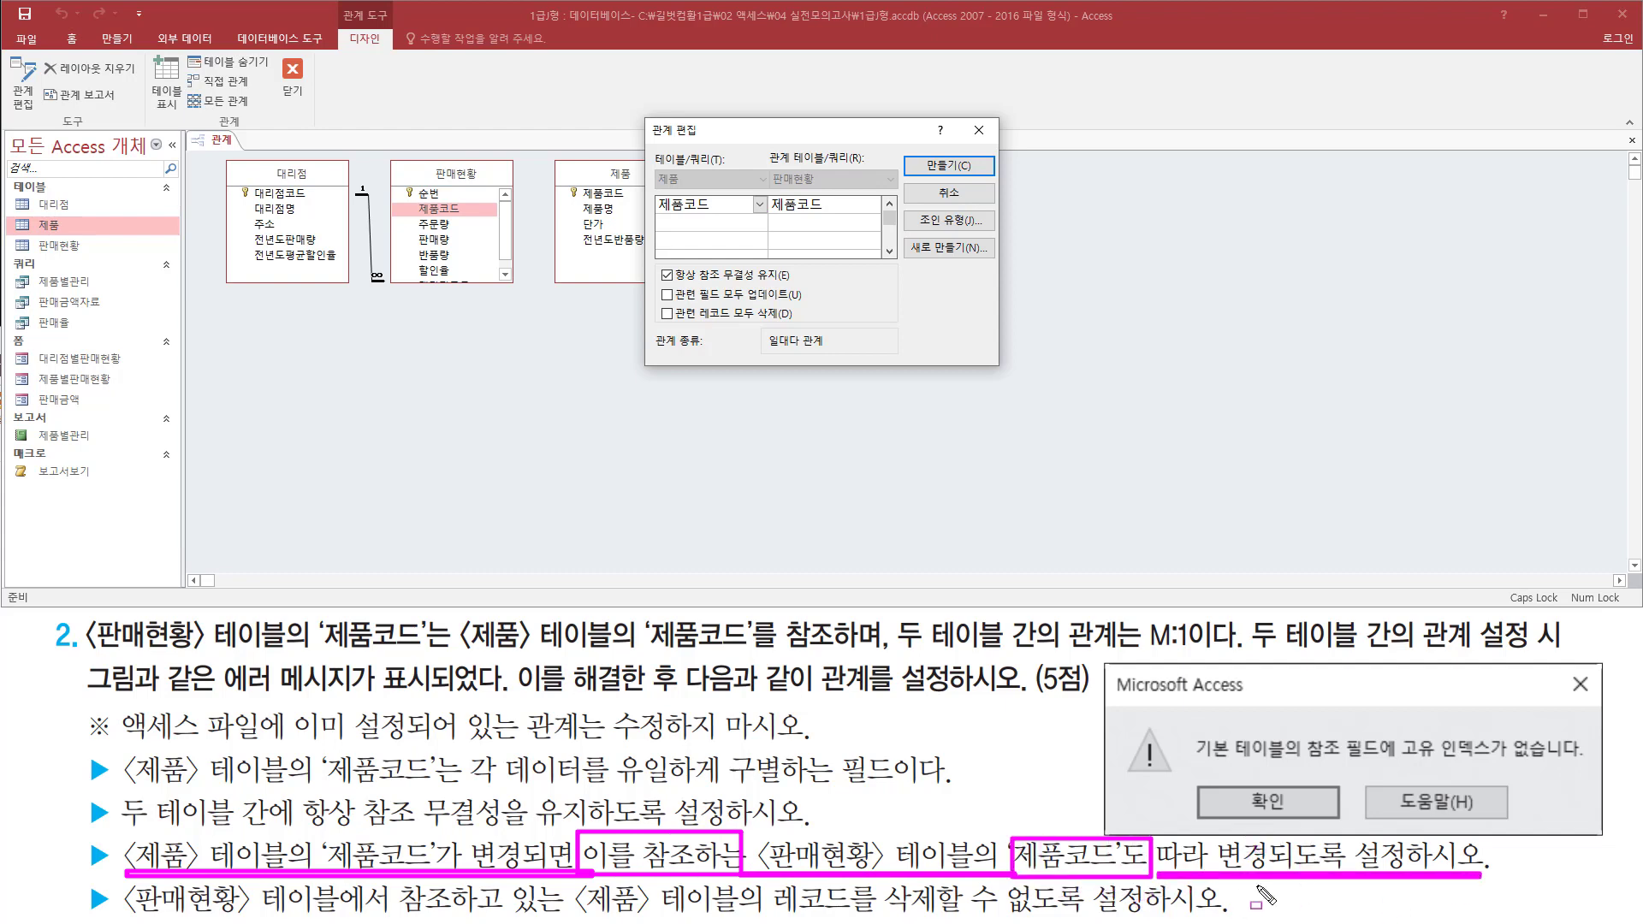
pyautogui.moveTo(657, 303)
pyautogui.mouseDown()
pyautogui.moveTo(812, 307)
pyautogui.moveTo(810, 284)
pyautogui.mouseUp()
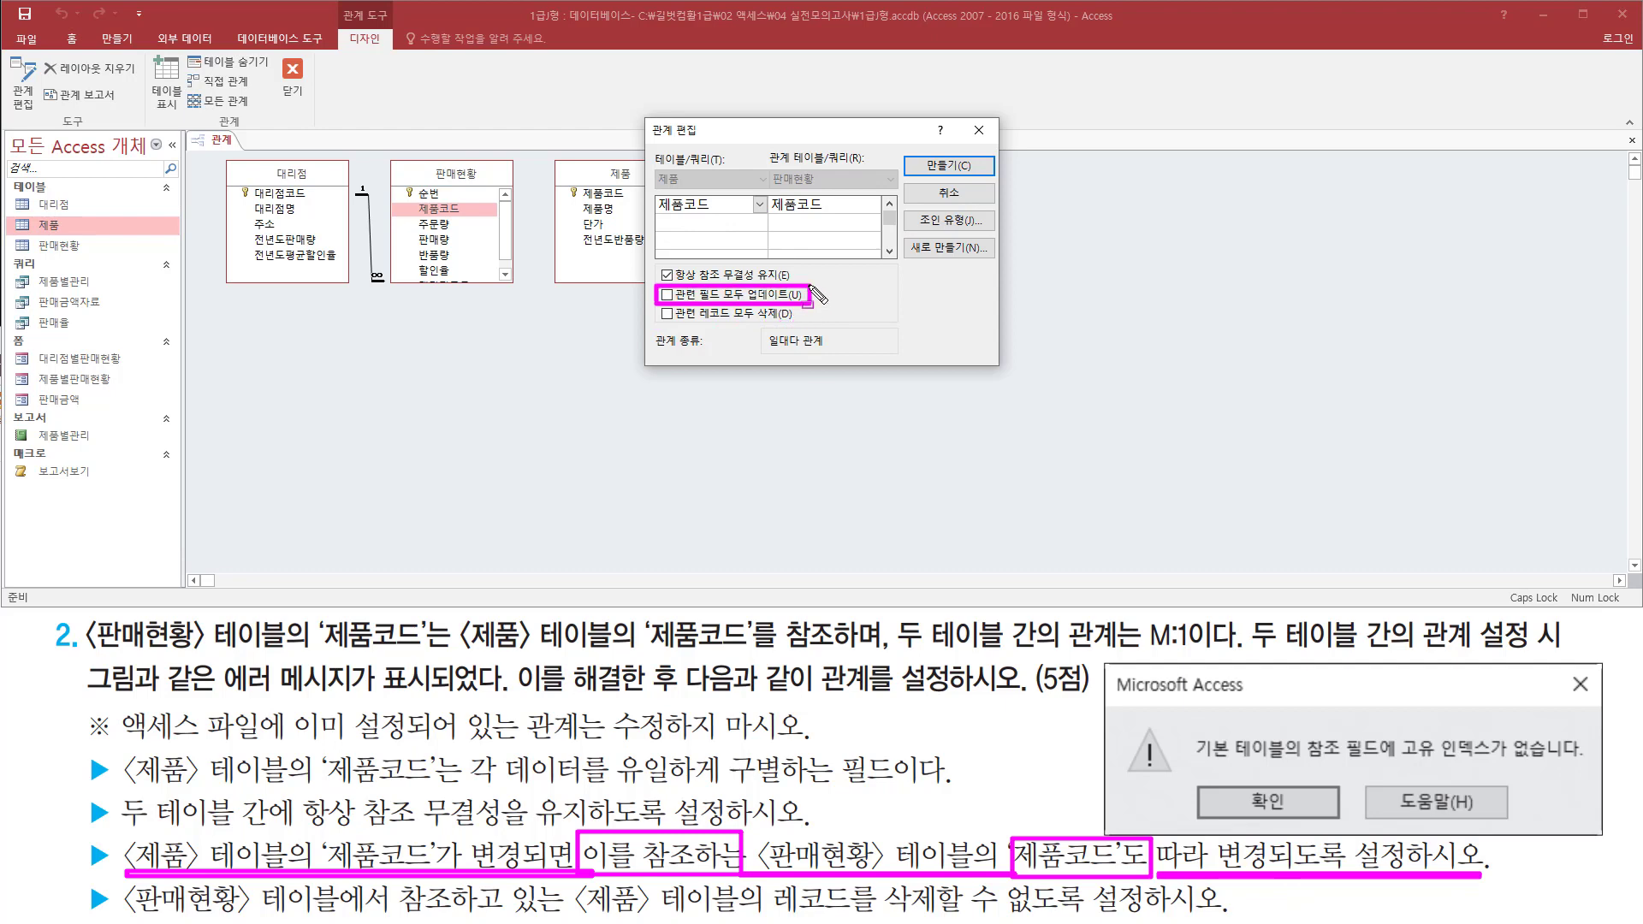
pyautogui.click(668, 295)
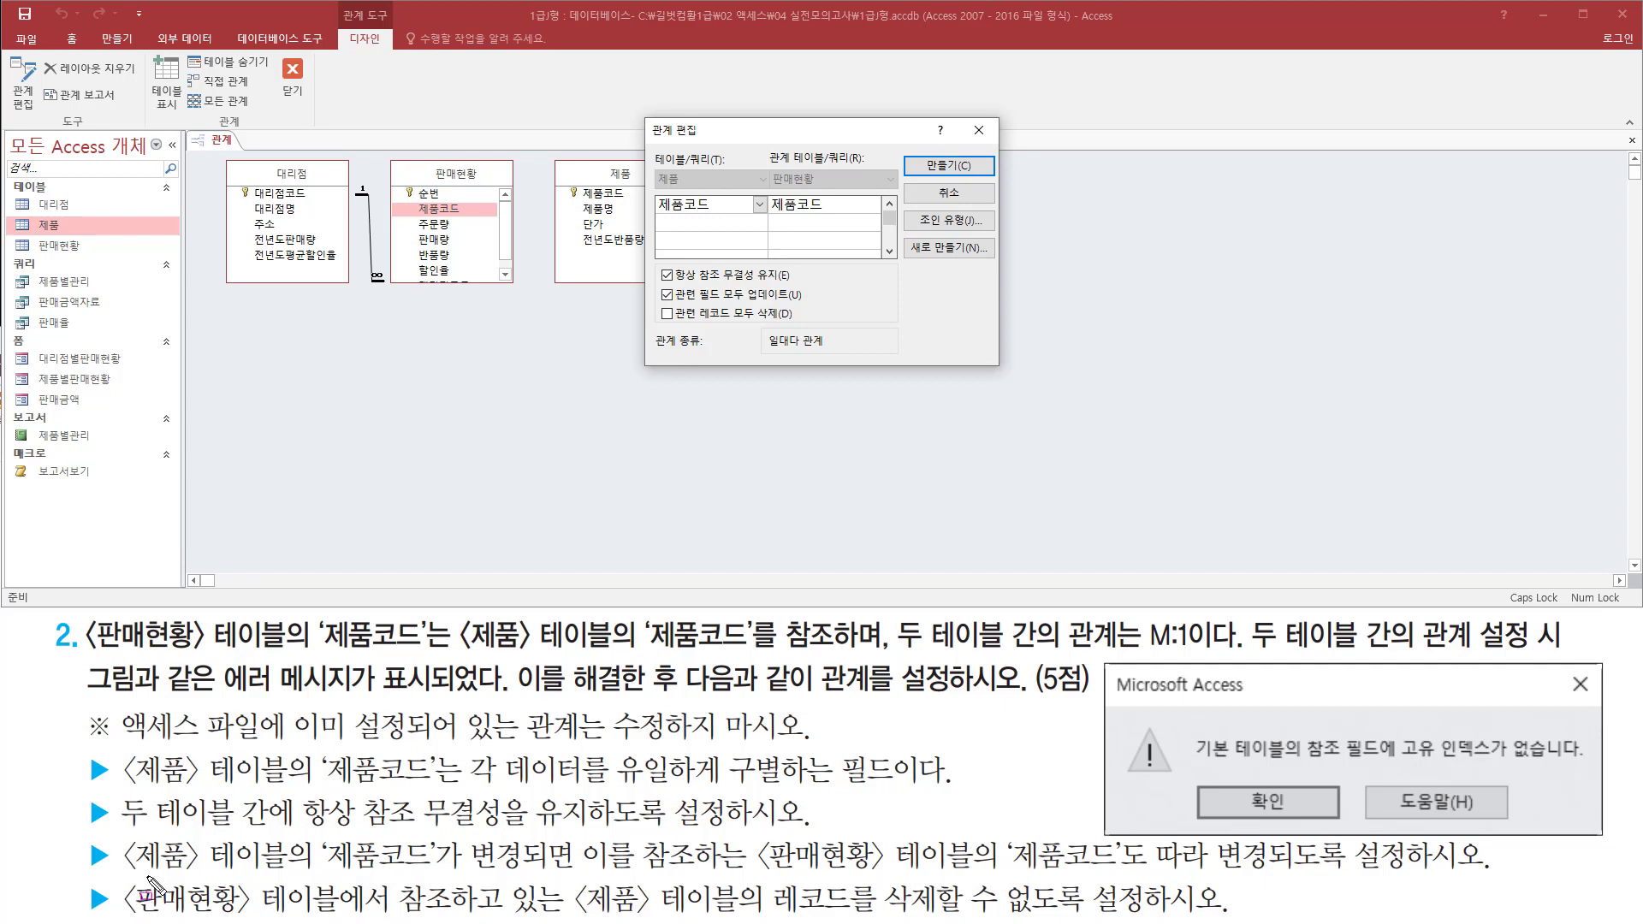
# Create the 제품–판매현황 relationship without cascading deletion of related records (관련 레코드 모두 삭제)
pyautogui.moveTo(127, 882)
pyautogui.mouseDown()
pyautogui.moveTo(348, 915)
pyautogui.moveTo(1144, 917)
pyautogui.mouseUp()
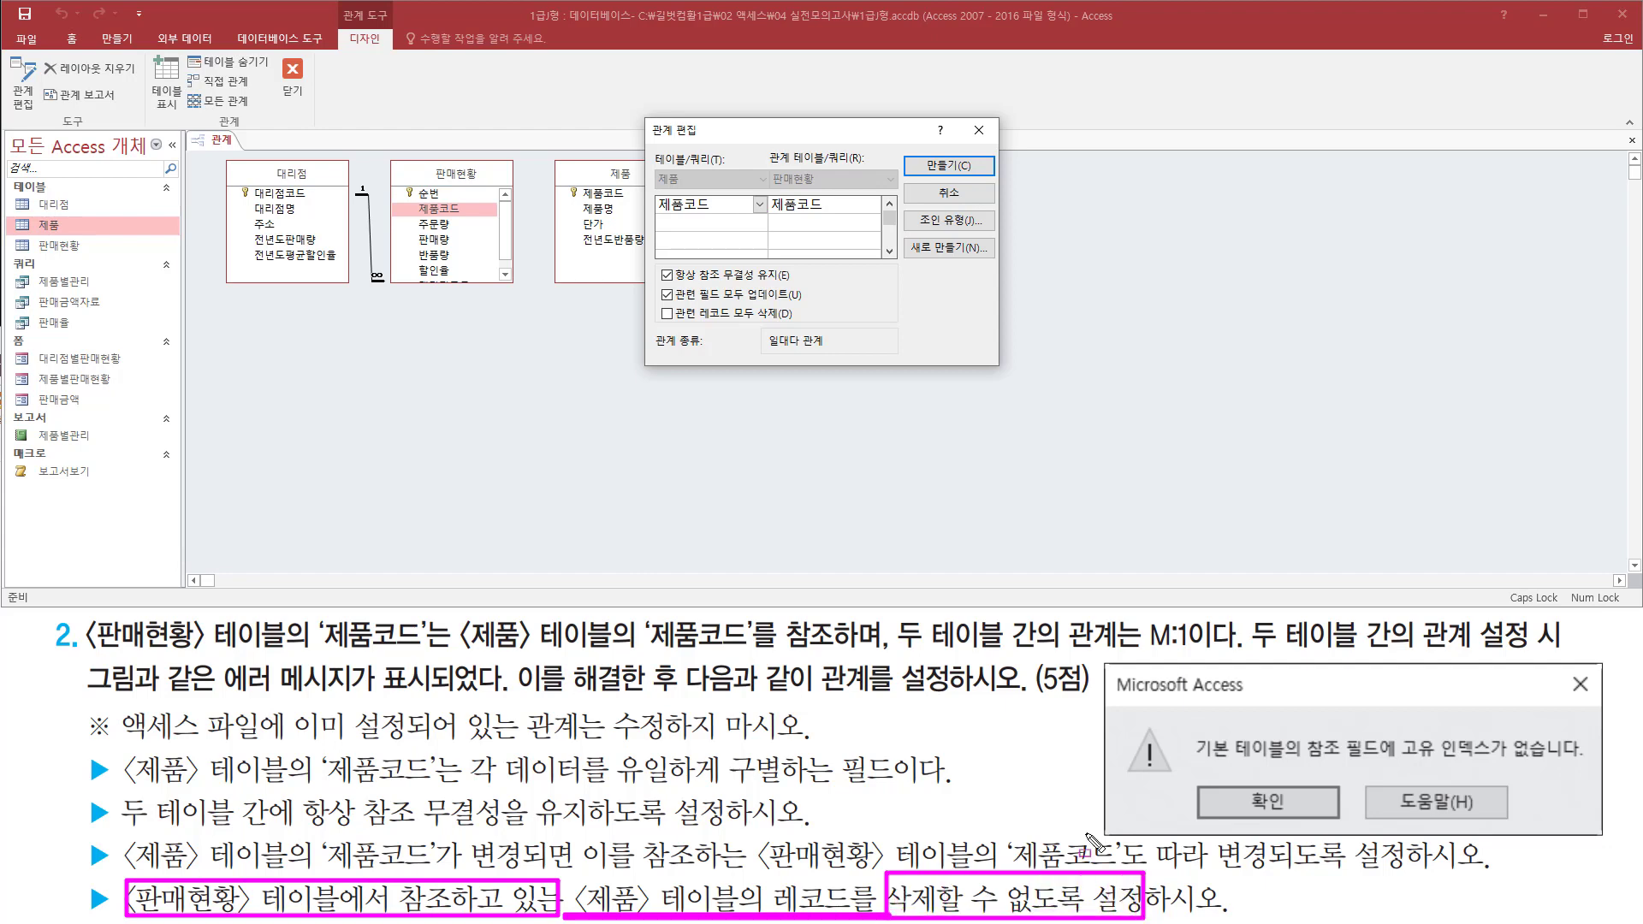
pyautogui.moveTo(657, 324); pyautogui.dragTo(787, 324)
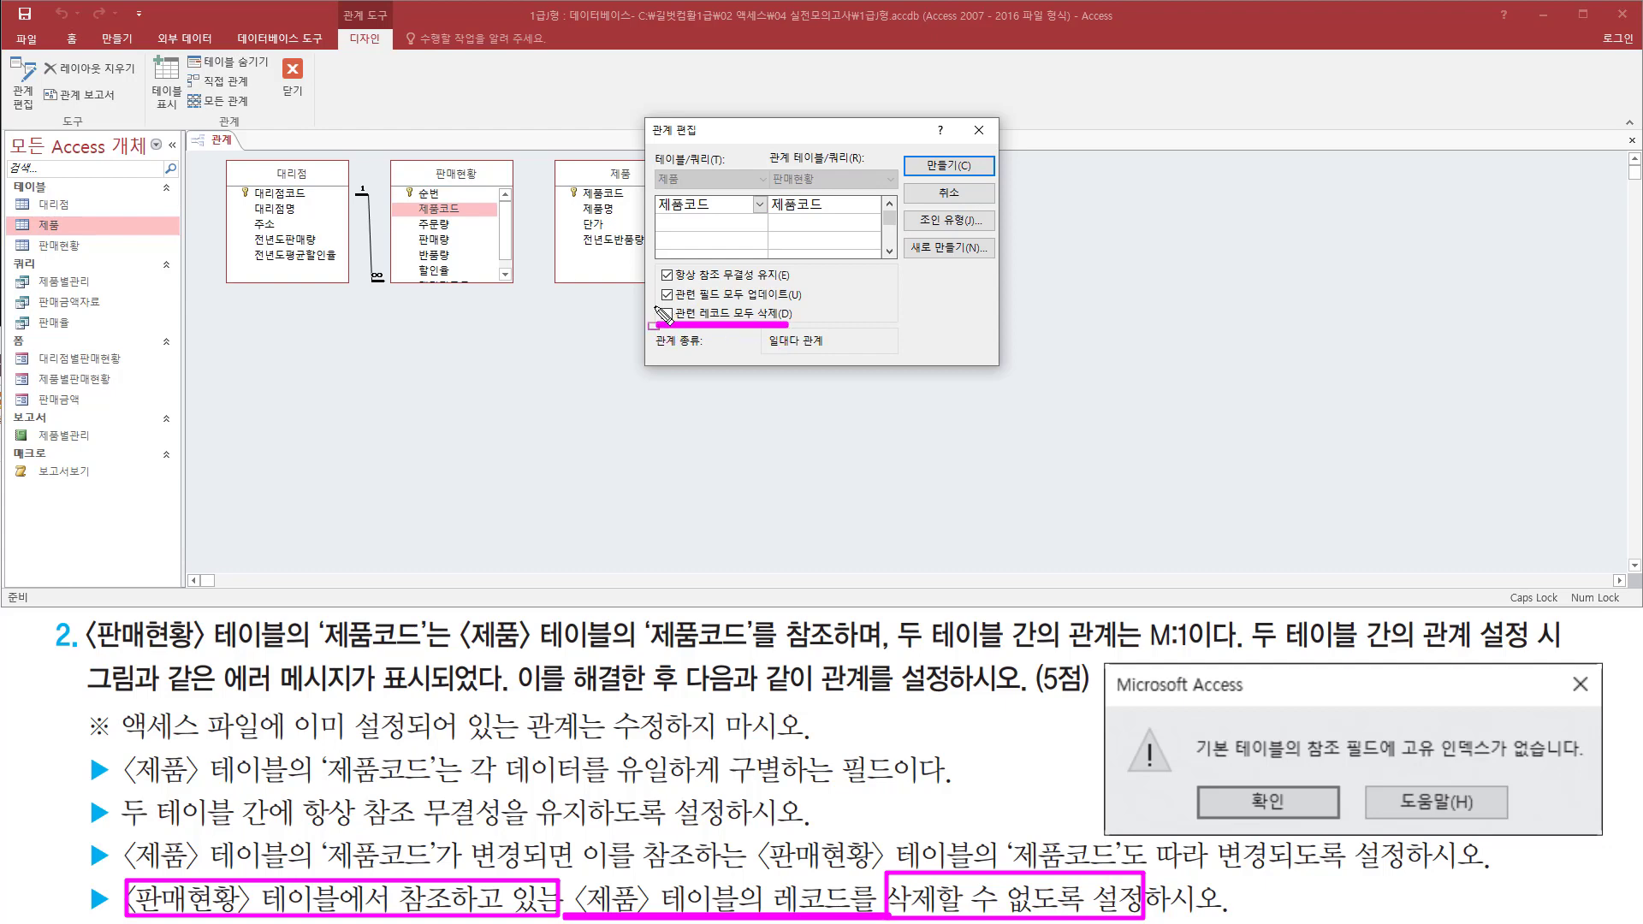
pyautogui.moveTo(655, 304); pyautogui.dragTo(676, 325)
pyautogui.click(675, 342)
pyautogui.press('Escape')
pyautogui.click(667, 274)
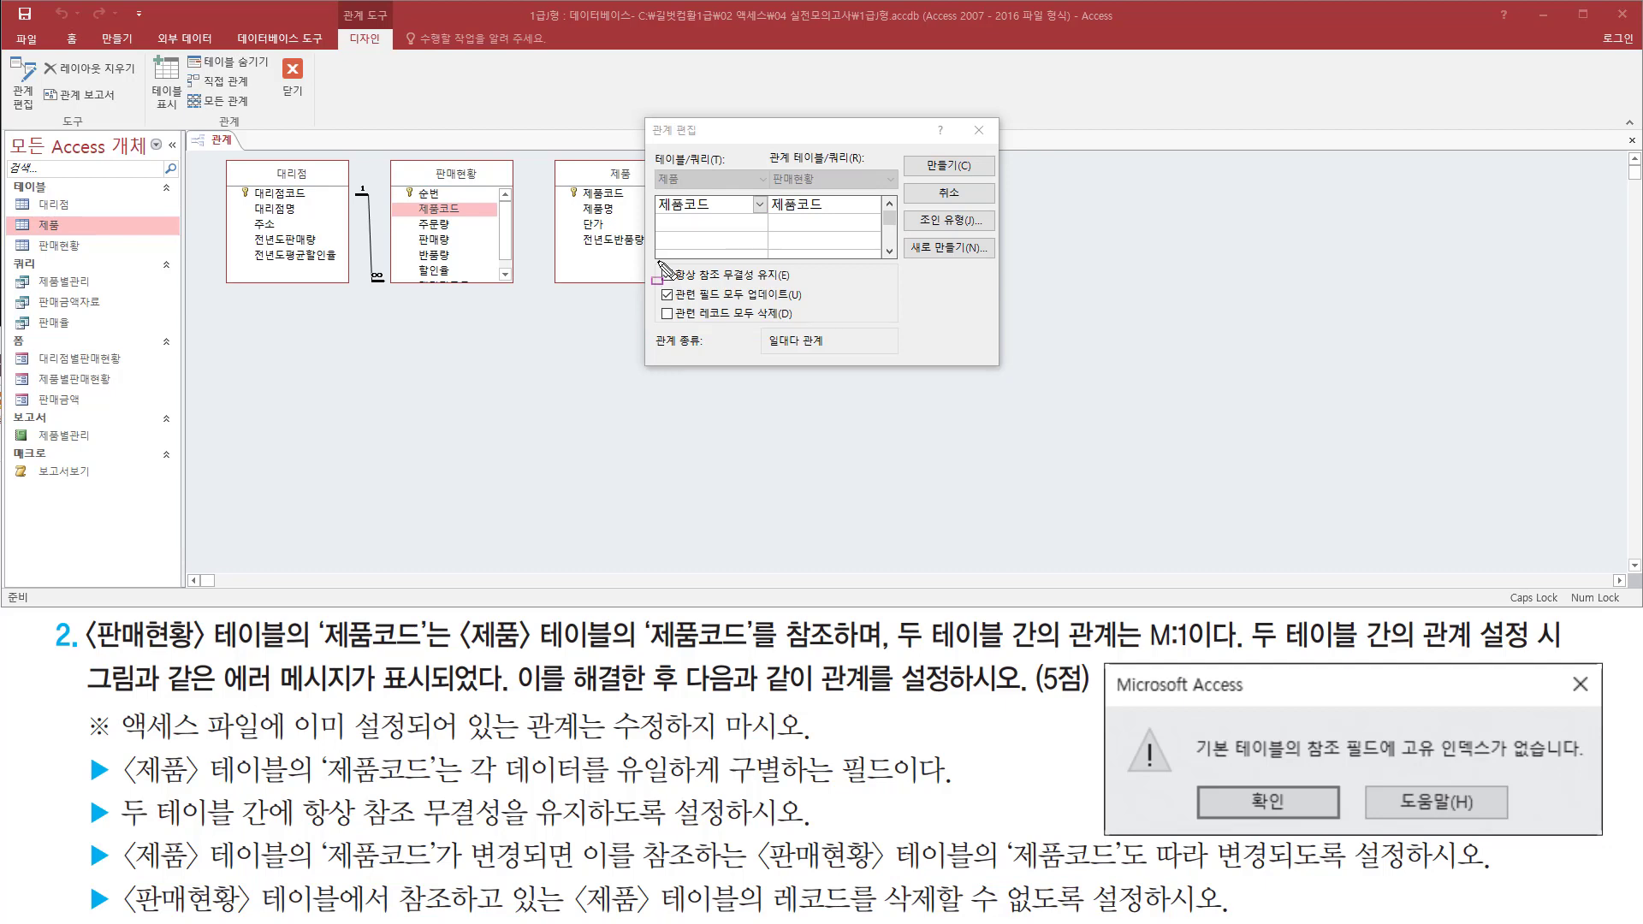
pyautogui.moveTo(651, 259); pyautogui.dragTo(824, 332)
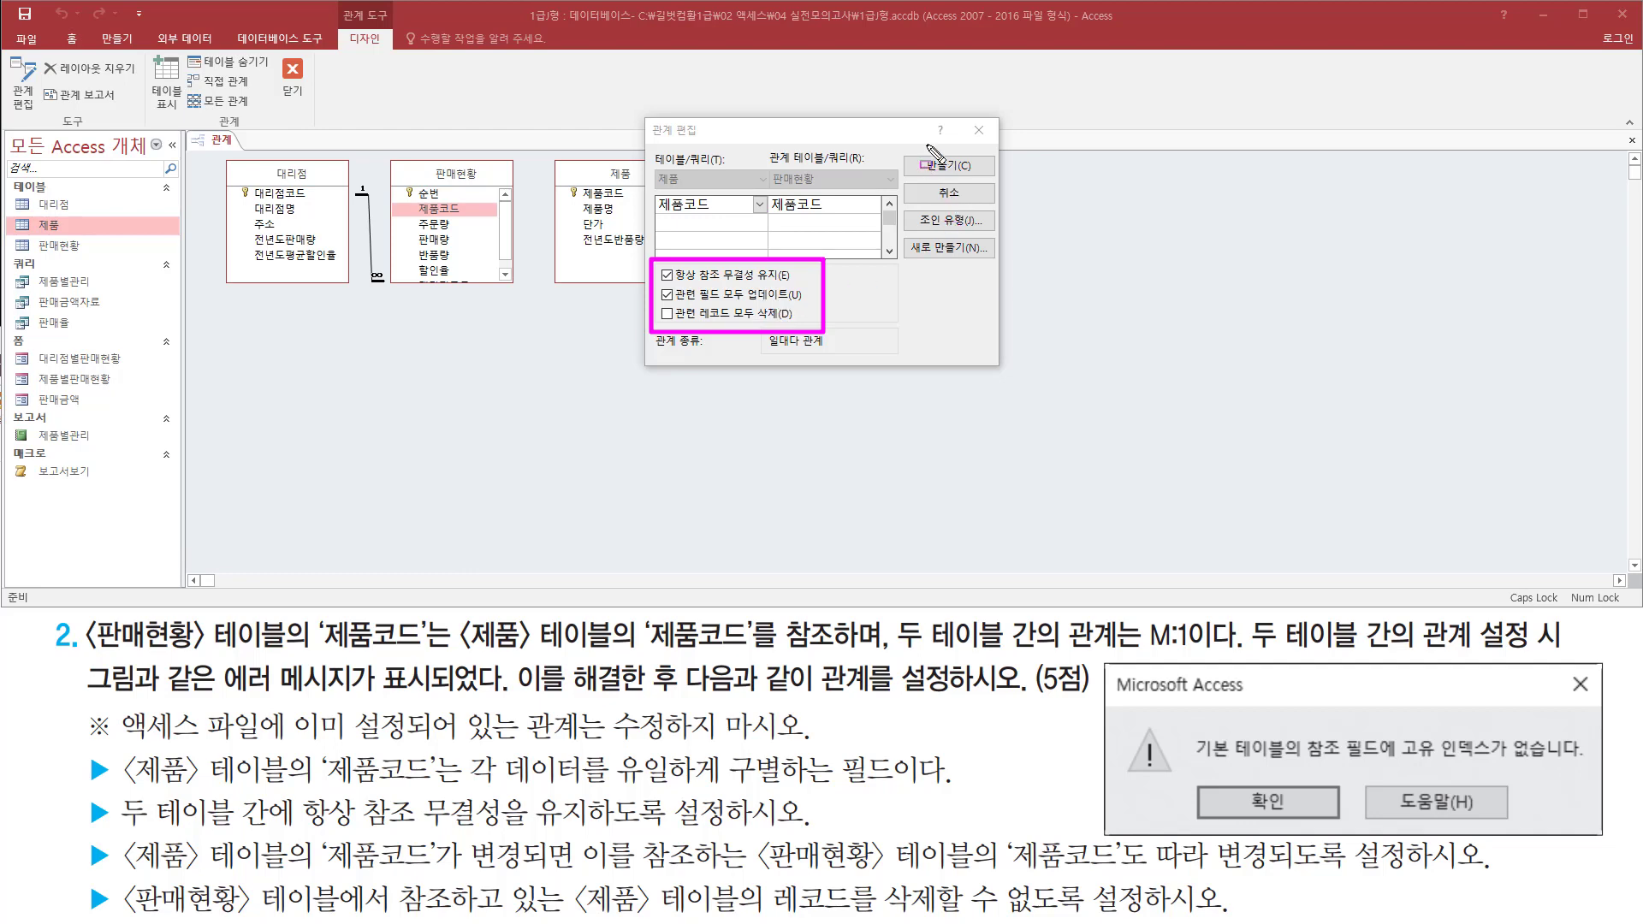
pyautogui.moveTo(918, 151); pyautogui.dragTo(975, 182)
pyautogui.press('Escape')
pyautogui.click(947, 165)
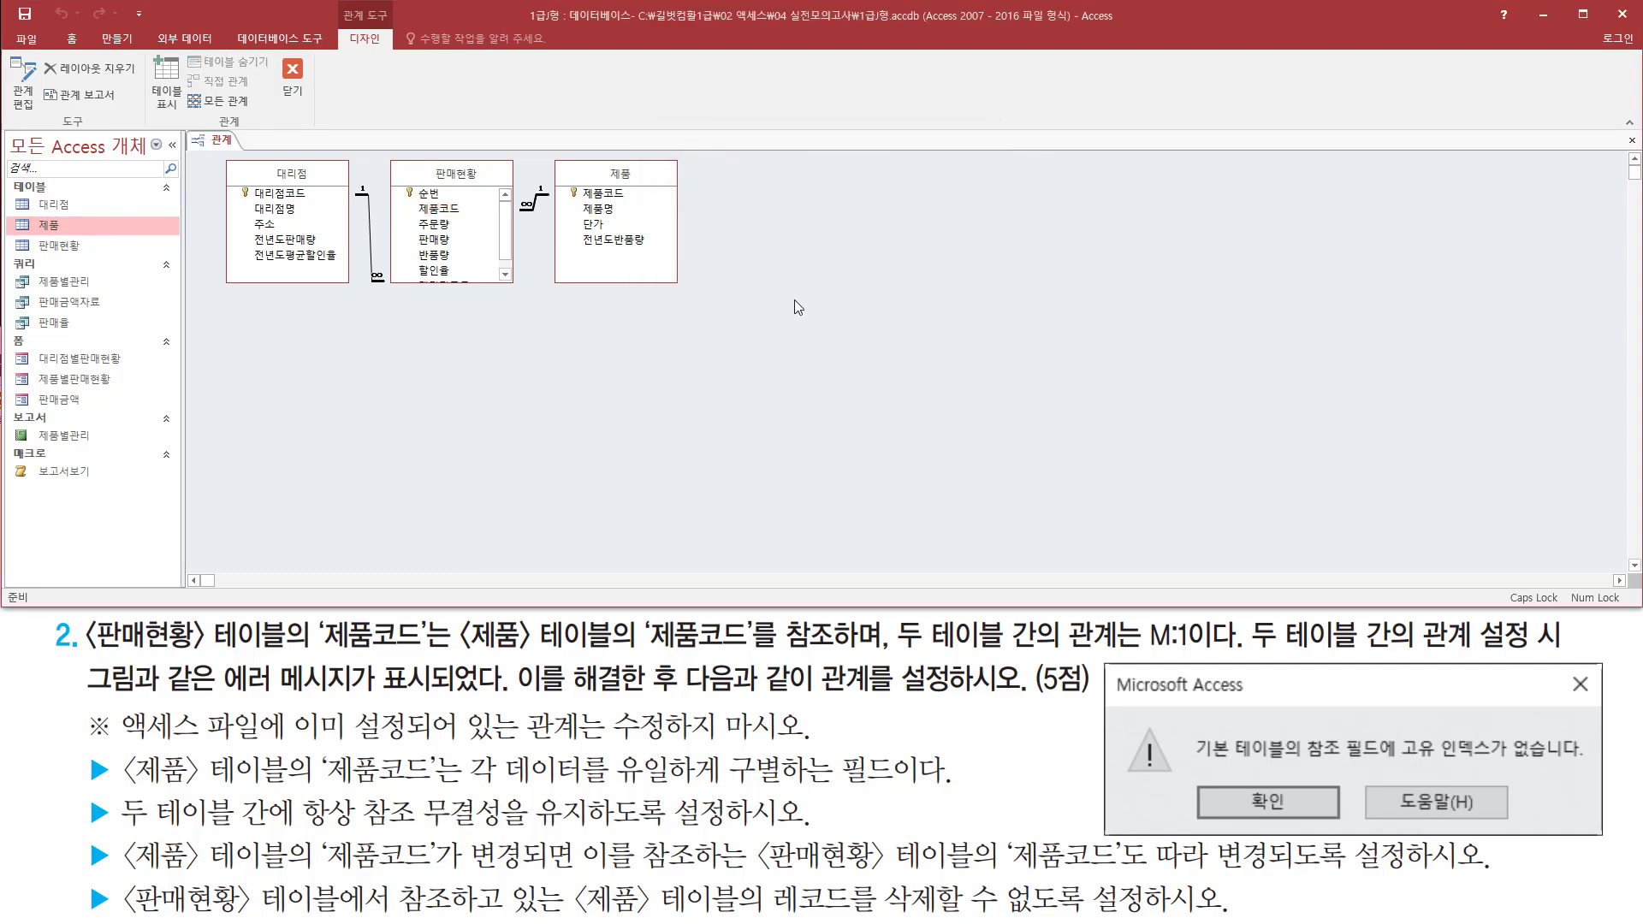
# Close the Relationships window and save its layout changes
pyautogui.moveTo(385, 153)
pyautogui.mouseDown()
pyautogui.moveTo(424, 203)
pyautogui.moveTo(687, 305)
pyautogui.mouseUp()
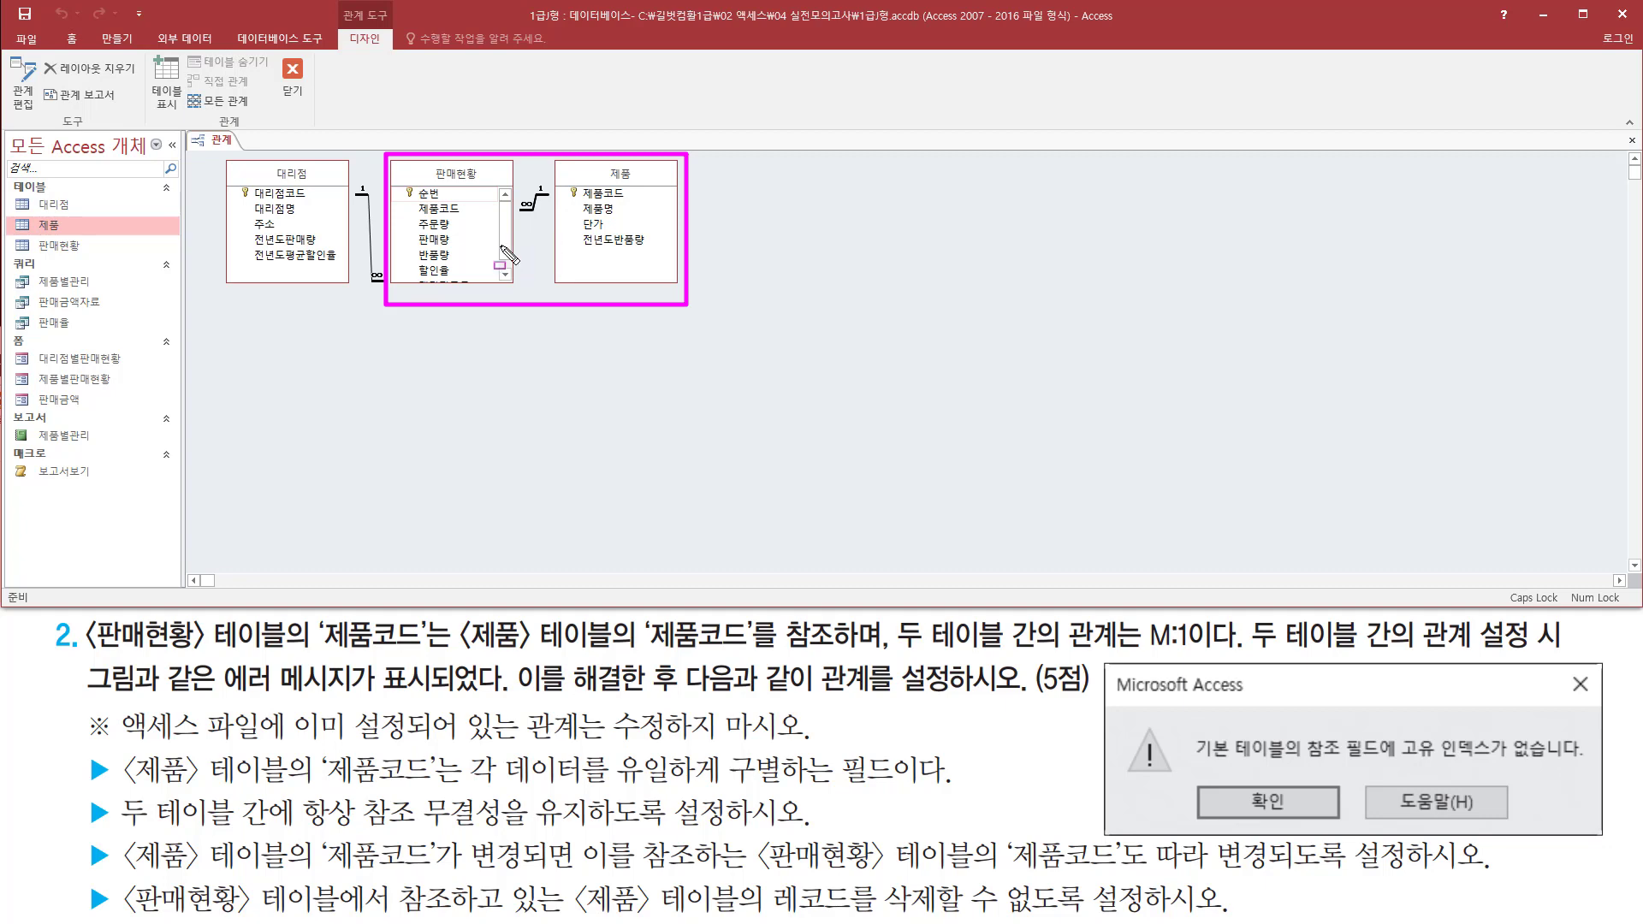
pyautogui.moveTo(277, 50)
pyautogui.mouseDown()
pyautogui.moveTo(299, 109)
pyautogui.moveTo(323, 110)
pyautogui.mouseUp()
pyautogui.press('Escape')
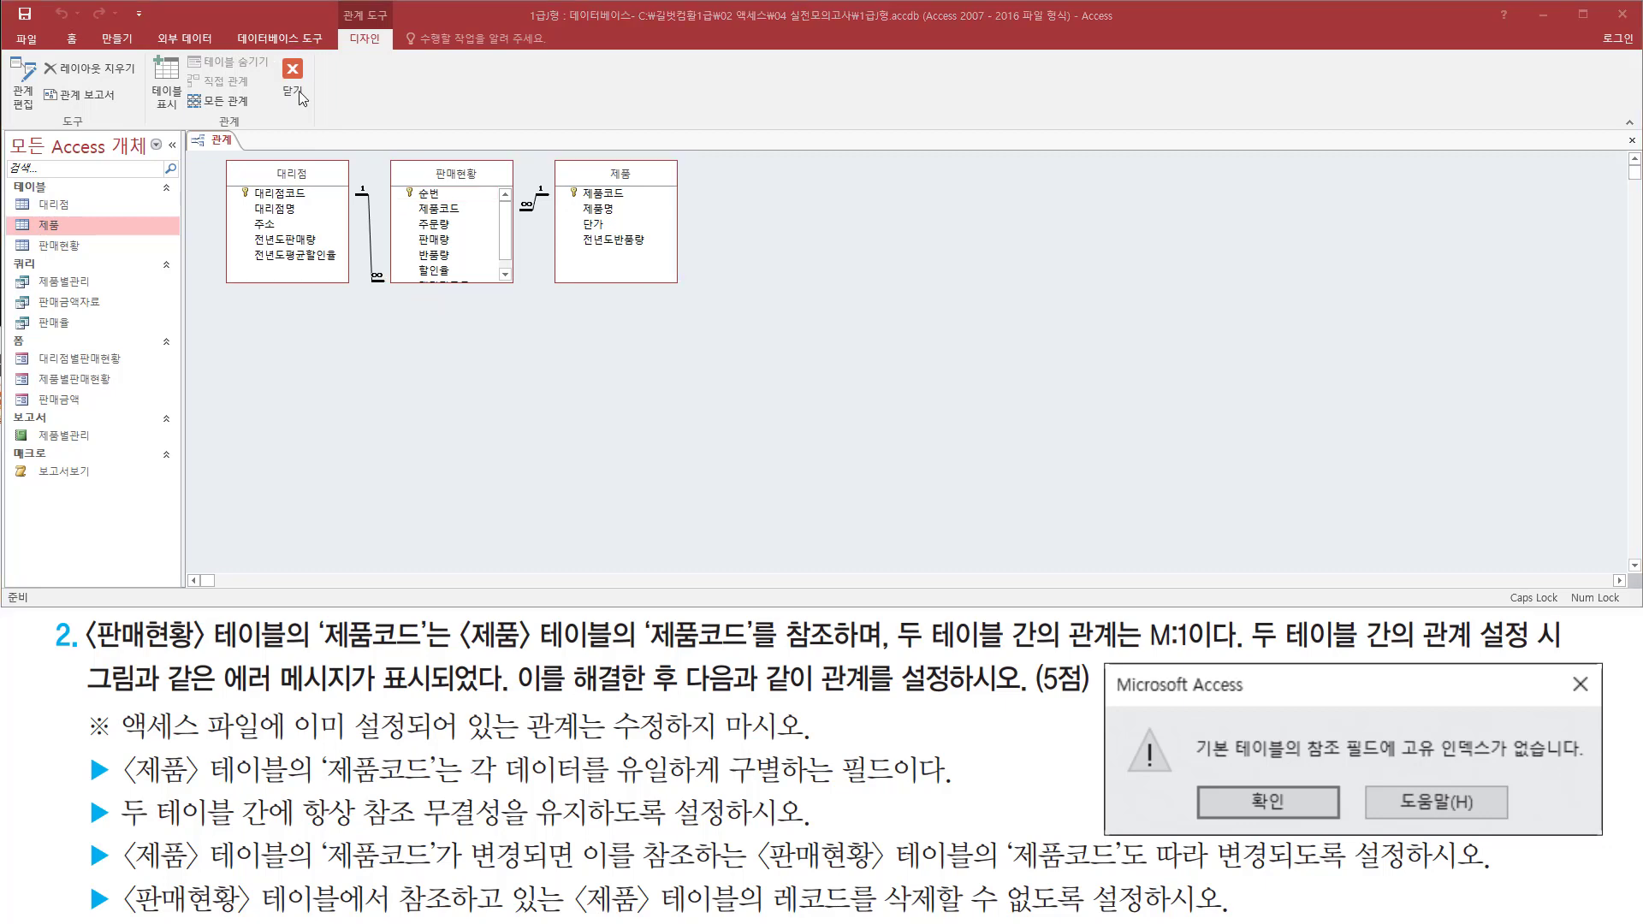
pyautogui.click(296, 86)
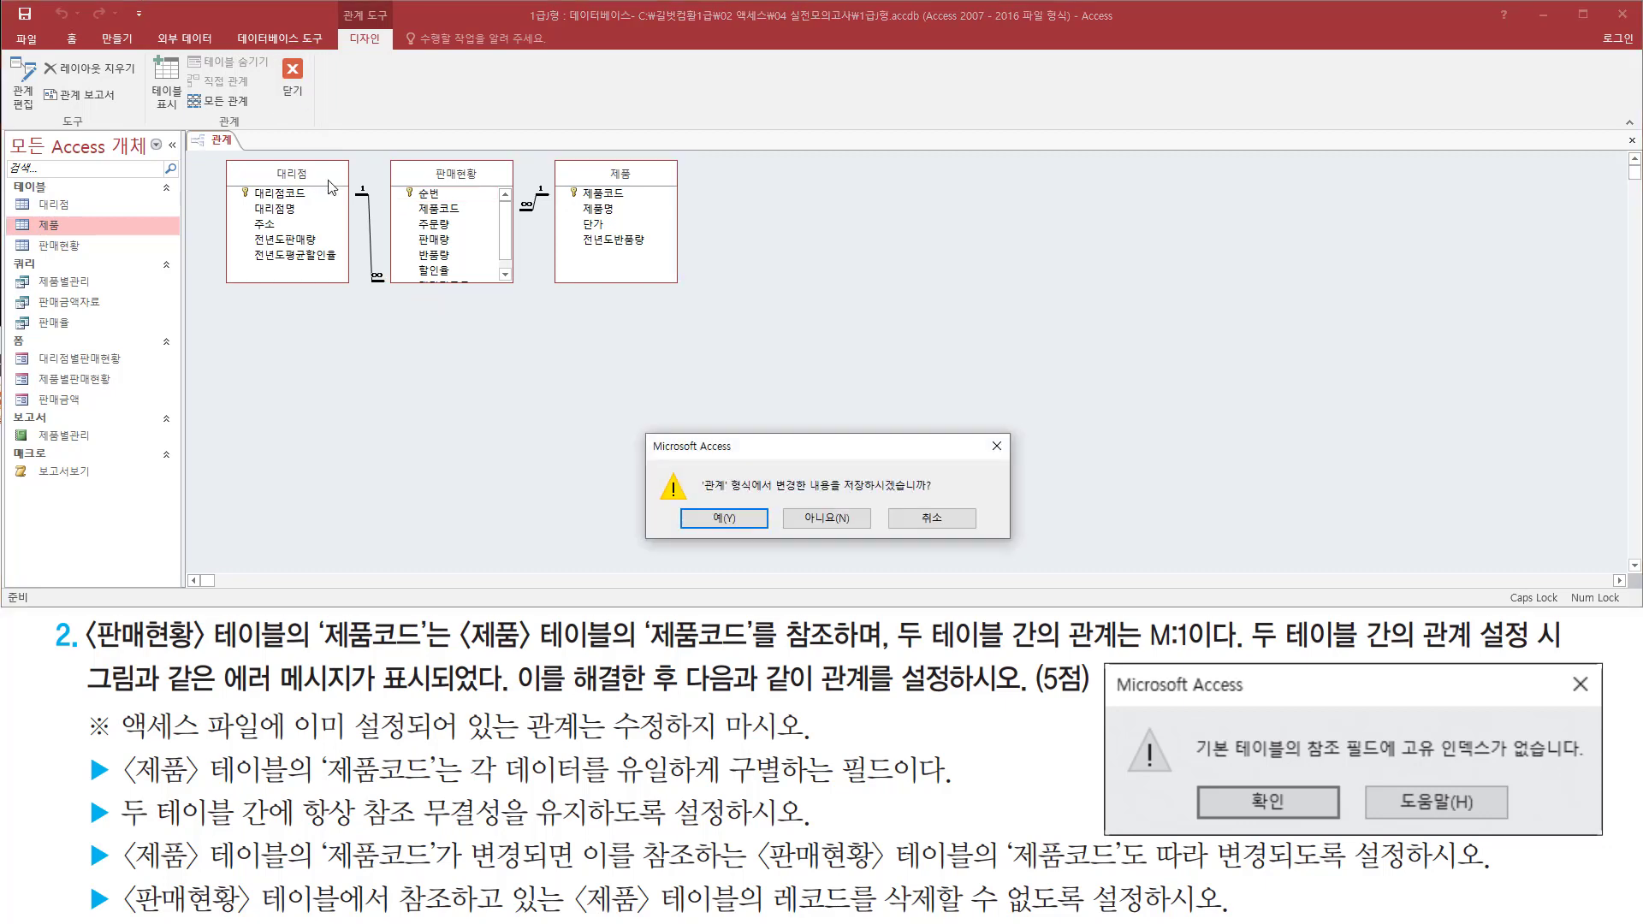
pyautogui.moveTo(686, 499); pyautogui.dragTo(764, 539)
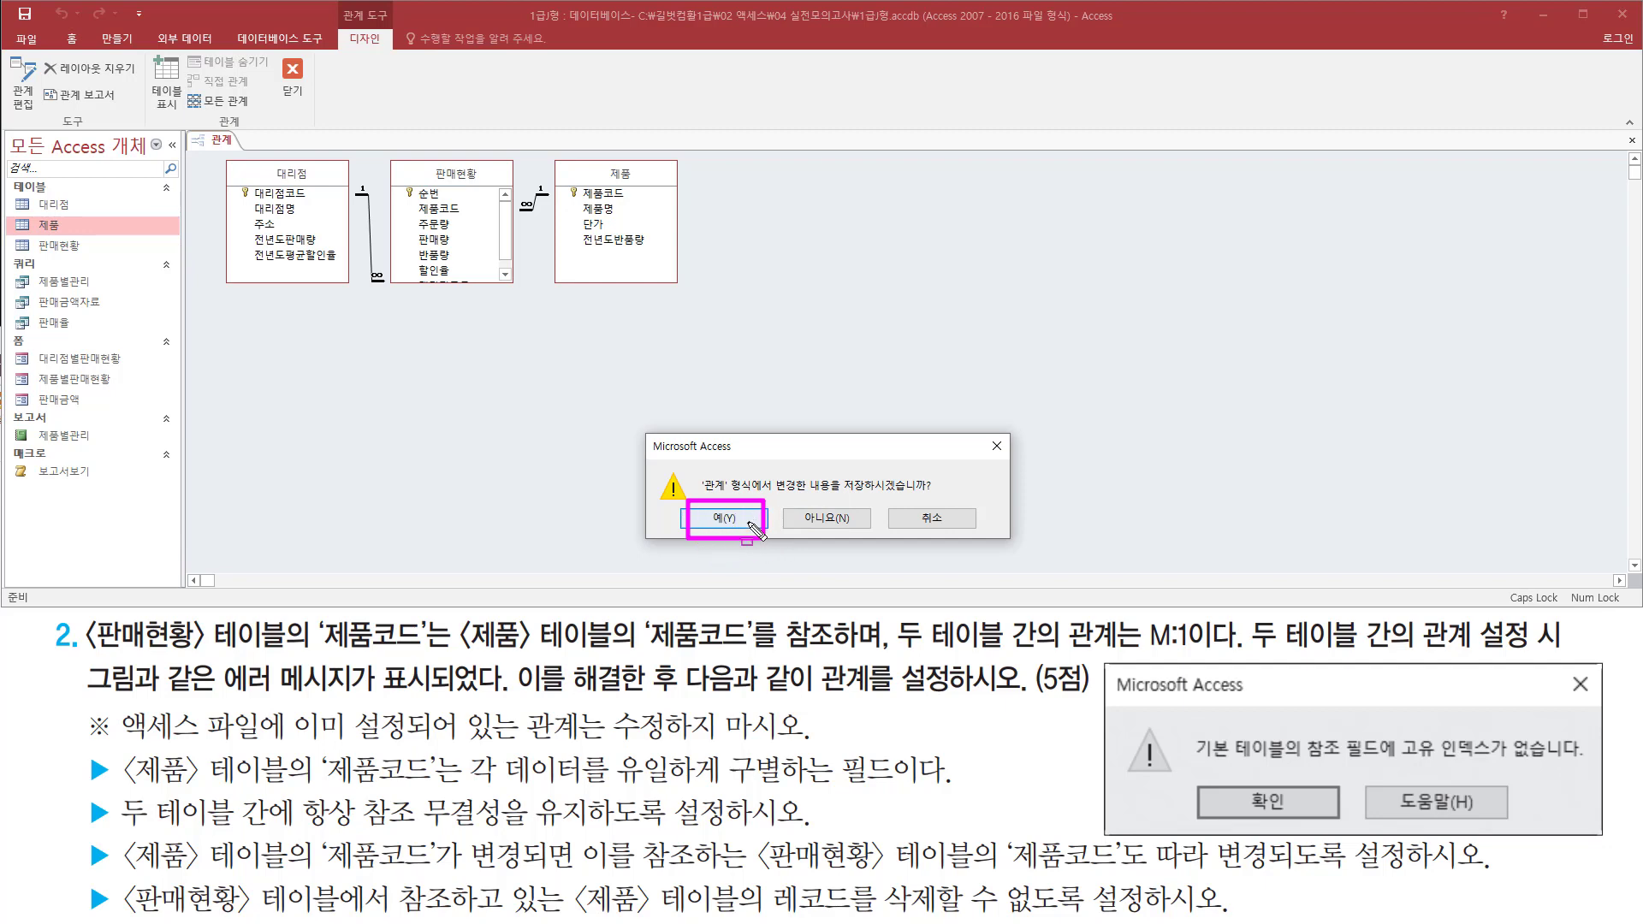
pyautogui.press('Escape')
pyautogui.click(734, 520)
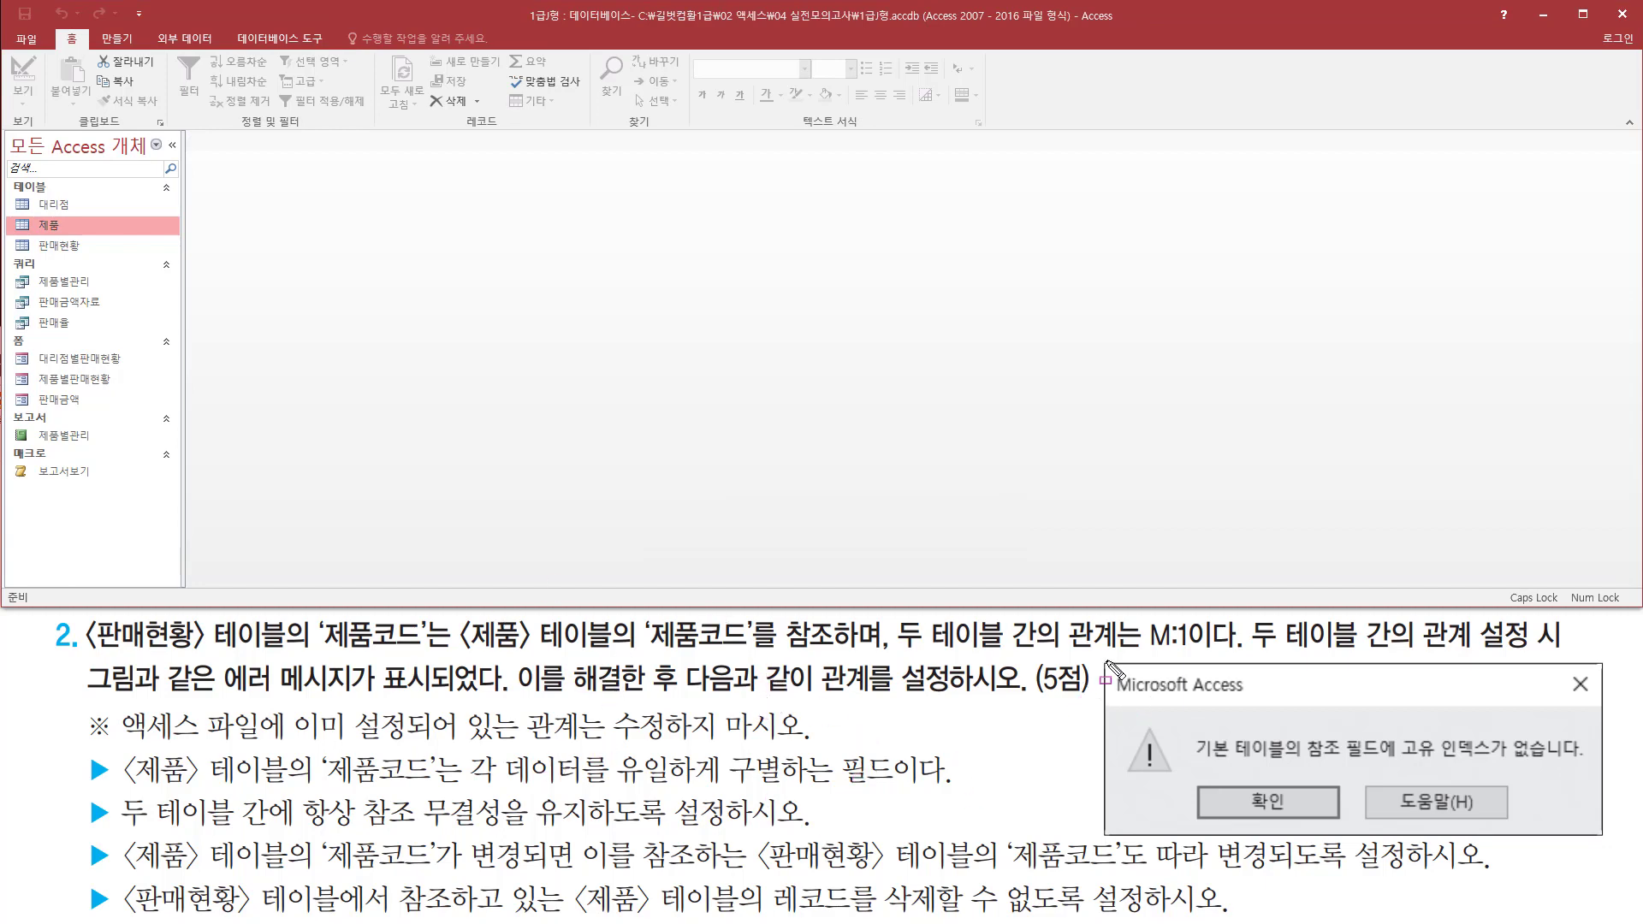
pyautogui.moveTo(1101, 660)
pyautogui.mouseDown()
pyautogui.moveTo(1503, 825)
pyautogui.moveTo(1613, 851)
pyautogui.mouseUp()
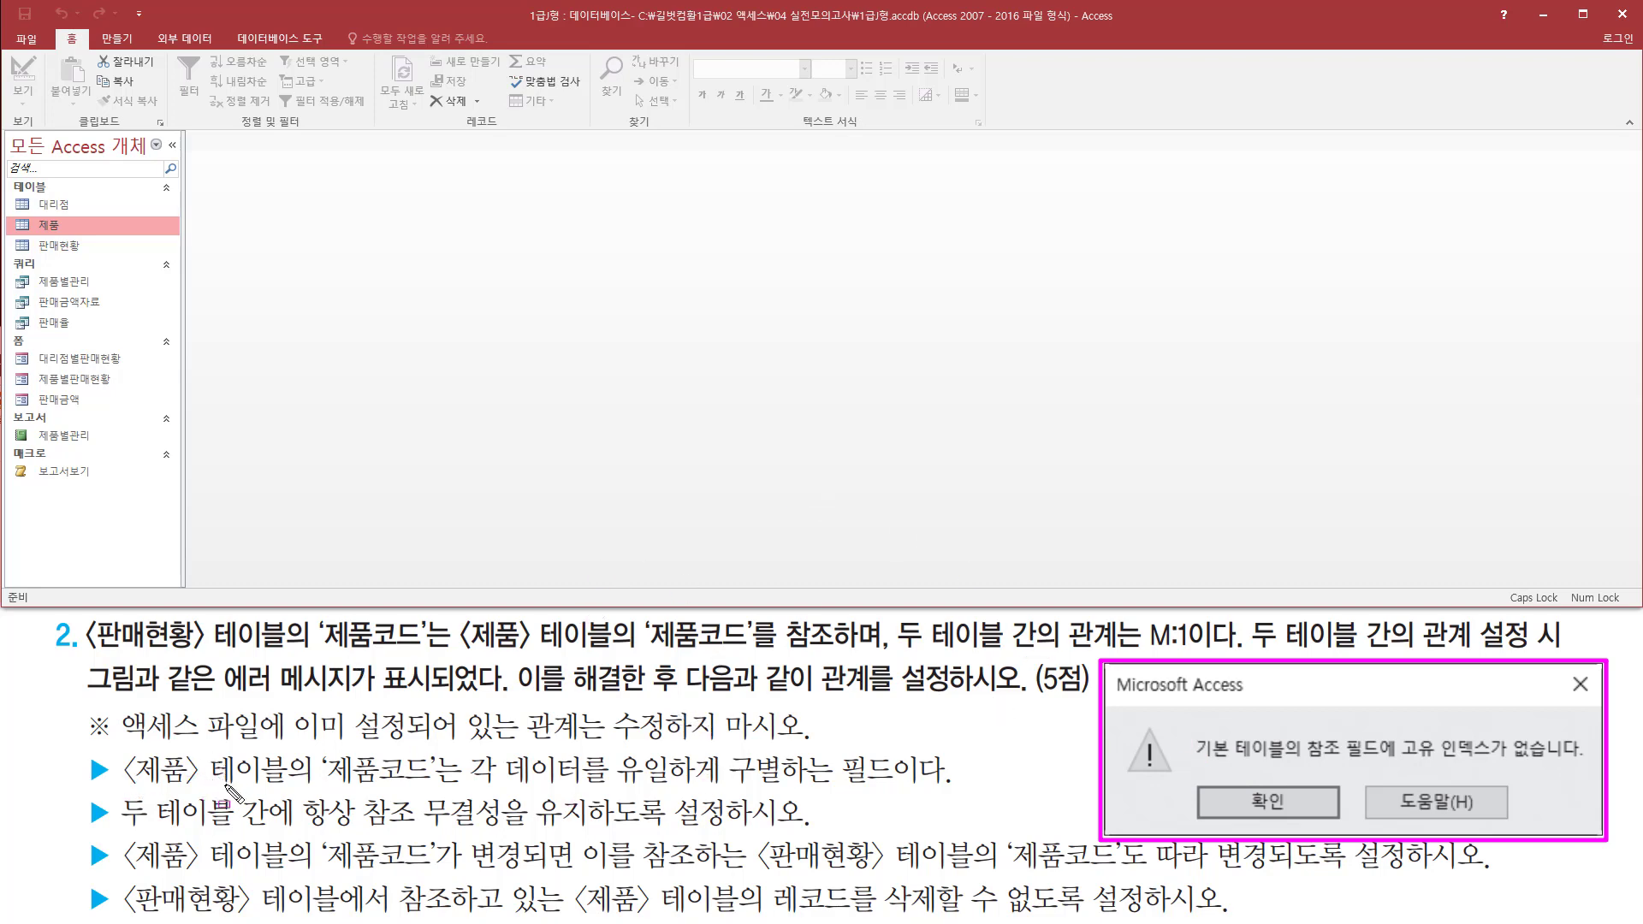
pyautogui.moveTo(119, 791)
pyautogui.mouseDown()
pyautogui.moveTo(474, 788)
pyautogui.moveTo(462, 746)
pyautogui.moveTo(893, 785)
pyautogui.mouseUp()
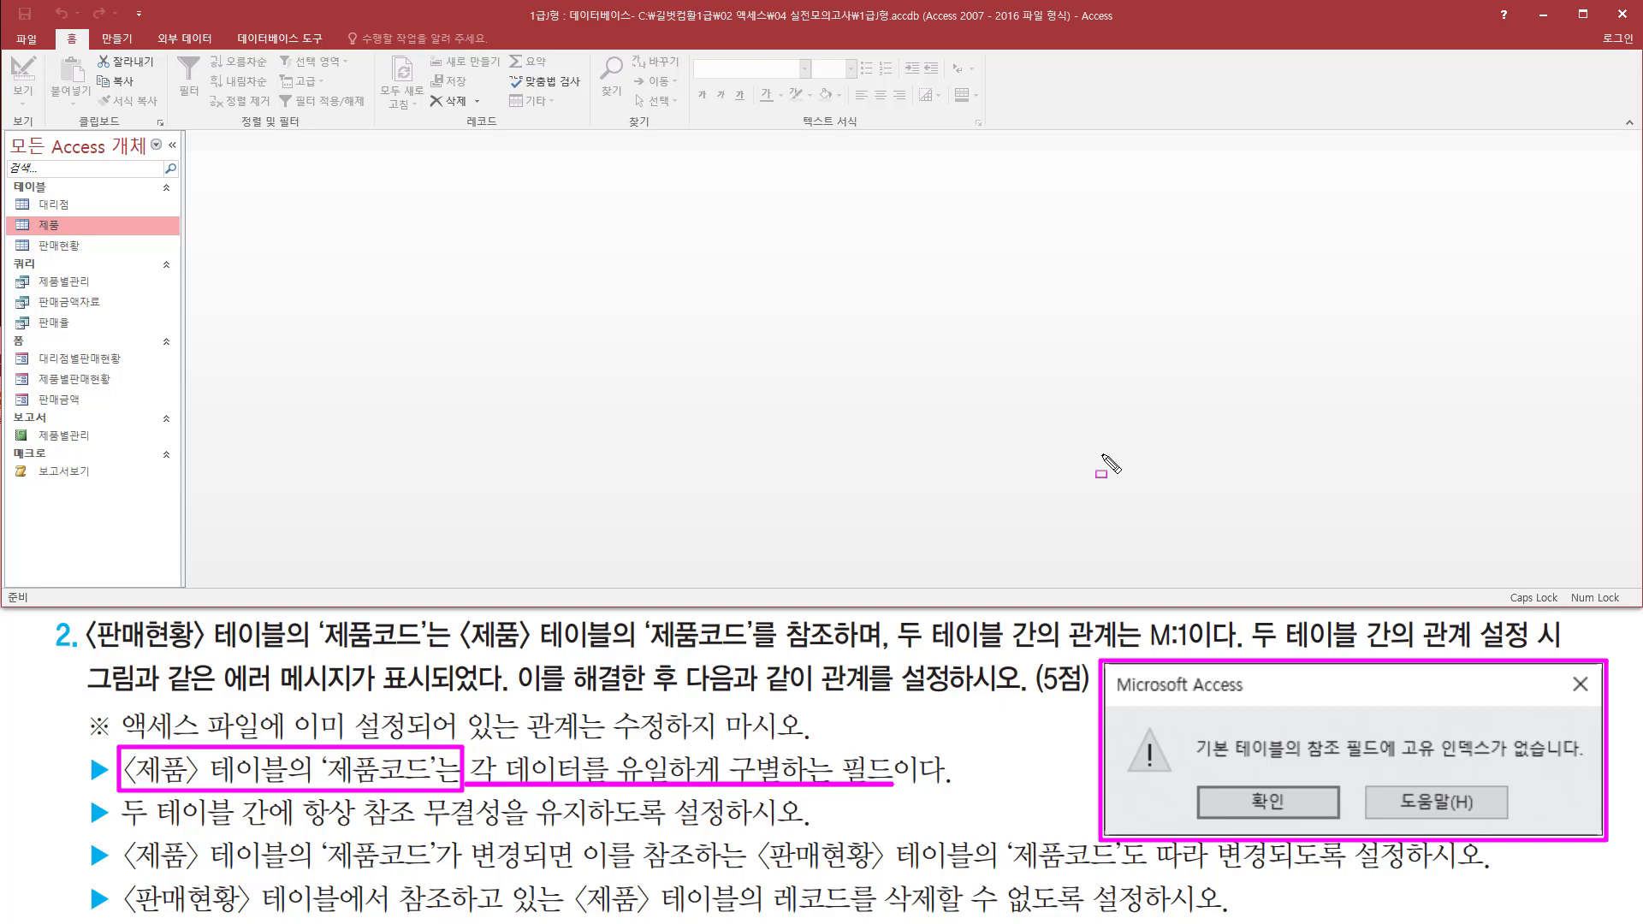
pyautogui.press('Escape')
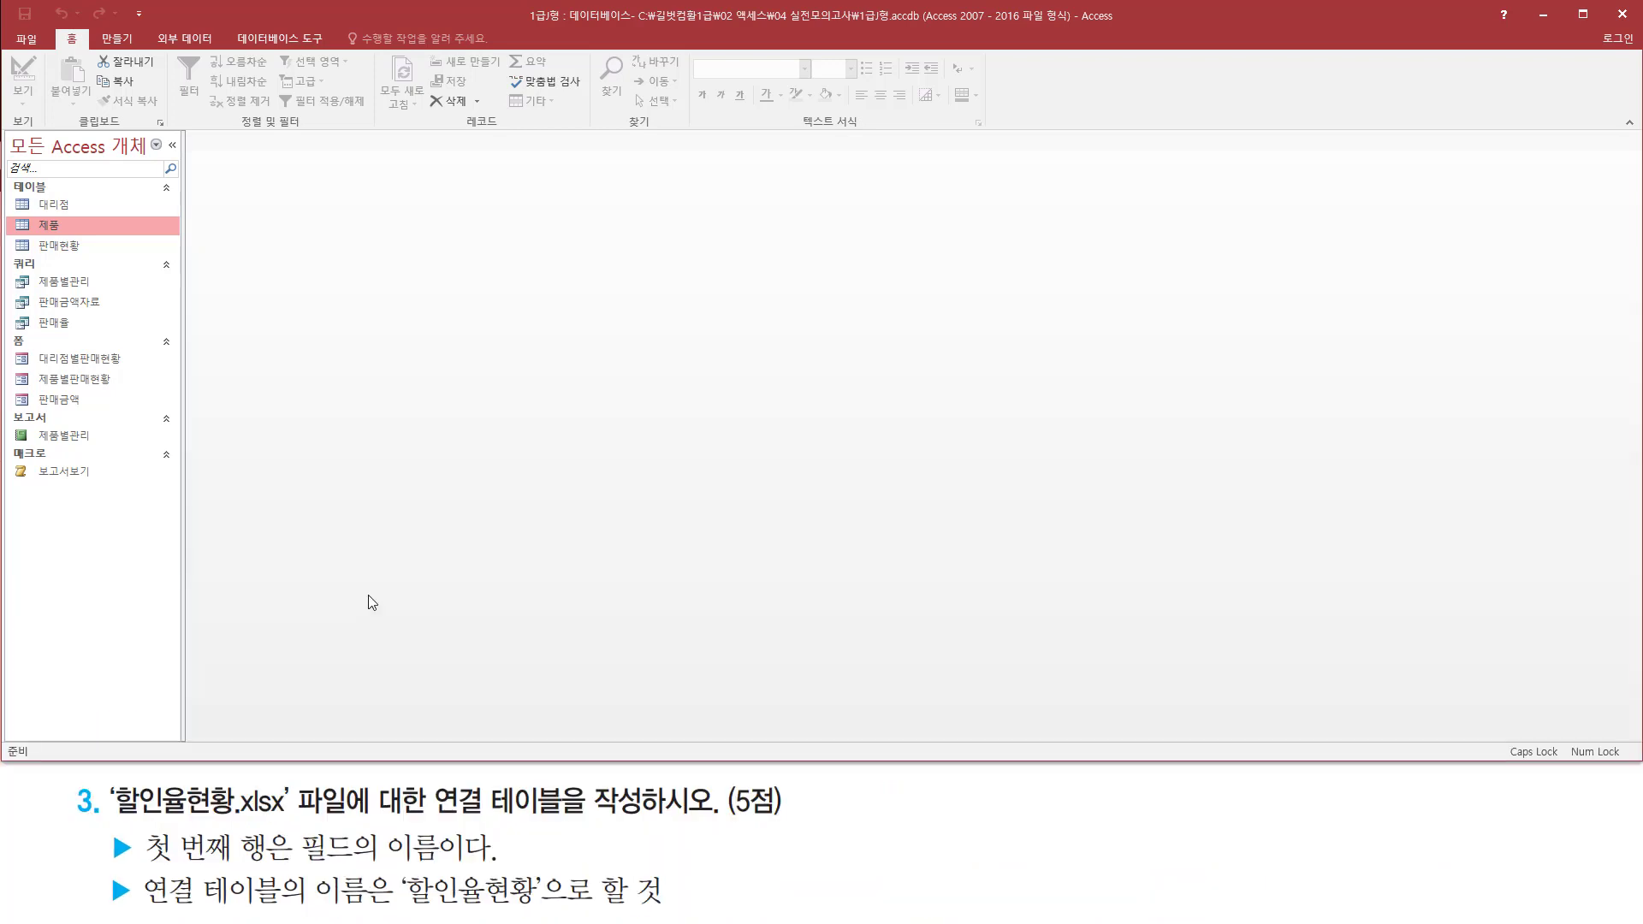
pyautogui.hotkey('ctrl', '2')
# Start bringing in external data from an Excel spreadsheet for the 할인율현황.xlsx linked table
pyautogui.moveTo(109, 821)
pyautogui.mouseDown()
pyautogui.moveTo(289, 823)
pyautogui.moveTo(291, 783)
pyautogui.moveTo(359, 782)
pyautogui.moveTo(517, 823)
pyautogui.moveTo(659, 823)
pyautogui.mouseUp()
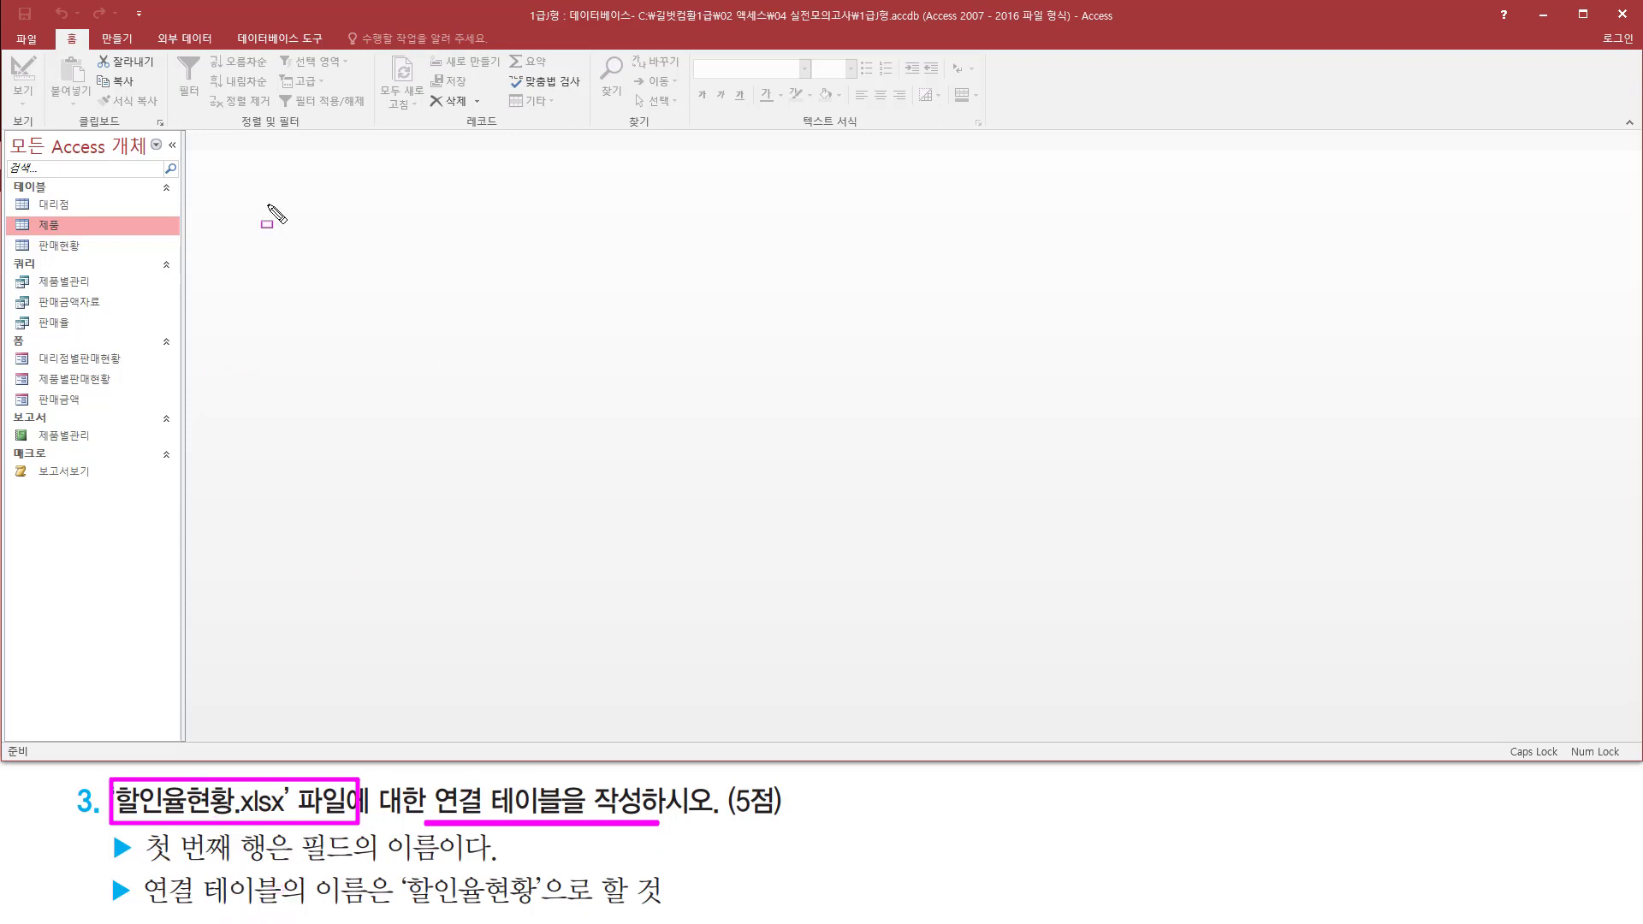
pyautogui.press('Escape')
pyautogui.click(174, 41)
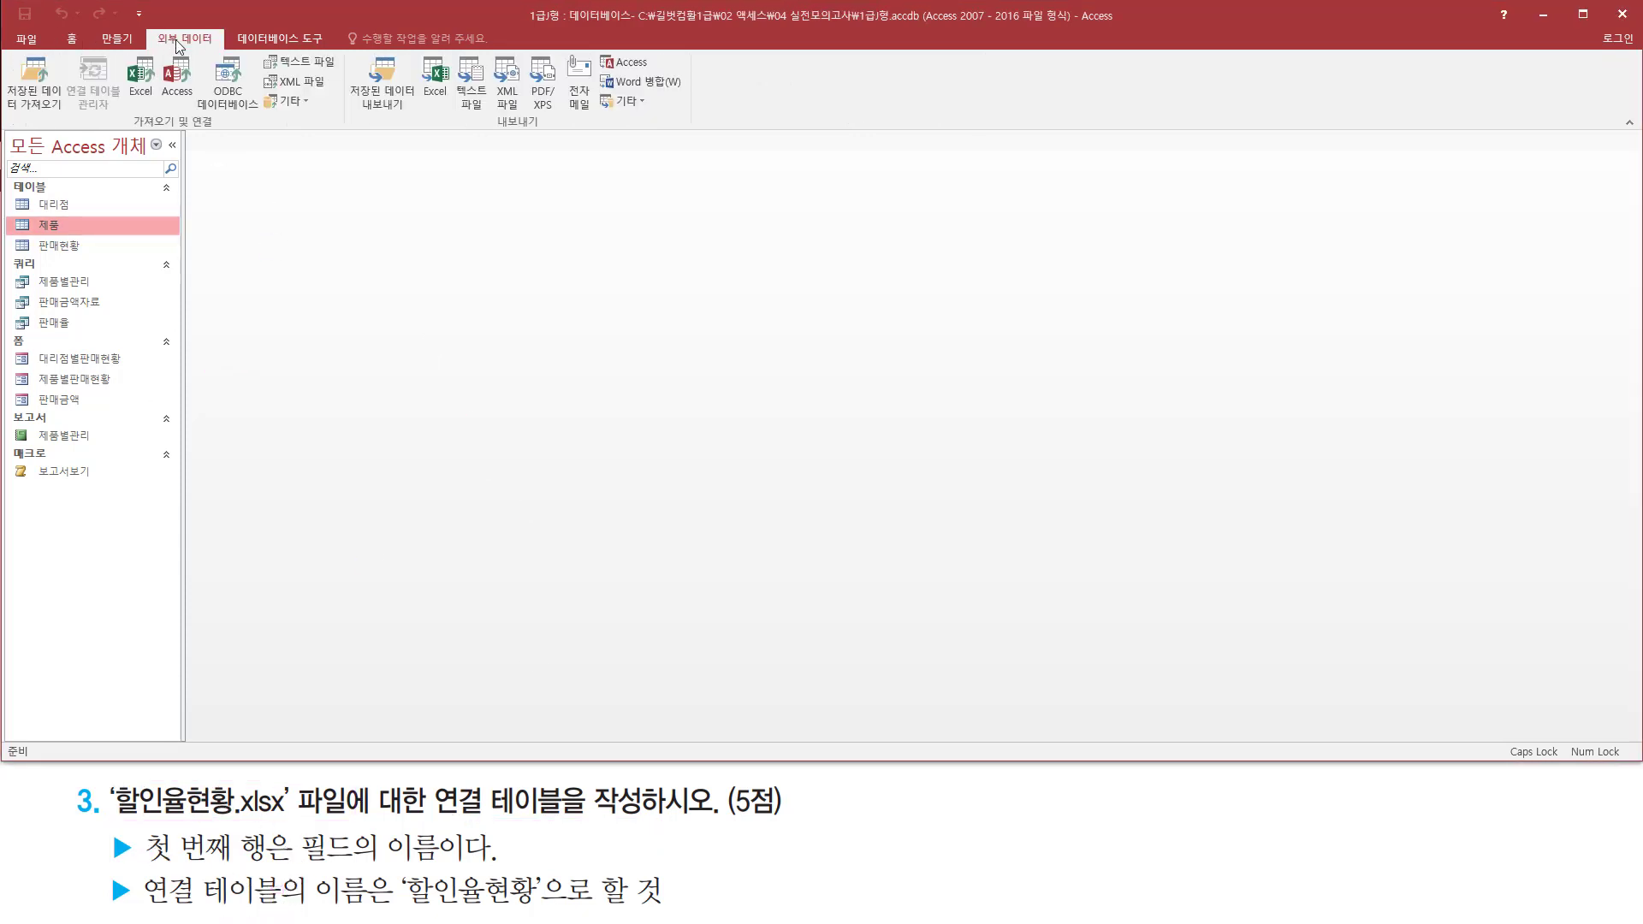
pyautogui.hotkey('ctrl', '2')
pyautogui.moveTo(150, 27); pyautogui.dragTo(225, 50)
pyautogui.moveTo(120, 49); pyautogui.dragTo(163, 109)
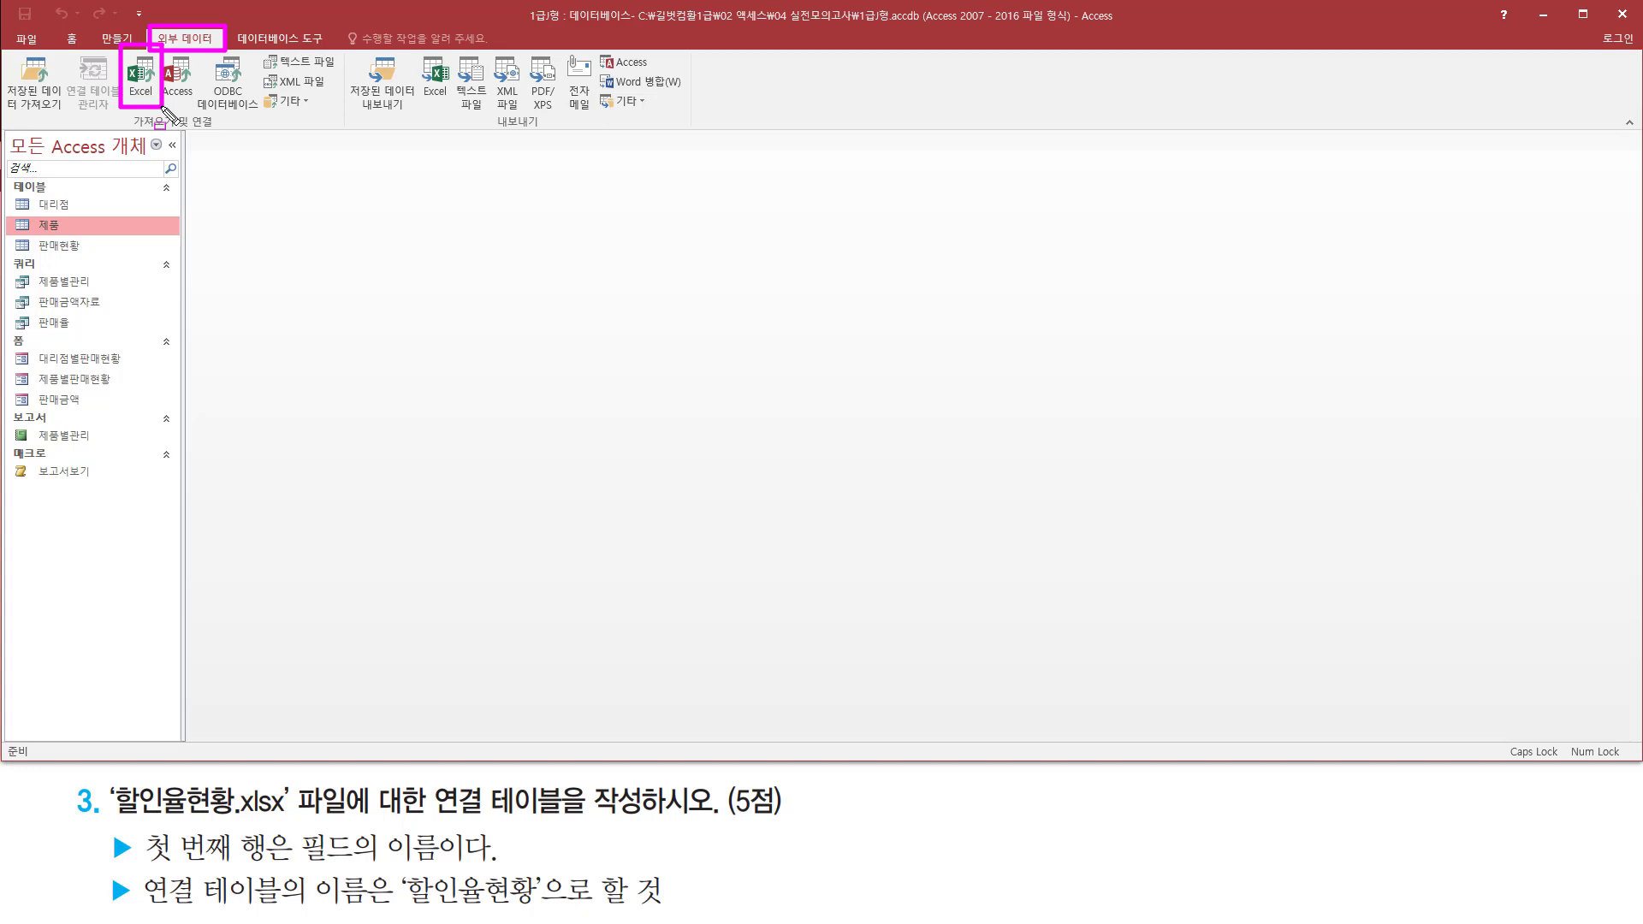
pyautogui.press('Escape')
pyautogui.click(141, 81)
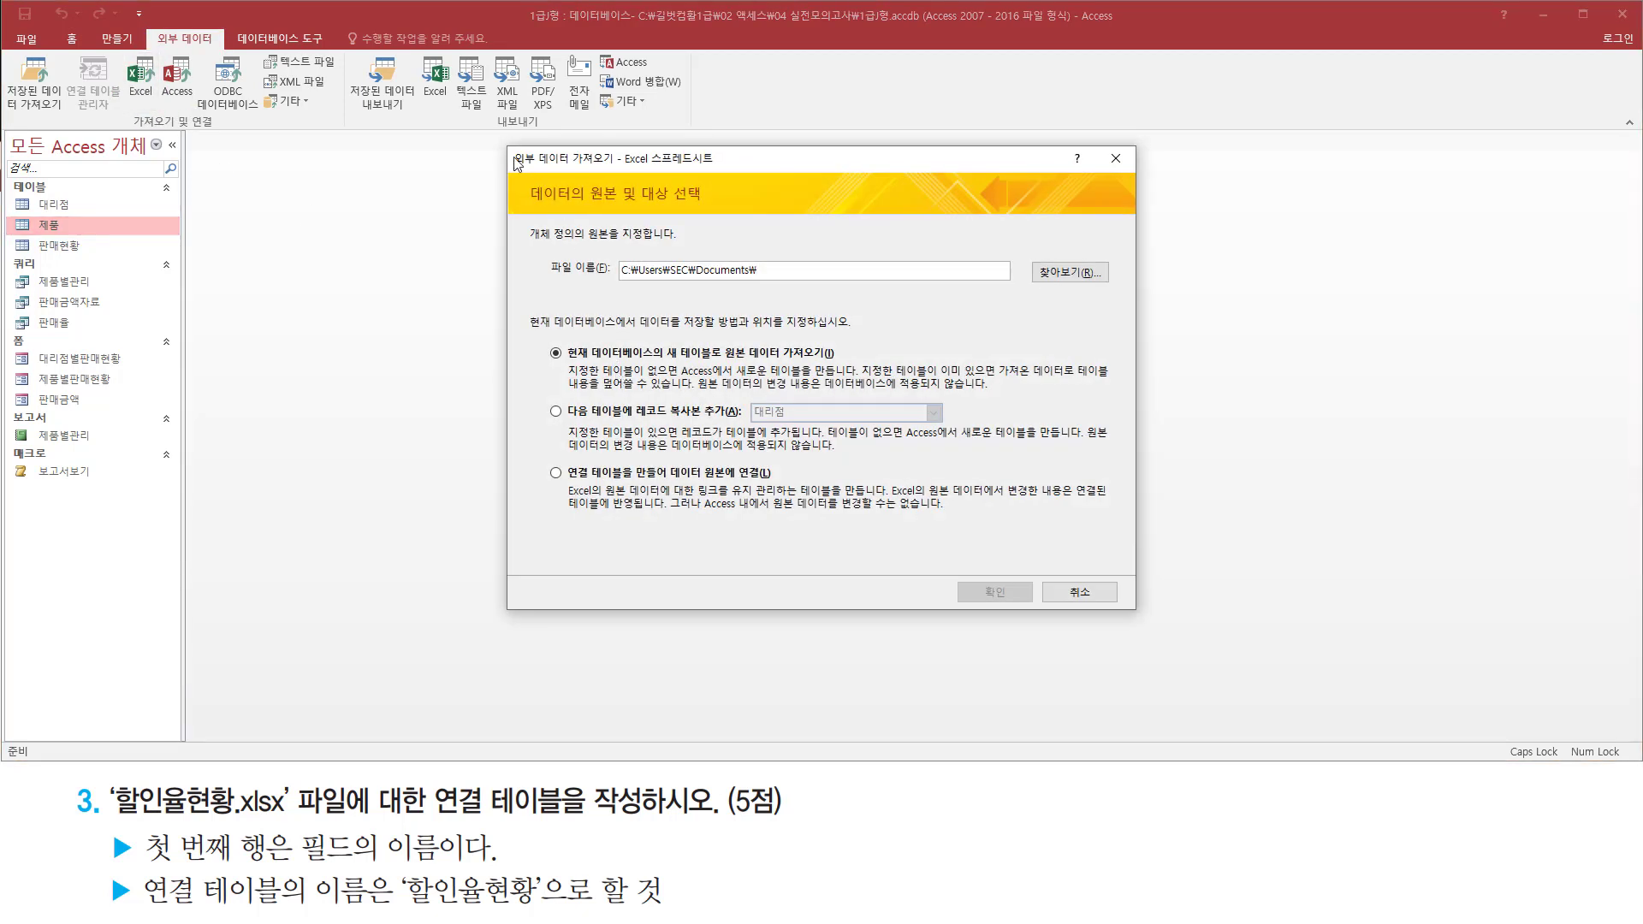
# Start browsing for the Excel file that serves as the source of the external data
pyautogui.moveTo(501, 142)
pyautogui.mouseDown()
pyautogui.moveTo(539, 267)
pyautogui.moveTo(1046, 592)
pyautogui.moveTo(1139, 616)
pyautogui.mouseUp()
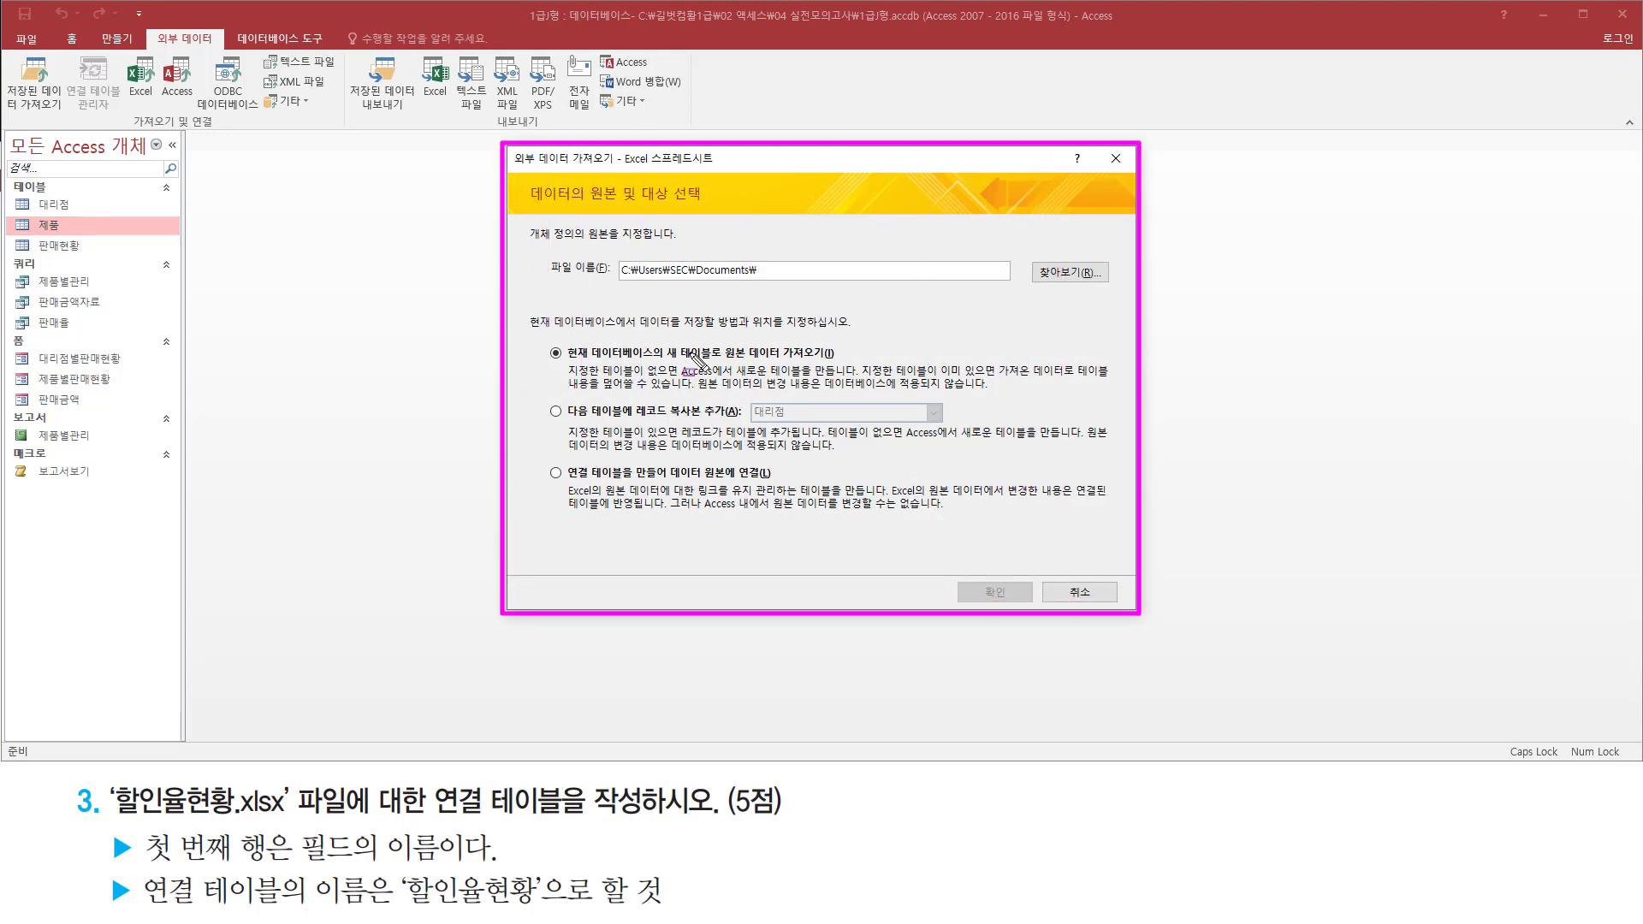
pyautogui.moveTo(100, 822); pyautogui.dragTo(298, 823)
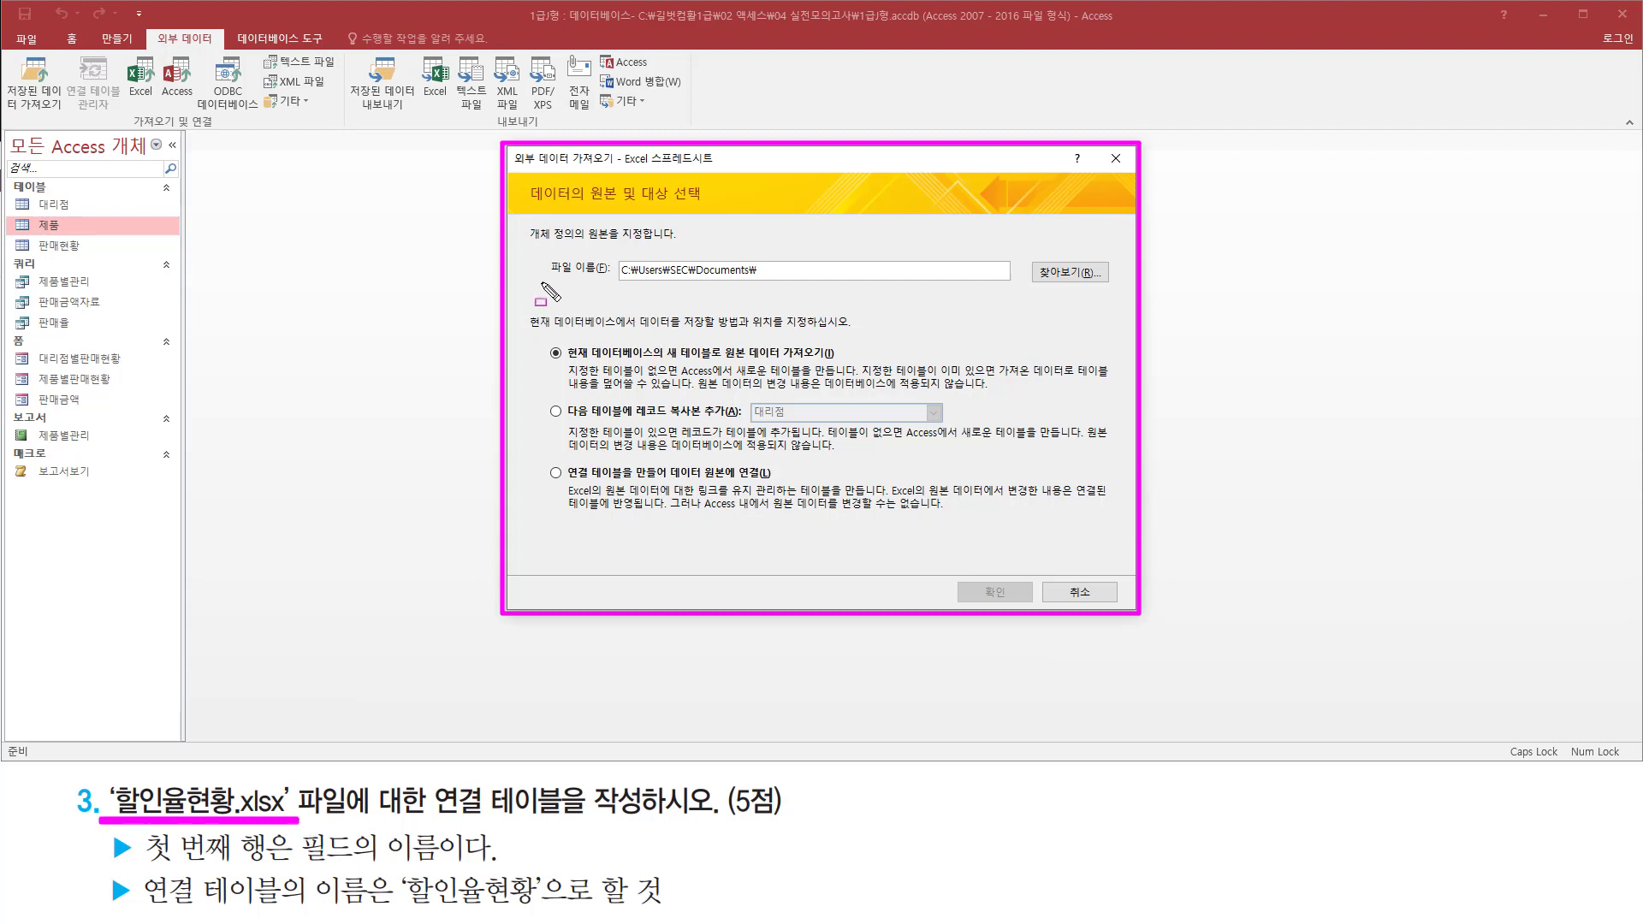
pyautogui.moveTo(542, 282); pyautogui.dragTo(1113, 290)
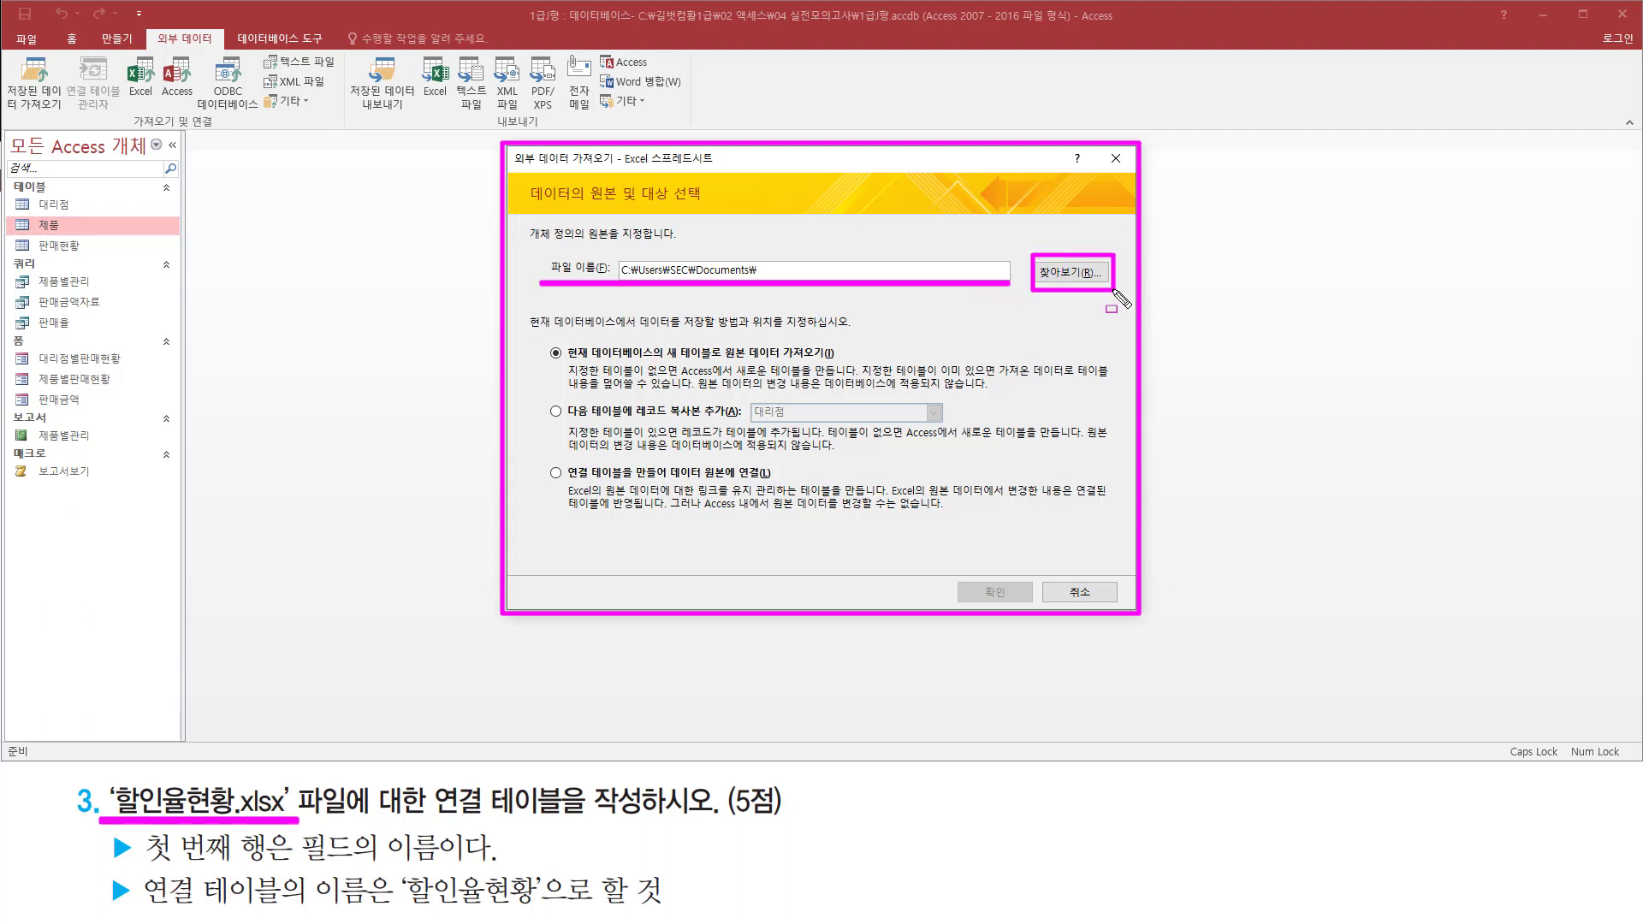
pyautogui.press('Escape')
pyautogui.click(1058, 273)
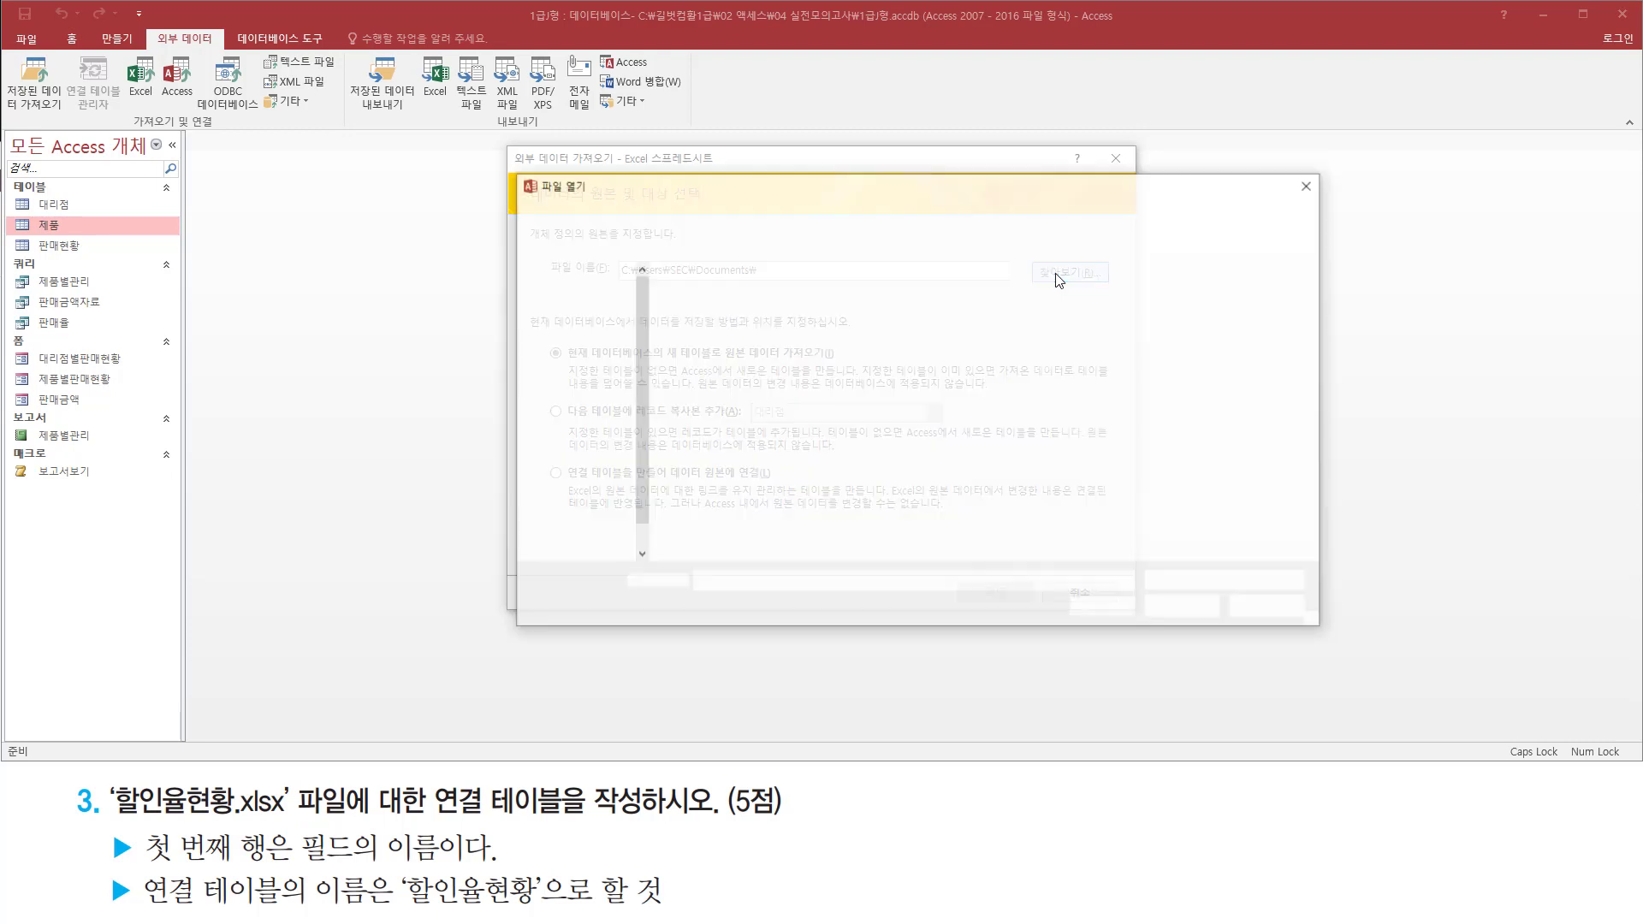
pyautogui.hotkey('ctrl', '2')
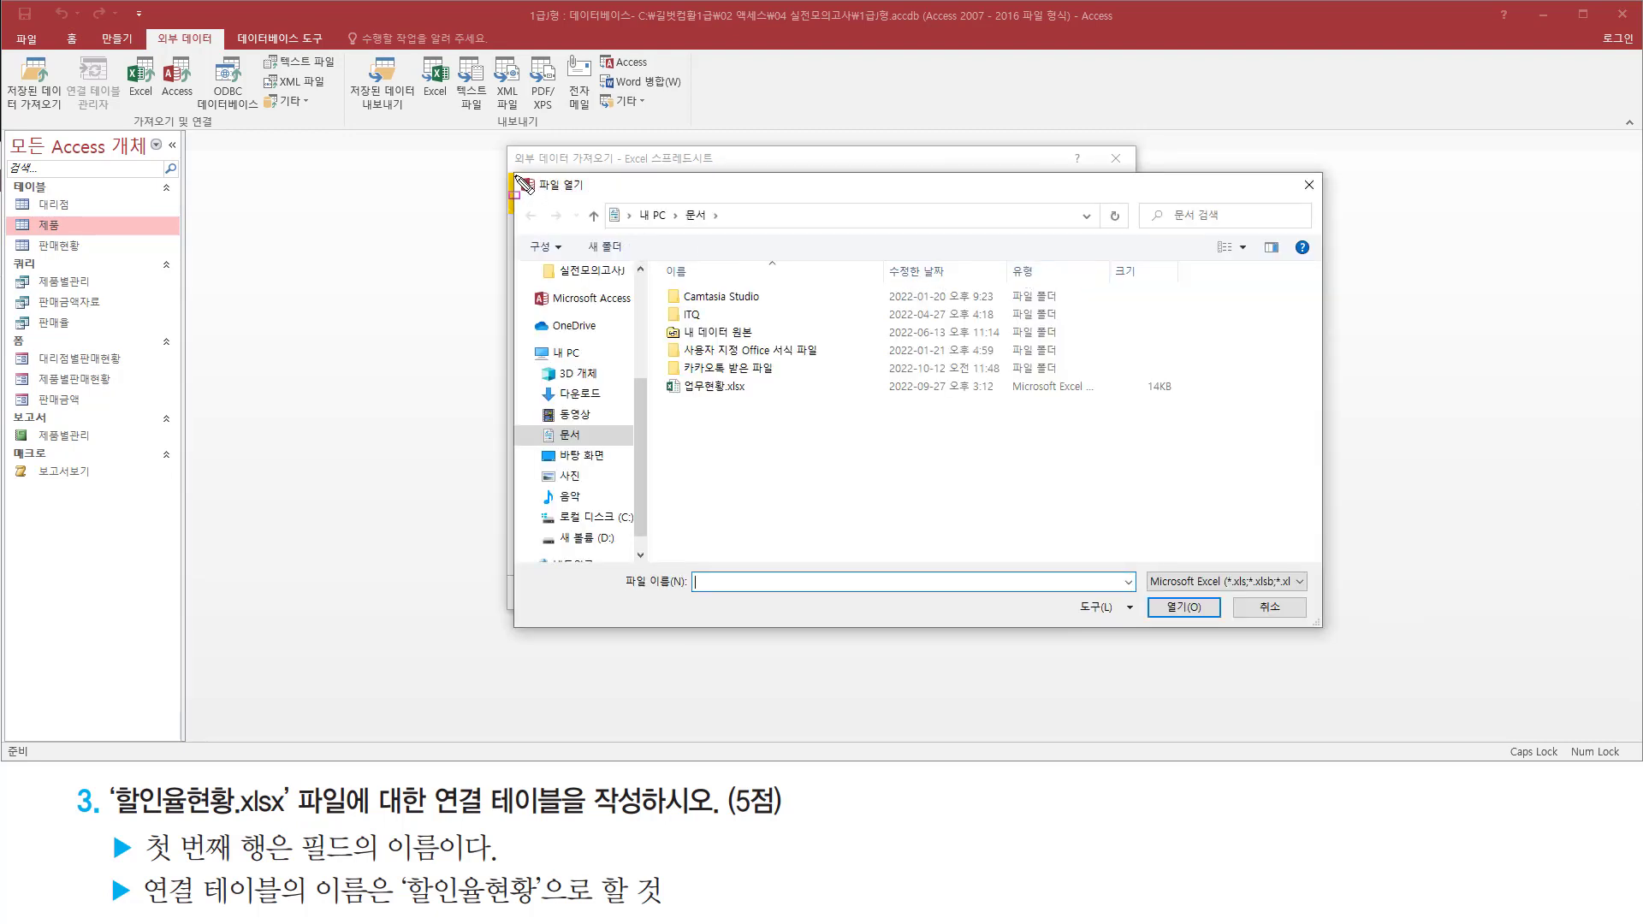
pyautogui.moveTo(513, 171)
pyautogui.mouseDown()
pyautogui.moveTo(895, 637)
pyautogui.moveTo(1328, 636)
pyautogui.mouseUp()
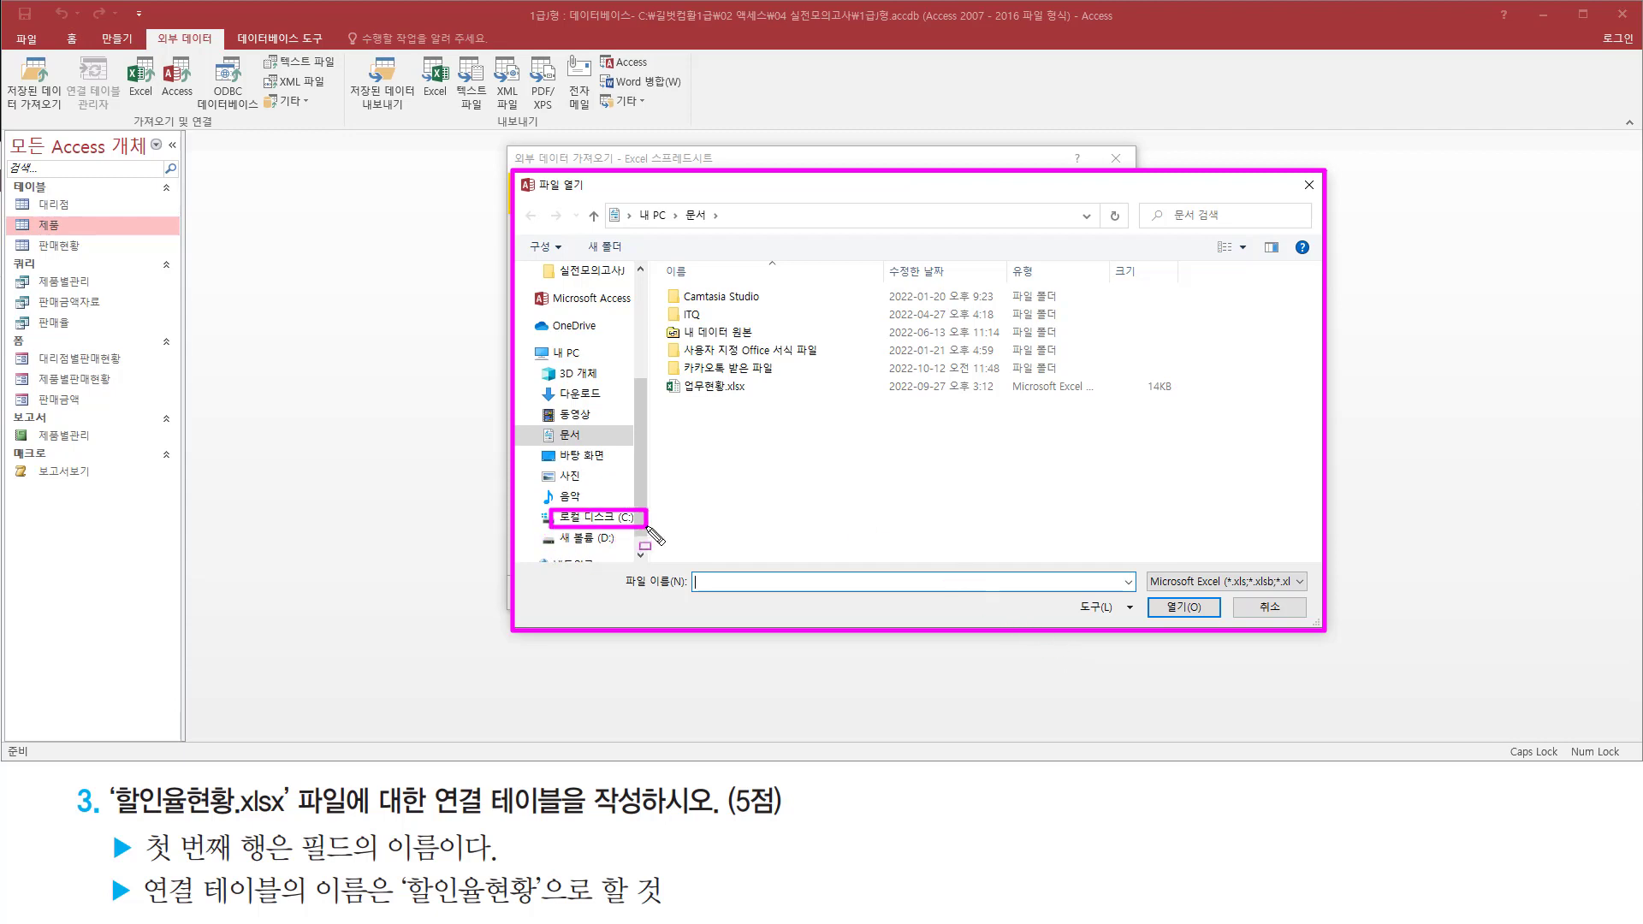
# Go to the folder C:\길벗컴활1급\02 액세스\04 실전모의고사 in the file chooser
pyautogui.click(611, 518)
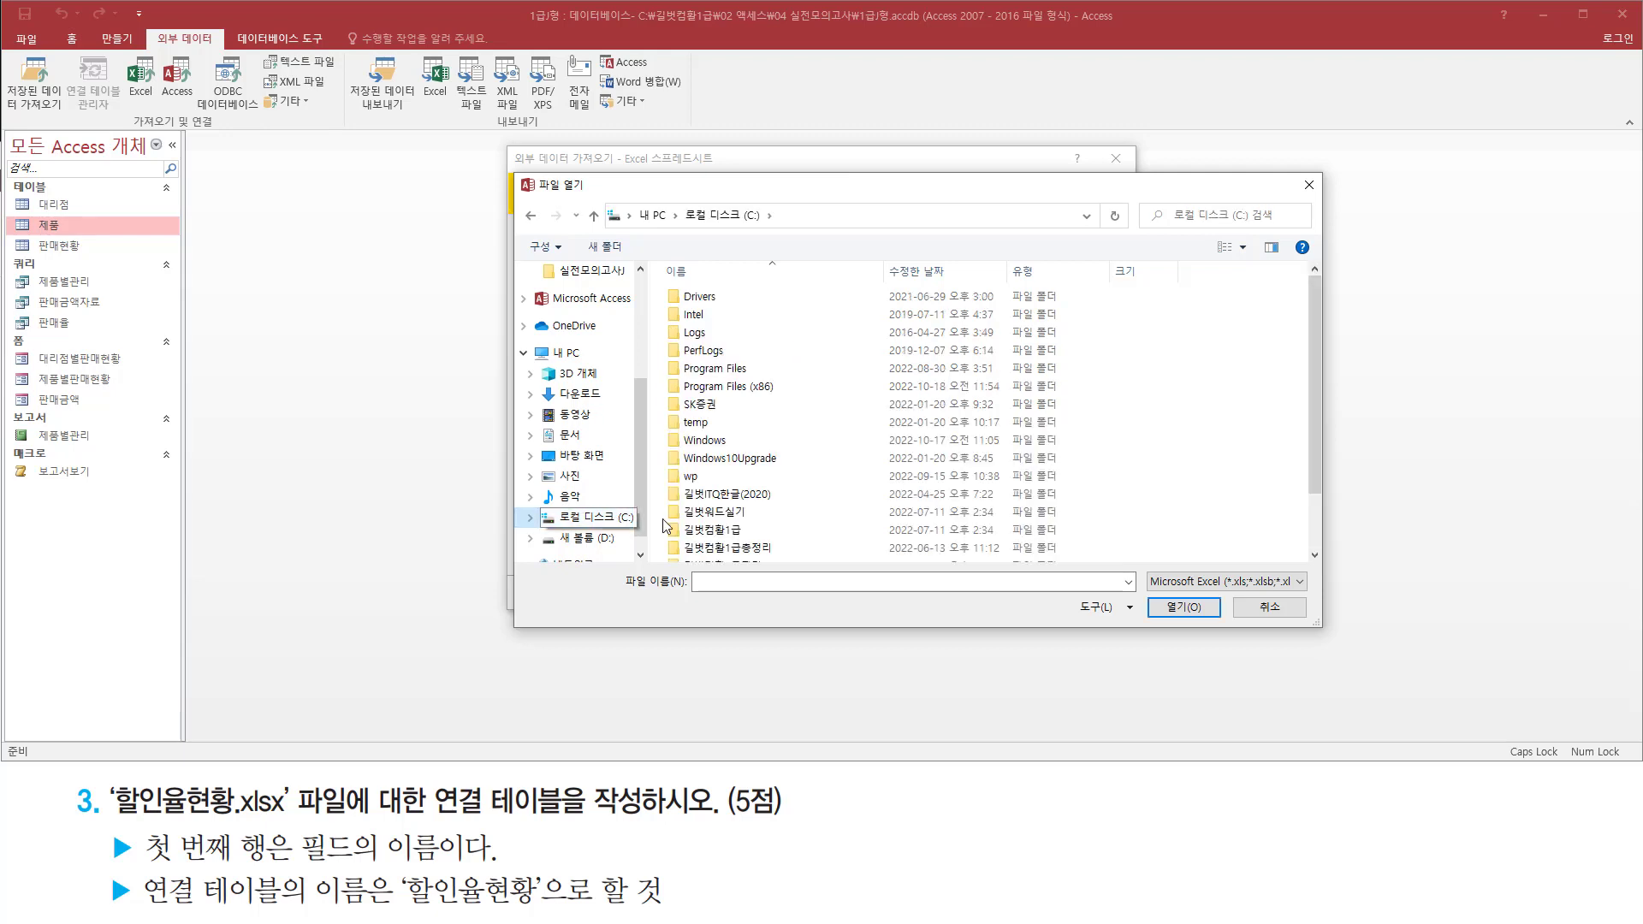
pyautogui.click(741, 536)
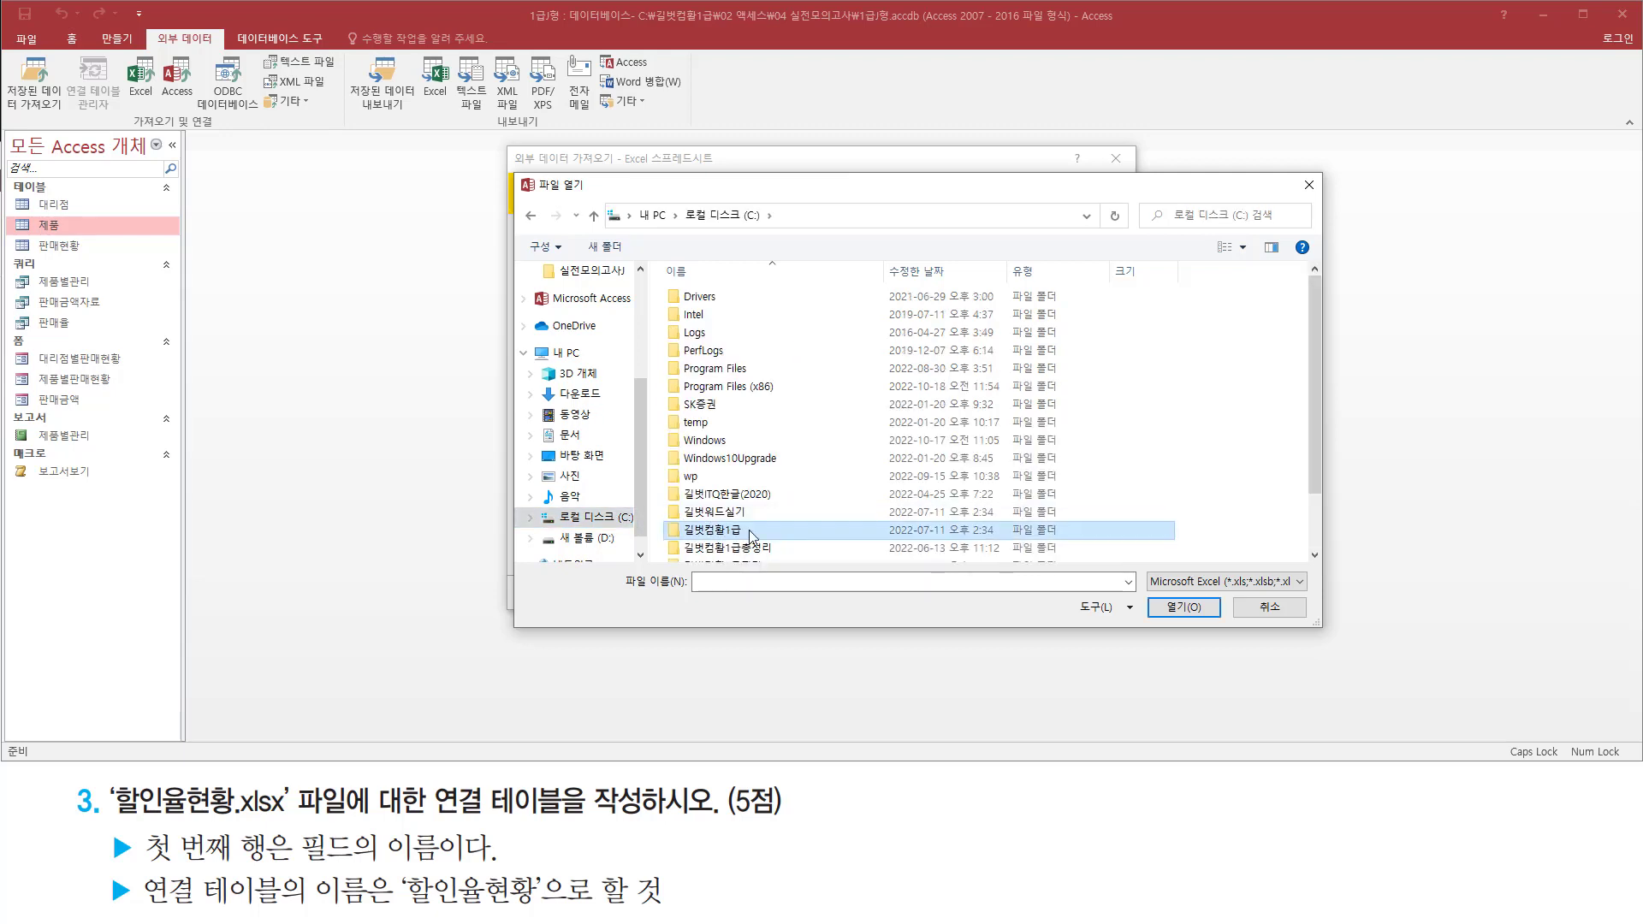
pyautogui.doubleClick(751, 536)
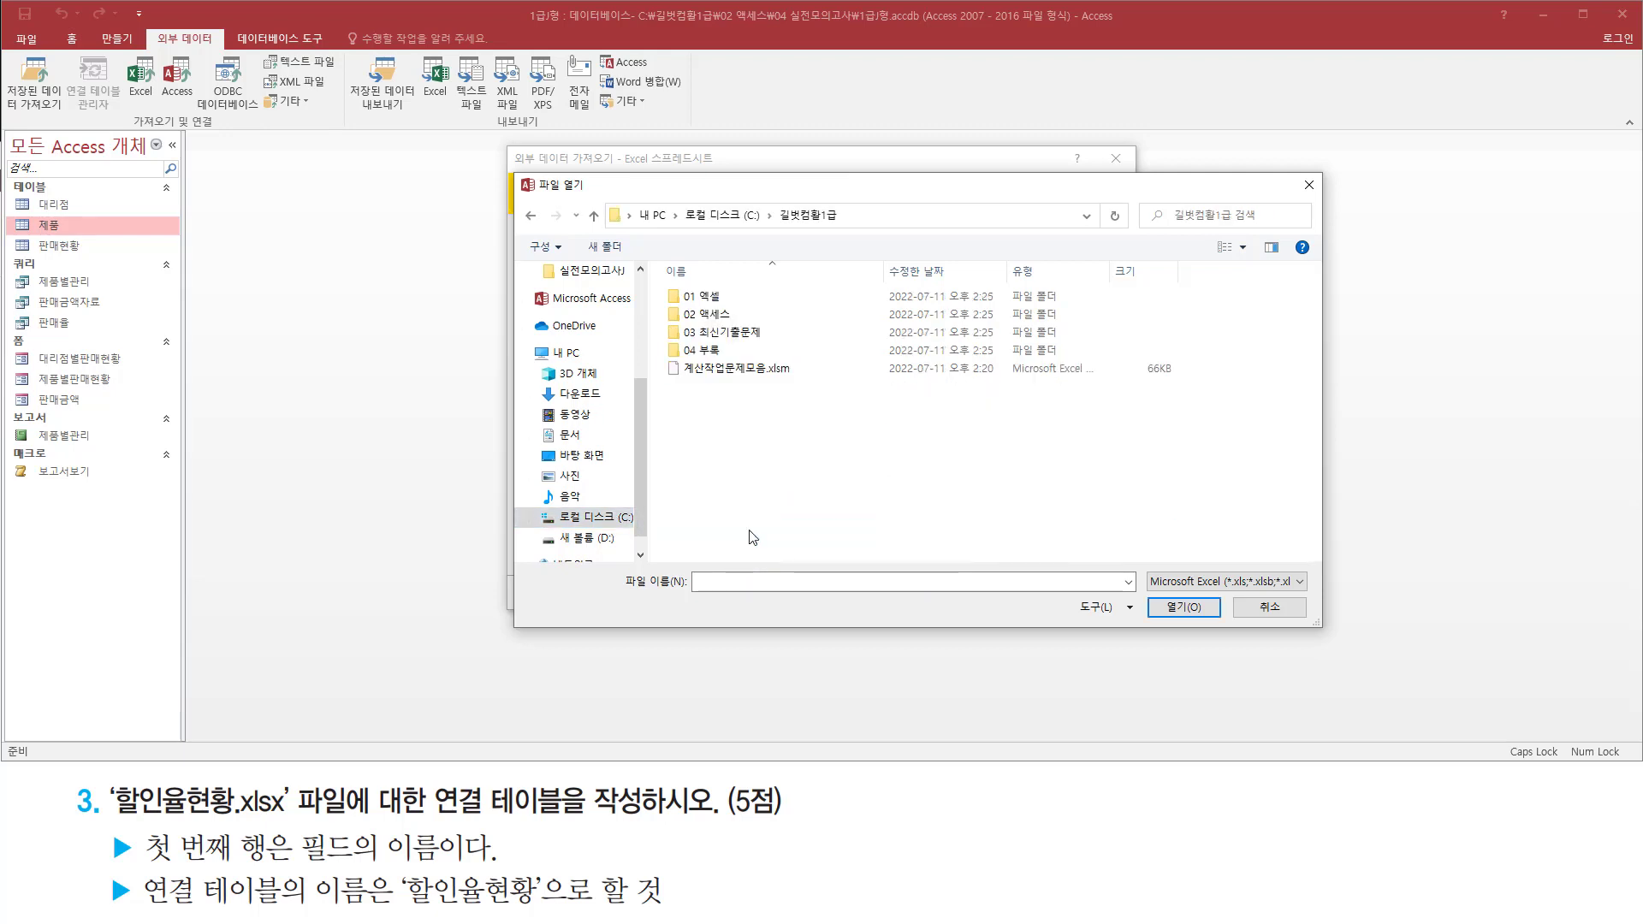
pyautogui.doubleClick(736, 313)
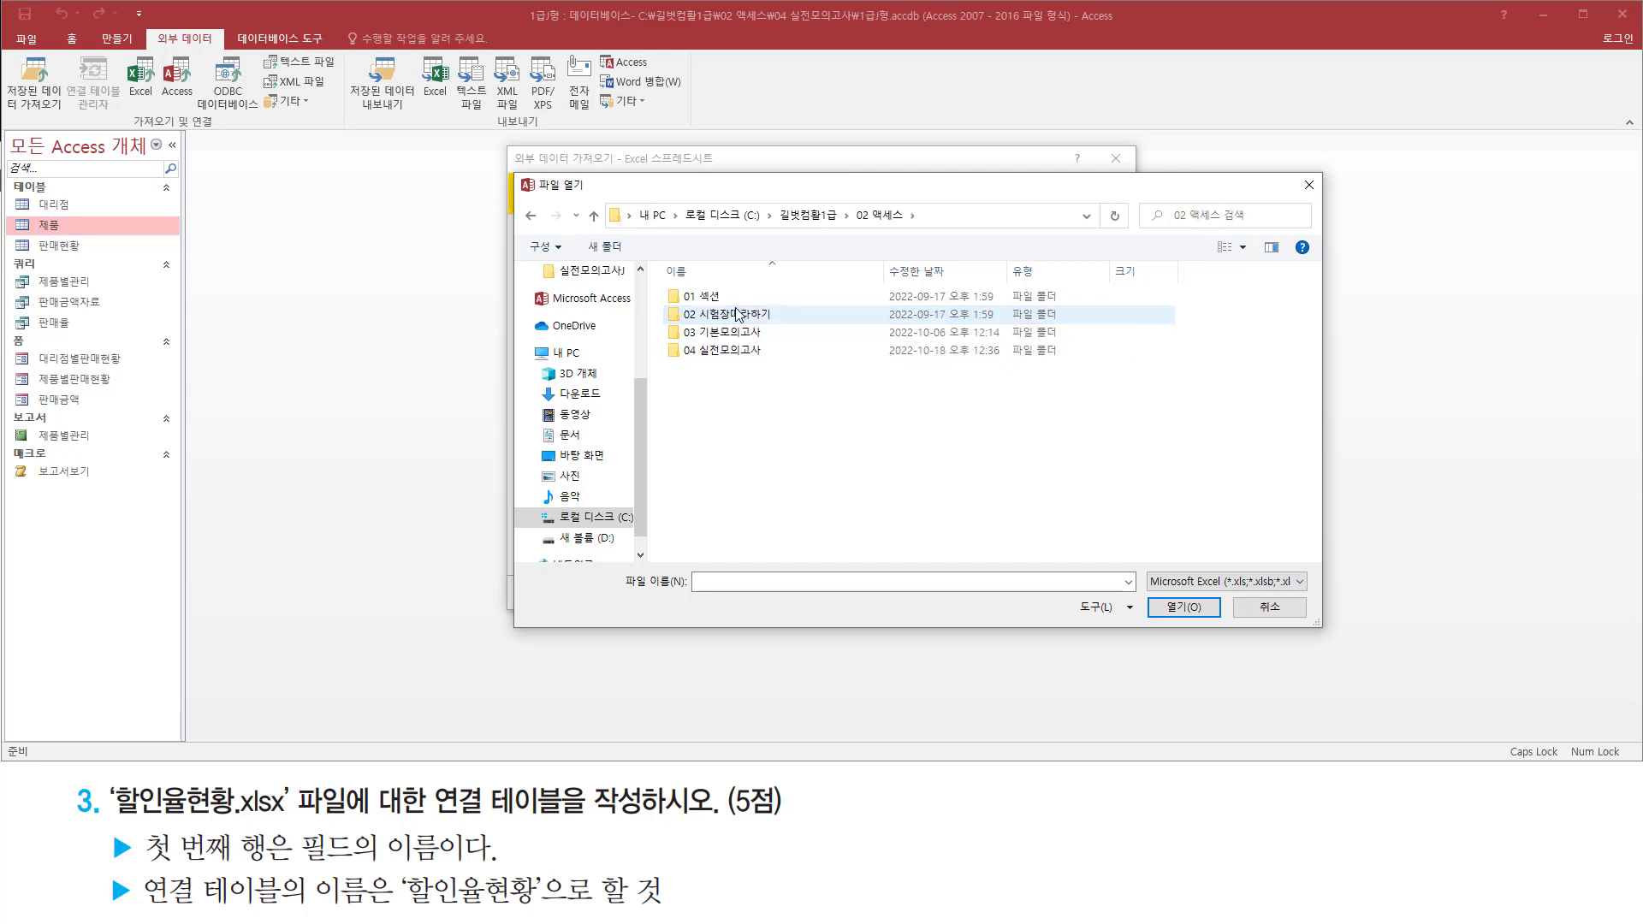
pyautogui.click(726, 356)
pyautogui.doubleClick(746, 358)
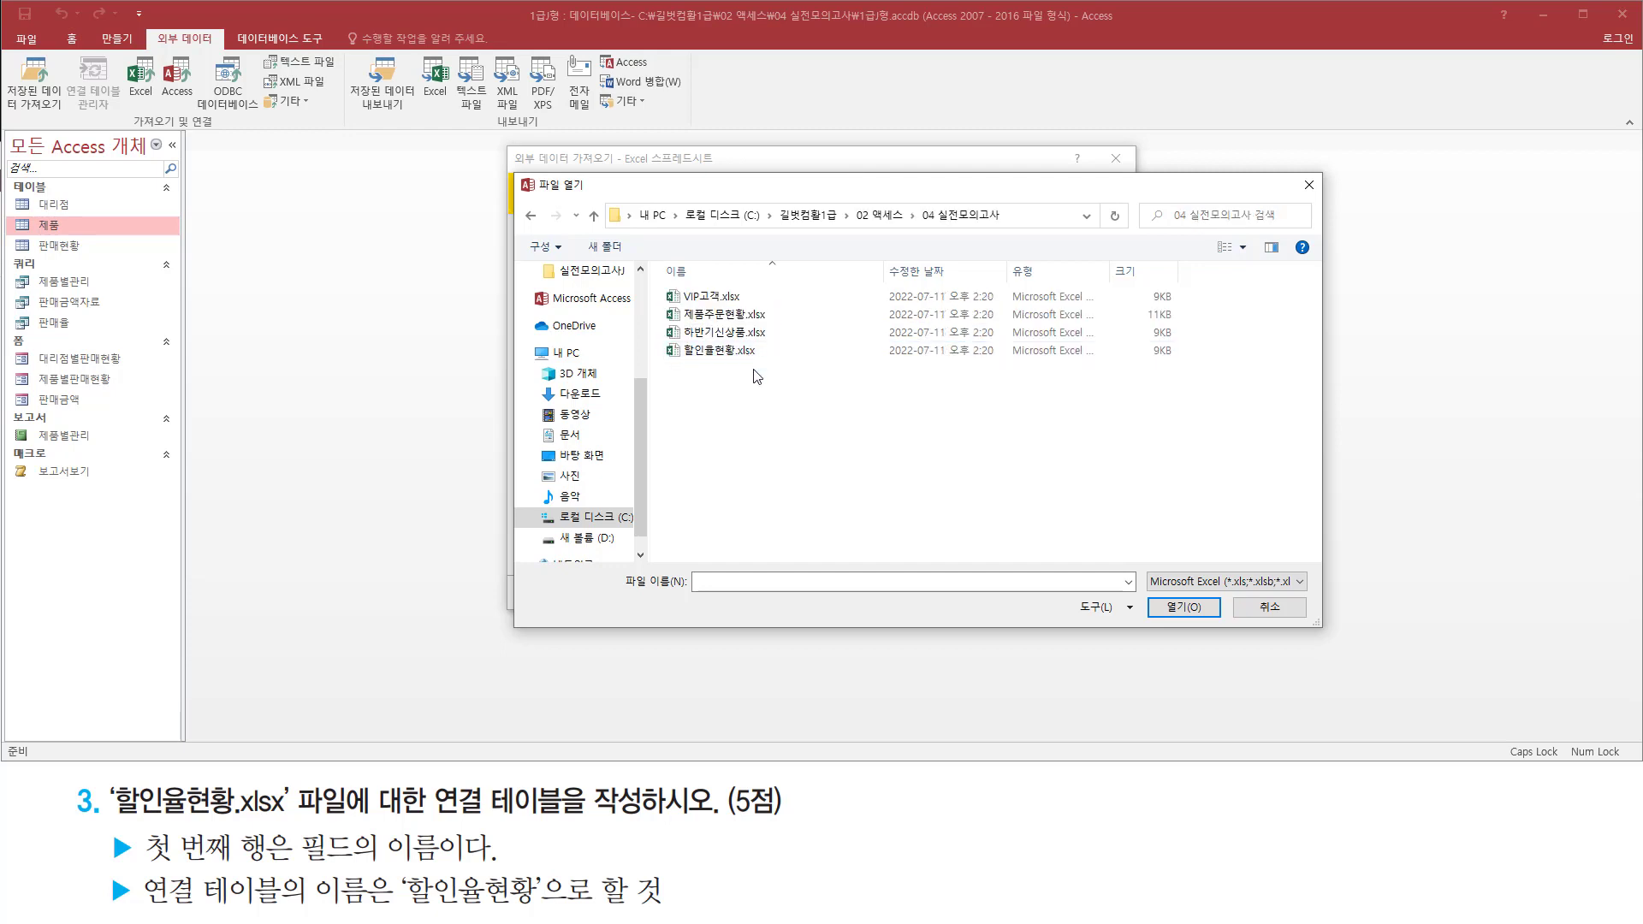
# Choose 할인율현황.xlsx as the source file for the external data
pyautogui.moveTo(659, 278); pyautogui.dragTo(797, 379)
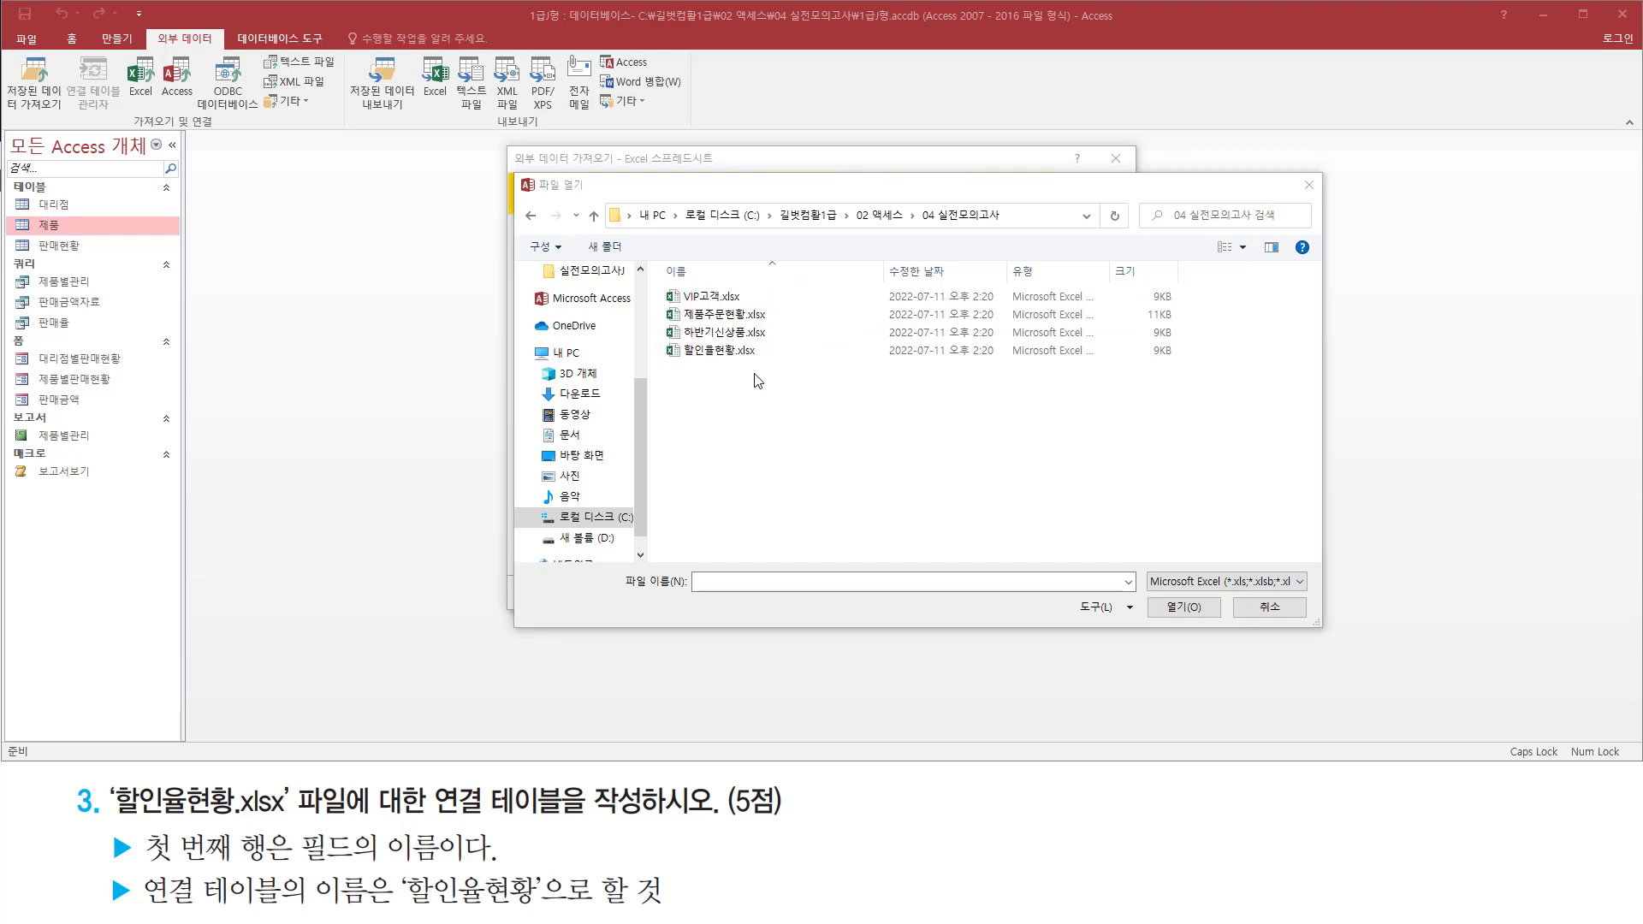
pyautogui.click(730, 352)
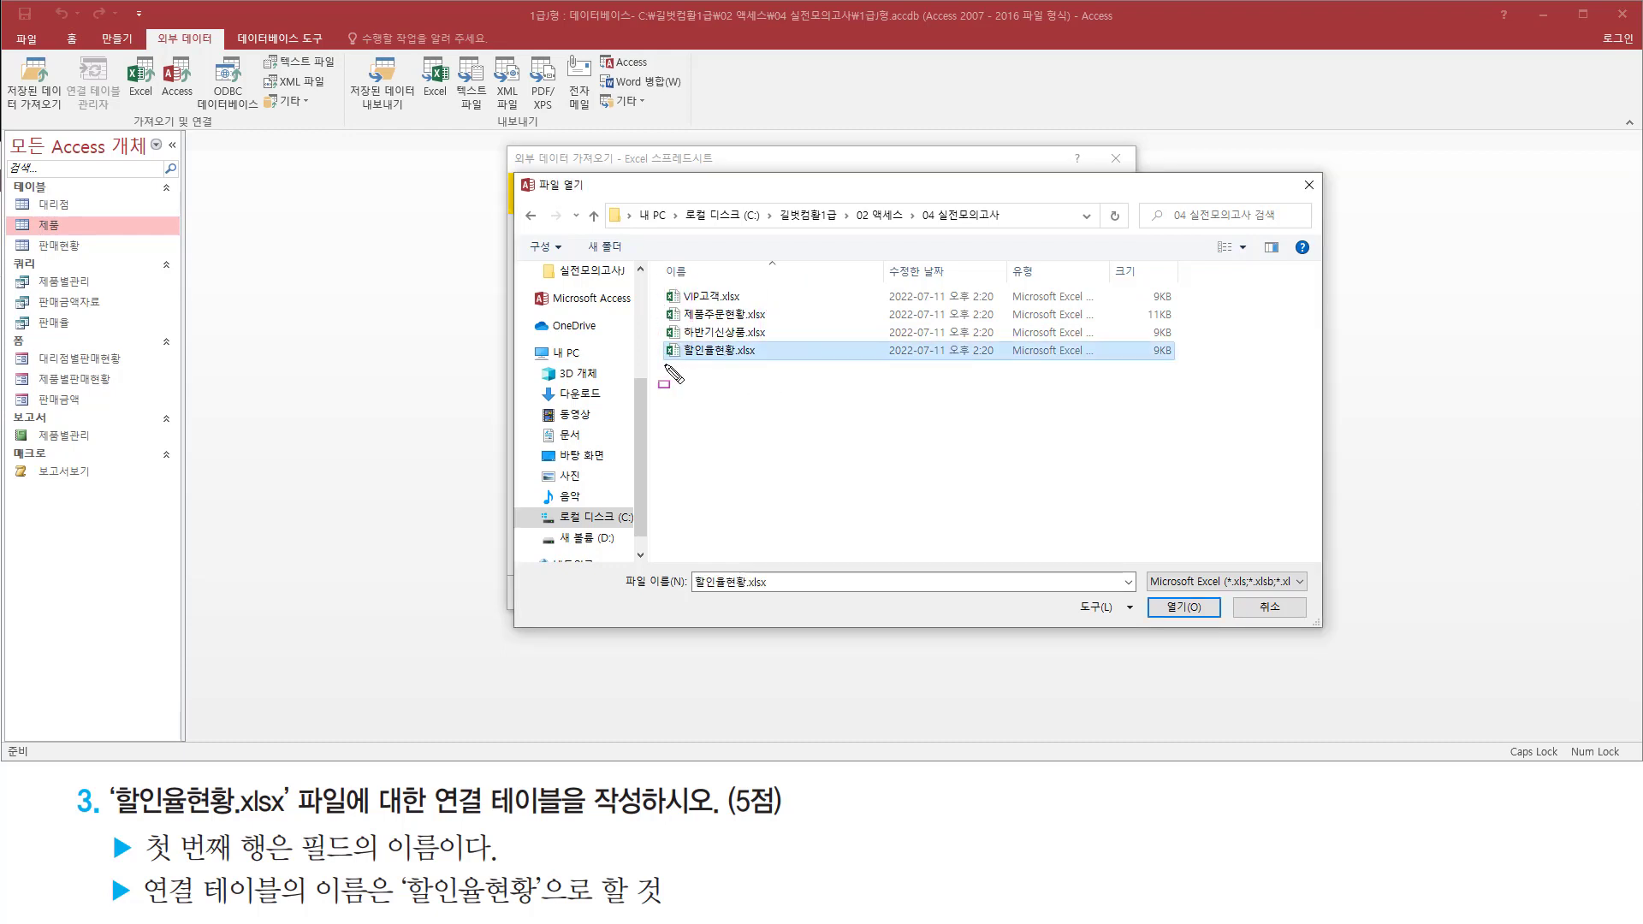
pyautogui.moveTo(660, 366)
pyautogui.mouseDown()
pyautogui.moveTo(770, 367)
pyautogui.moveTo(777, 338)
pyautogui.mouseUp()
pyautogui.moveTo(1148, 597)
pyautogui.mouseDown()
pyautogui.moveTo(1185, 627)
pyautogui.moveTo(1225, 622)
pyautogui.mouseUp()
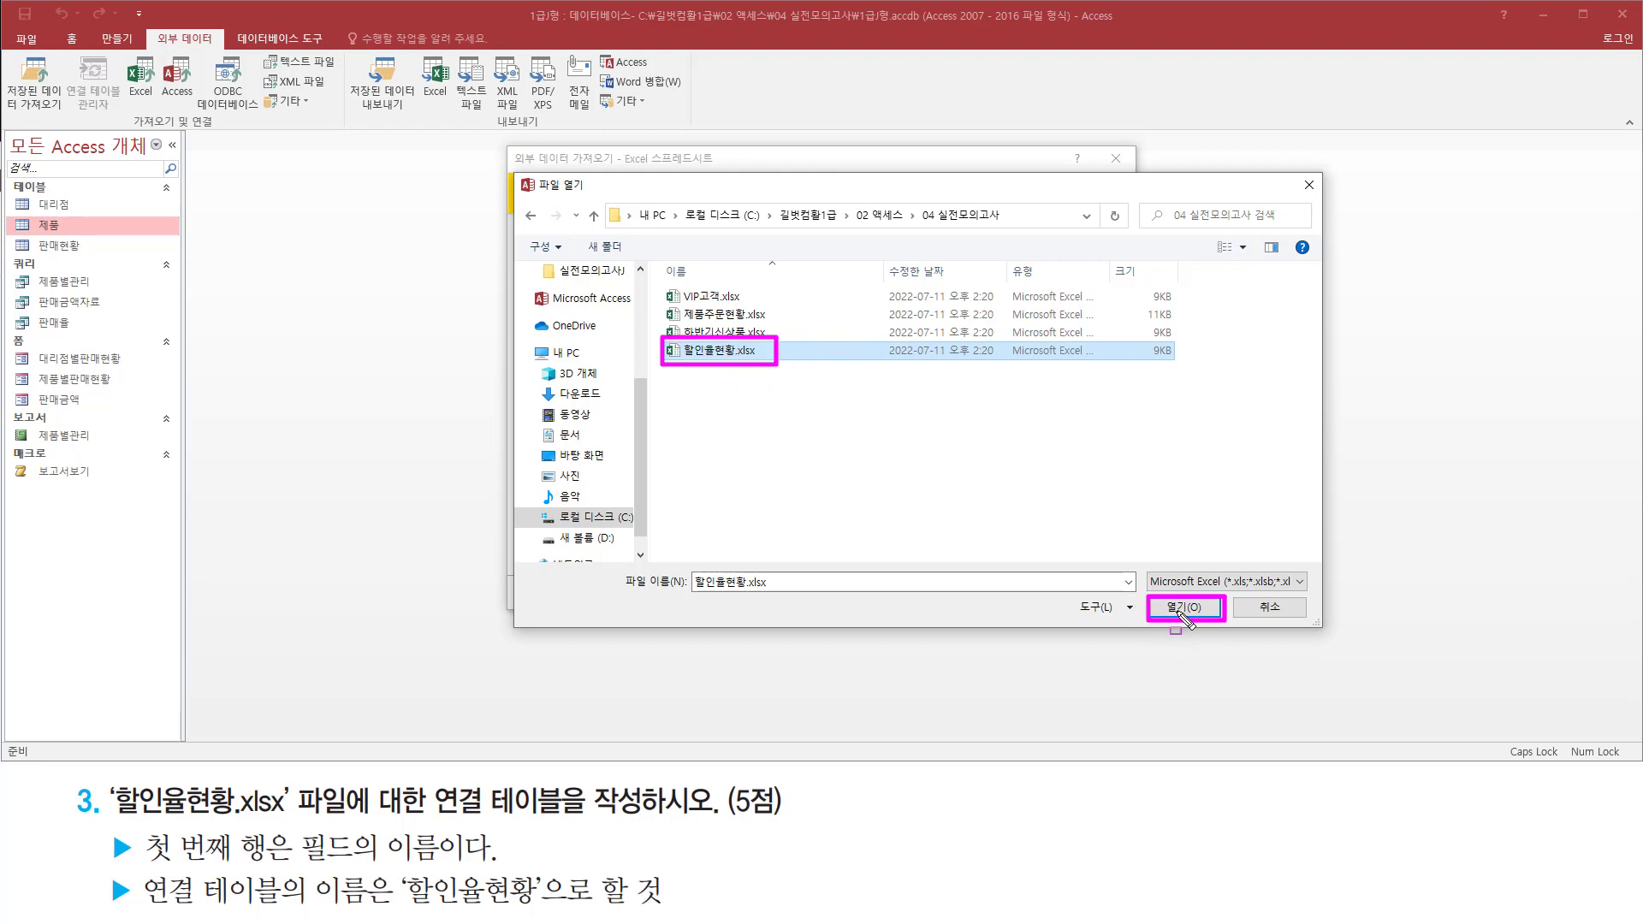
pyautogui.press('Escape')
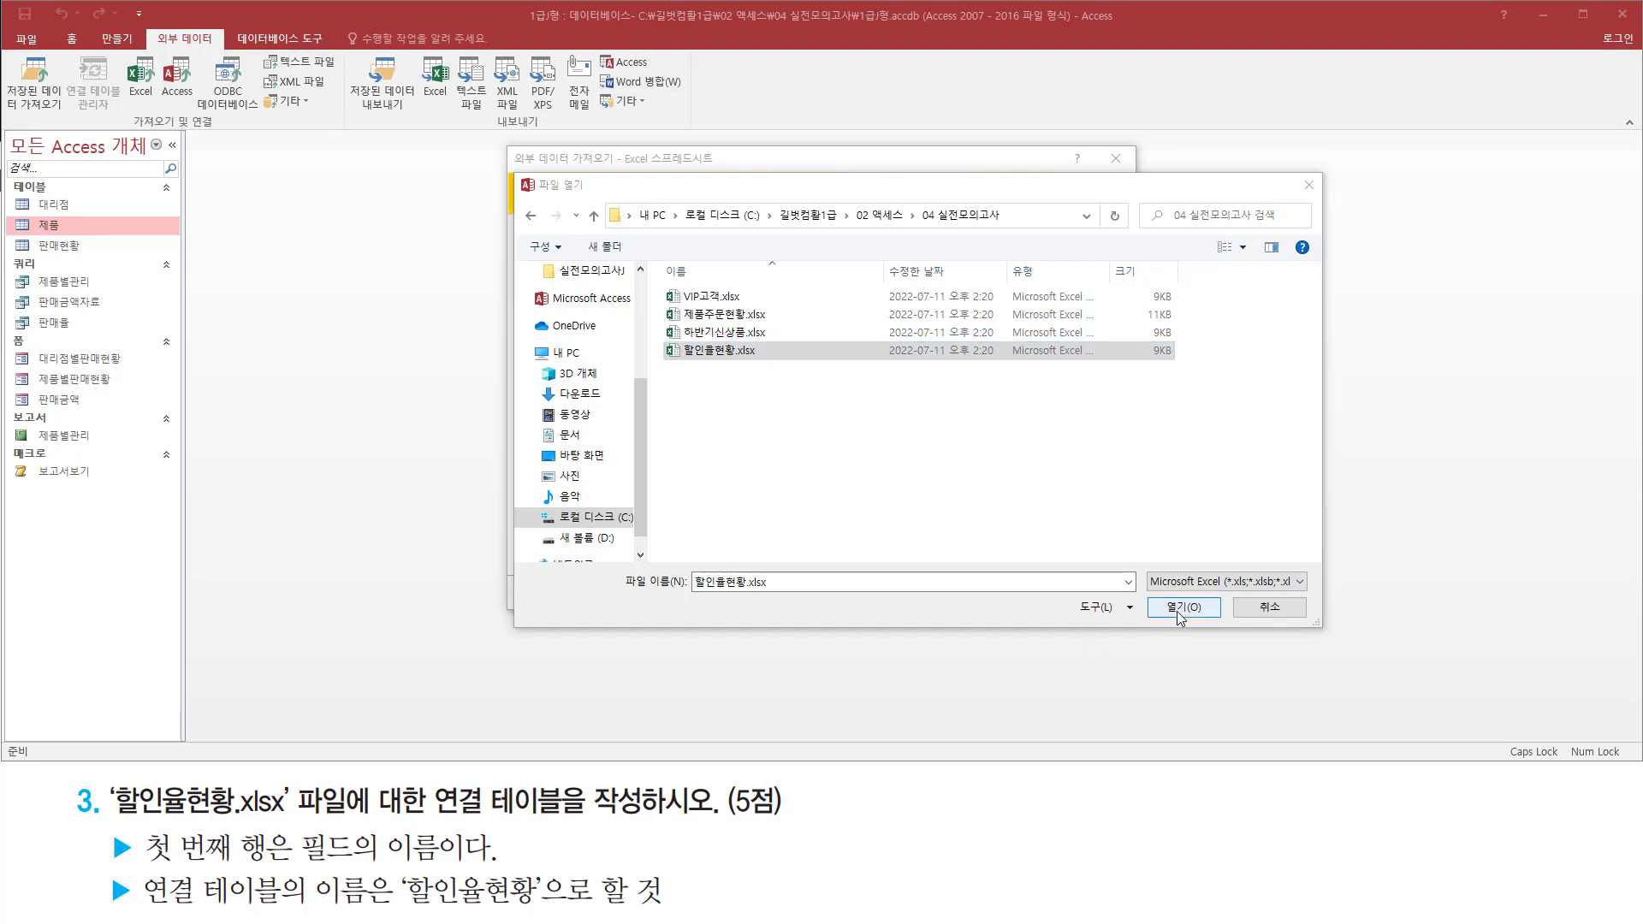
pyautogui.click(1179, 609)
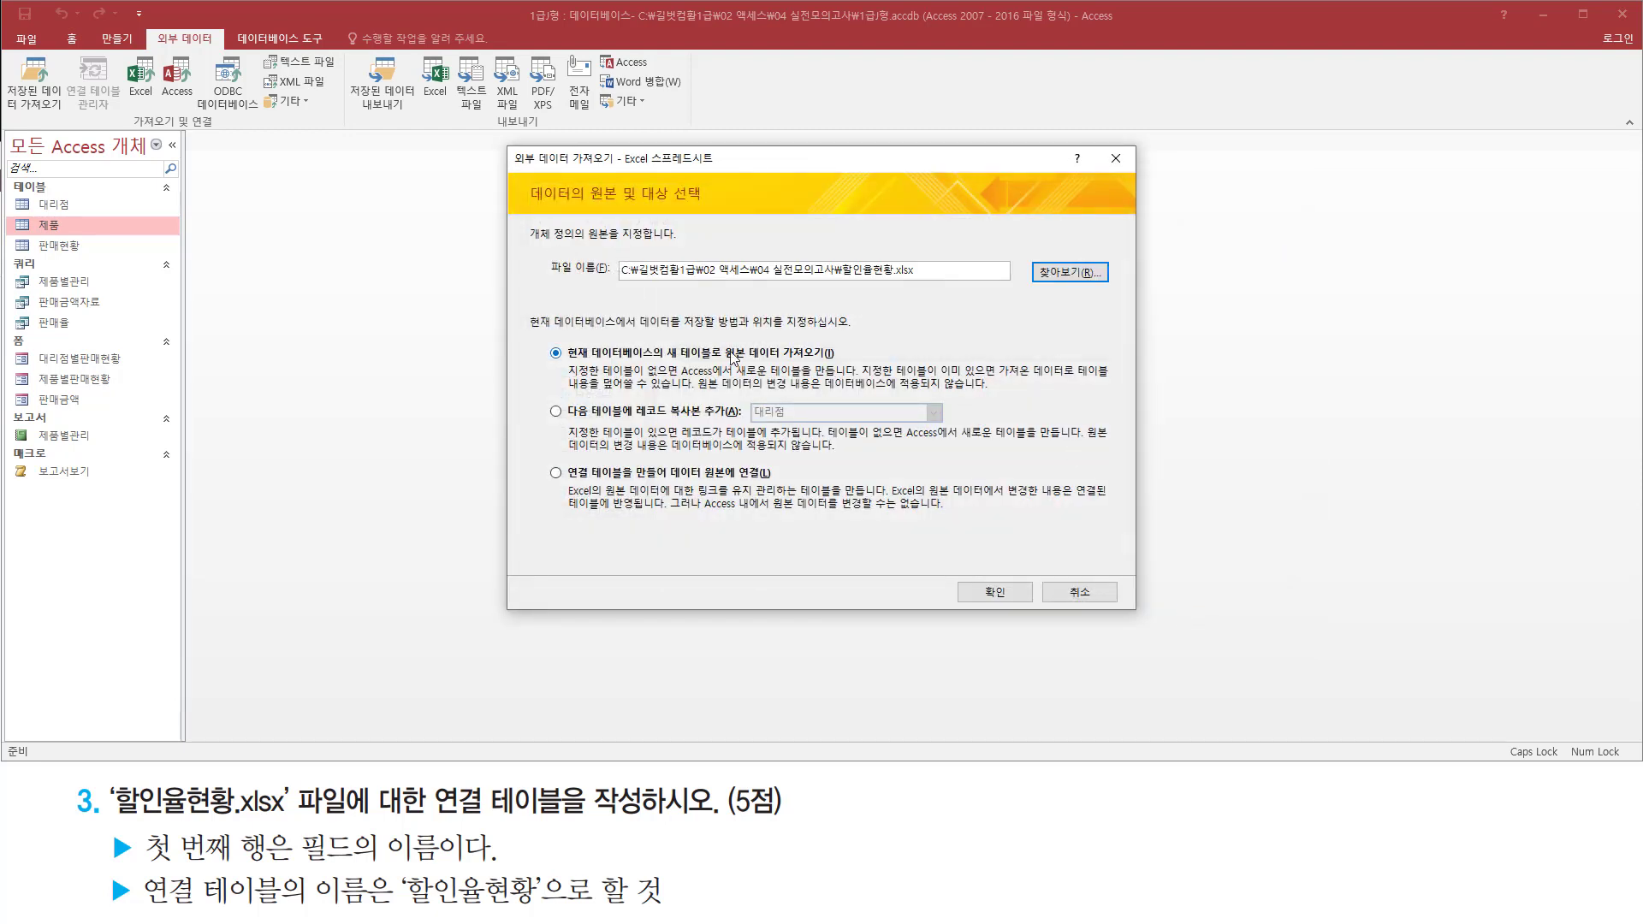
# Choose to link to the data source by creating a linked table (연결 테이블을 만들어 데이터 원본에 연결) and start the link wizard
pyautogui.moveTo(551, 279); pyautogui.dragTo(940, 279)
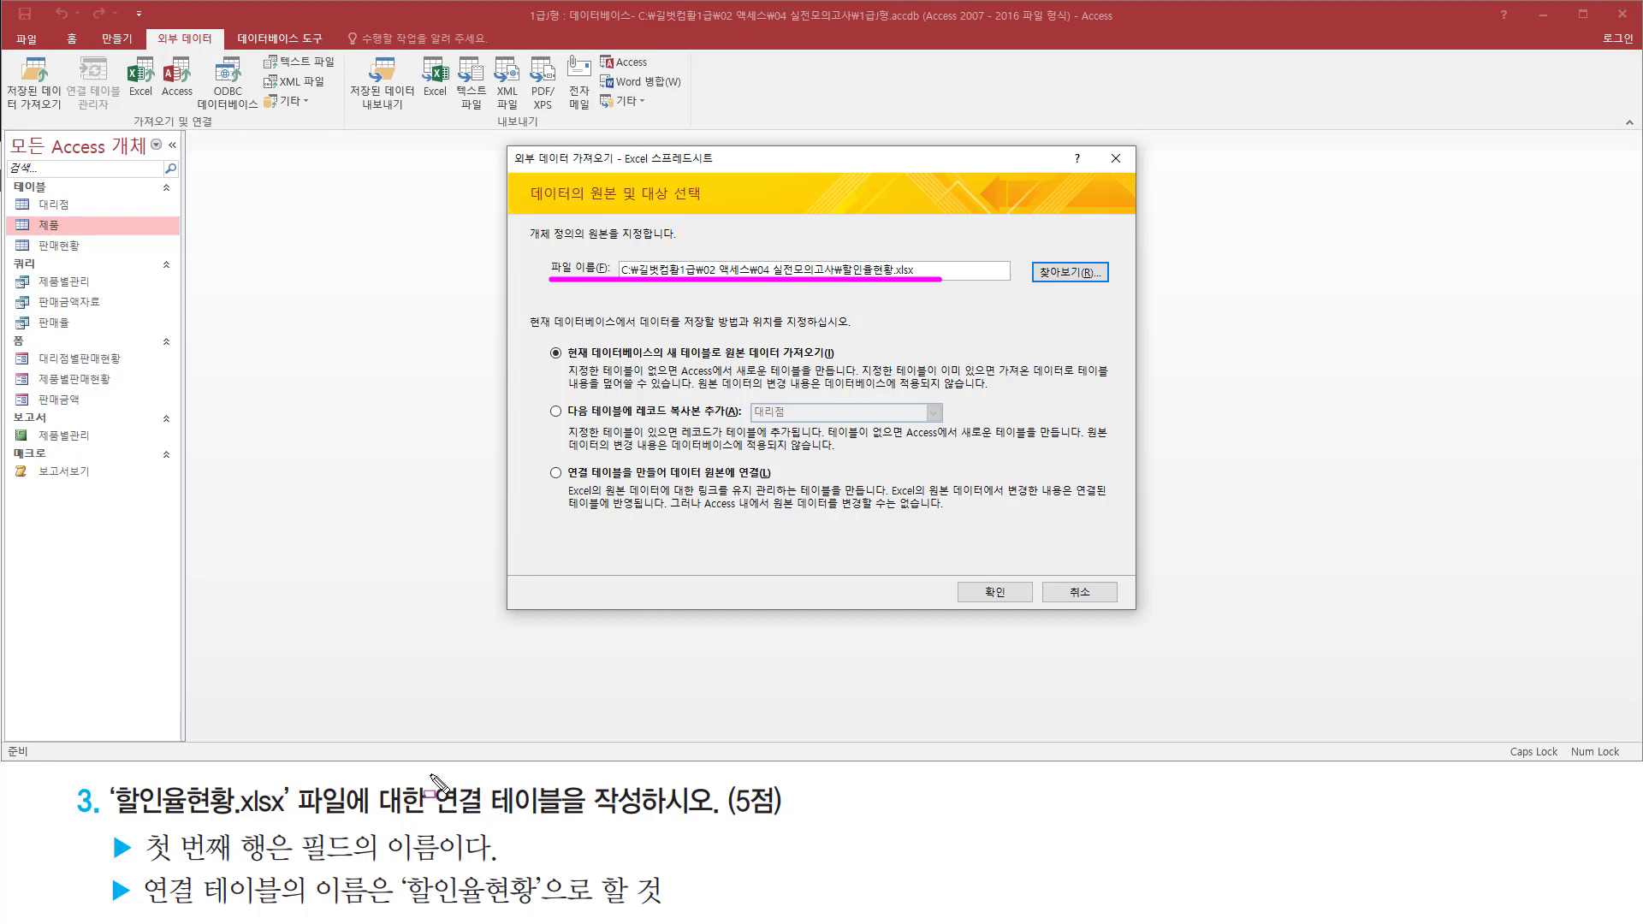
pyautogui.moveTo(428, 775)
pyautogui.mouseDown()
pyautogui.moveTo(620, 836)
pyautogui.moveTo(657, 823)
pyautogui.mouseUp()
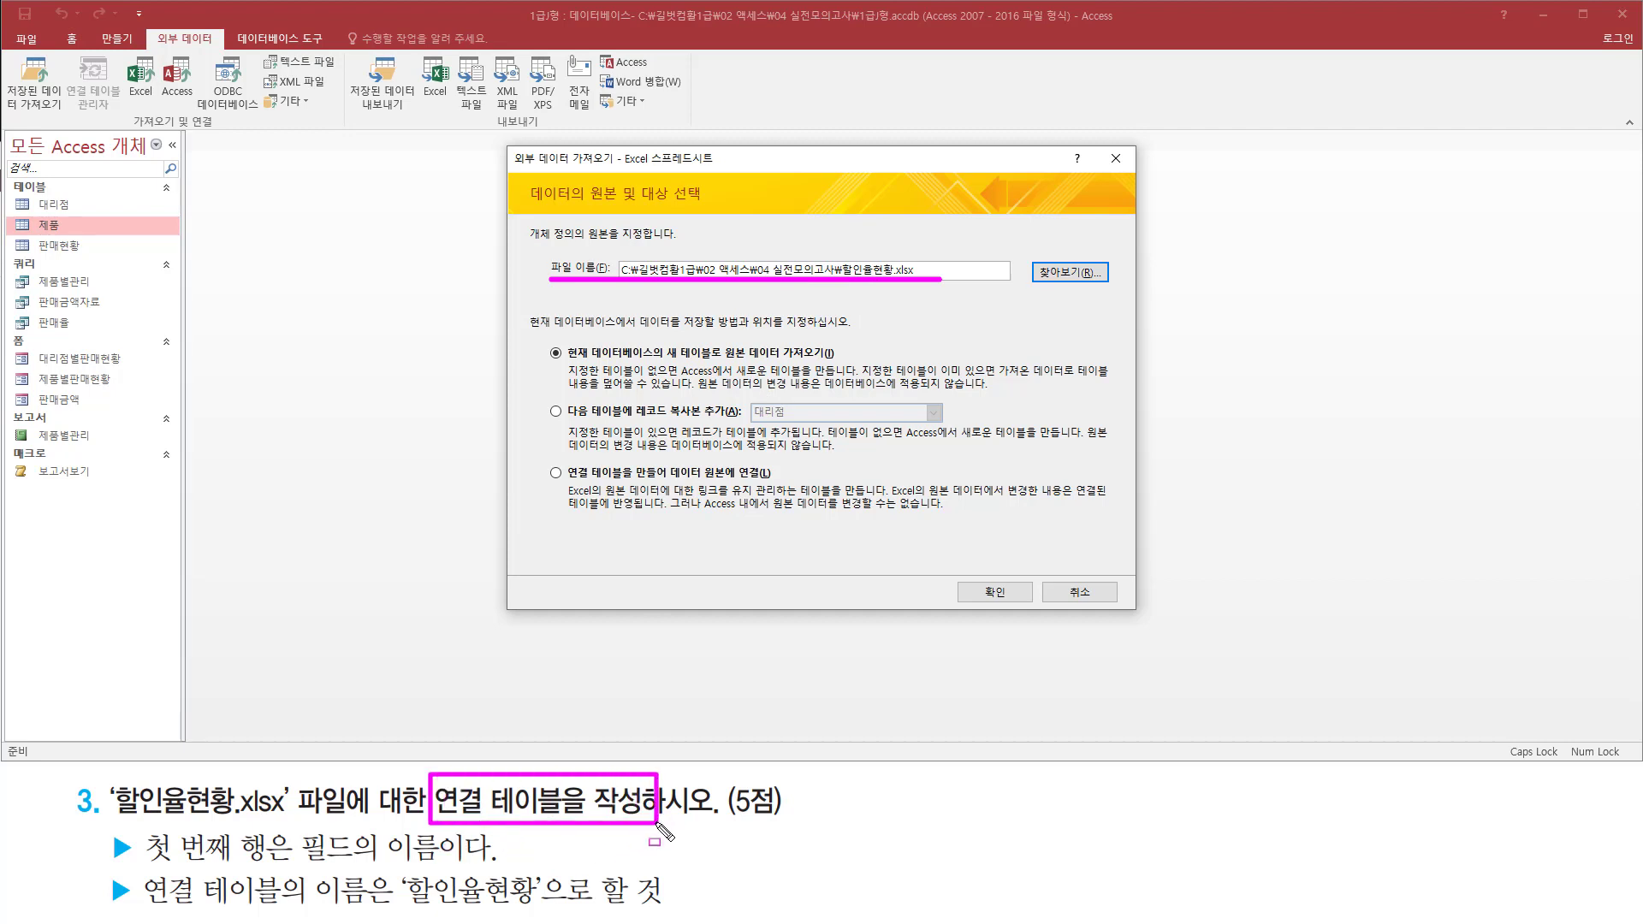
pyautogui.moveTo(542, 458)
pyautogui.mouseDown()
pyautogui.moveTo(554, 480)
pyautogui.moveTo(779, 486)
pyautogui.mouseUp()
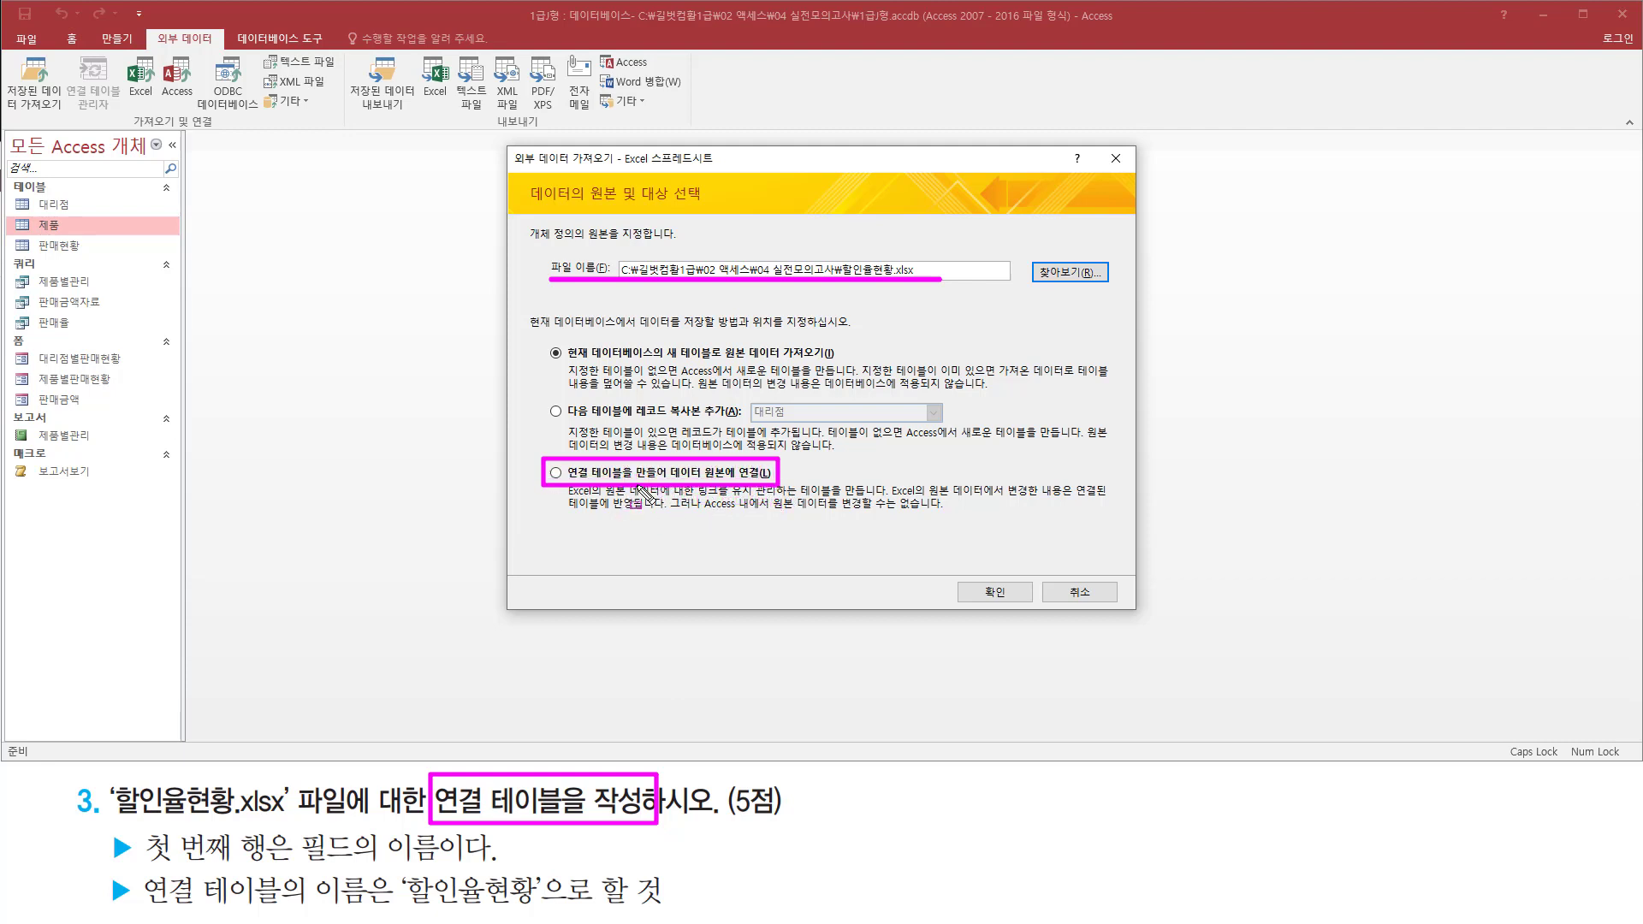
pyautogui.click(594, 480)
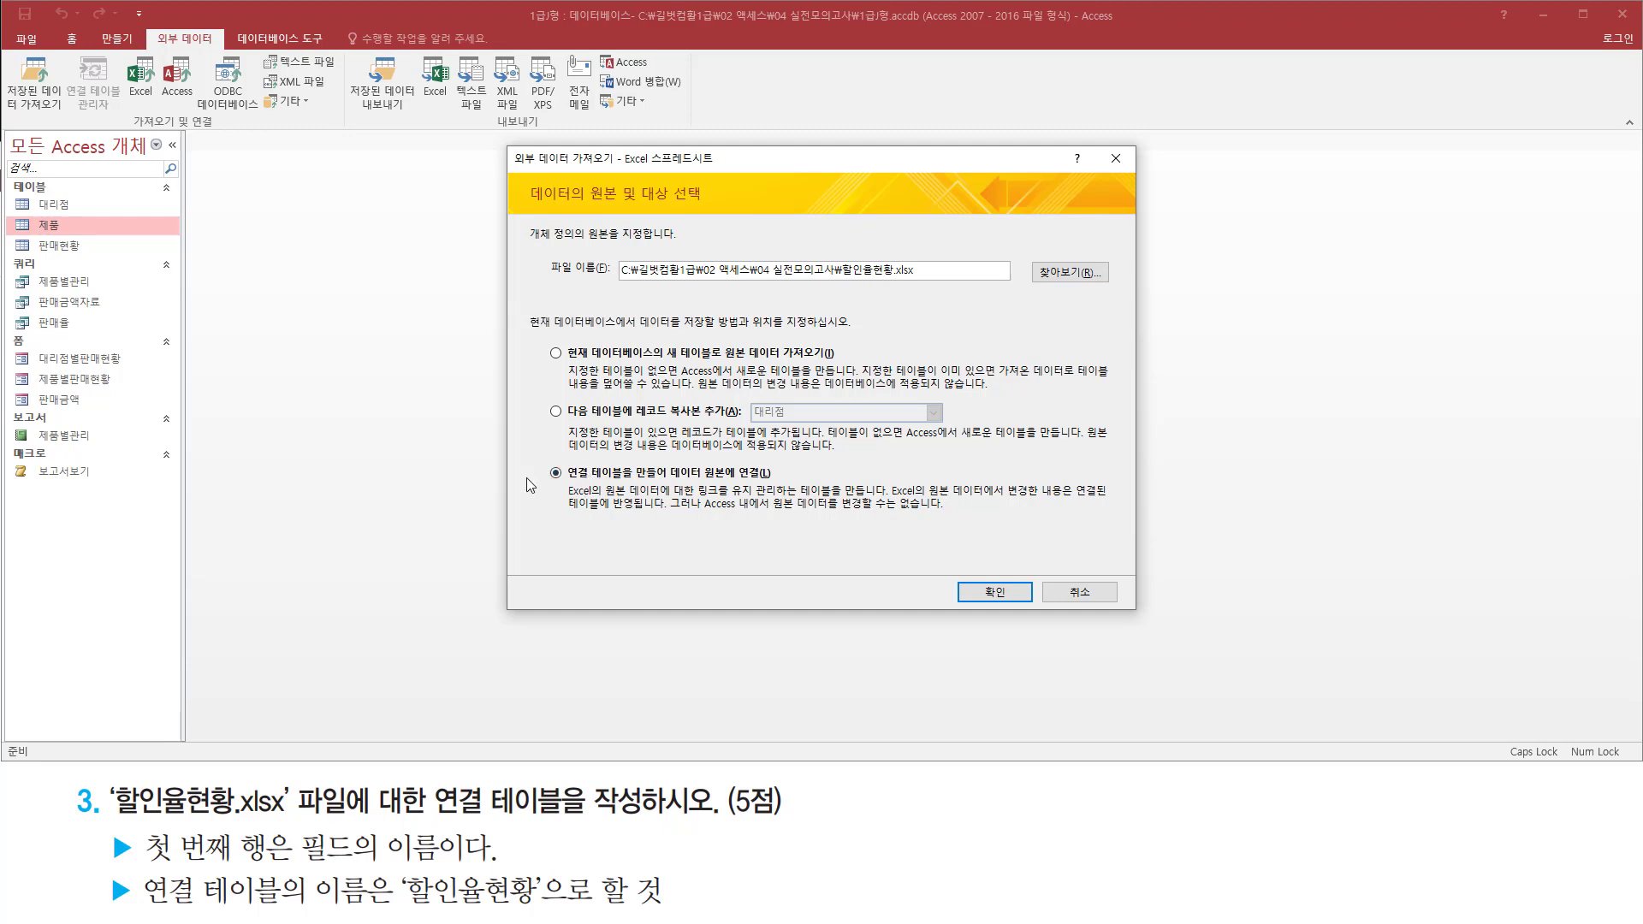
pyautogui.moveTo(547, 451); pyautogui.dragTo(568, 485)
pyautogui.moveTo(960, 573); pyautogui.dragTo(1032, 610)
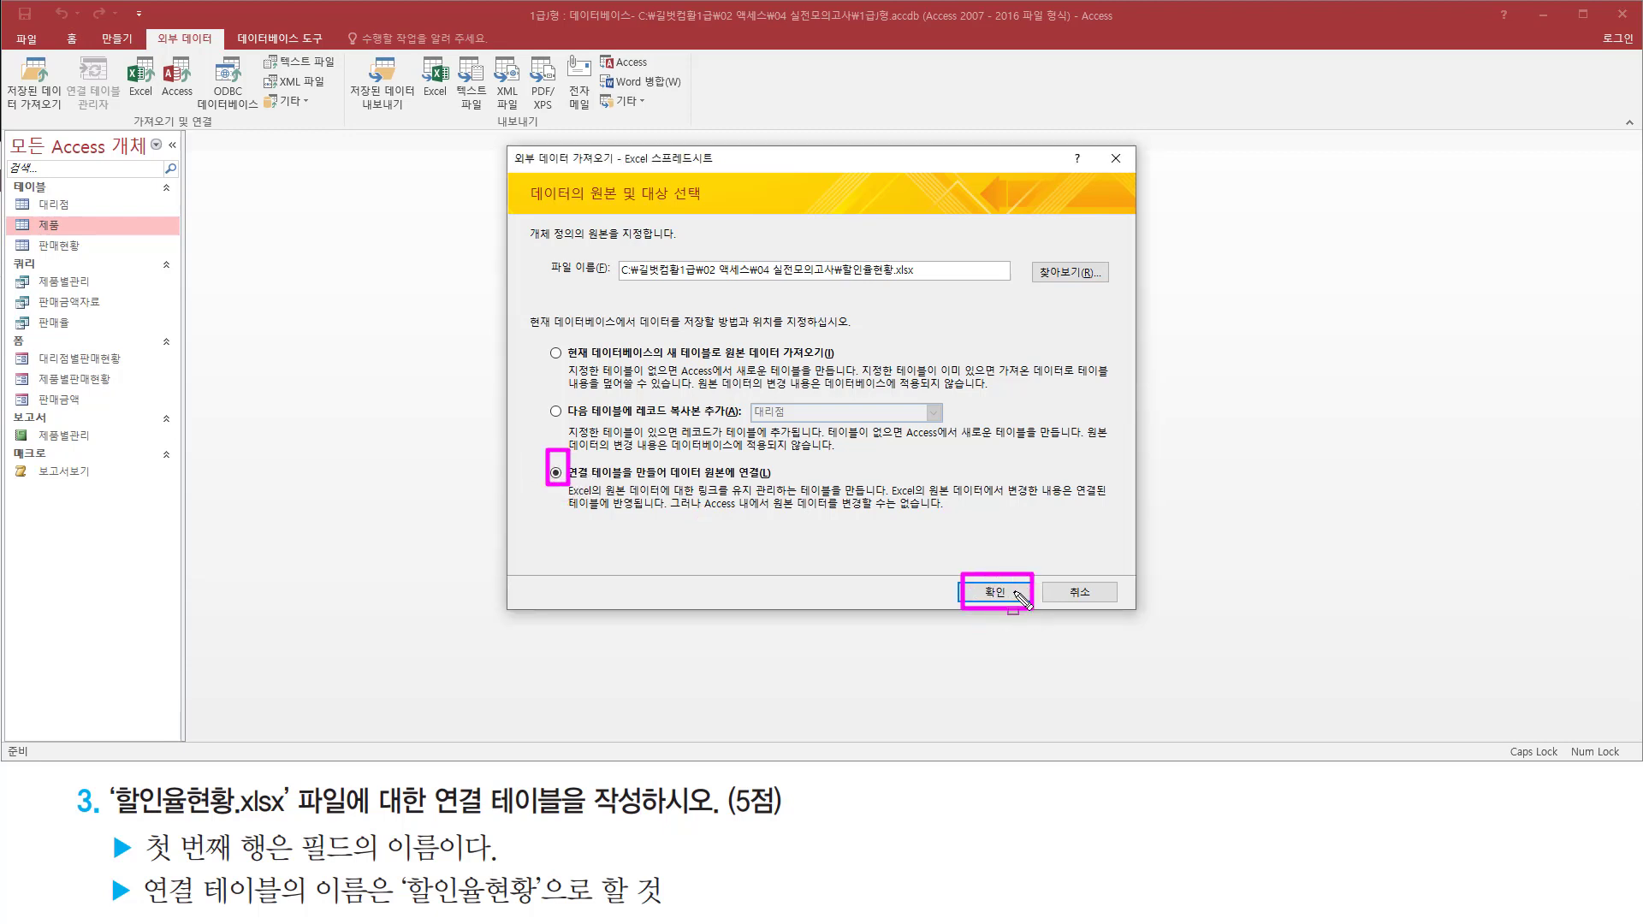
pyautogui.click(1016, 592)
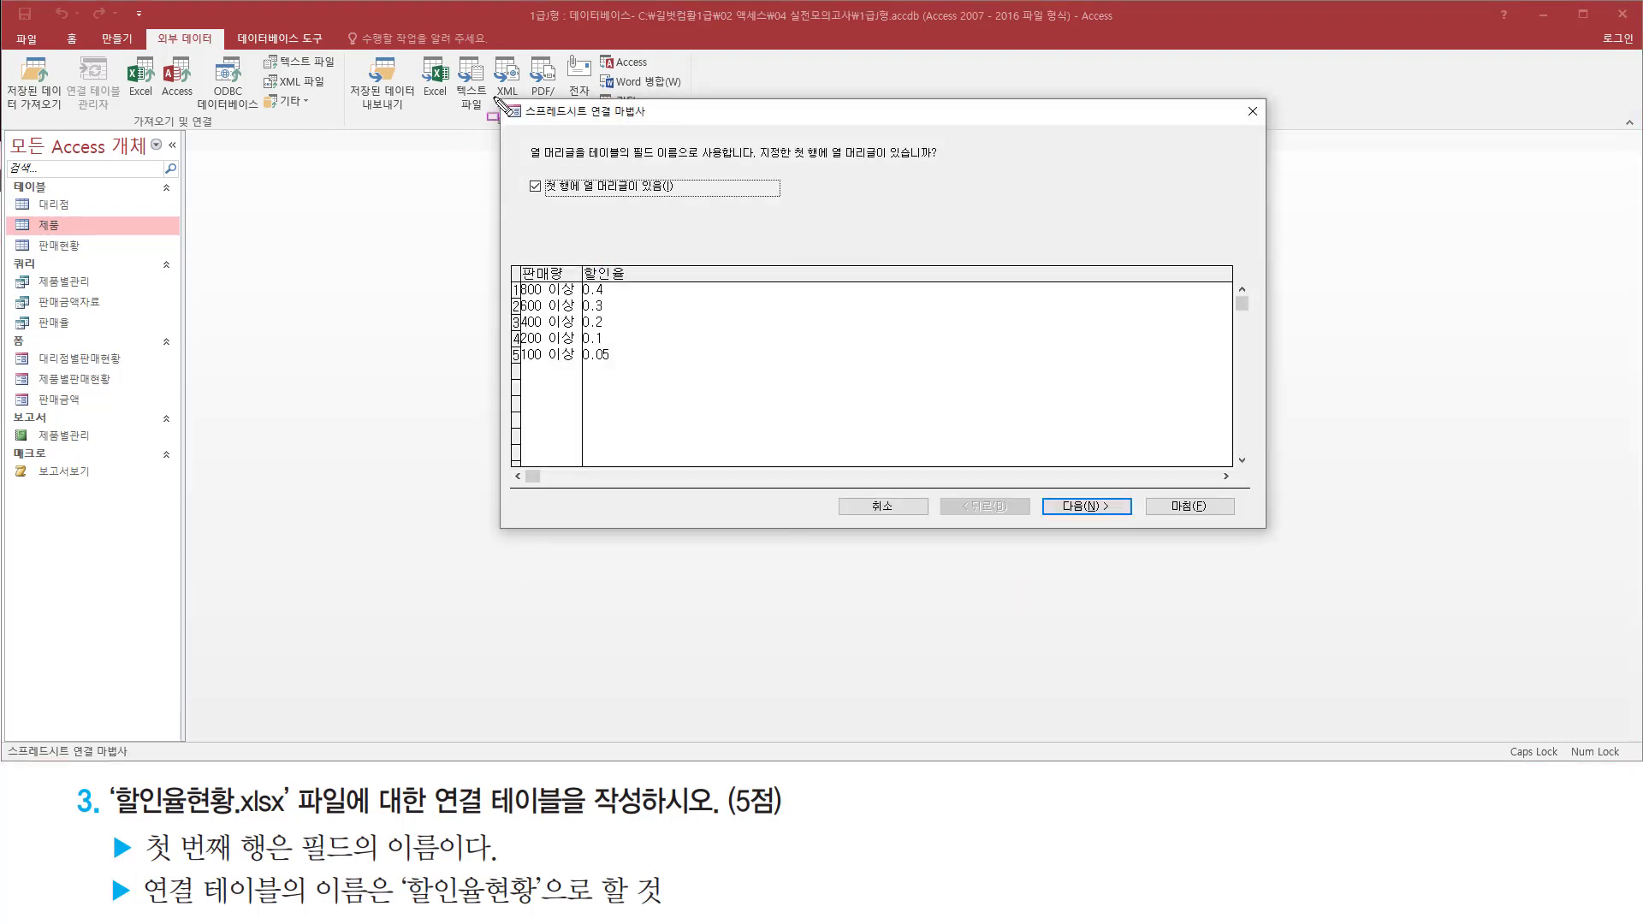
# Use the first row as column headings (첫 행에 열 머리글이 있음) and proceed to naming the linked table
pyautogui.moveTo(497, 100)
pyautogui.mouseDown()
pyautogui.moveTo(556, 386)
pyautogui.moveTo(1215, 537)
pyautogui.moveTo(1267, 533)
pyautogui.mouseUp()
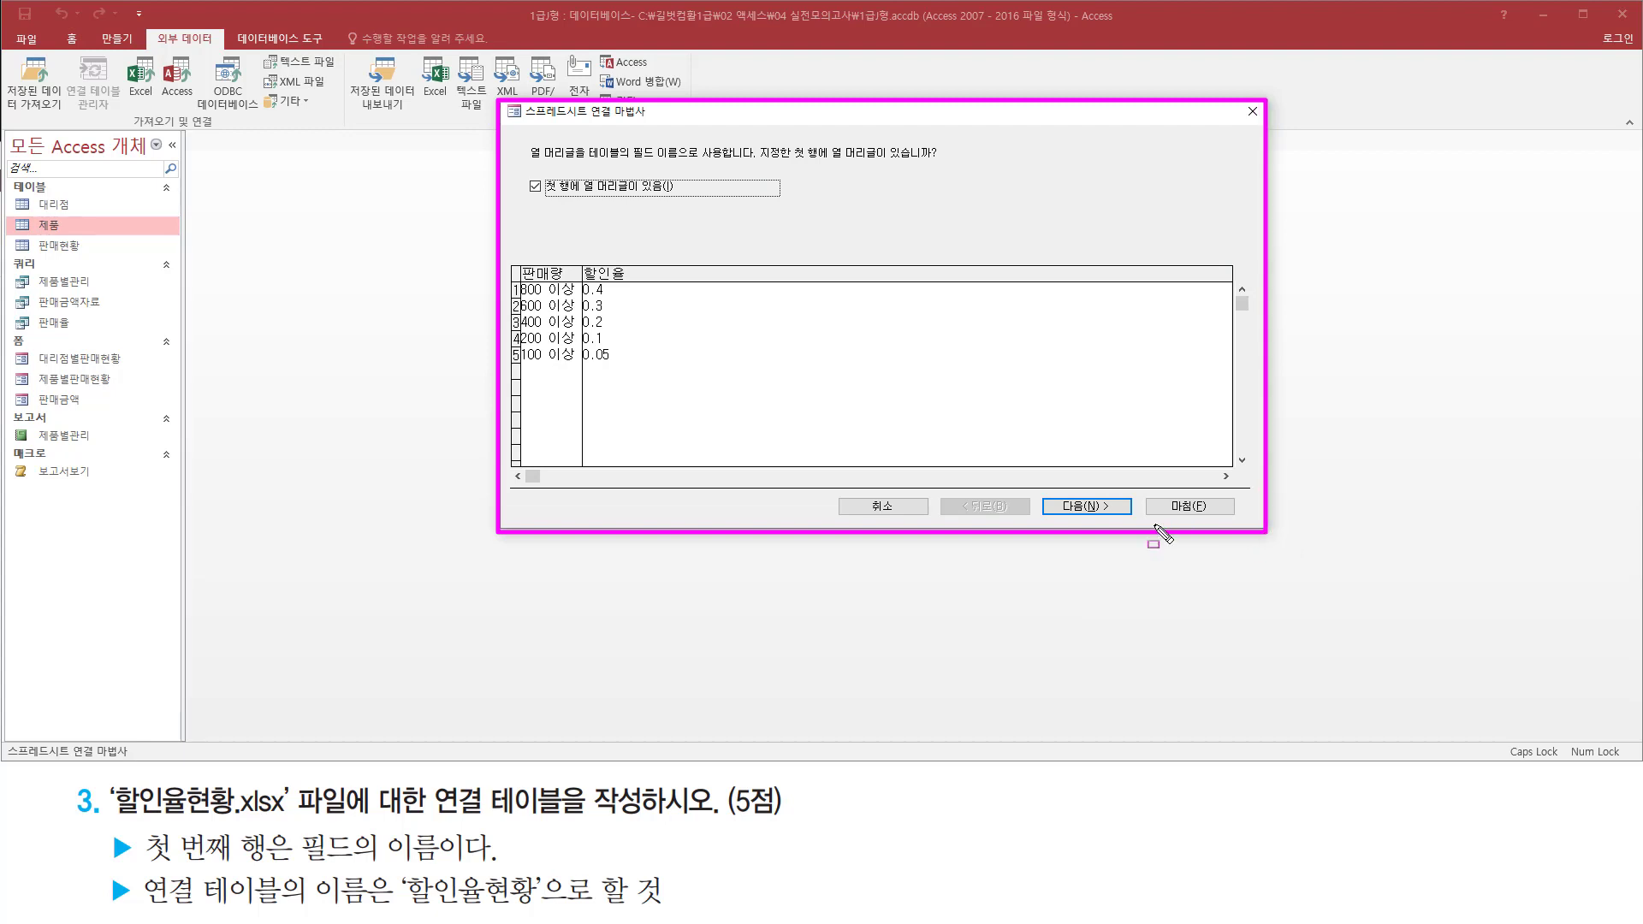
pyautogui.moveTo(109, 825)
pyautogui.mouseDown()
pyautogui.moveTo(136, 866)
pyautogui.moveTo(454, 867)
pyautogui.mouseUp()
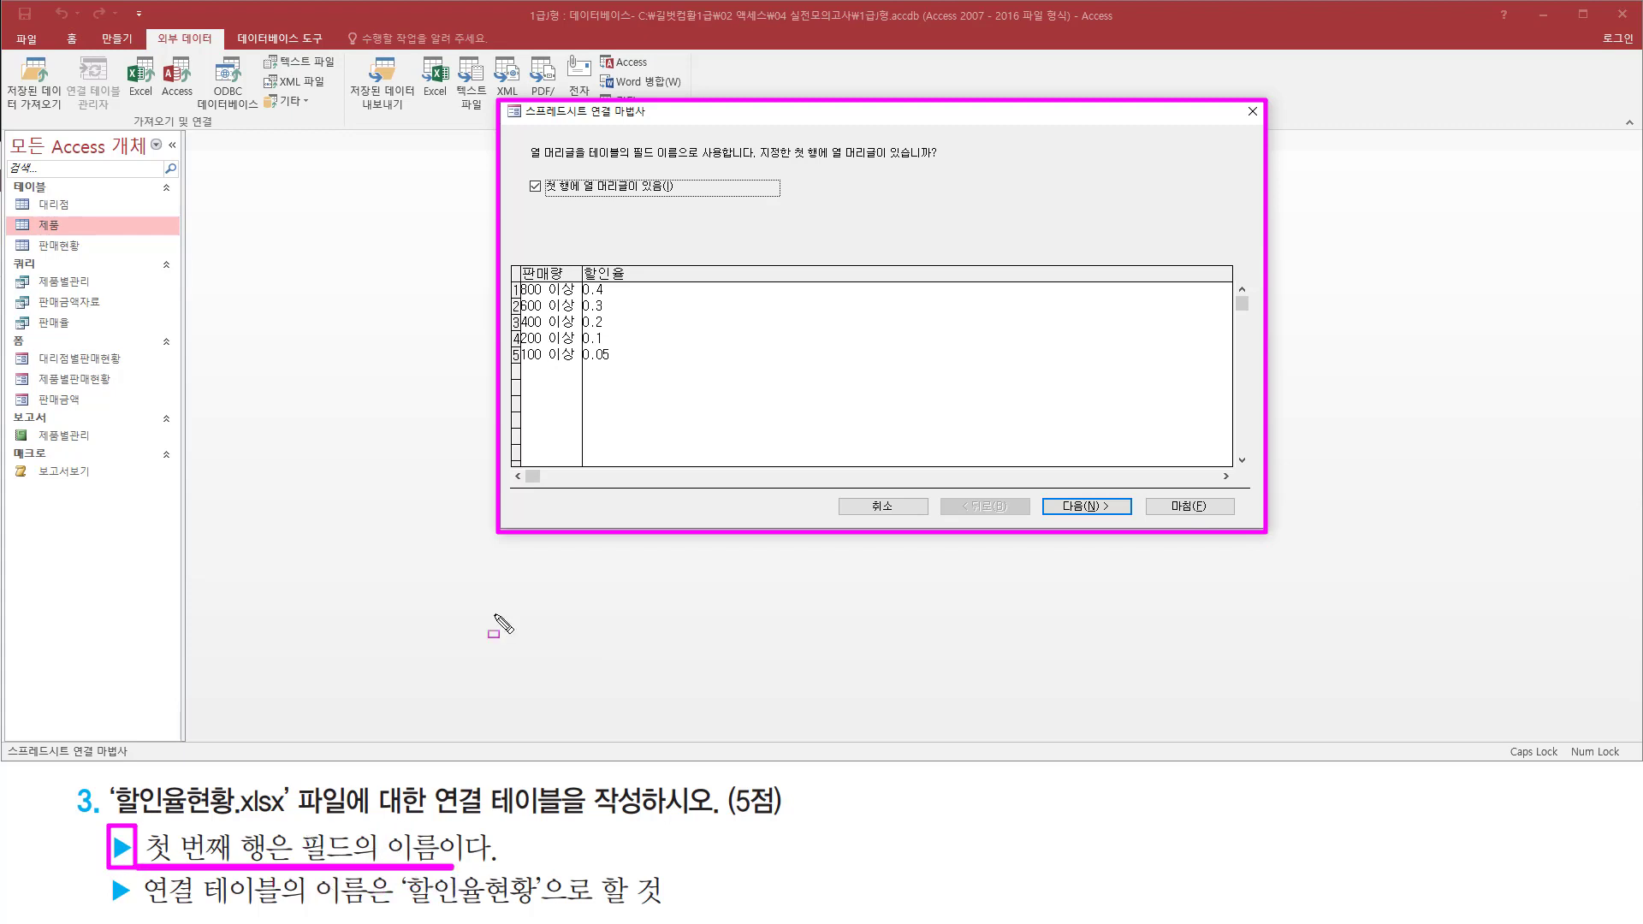
pyautogui.moveTo(516, 164); pyautogui.dragTo(701, 207)
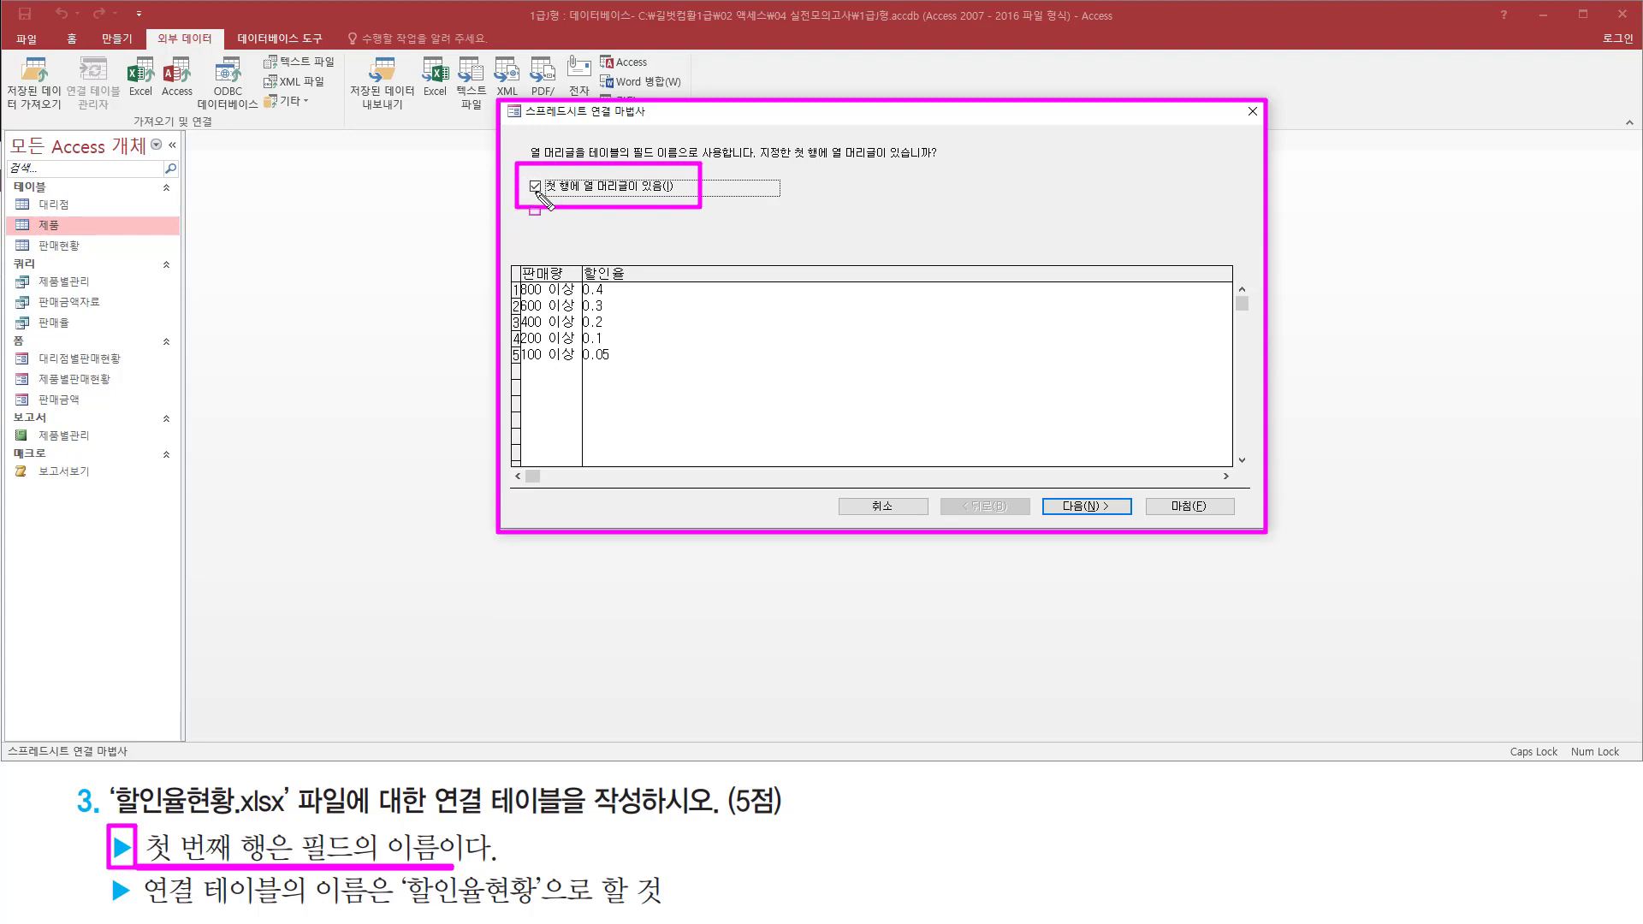
pyautogui.click(1086, 507)
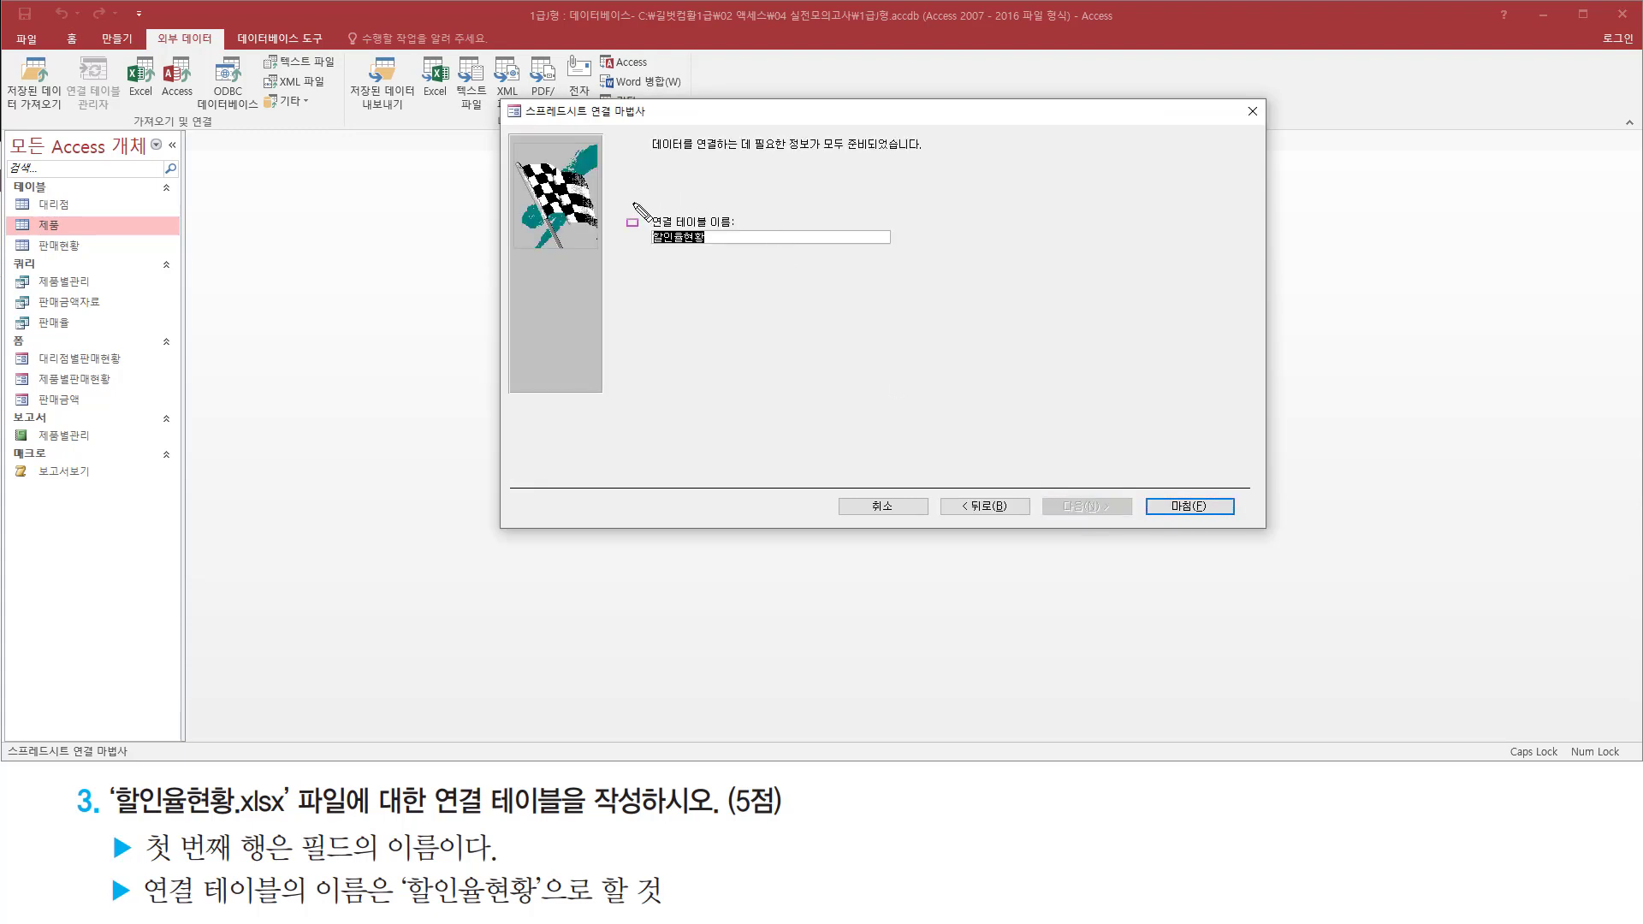
# Finish the link wizard with 할인율현황 as the linked table name and dismiss the completion message
pyautogui.moveTo(633, 202); pyautogui.dragTo(762, 258)
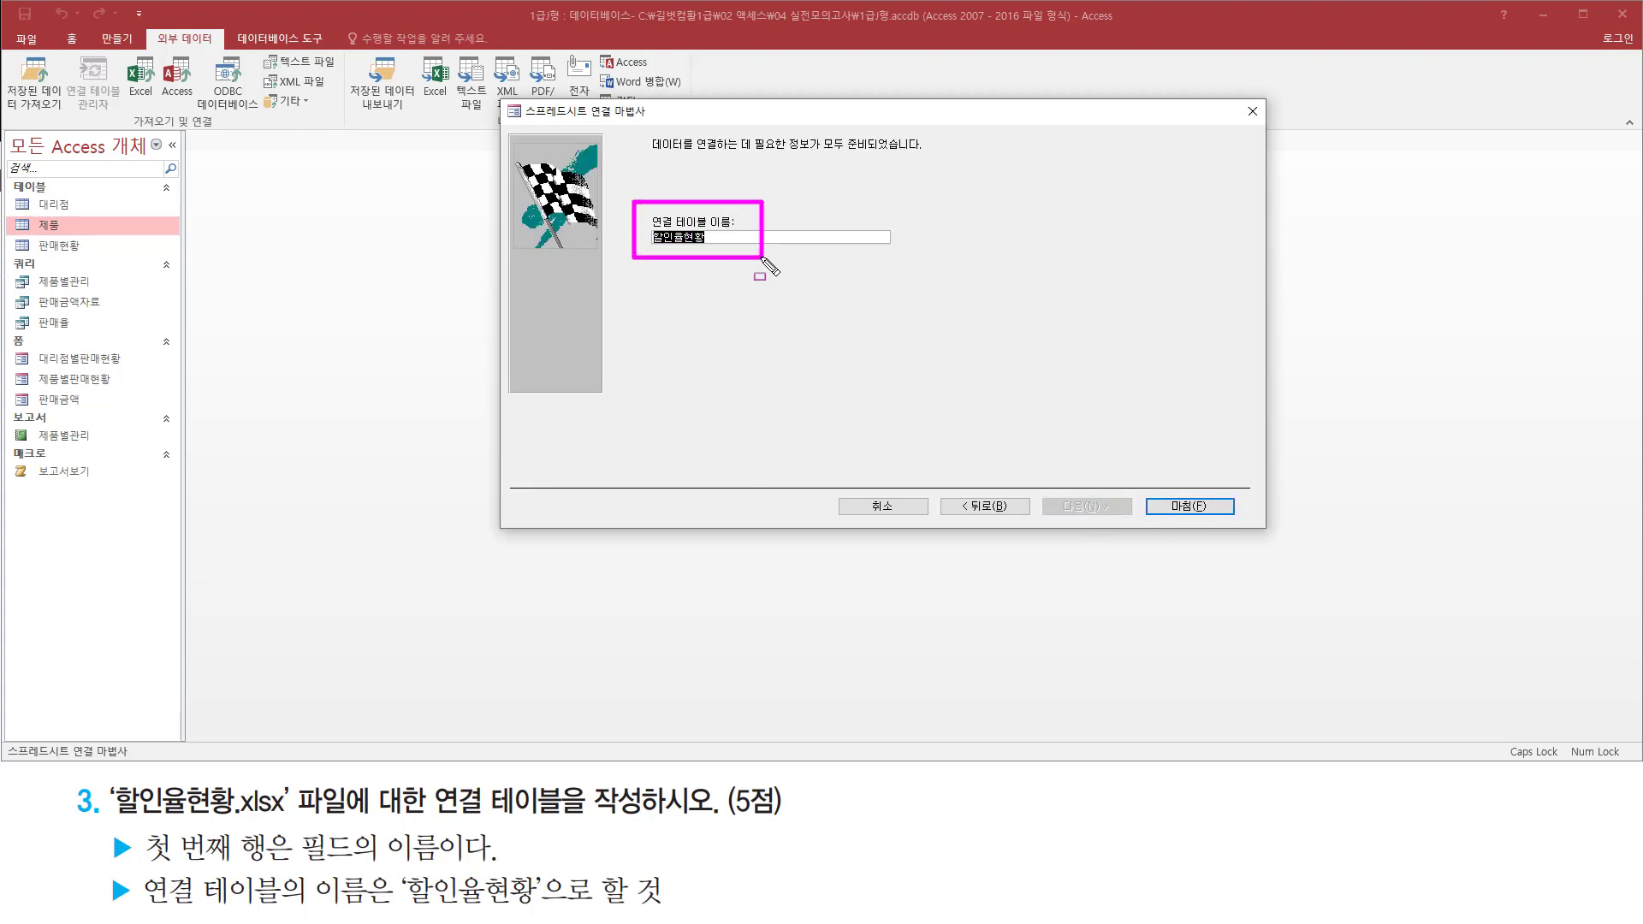
pyautogui.moveTo(140, 906)
pyautogui.mouseDown()
pyautogui.moveTo(423, 915)
pyautogui.moveTo(542, 873)
pyautogui.moveTo(548, 918)
pyautogui.mouseUp()
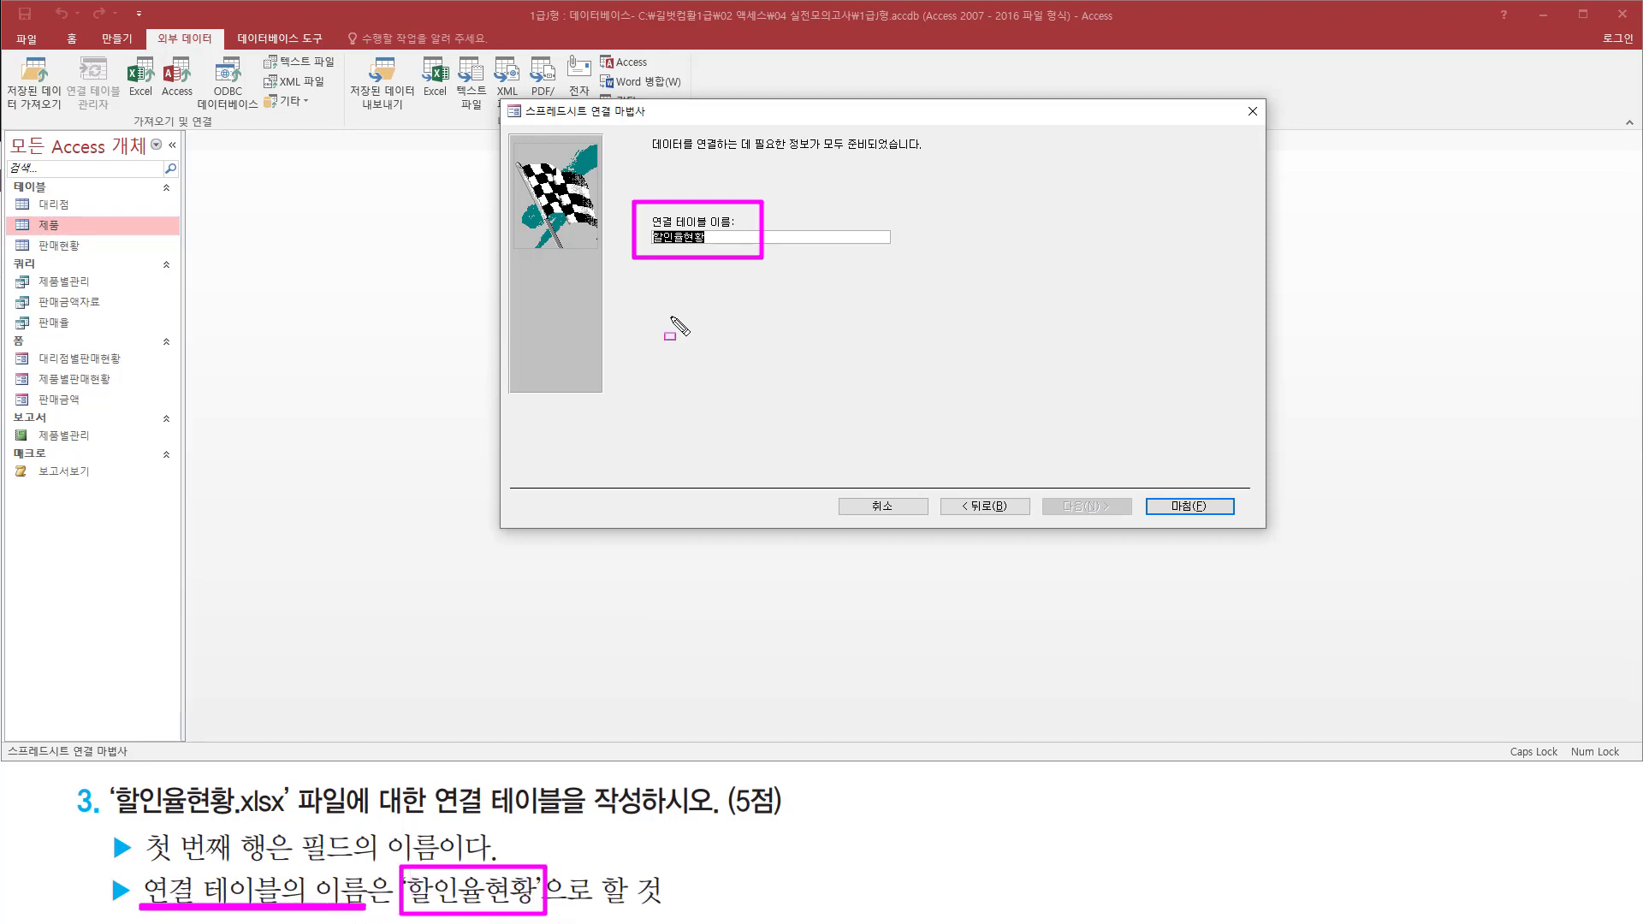
pyautogui.moveTo(650, 249); pyautogui.dragTo(715, 249)
pyautogui.moveTo(1146, 482); pyautogui.dragTo(1238, 523)
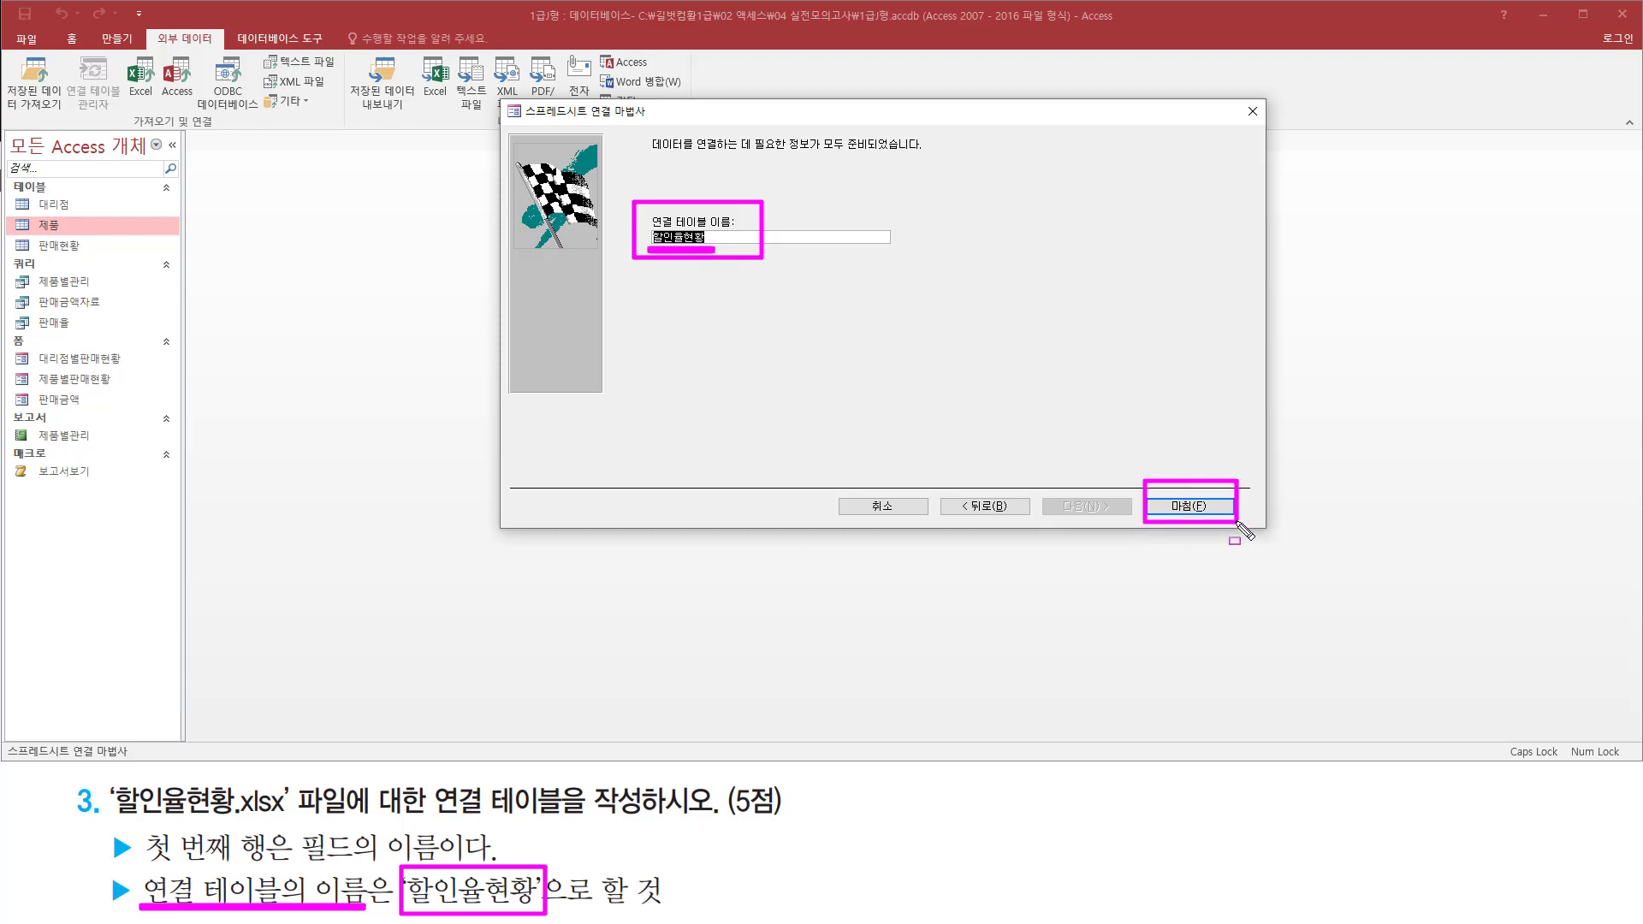
pyautogui.click(1176, 513)
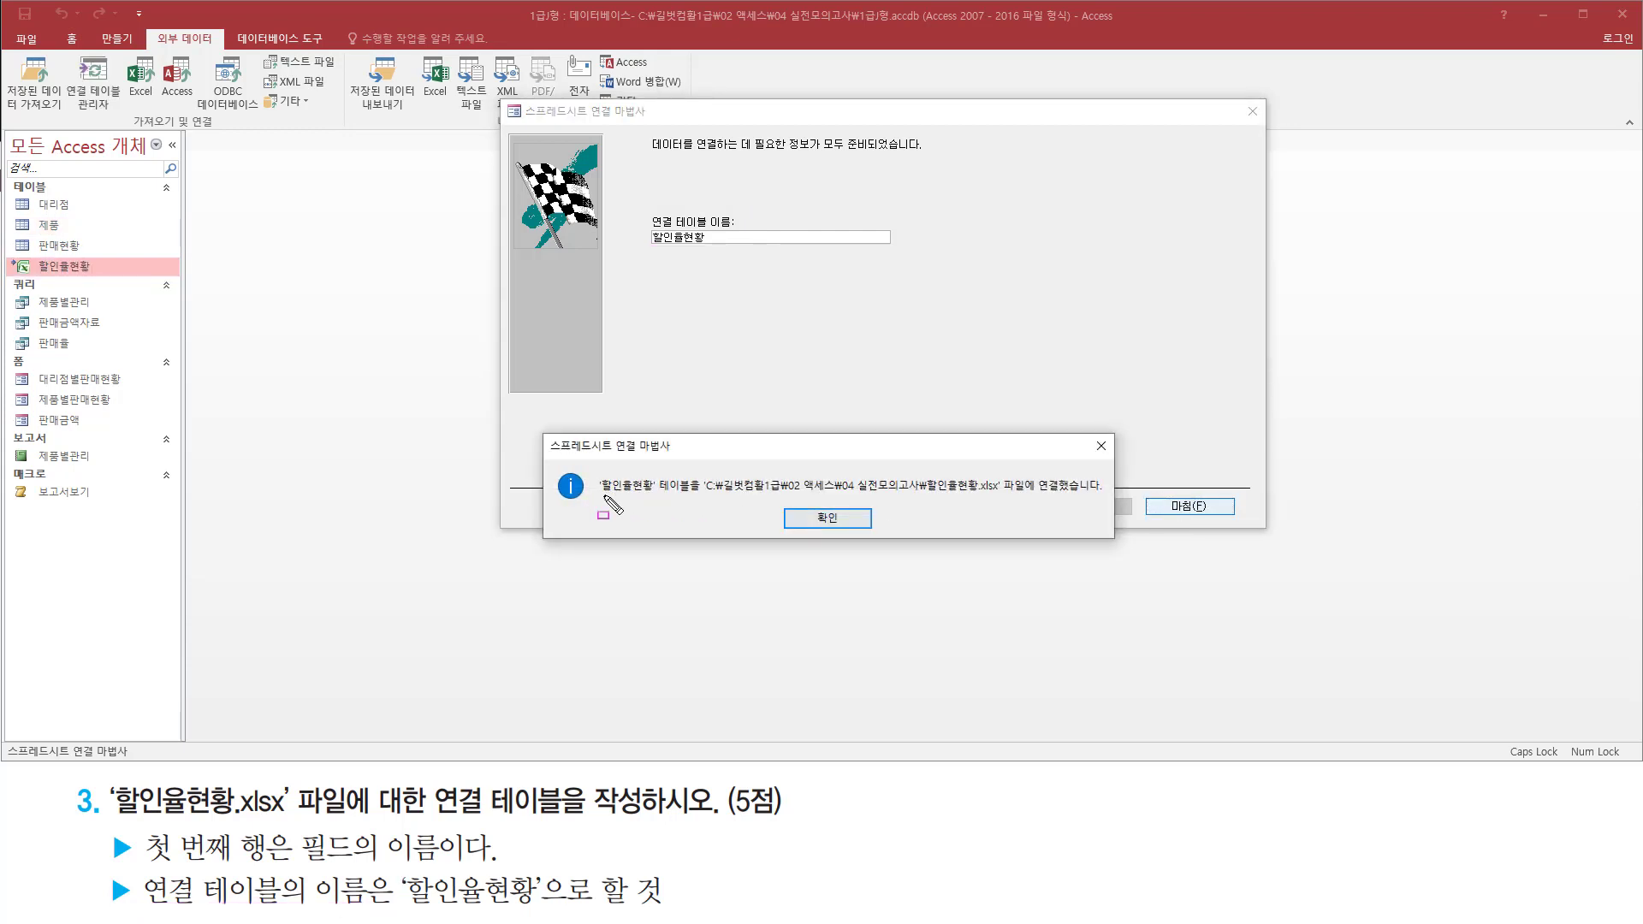
pyautogui.moveTo(599, 494); pyautogui.dragTo(1103, 498)
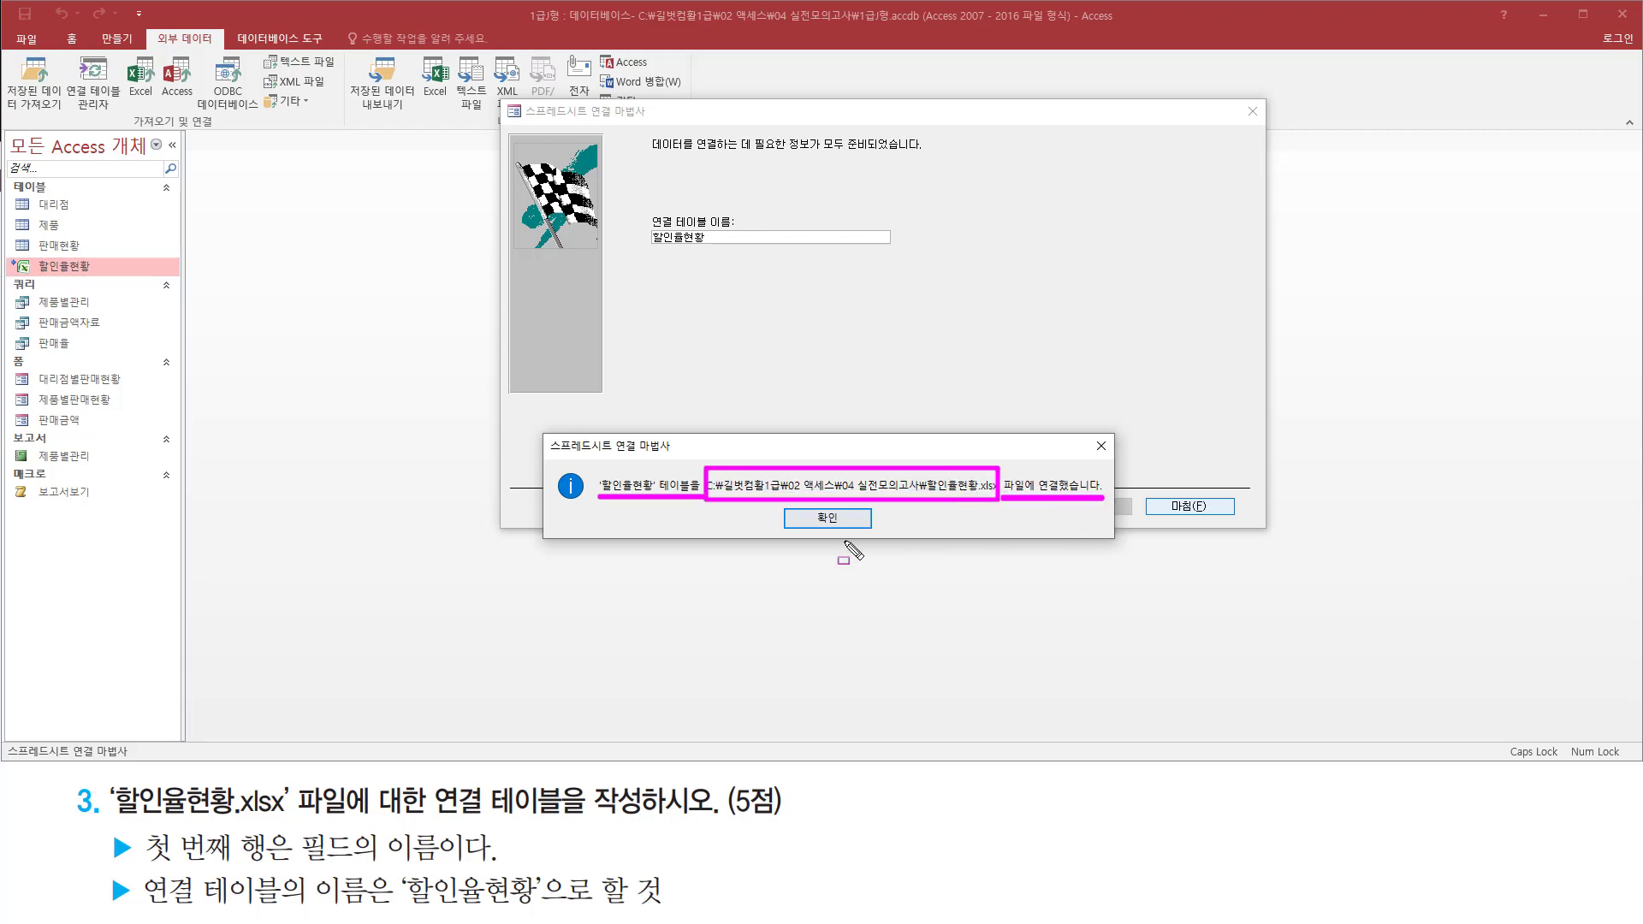
pyautogui.moveTo(810, 506); pyautogui.dragTo(851, 533)
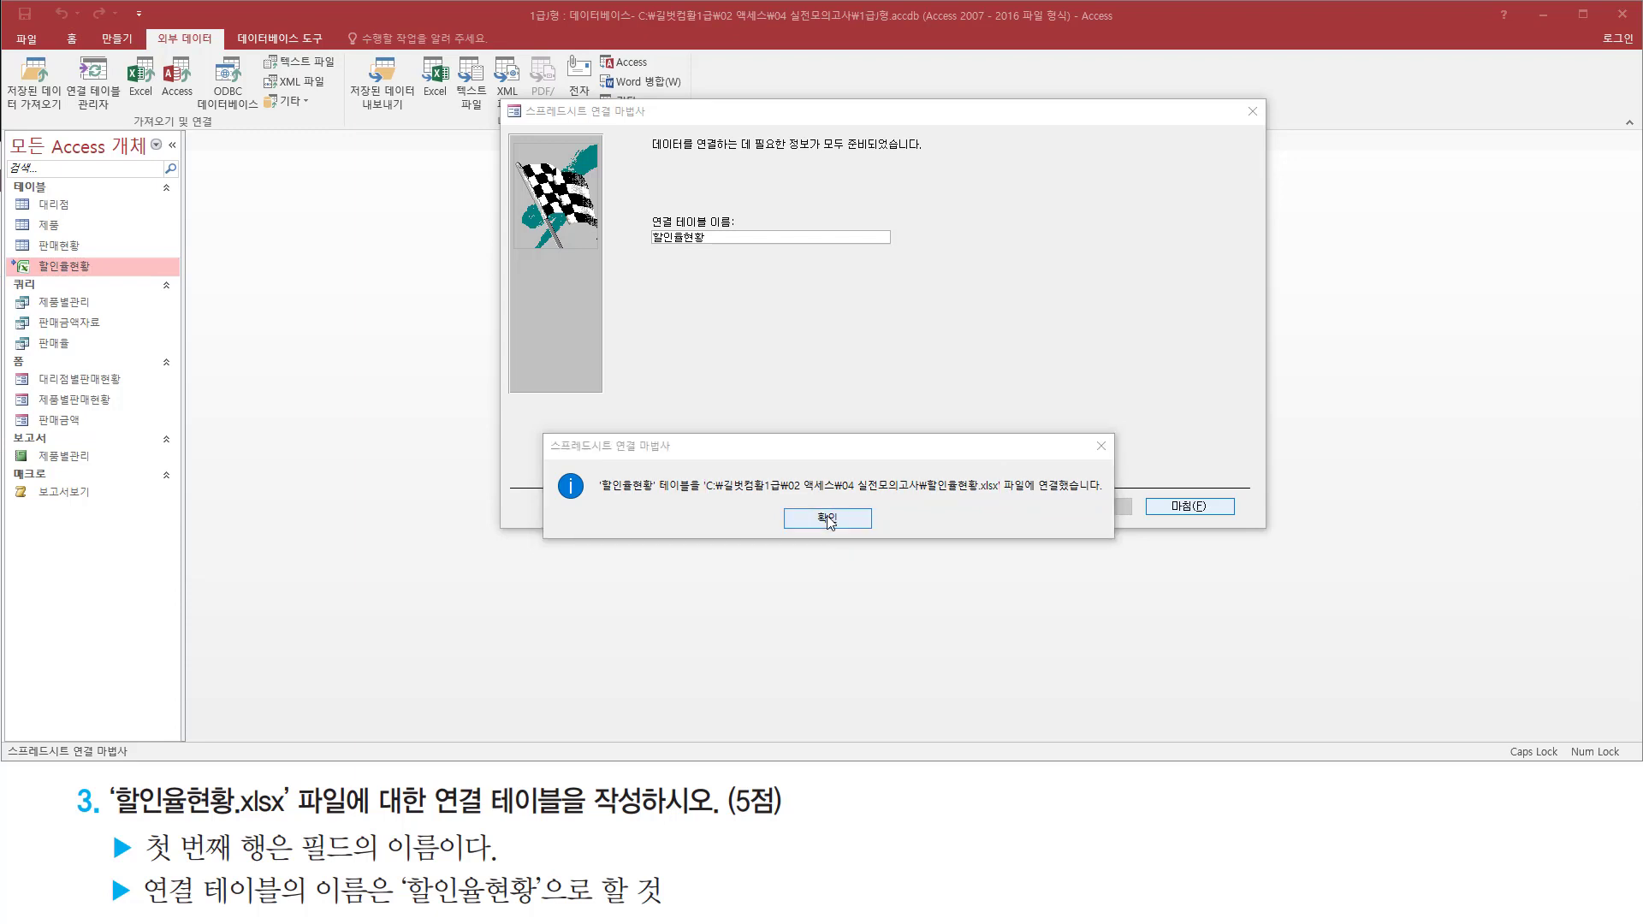
pyautogui.click(826, 518)
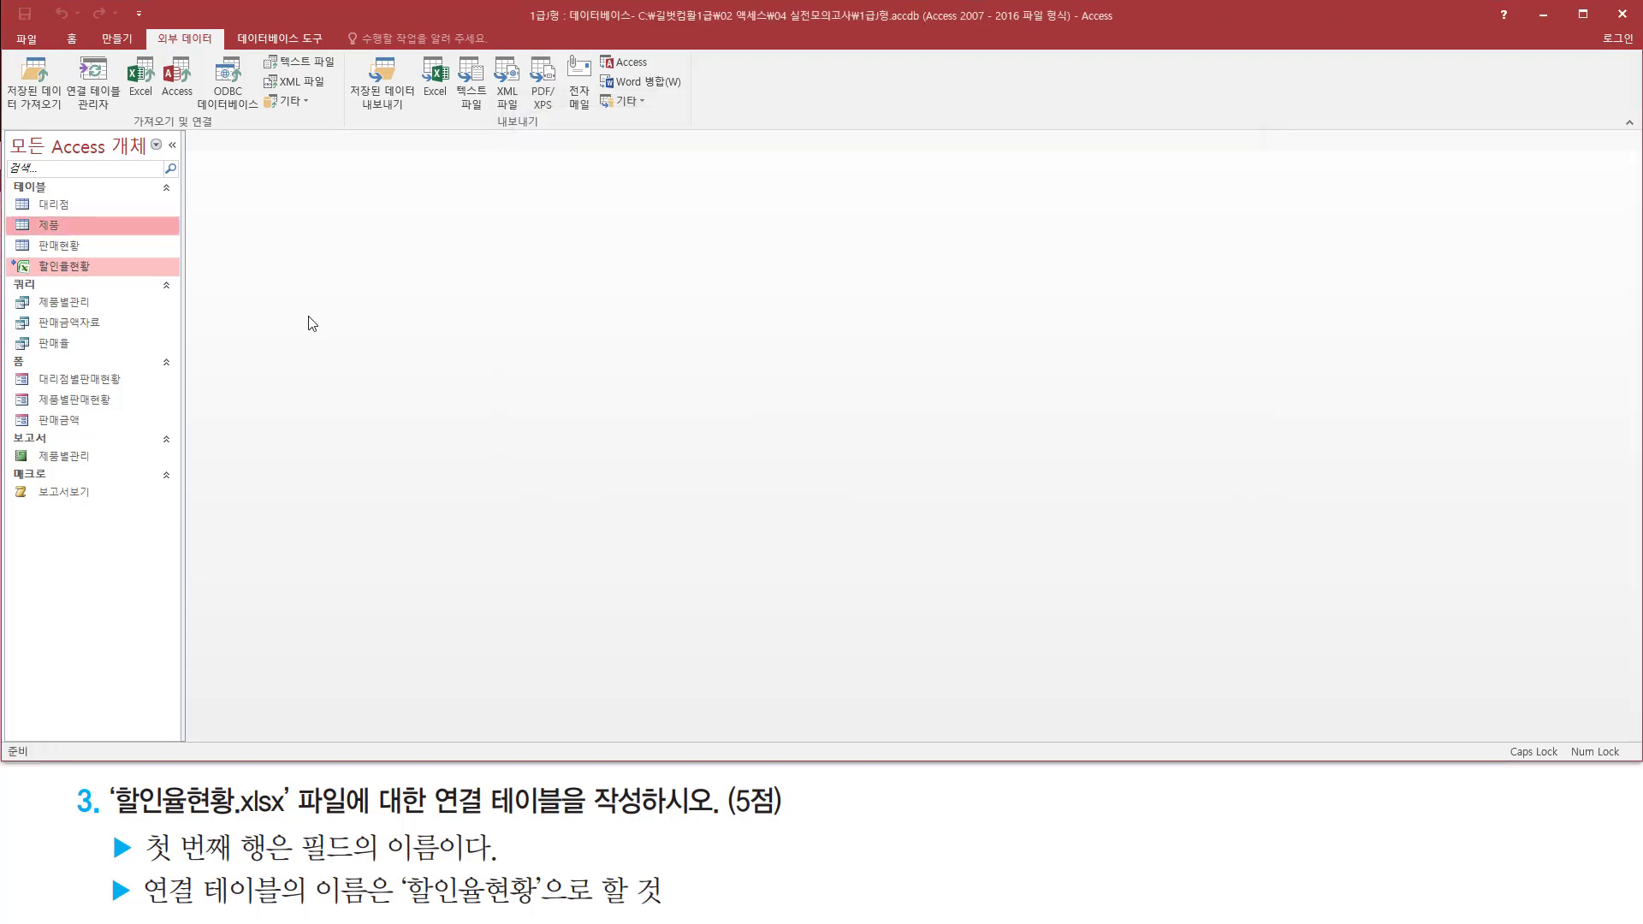
# Open the 할인율현황 linked table to check its records, and close it again
pyautogui.moveTo(7, 279)
pyautogui.mouseDown()
pyautogui.moveTo(110, 279)
pyautogui.moveTo(136, 272)
pyautogui.moveTo(135, 252)
pyautogui.mouseUp()
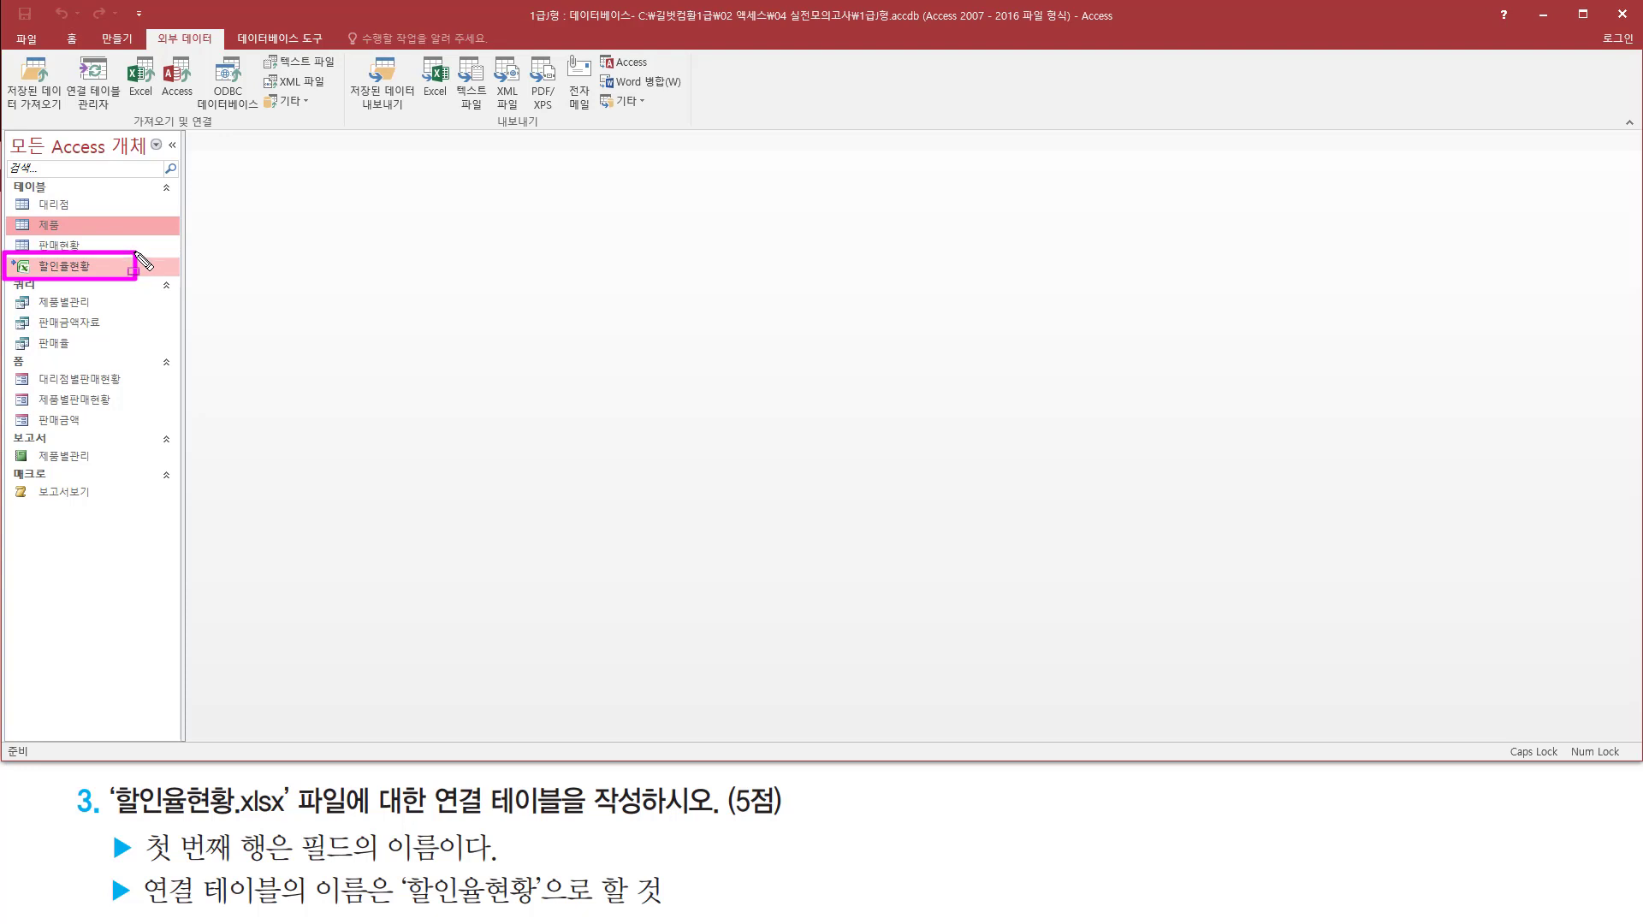
pyautogui.press('Escape')
pyautogui.doubleClick(54, 269)
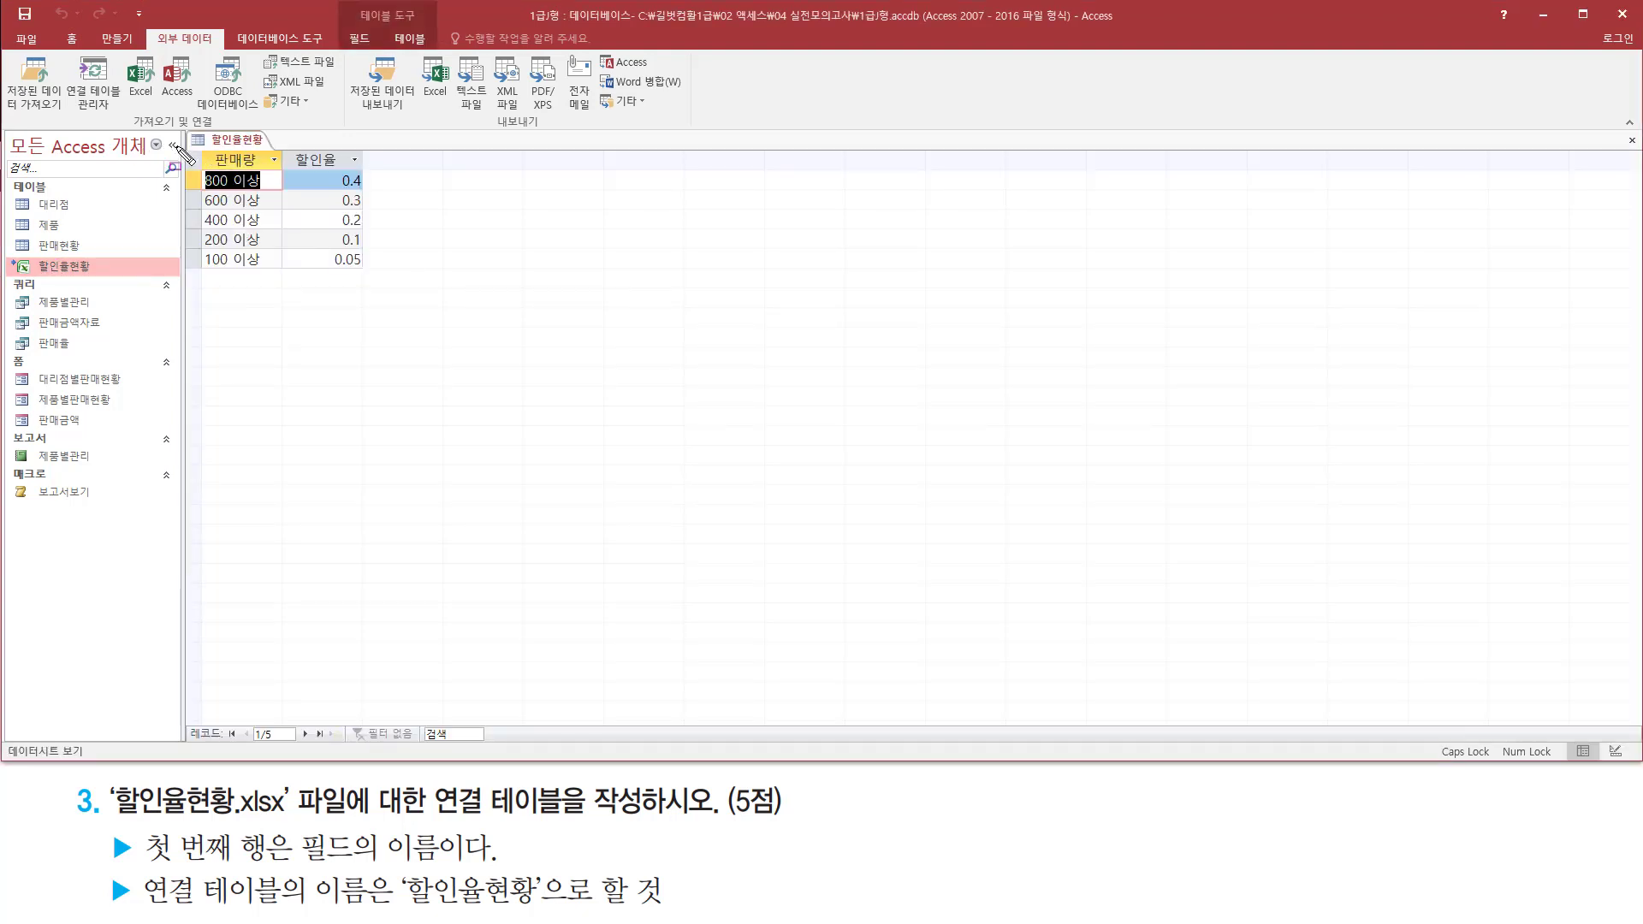
pyautogui.moveTo(183, 146); pyautogui.dragTo(374, 274)
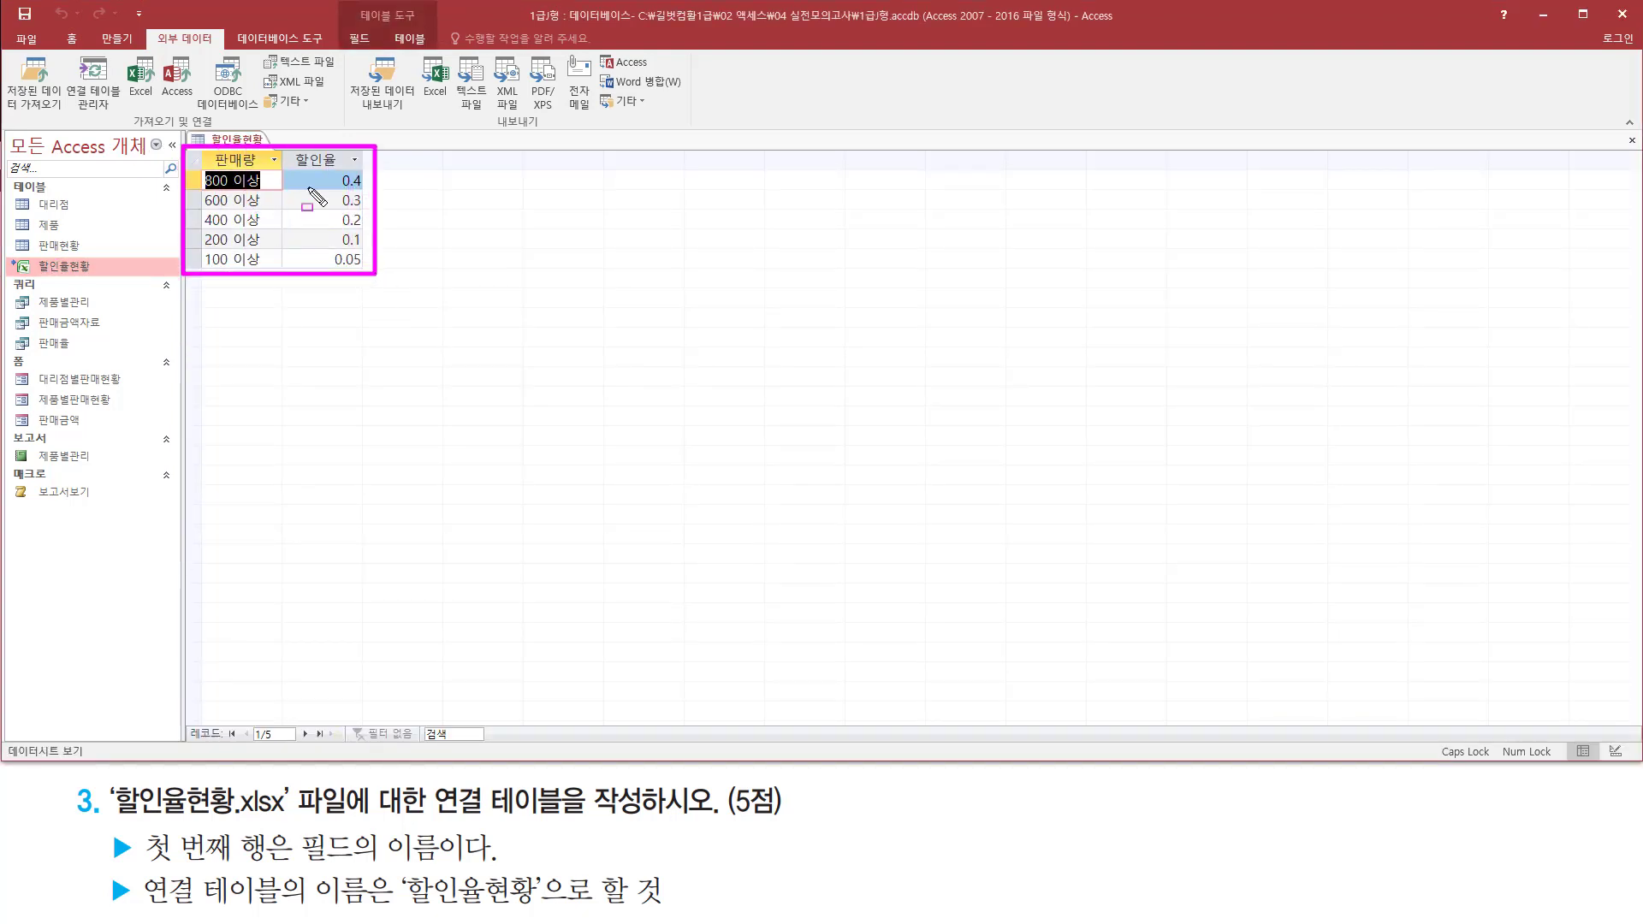
pyautogui.press('Escape')
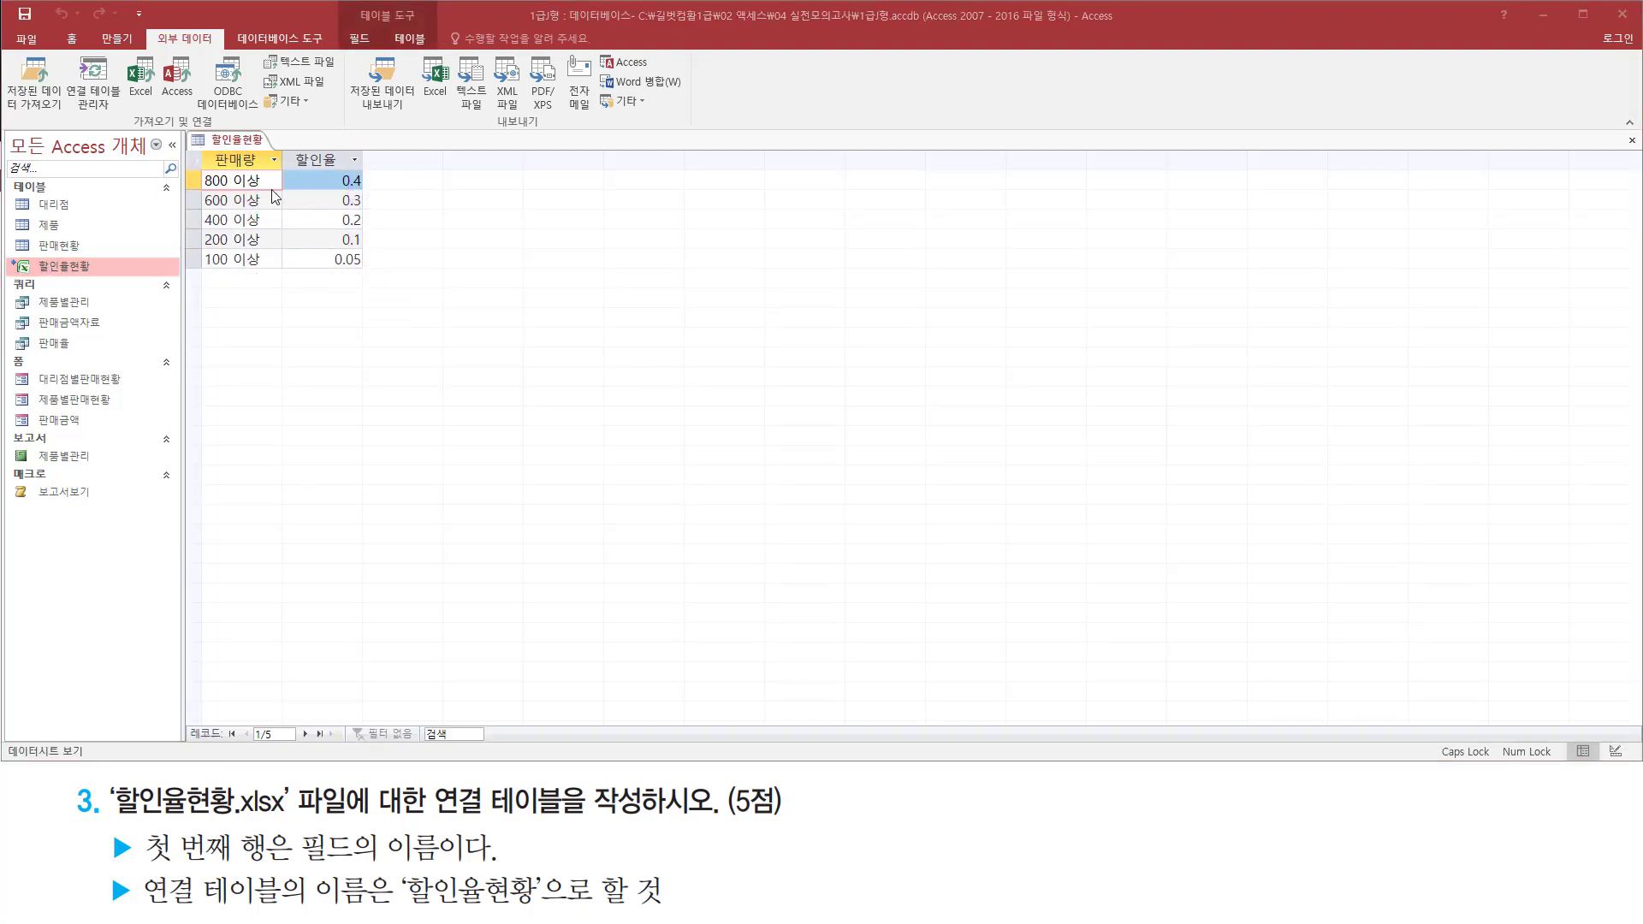
pyautogui.rightClick(245, 143)
pyautogui.click(283, 171)
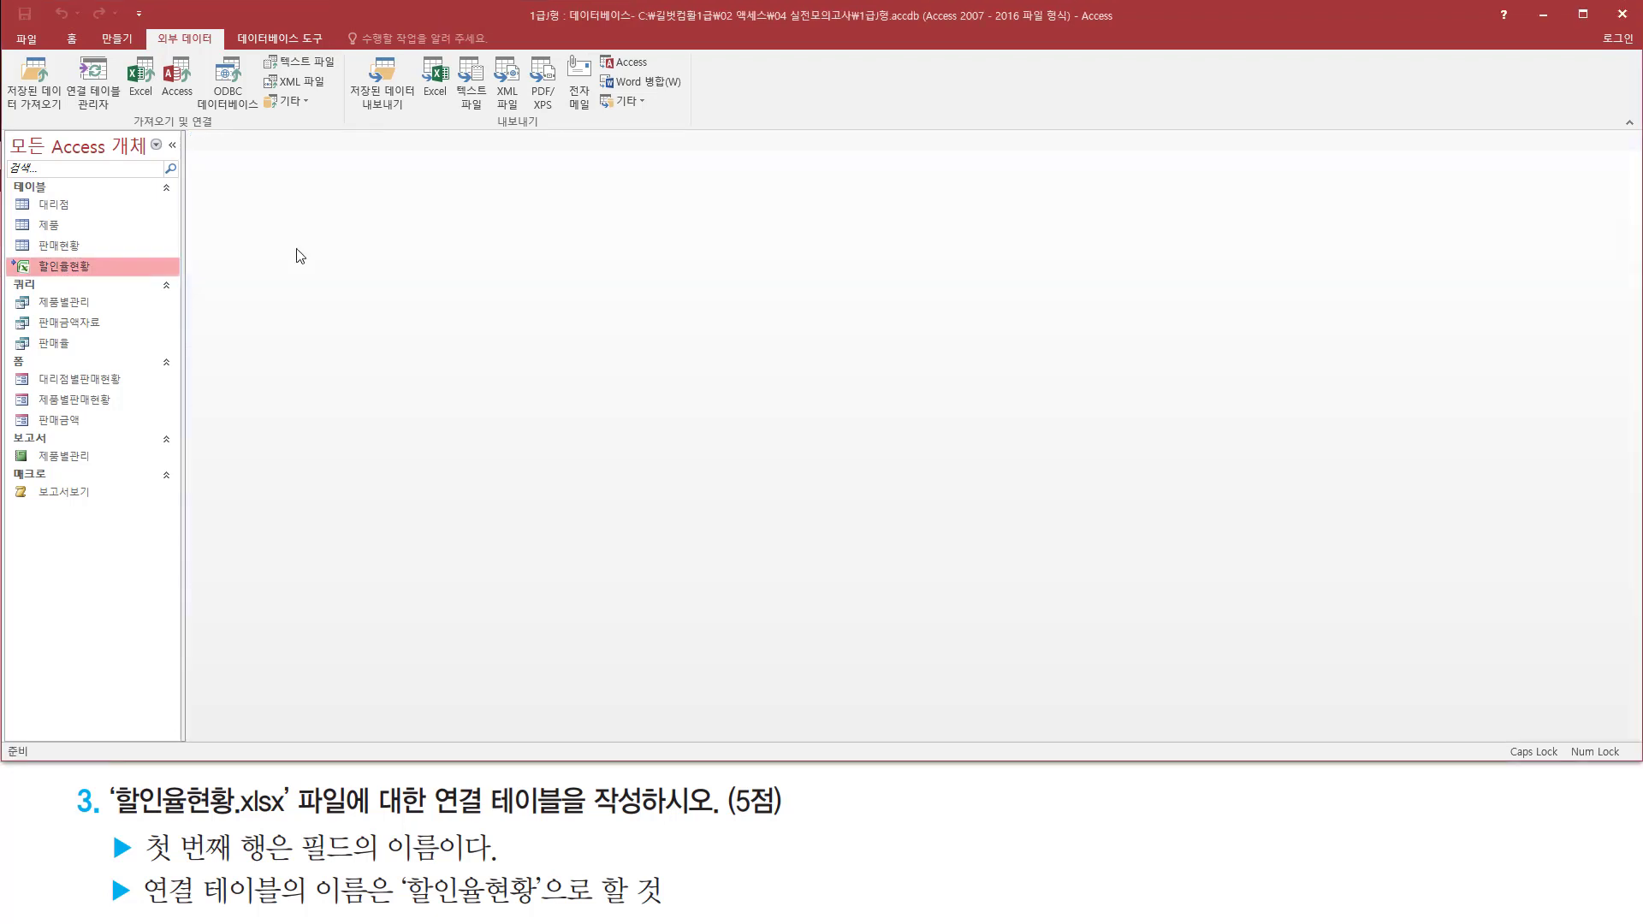